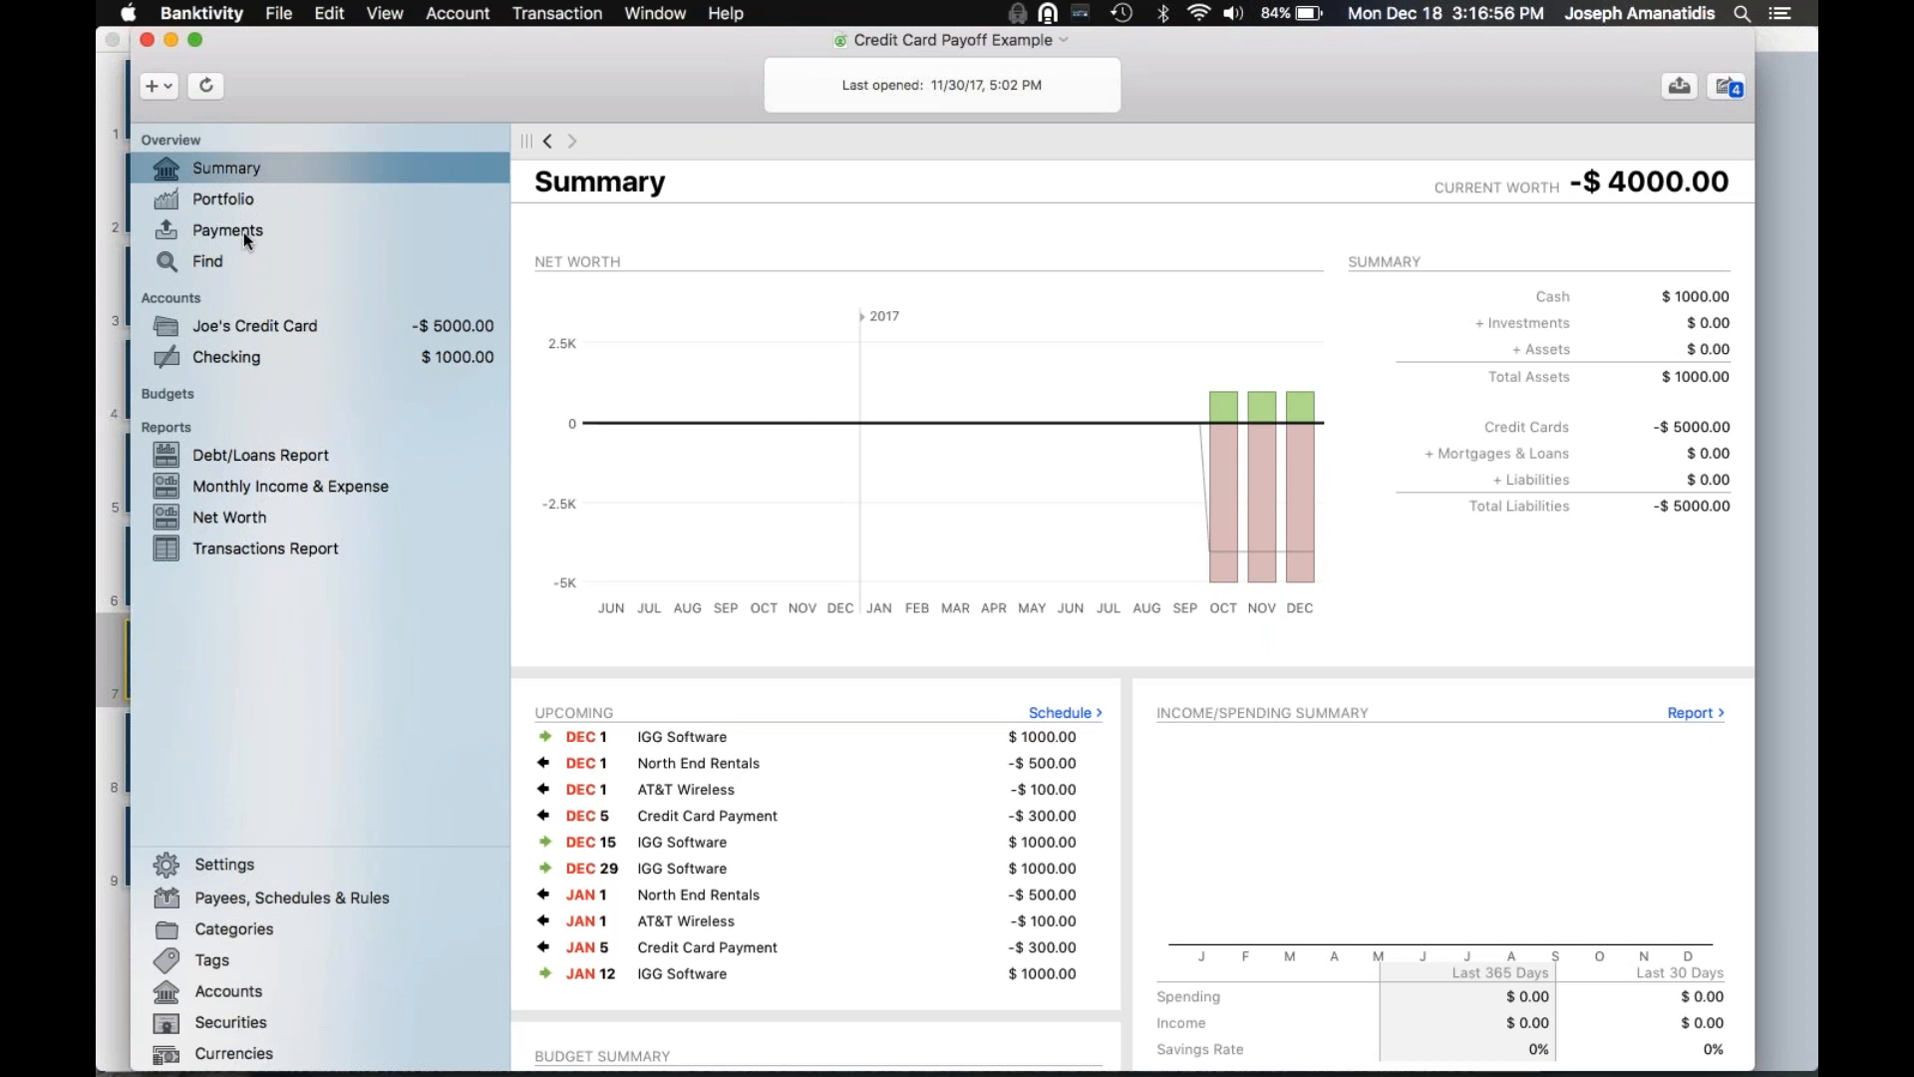
Review the credit card account's register and the list of scheduled transactions
{"action": "left_click", "coordinate": [227, 335]}
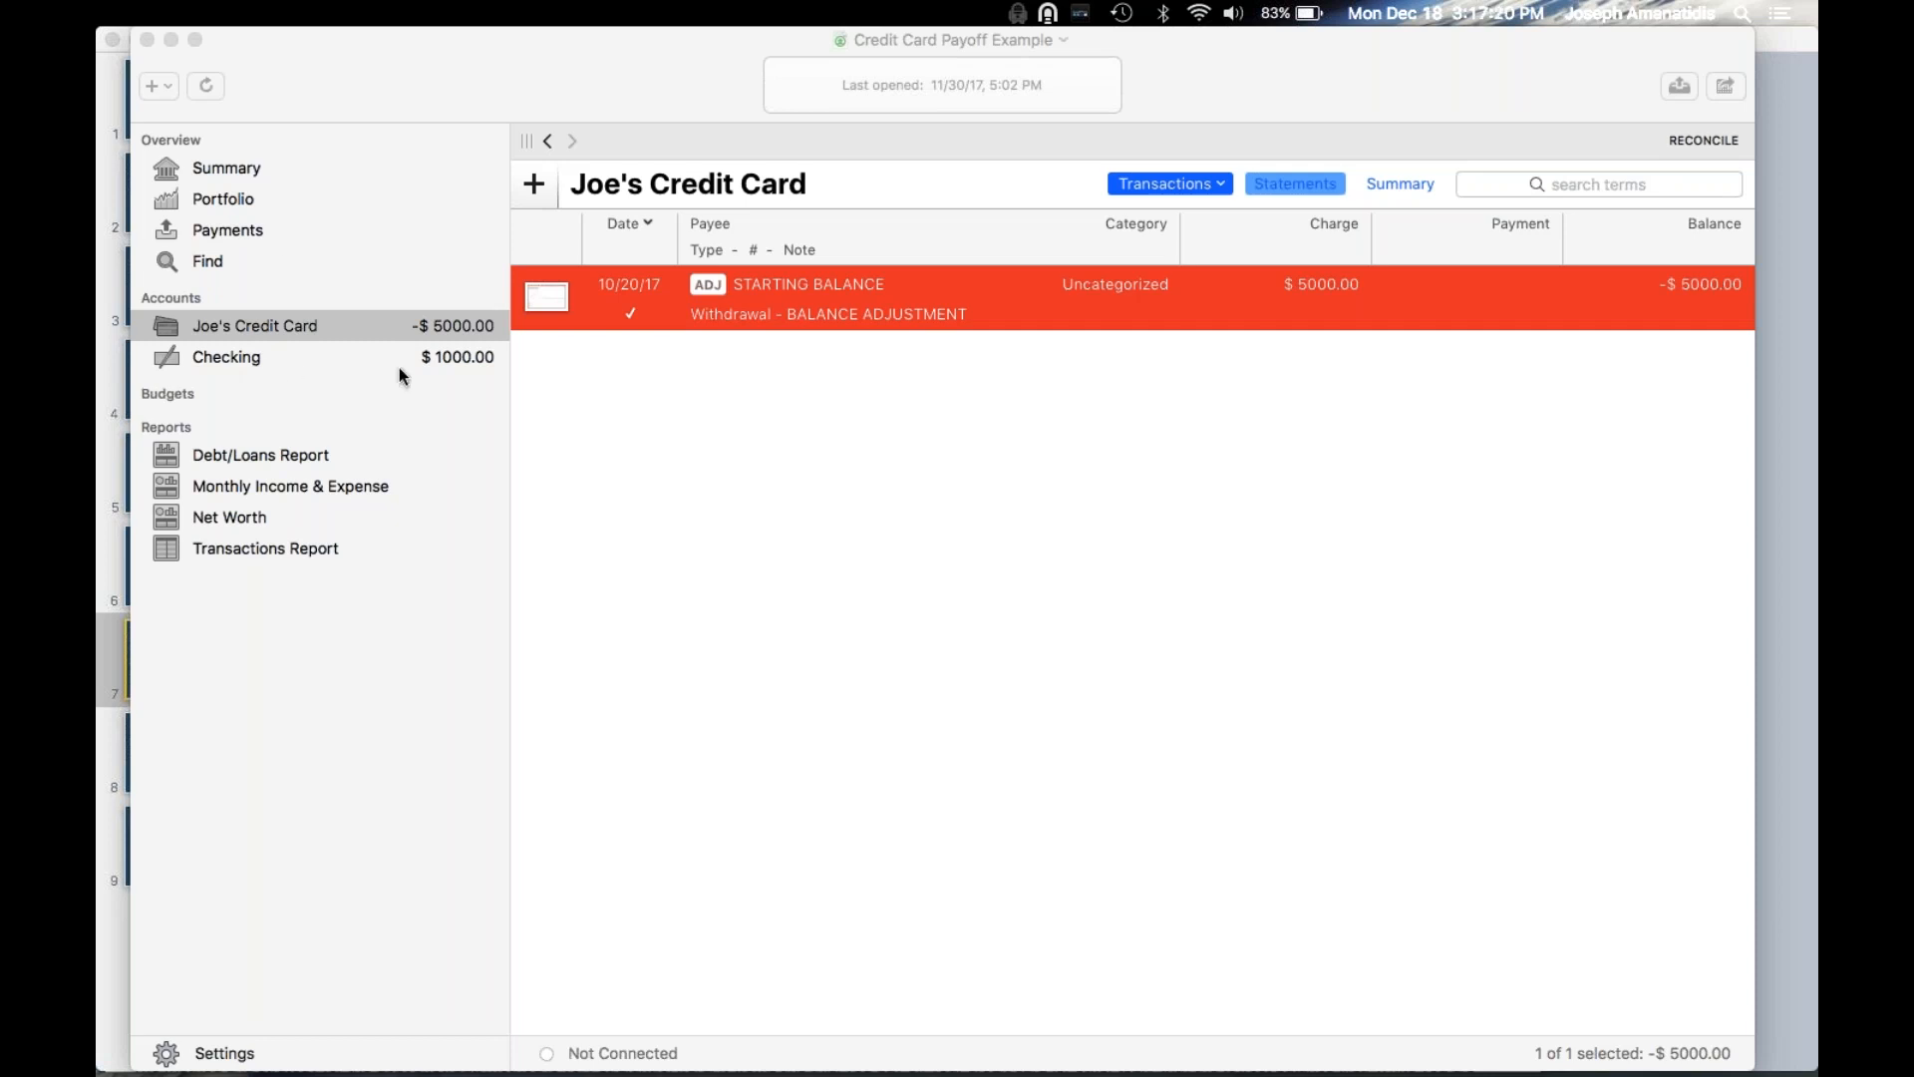
{"action": "left_click", "coordinate": [293, 86]}
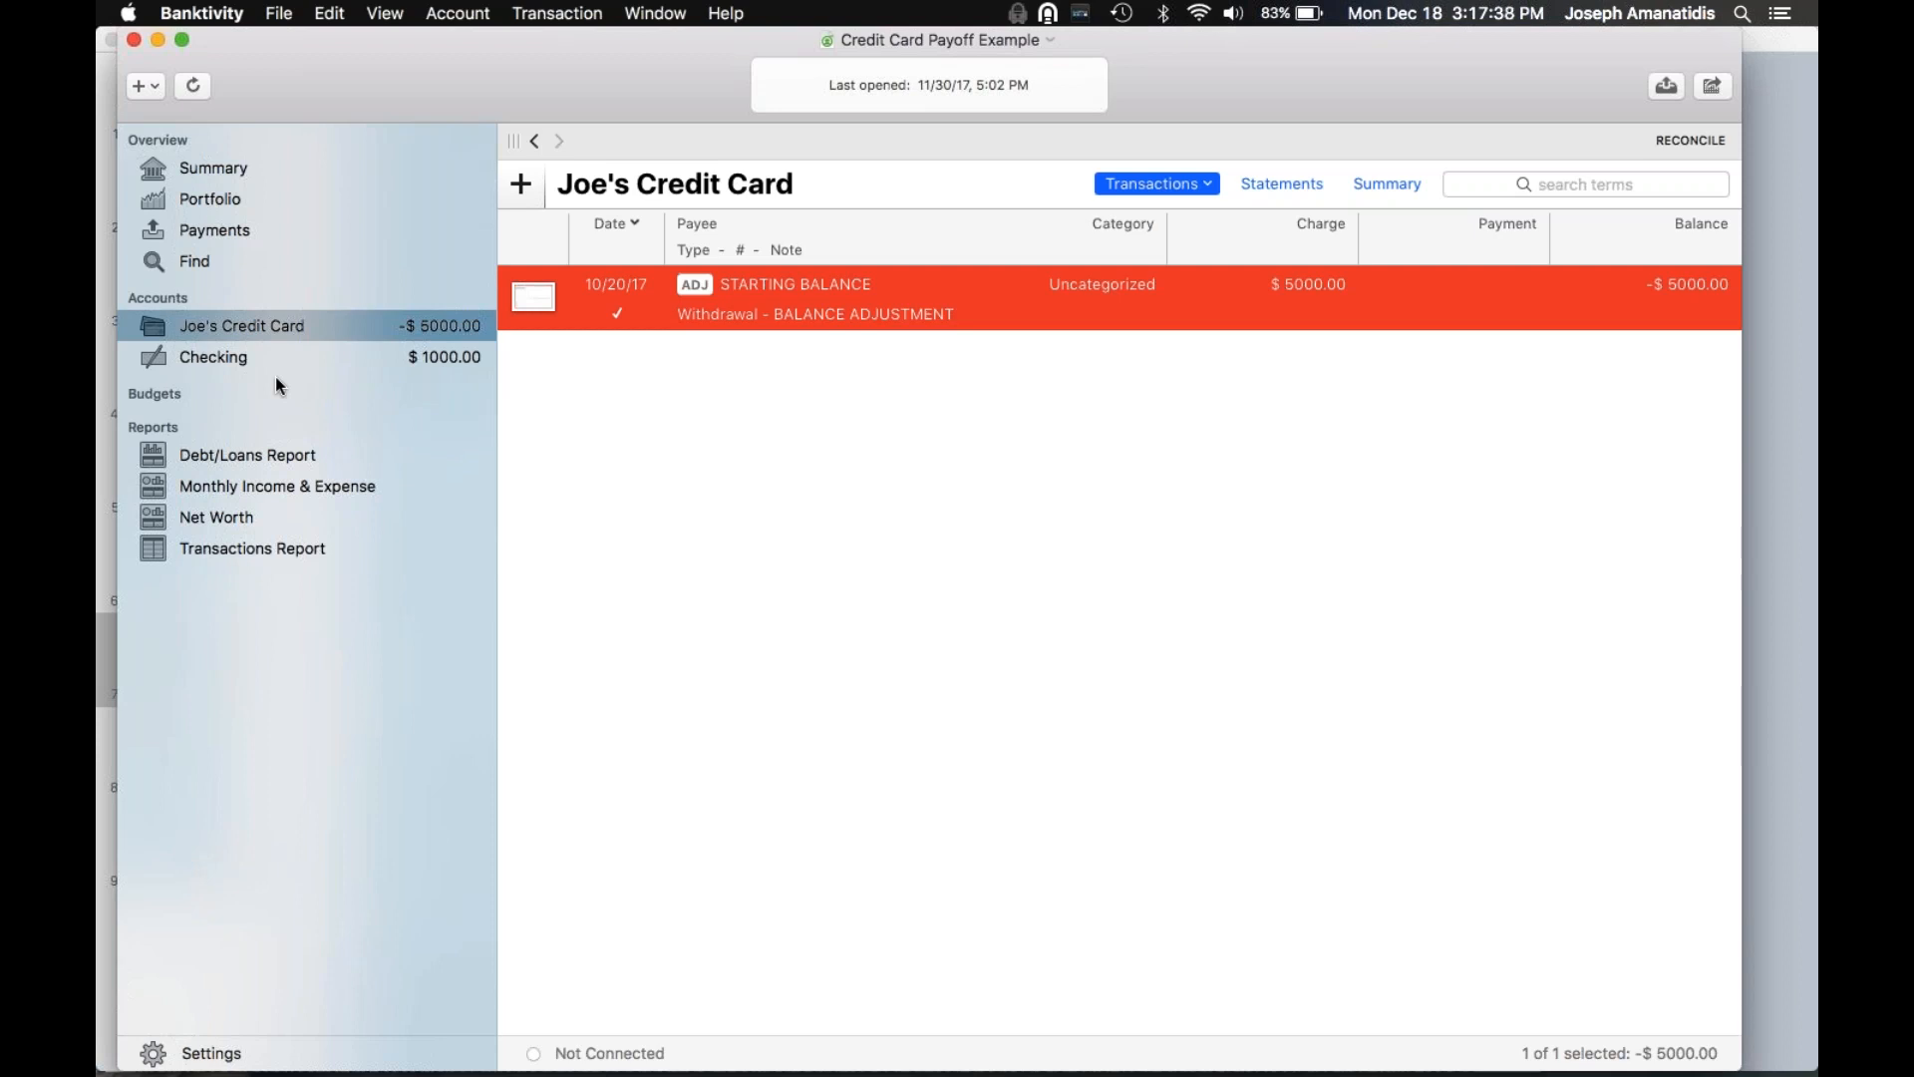
{"action": "left_click", "coordinate": [186, 1052]}
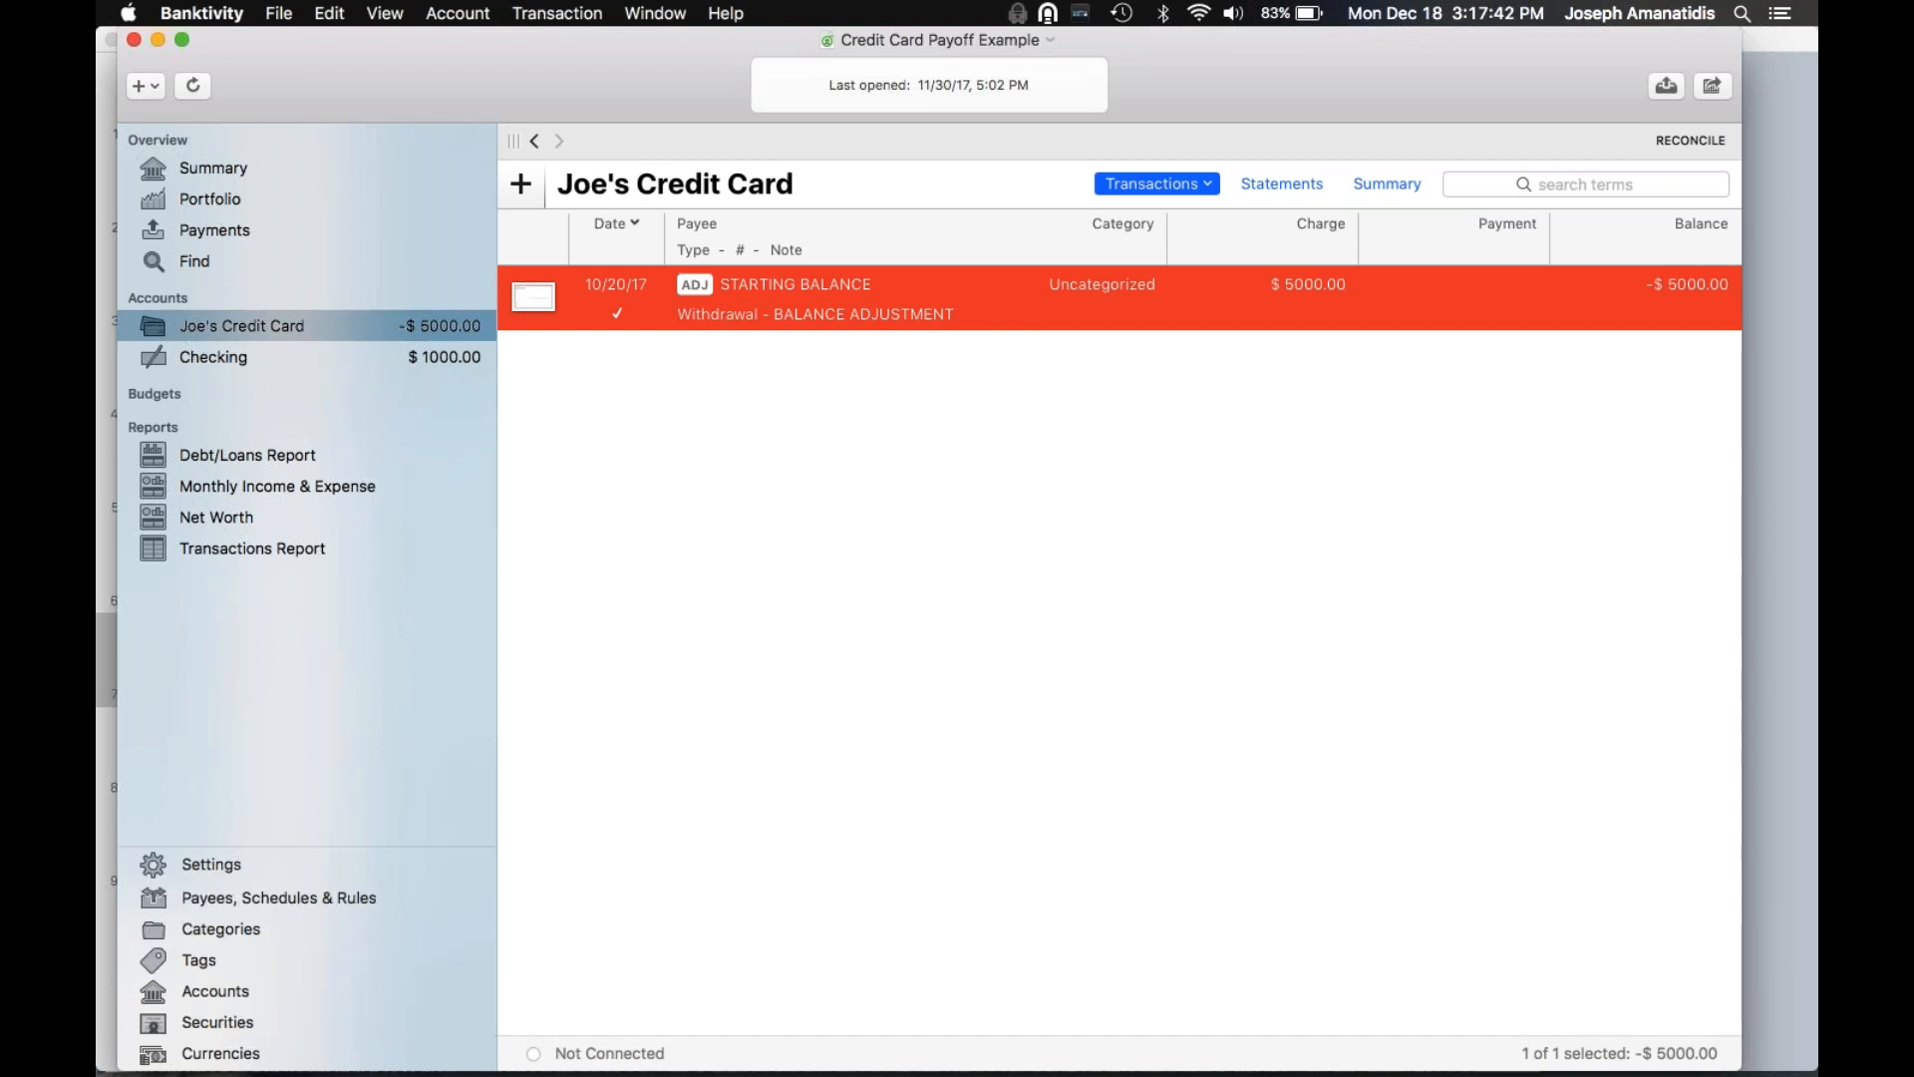
{"action": "left_click", "coordinate": [294, 906]}
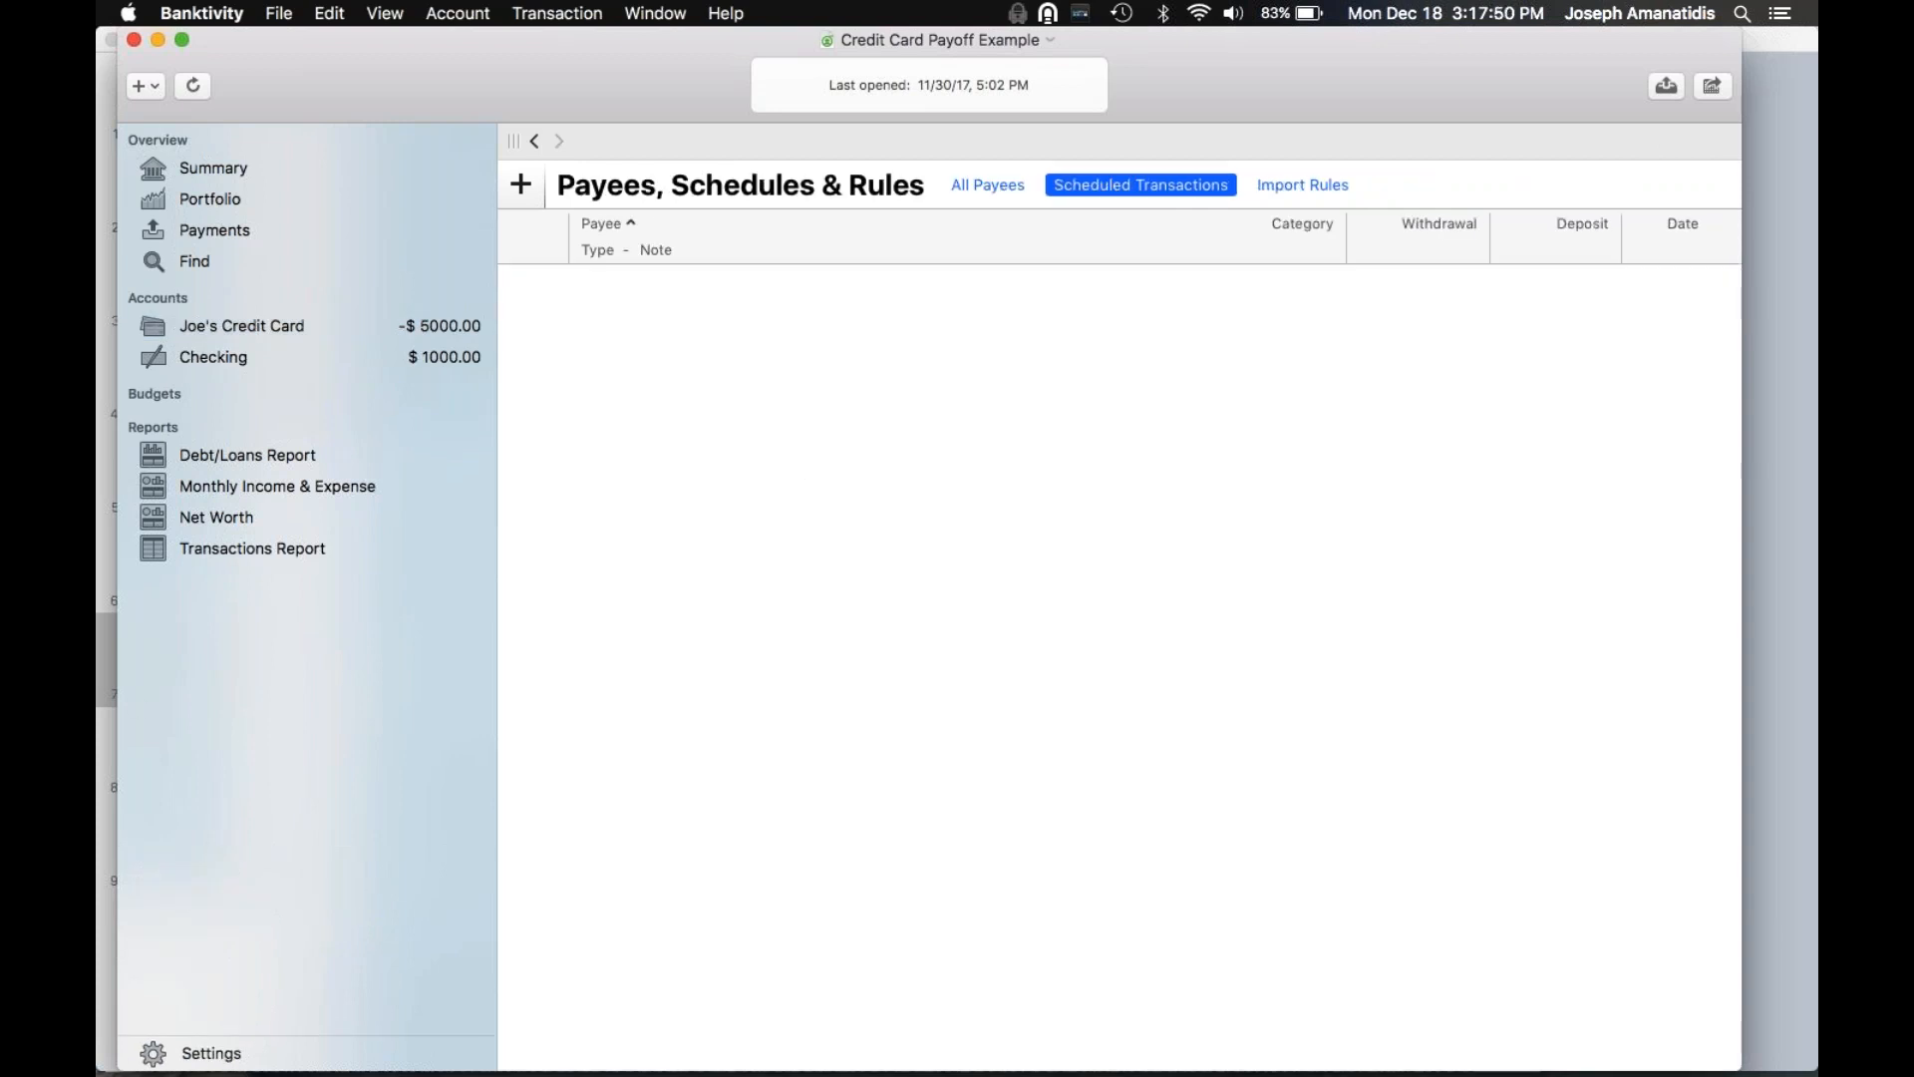
Start a new expense category in the category list and name it CC Debt Payment
{"action": "left_click", "coordinate": [209, 1055]}
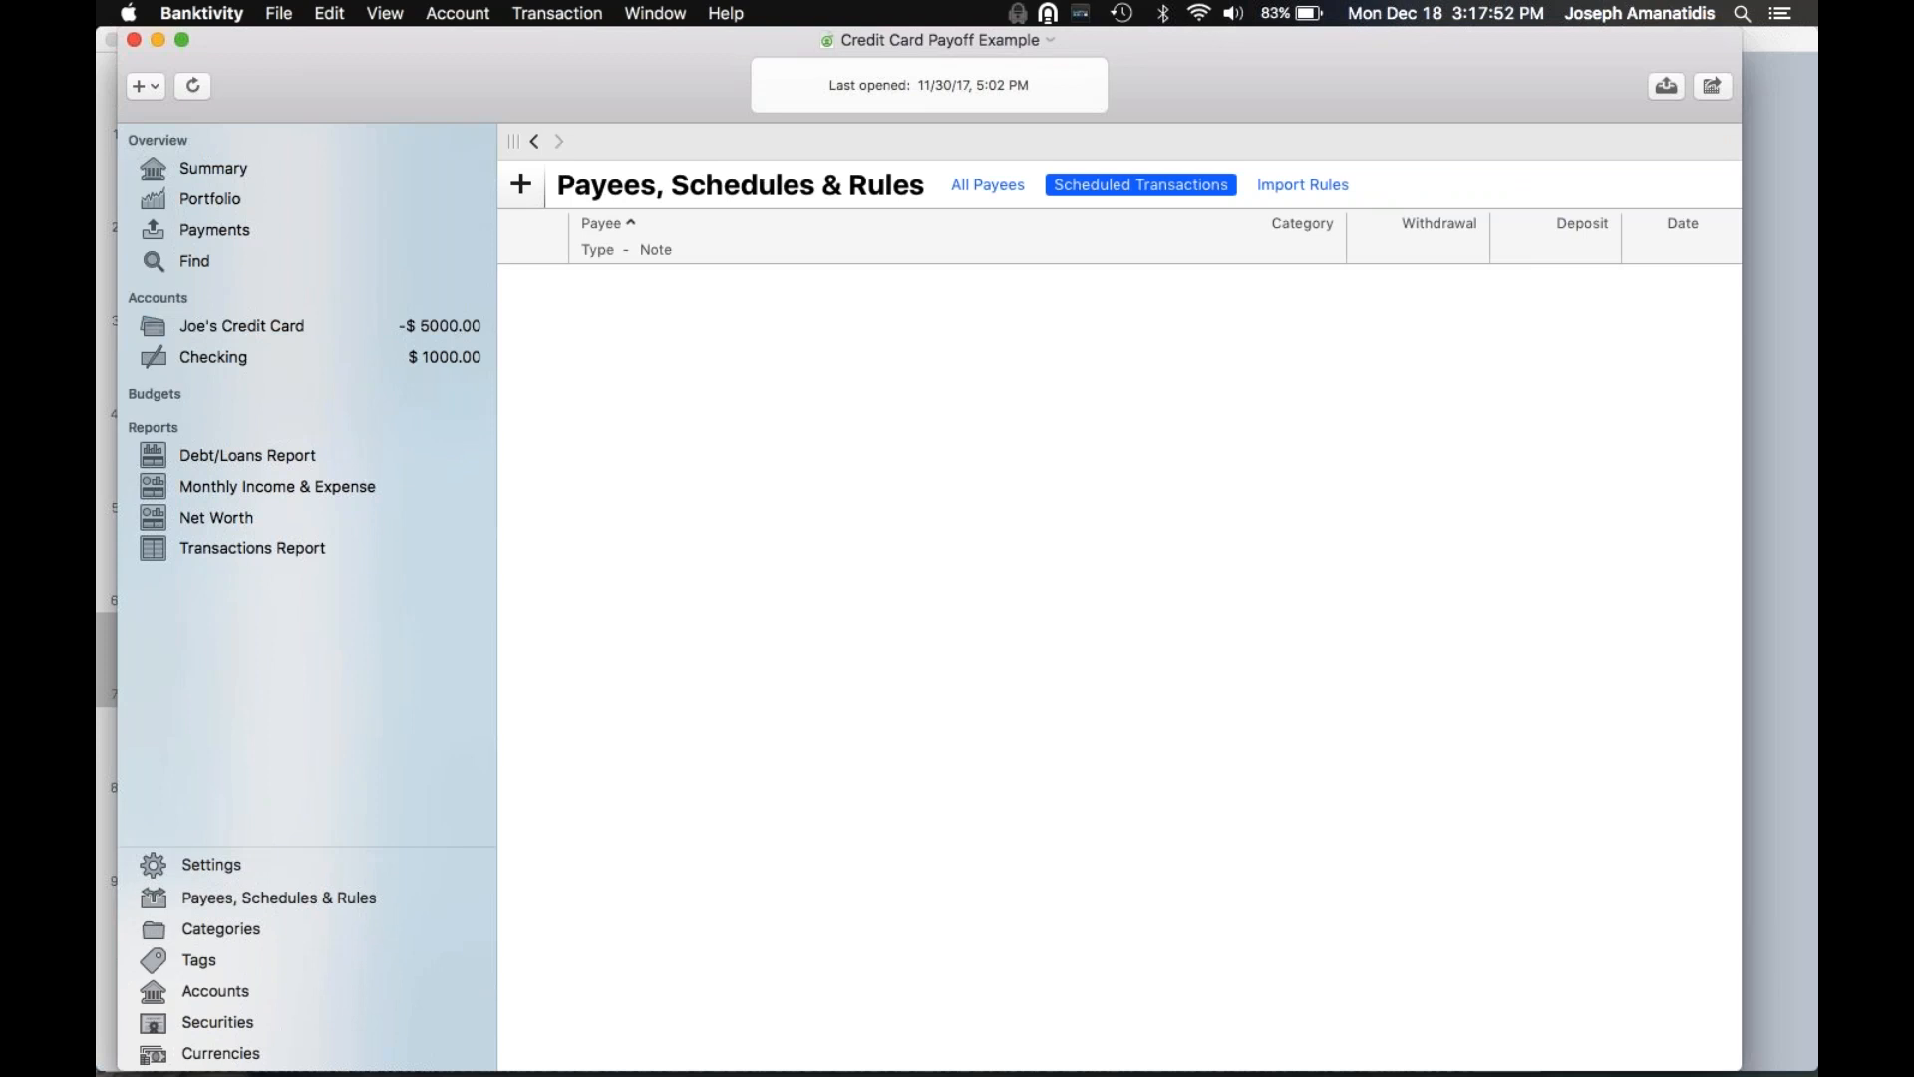
{"action": "left_click", "coordinate": [245, 936]}
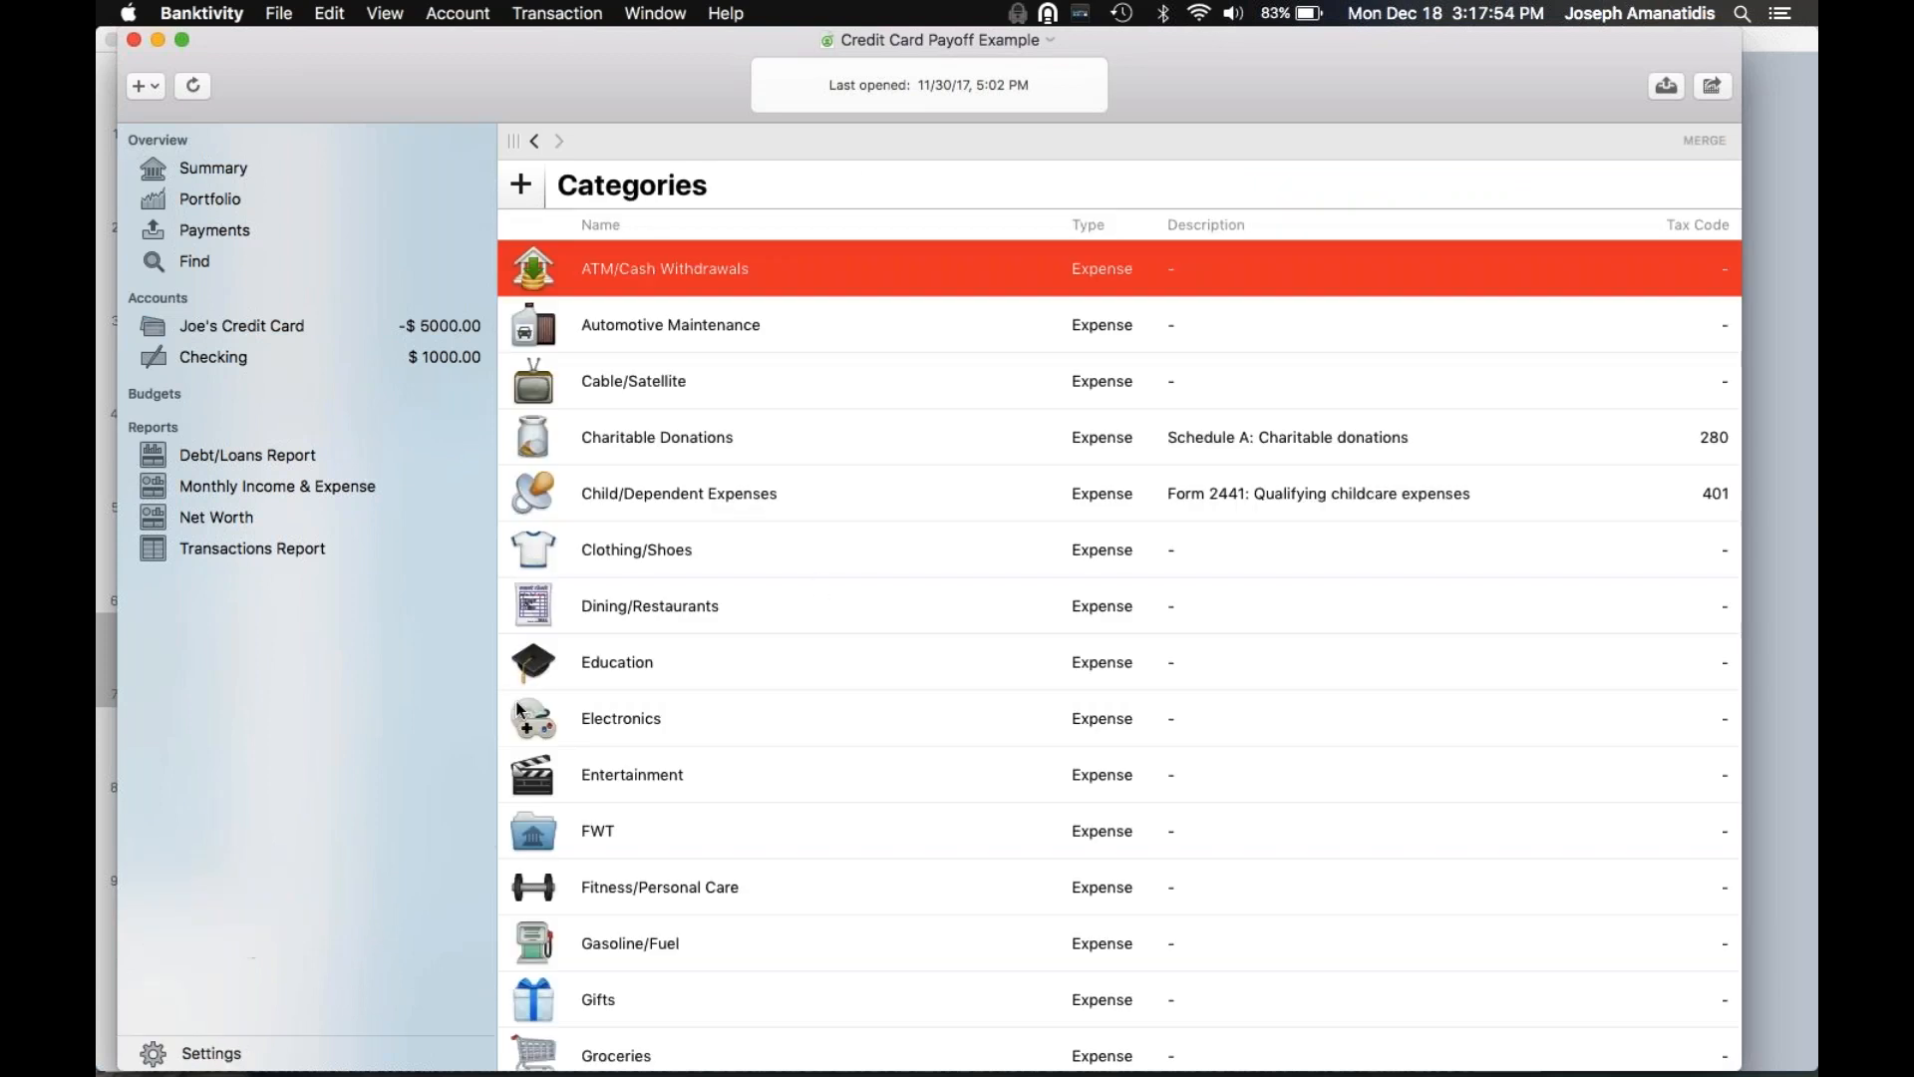
{"action": "scroll", "coordinate": [817, 579], "scroll_direction": "down", "scroll_amount": 15}
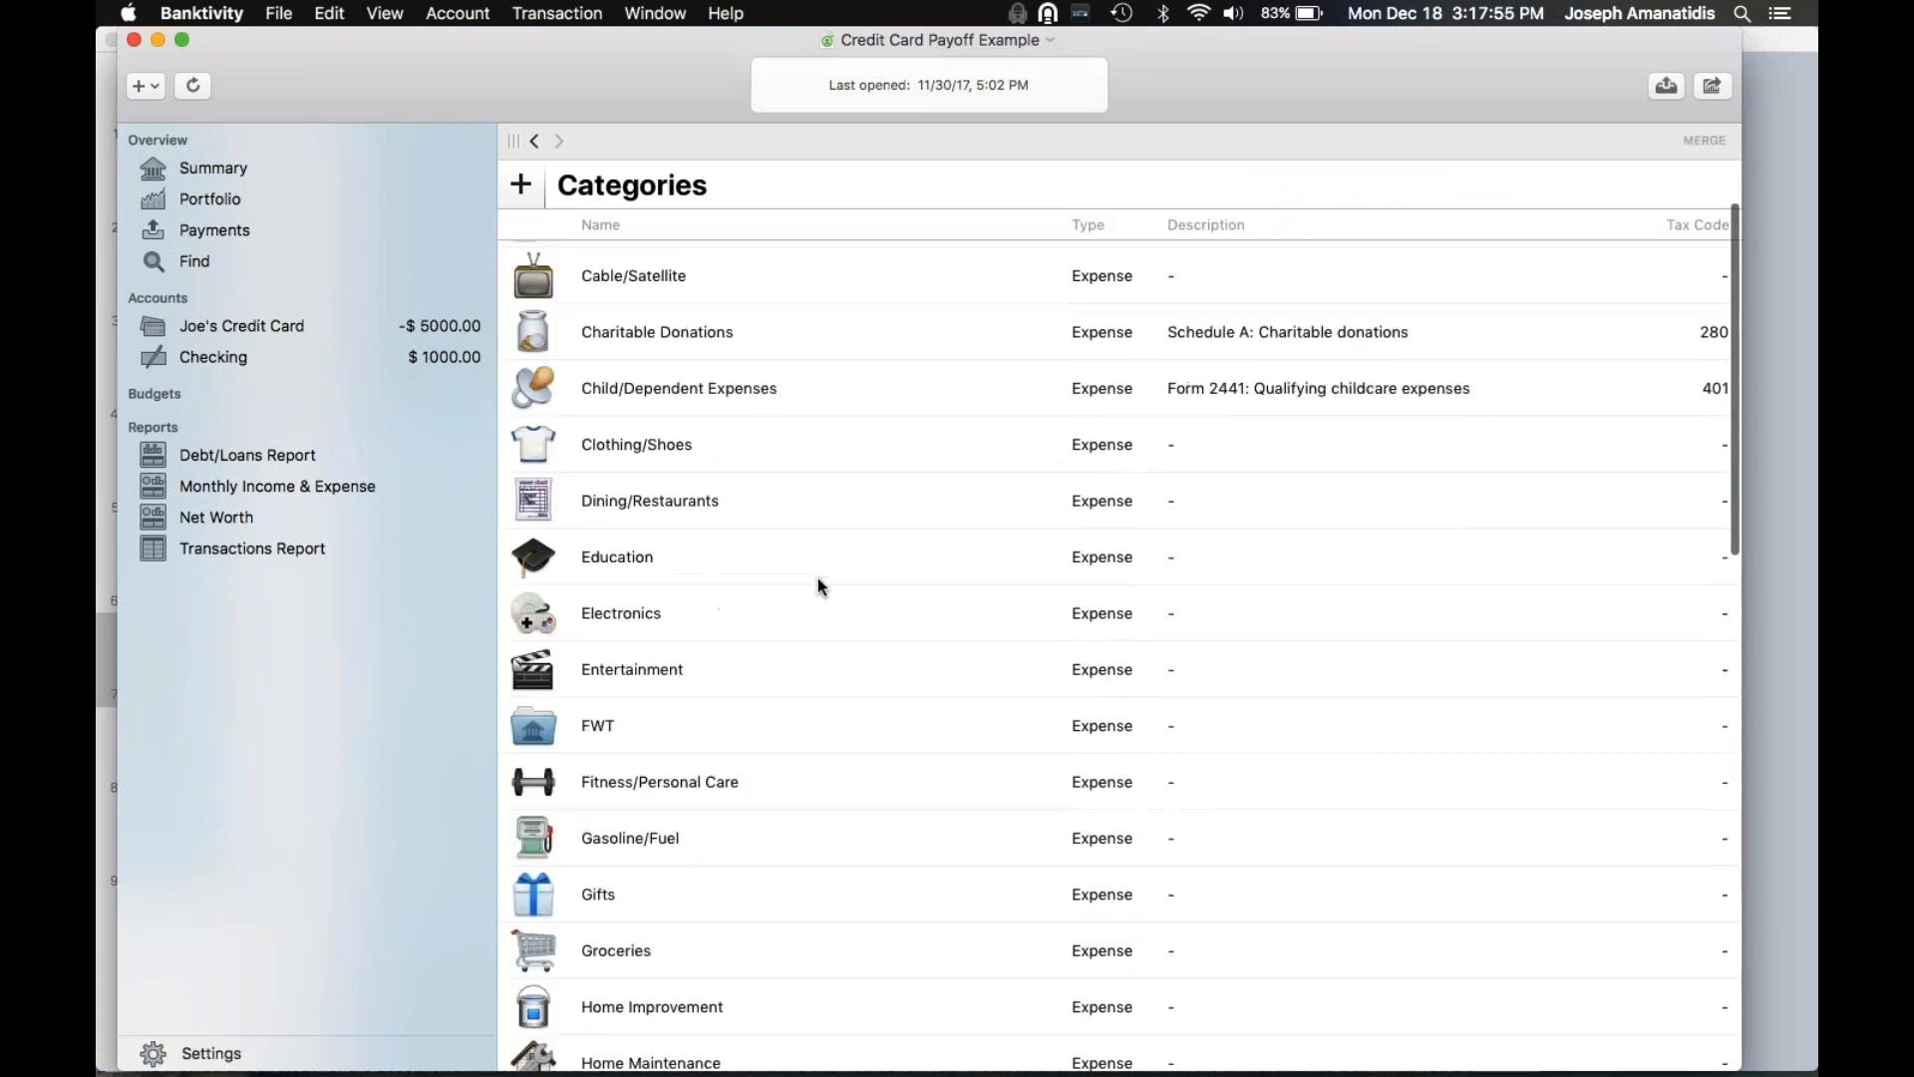
{"action": "scroll", "coordinate": [817, 578], "scroll_direction": "up", "scroll_amount": 15}
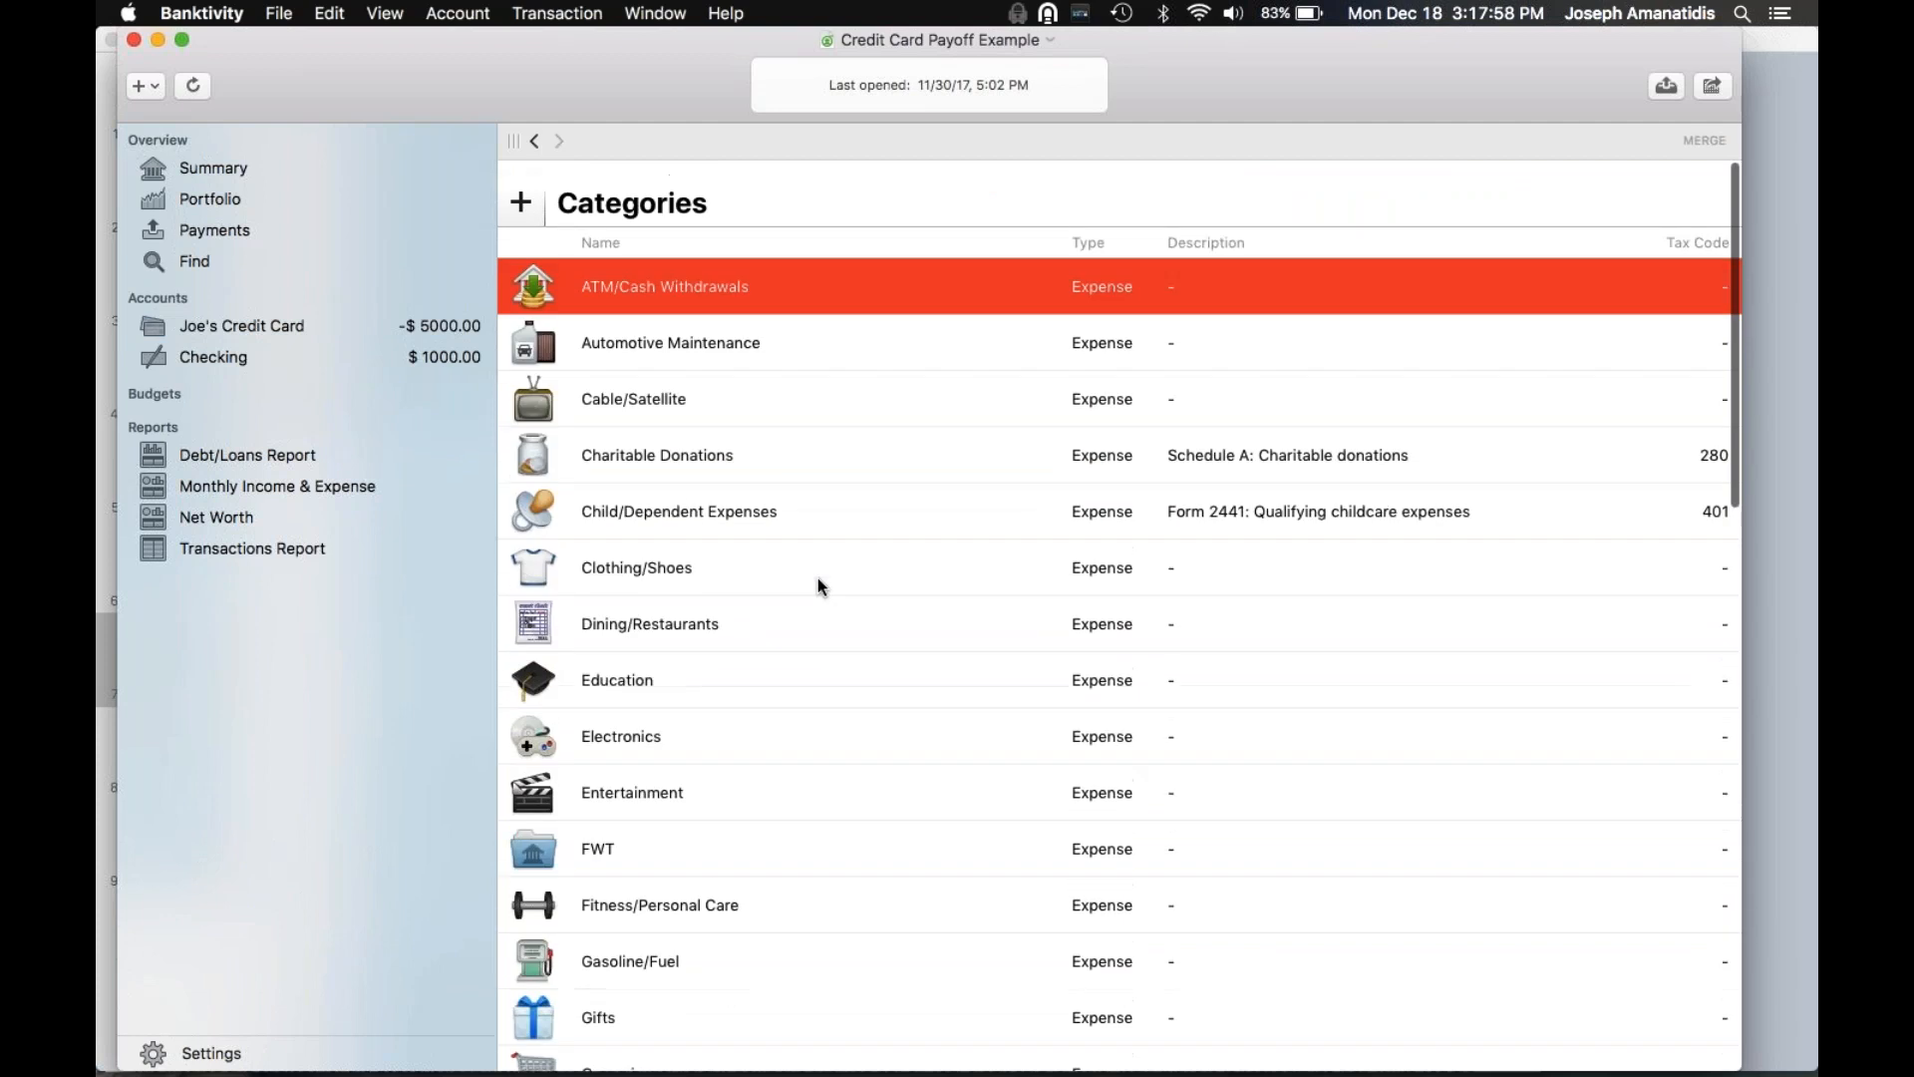
{"action": "left_click", "coordinate": [517, 182]}
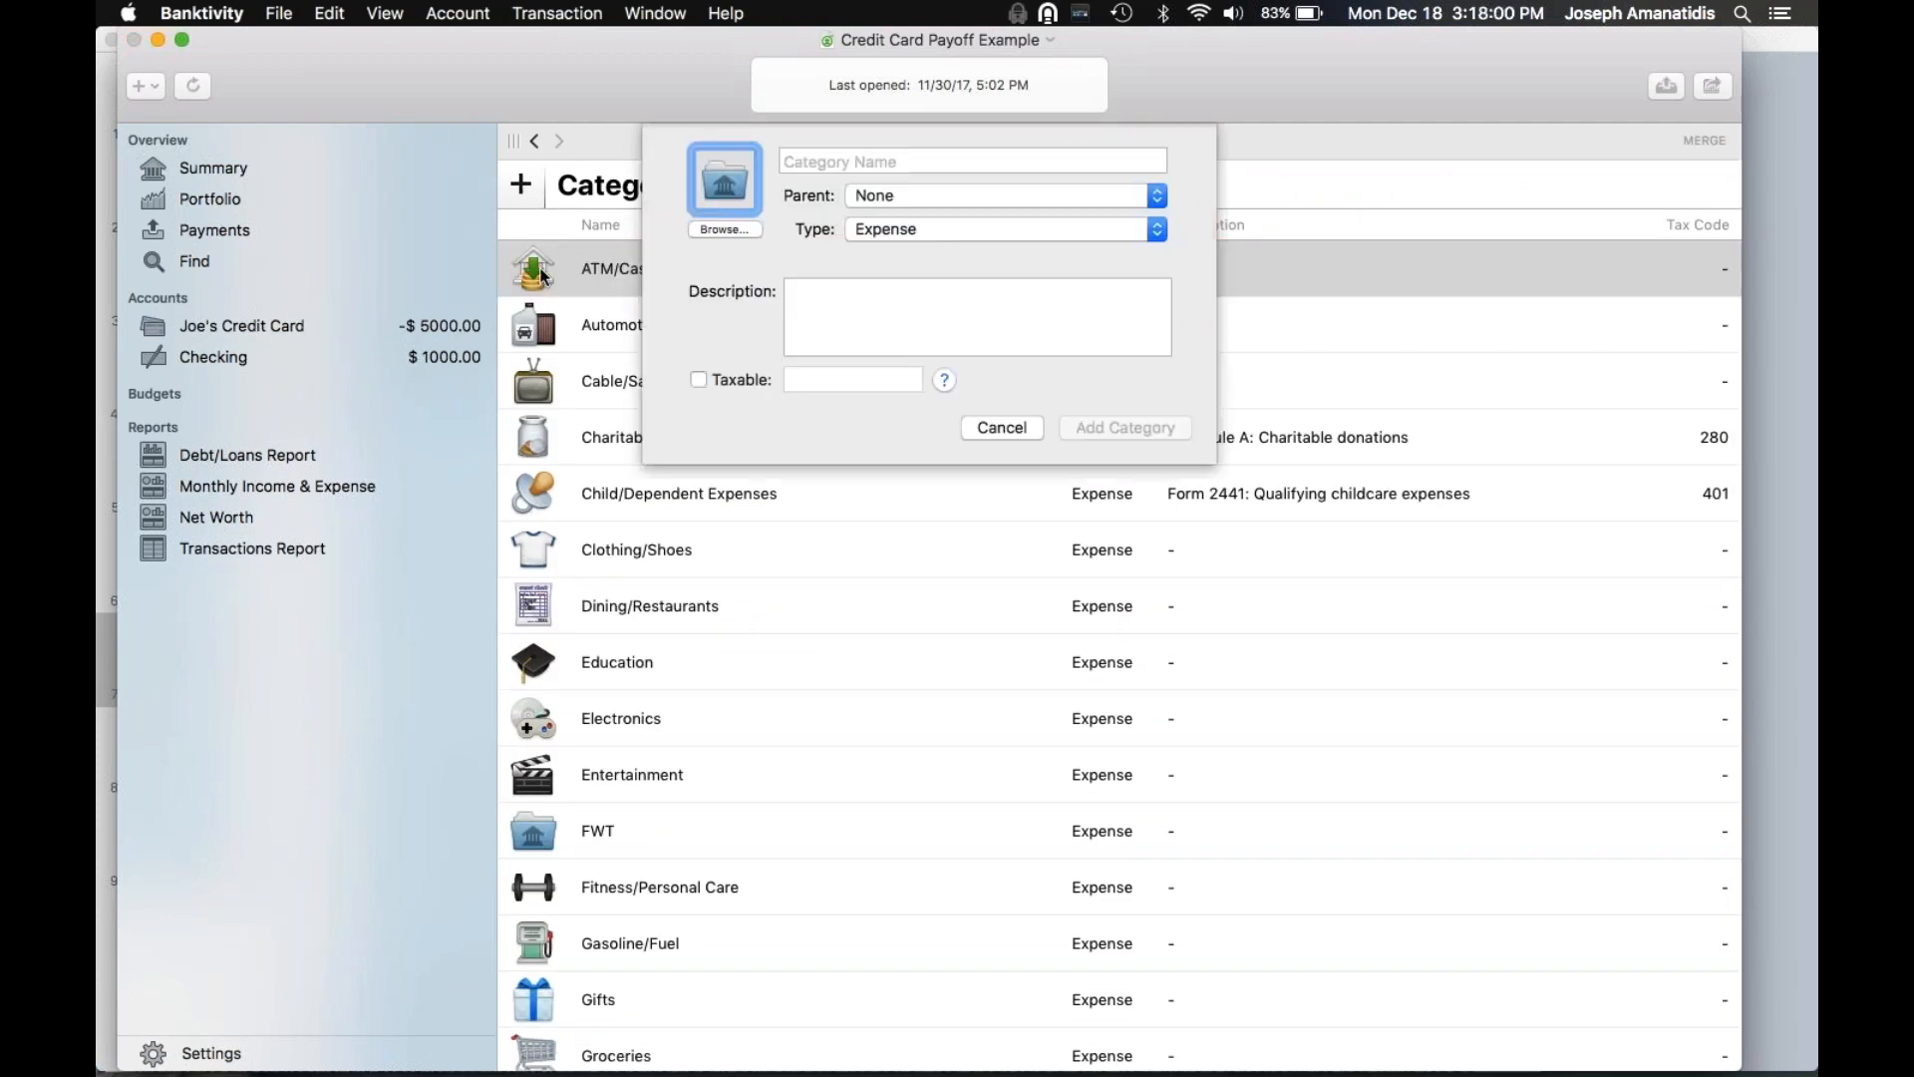
{"action": "type", "text": "CC D"}
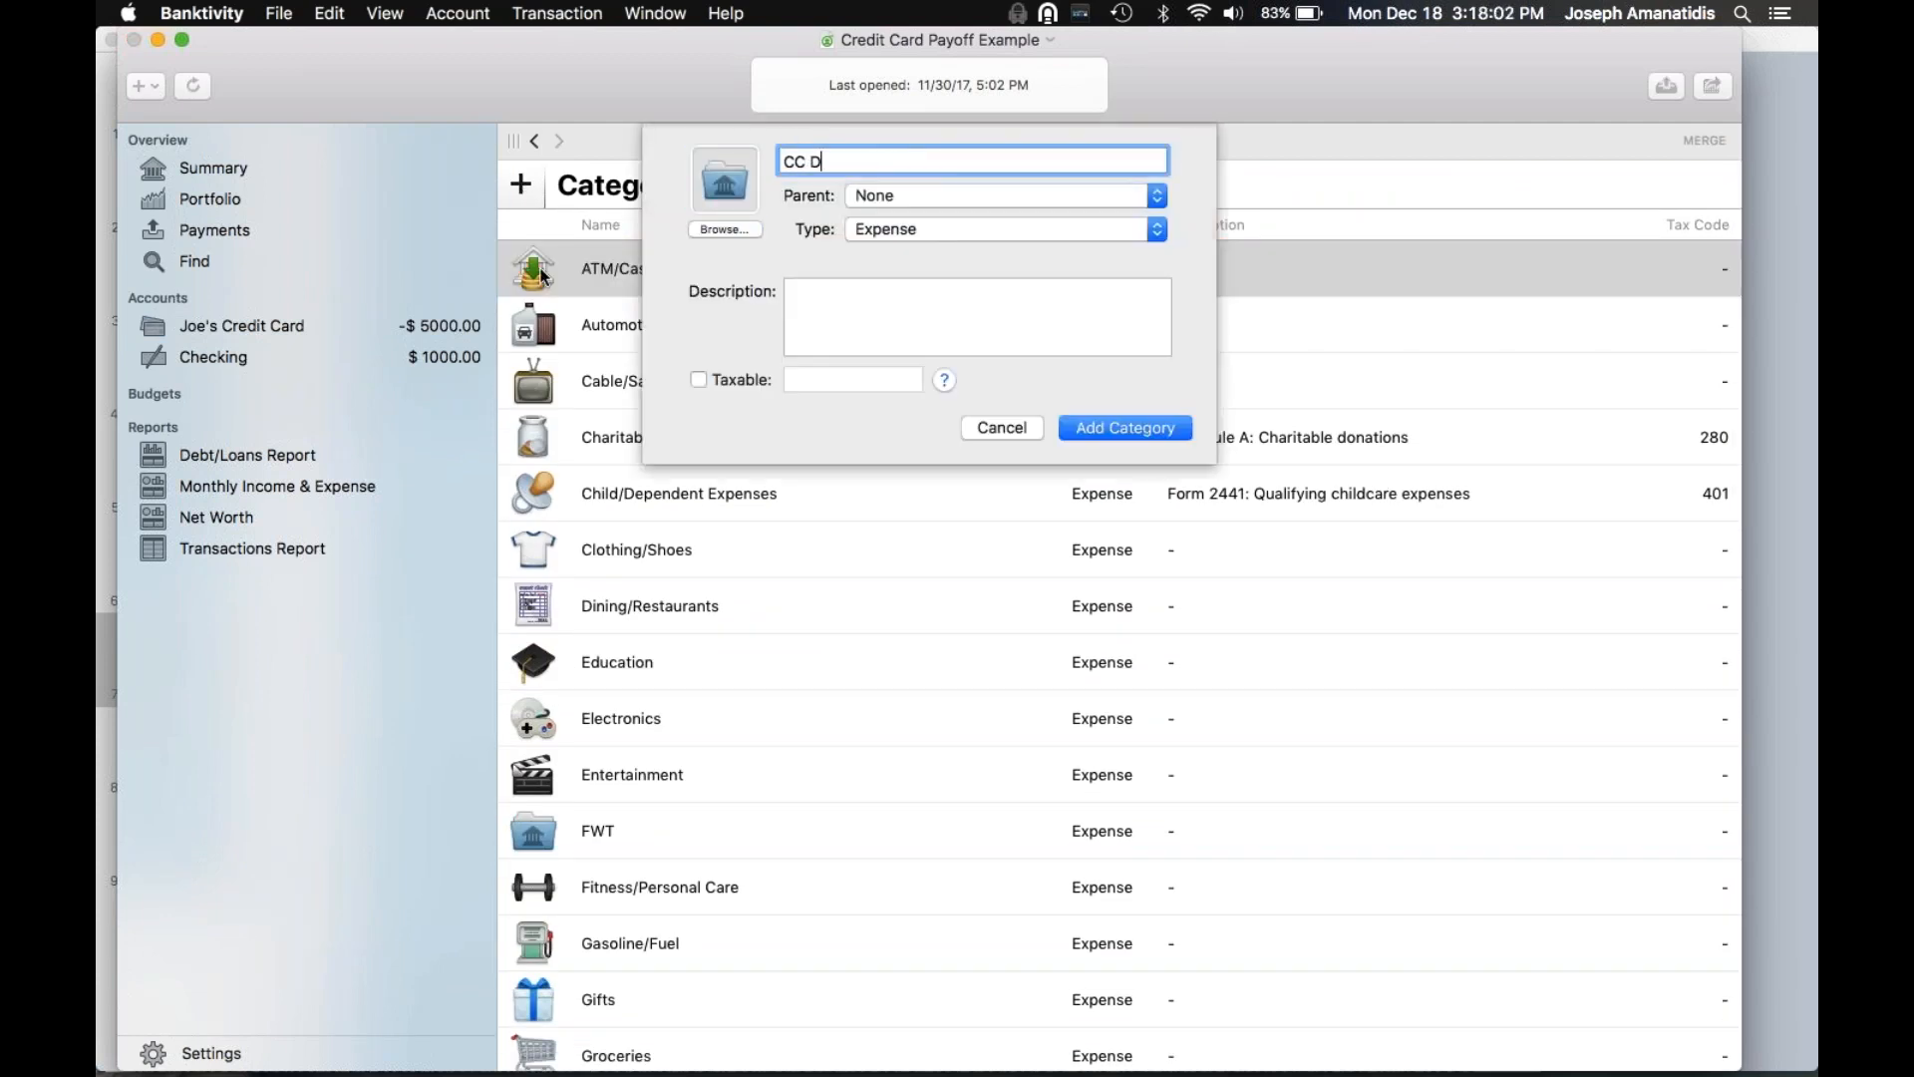
{"action": "type", "text": "ebt Paydown"}
{"action": "key", "text": "BackSpace"}
{"action": "key", "text": "BackSpace"}
{"action": "key", "text": "BackSpace"}
{"action": "key", "text": "BackSpace"}
{"action": "type", "text": "ment"}
Enter "Used to track / budget for Credit Card payments" as the new category's description
{"action": "left_click", "coordinate": [829, 299]}
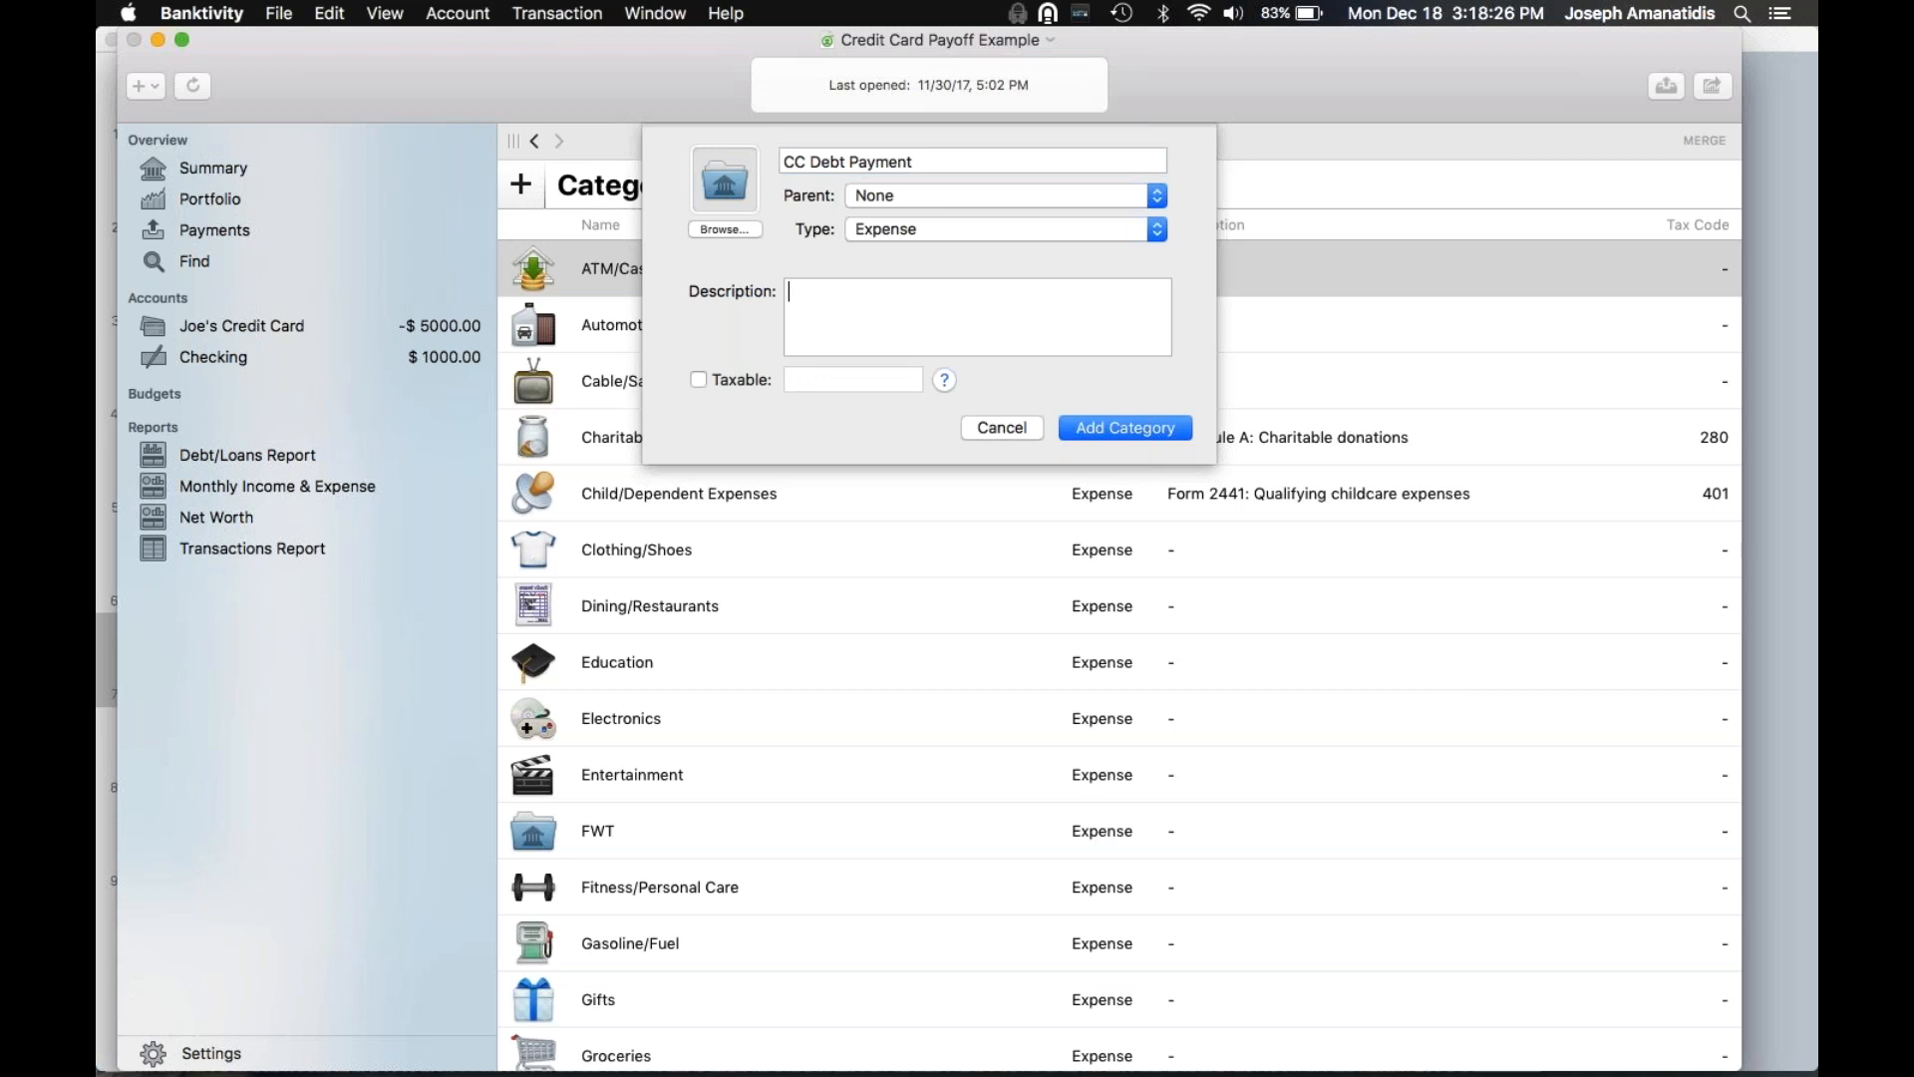
{"action": "type", "text": "Used to"}
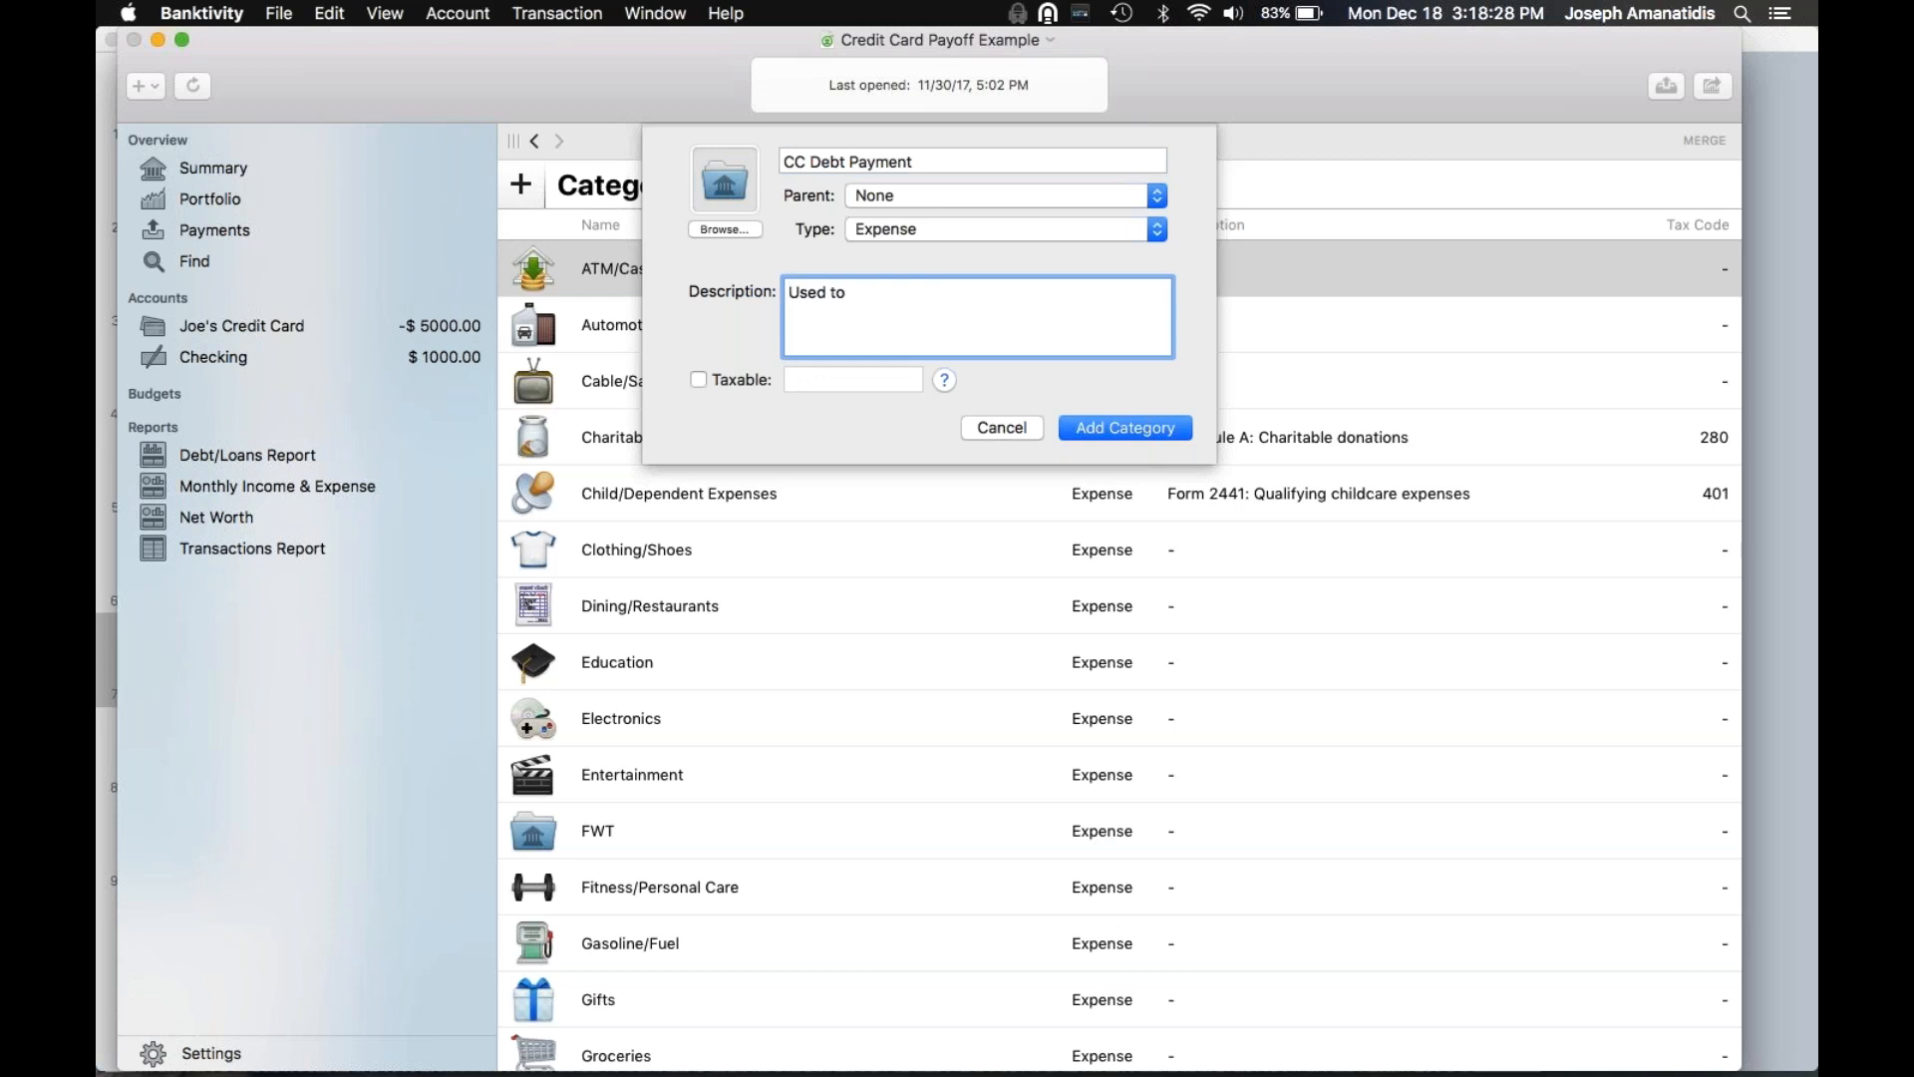
{"action": "type", "text": " track / budget for Credit"}
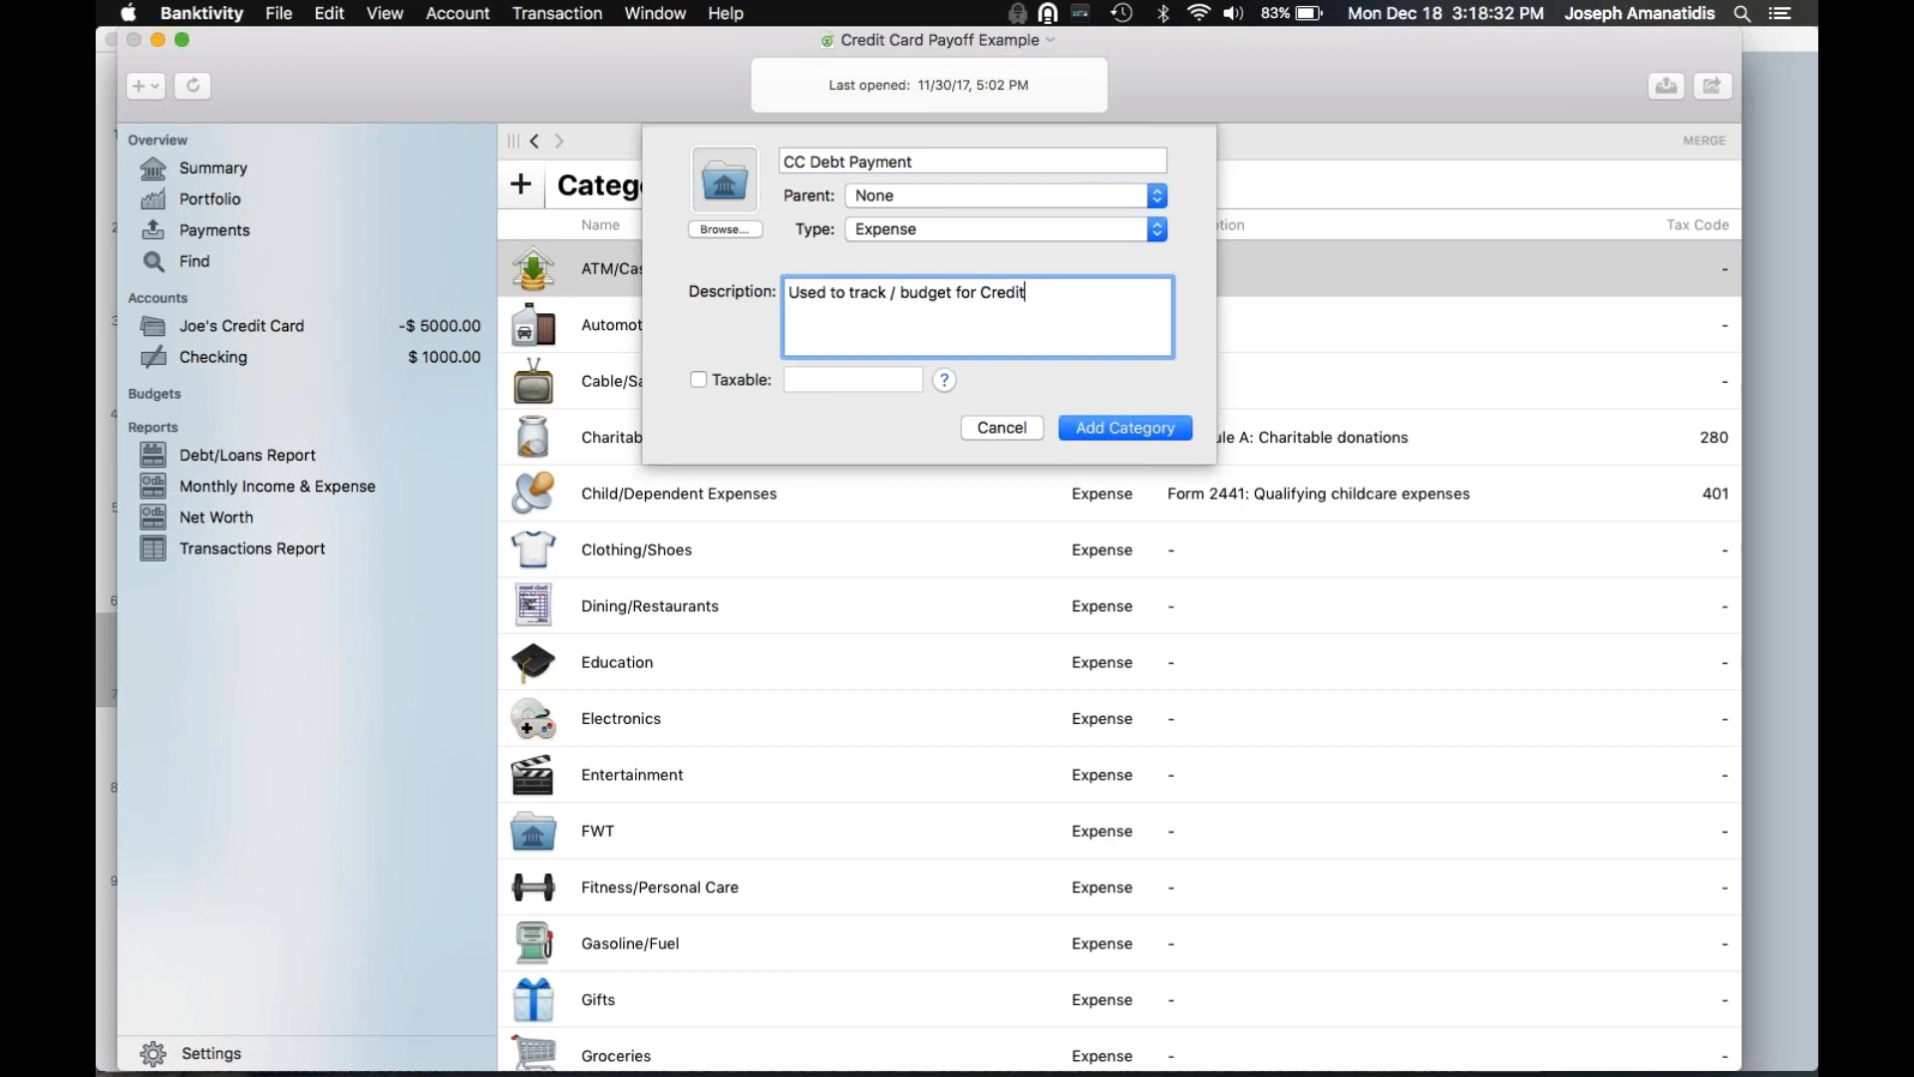
{"action": "type", "text": " Card payments"}
Give the CC Debt Payment category the card statement icon and add it to the list
{"action": "left_click", "coordinate": [725, 229]}
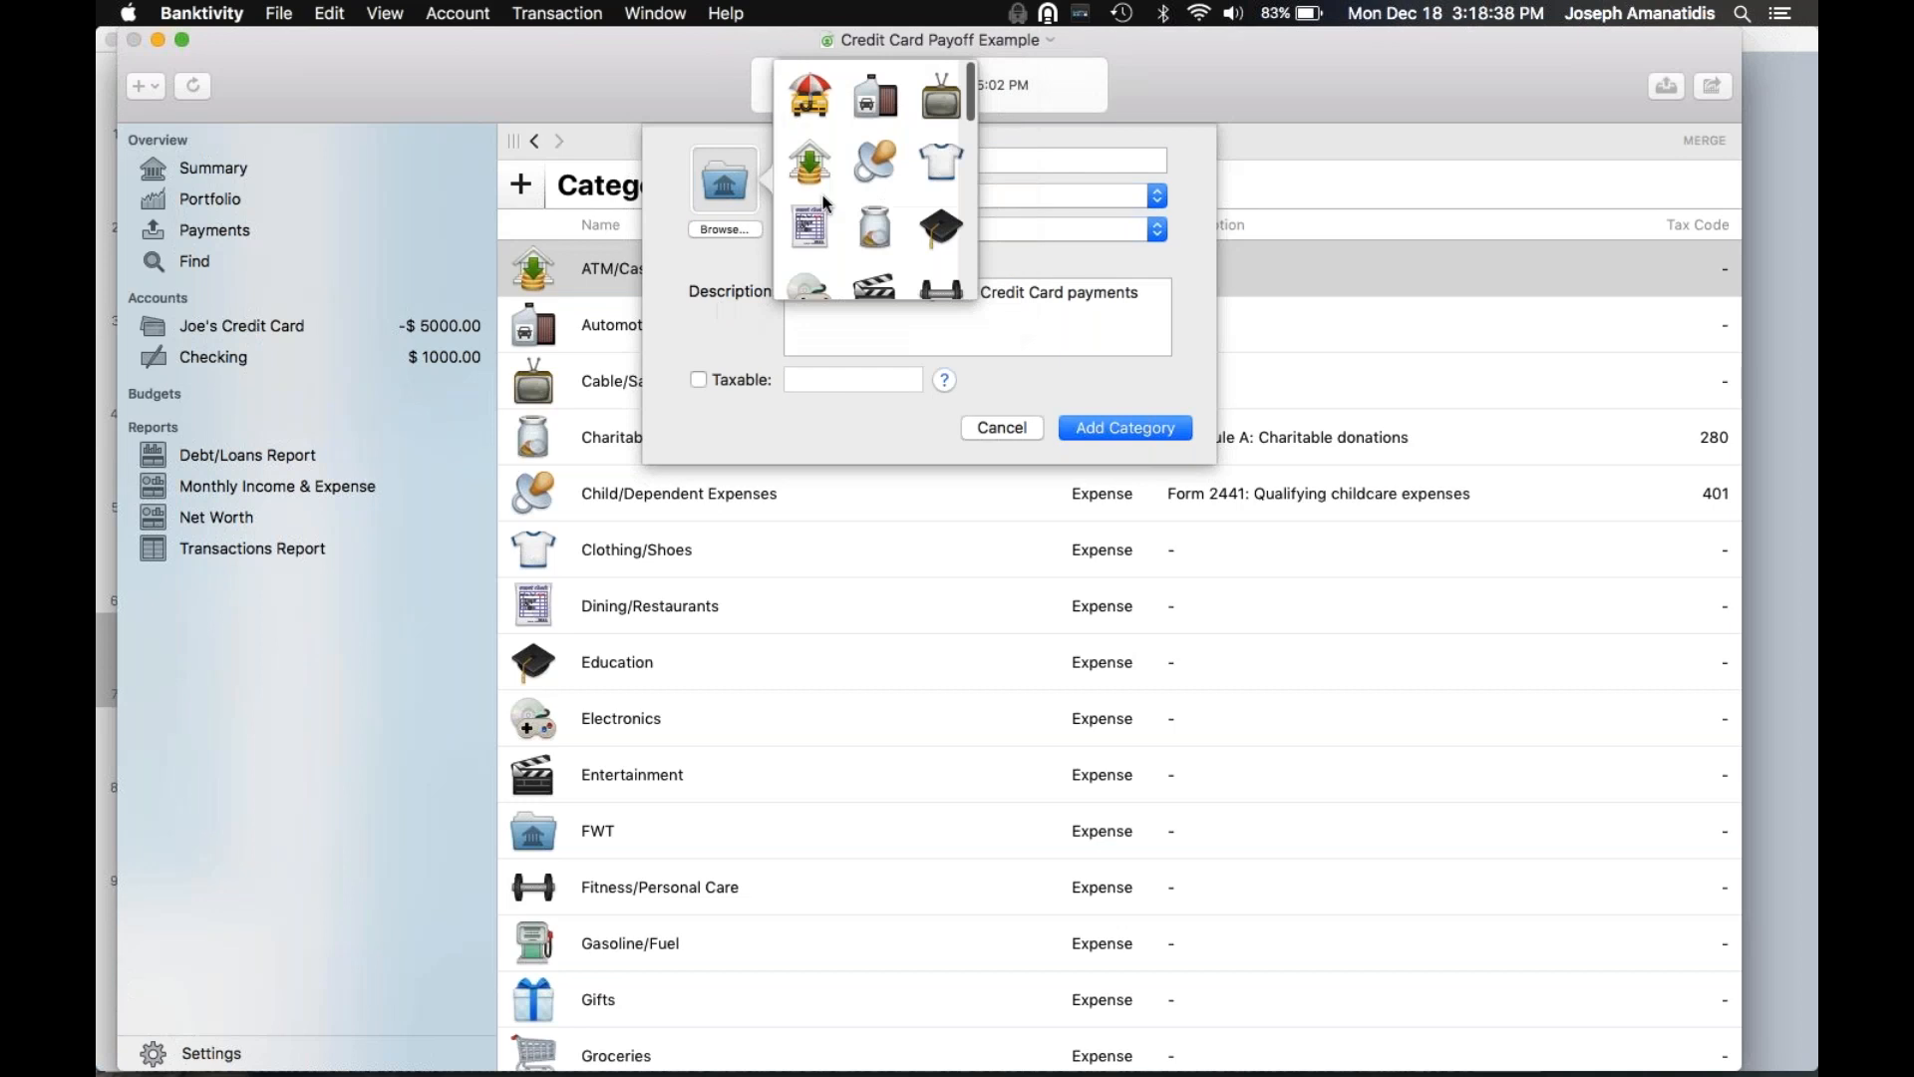
{"action": "scroll", "coordinate": [886, 183], "scroll_direction": "down", "scroll_amount": 10}
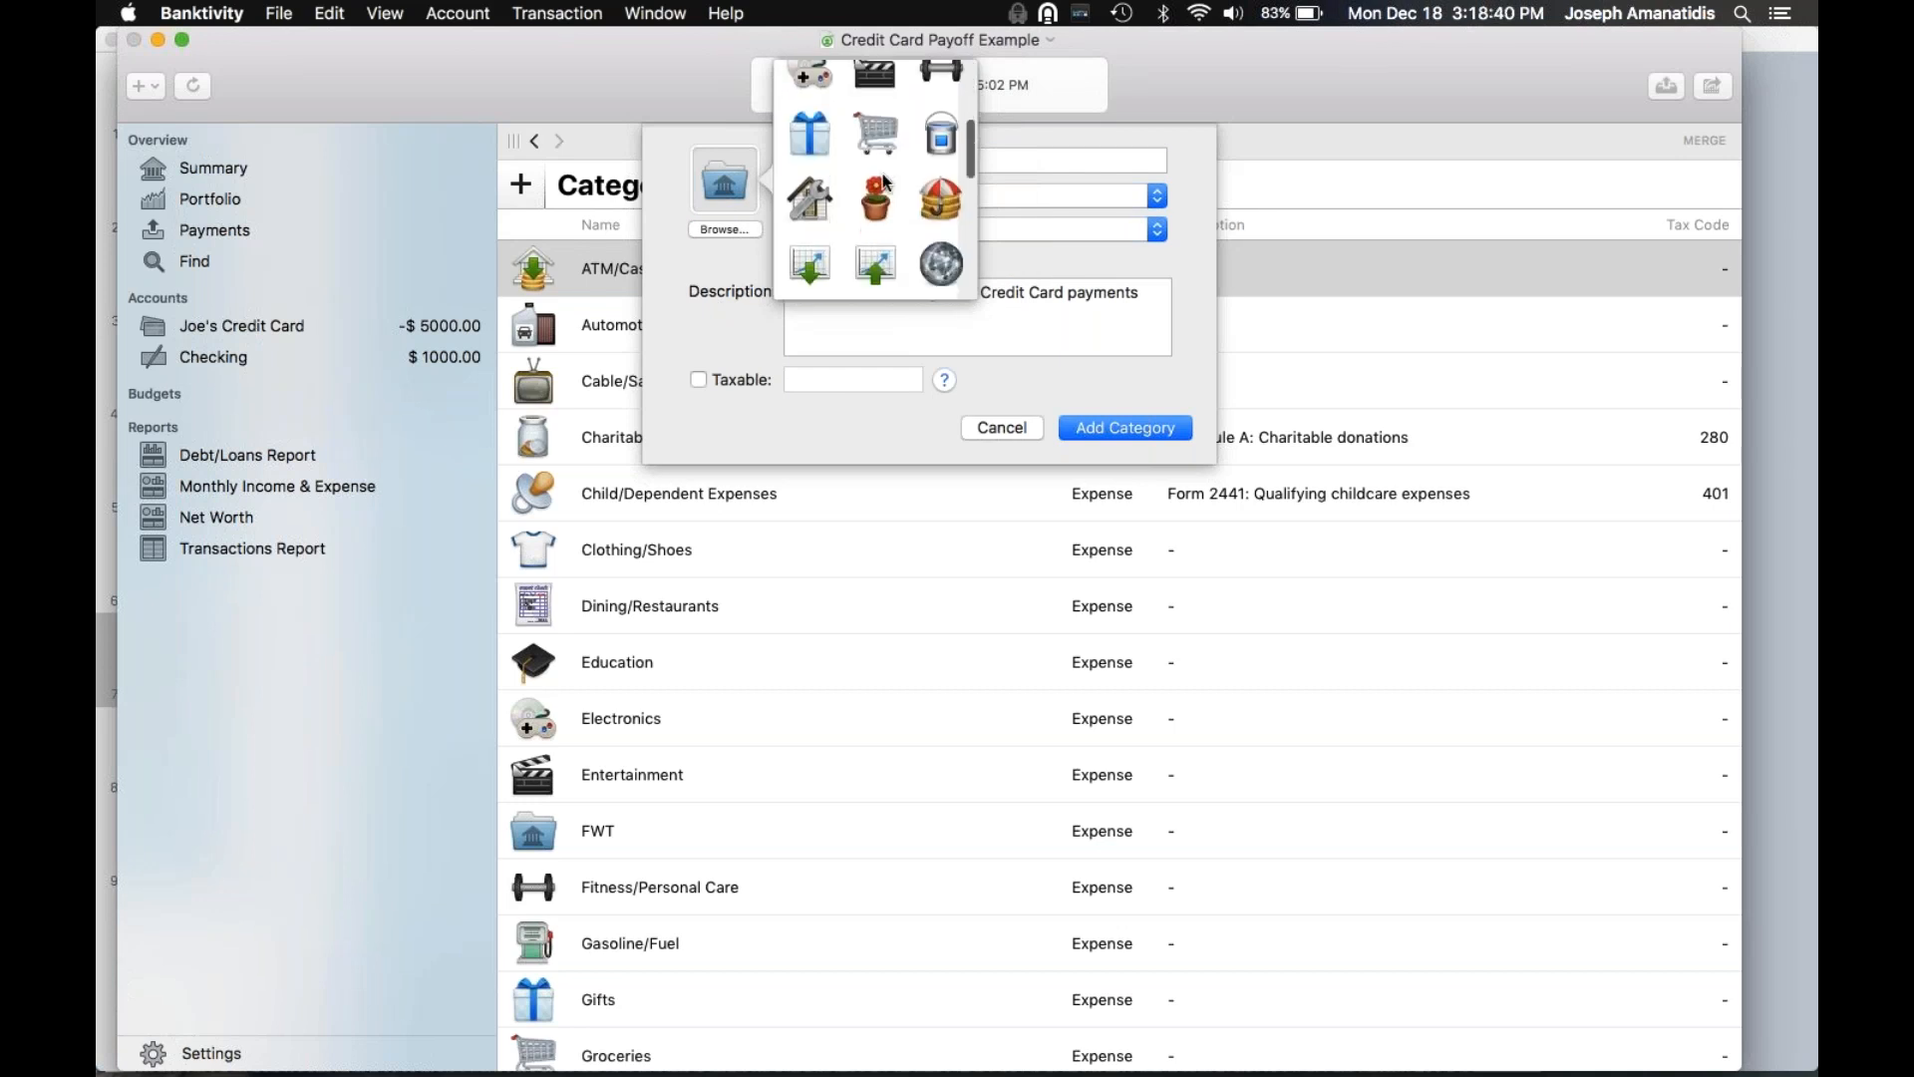
{"action": "scroll", "coordinate": [886, 183], "scroll_direction": "down", "scroll_amount": 5}
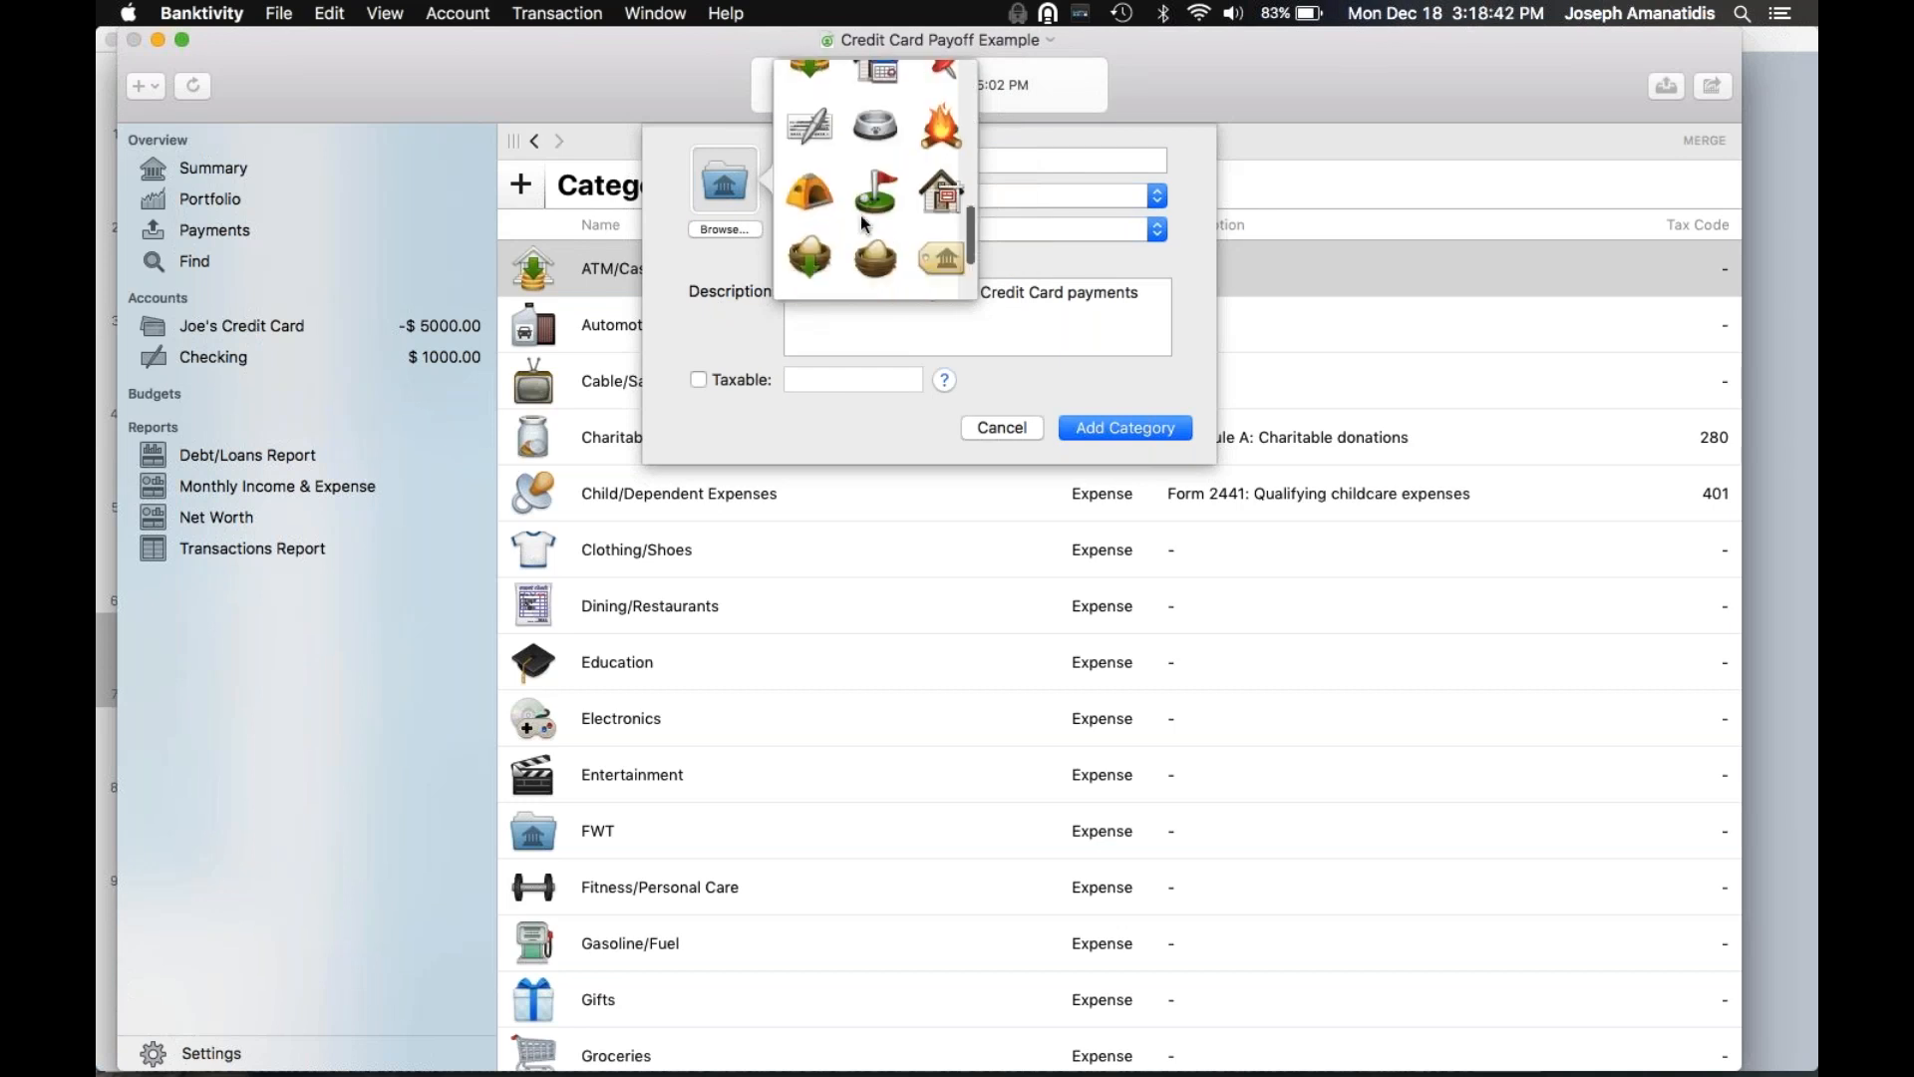
{"action": "scroll", "coordinate": [859, 214], "scroll_direction": "down", "scroll_amount": 3}
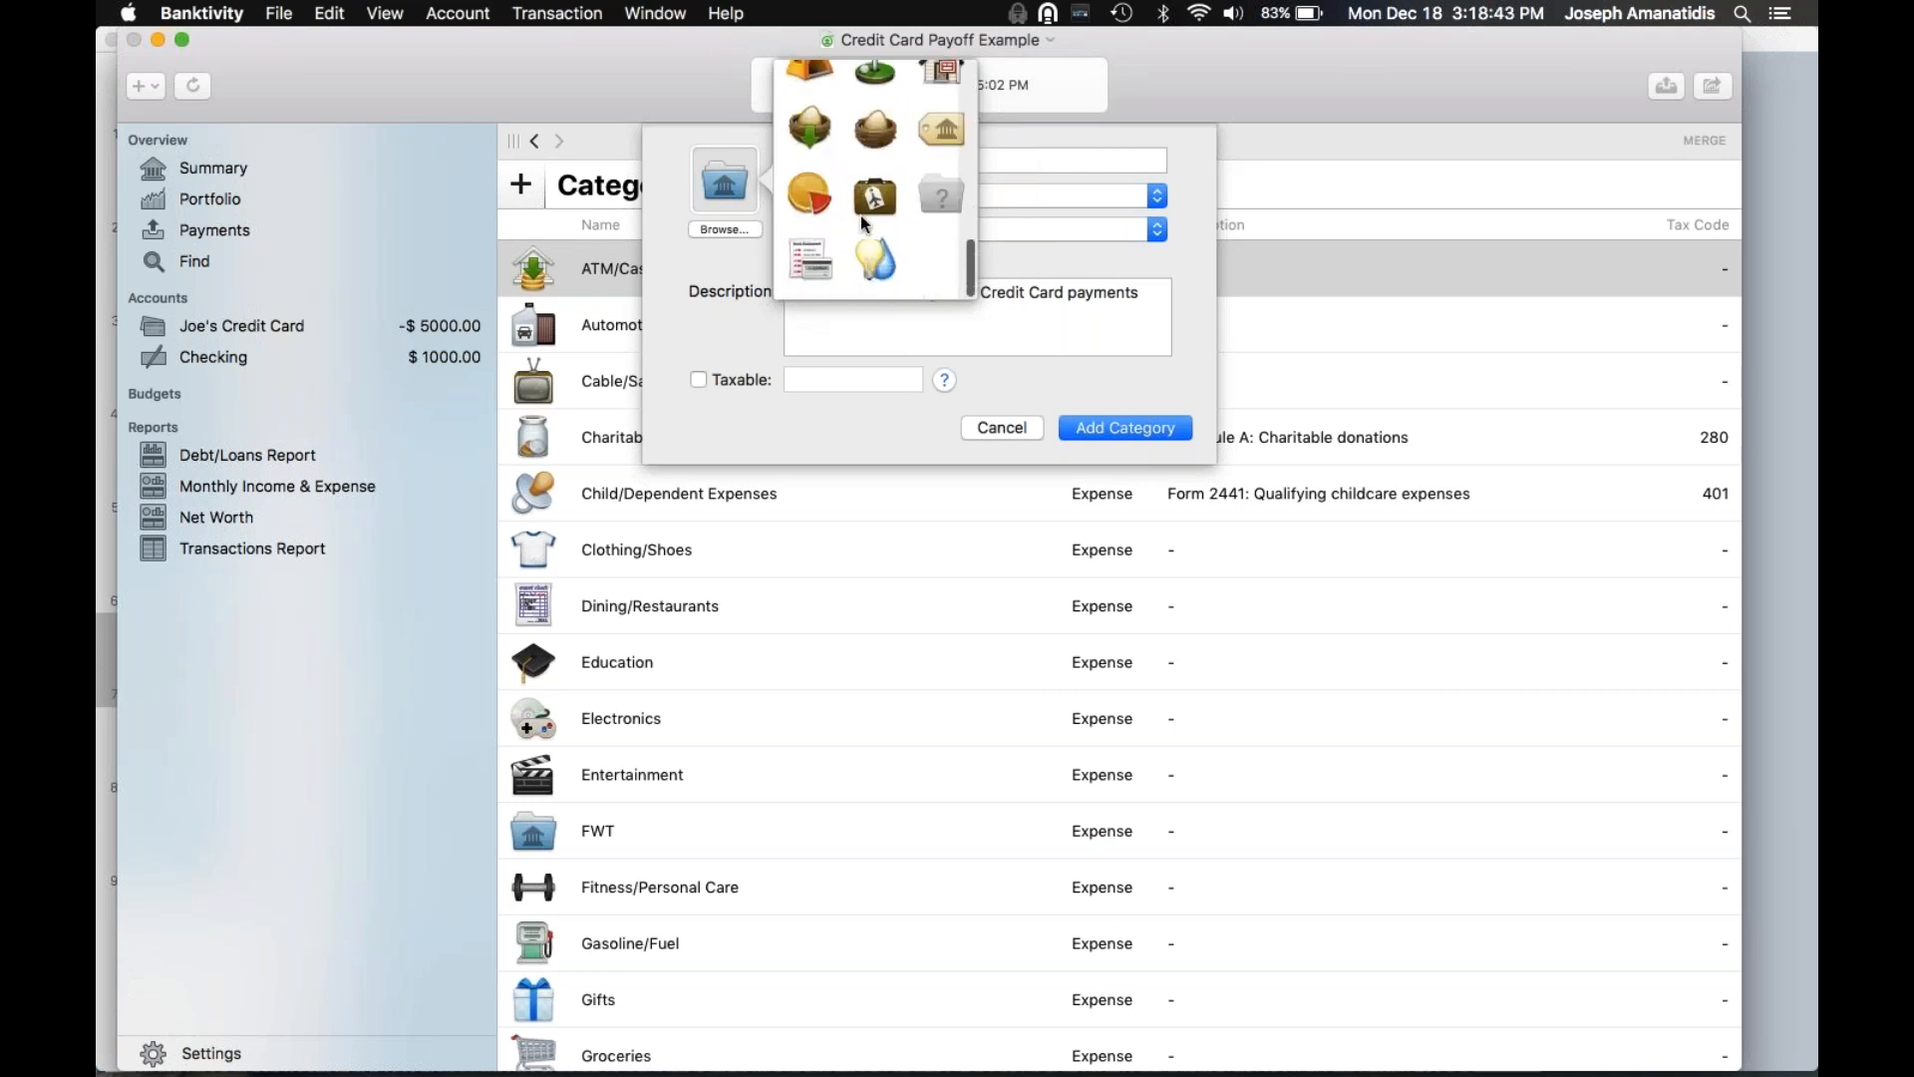
{"action": "left_click", "coordinate": [810, 263]}
{"action": "left_click", "coordinate": [776, 314]}
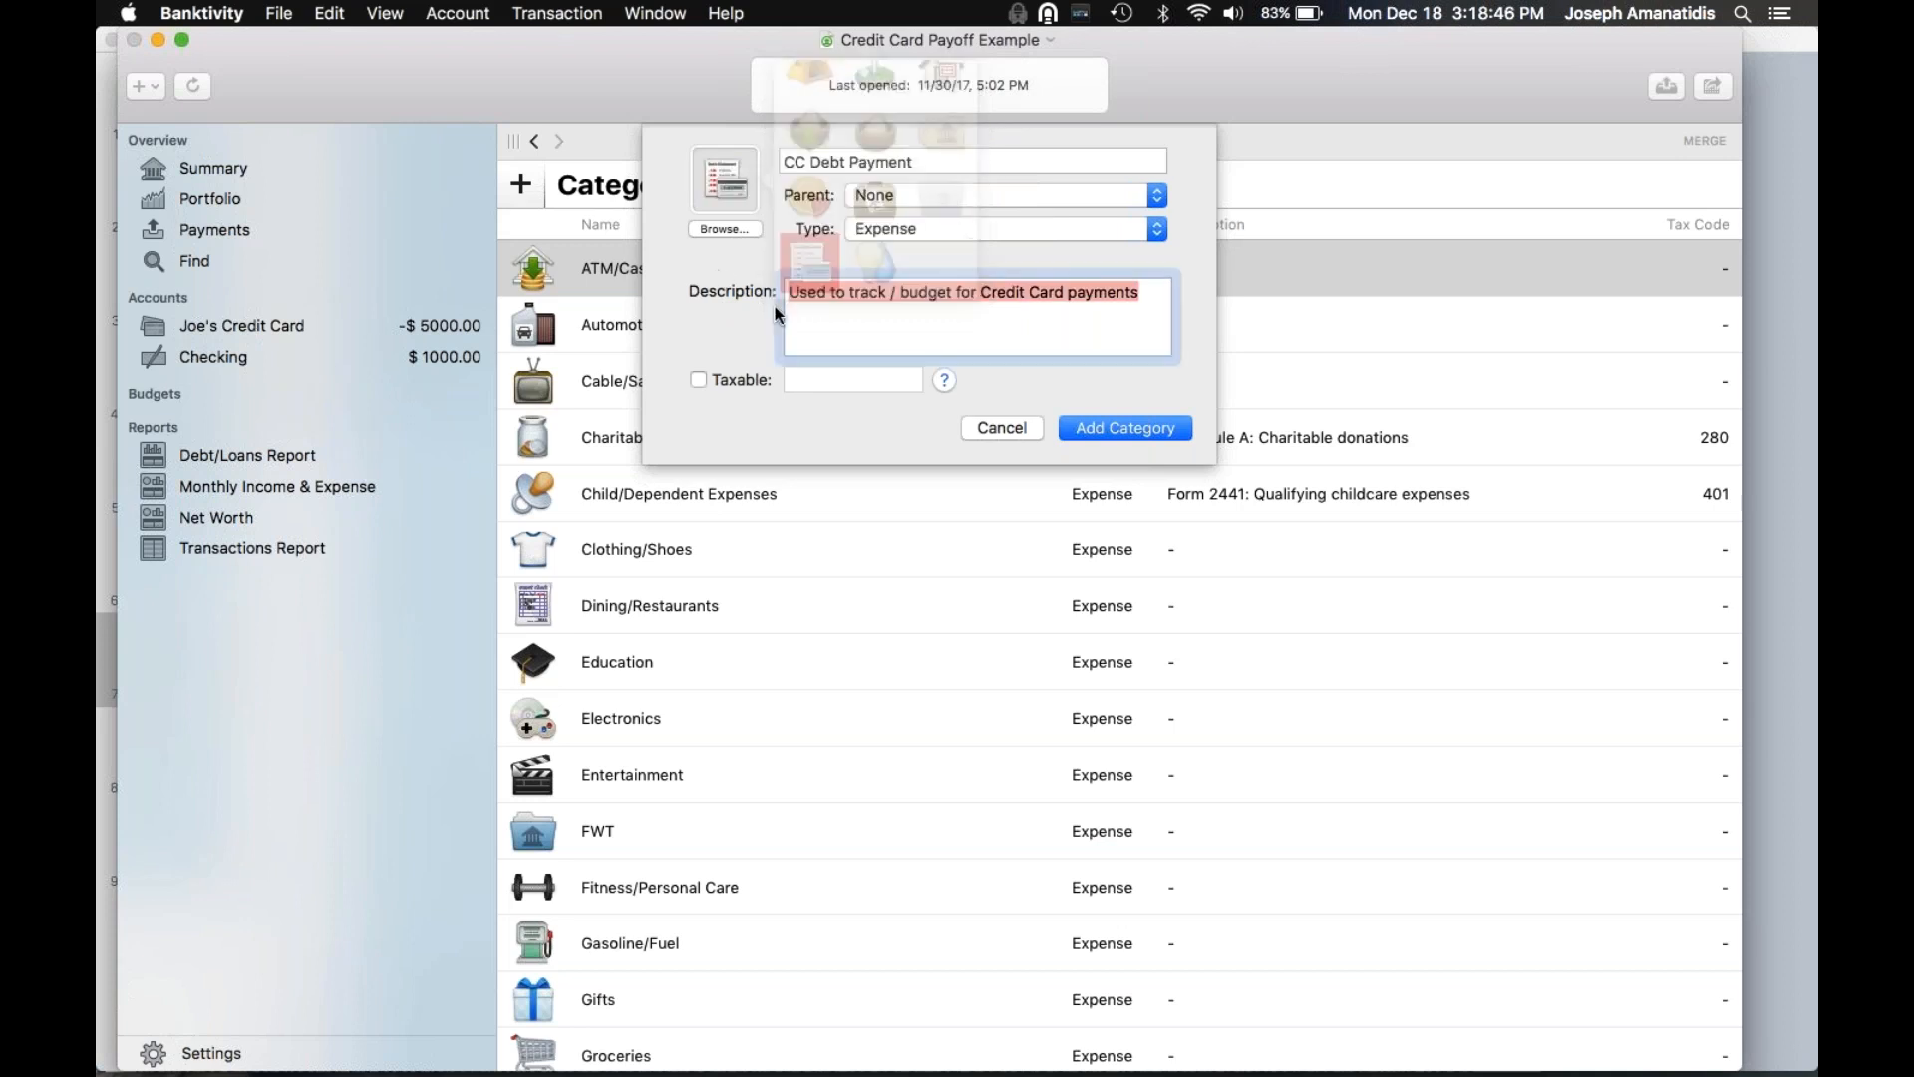
{"action": "left_click", "coordinate": [725, 229]}
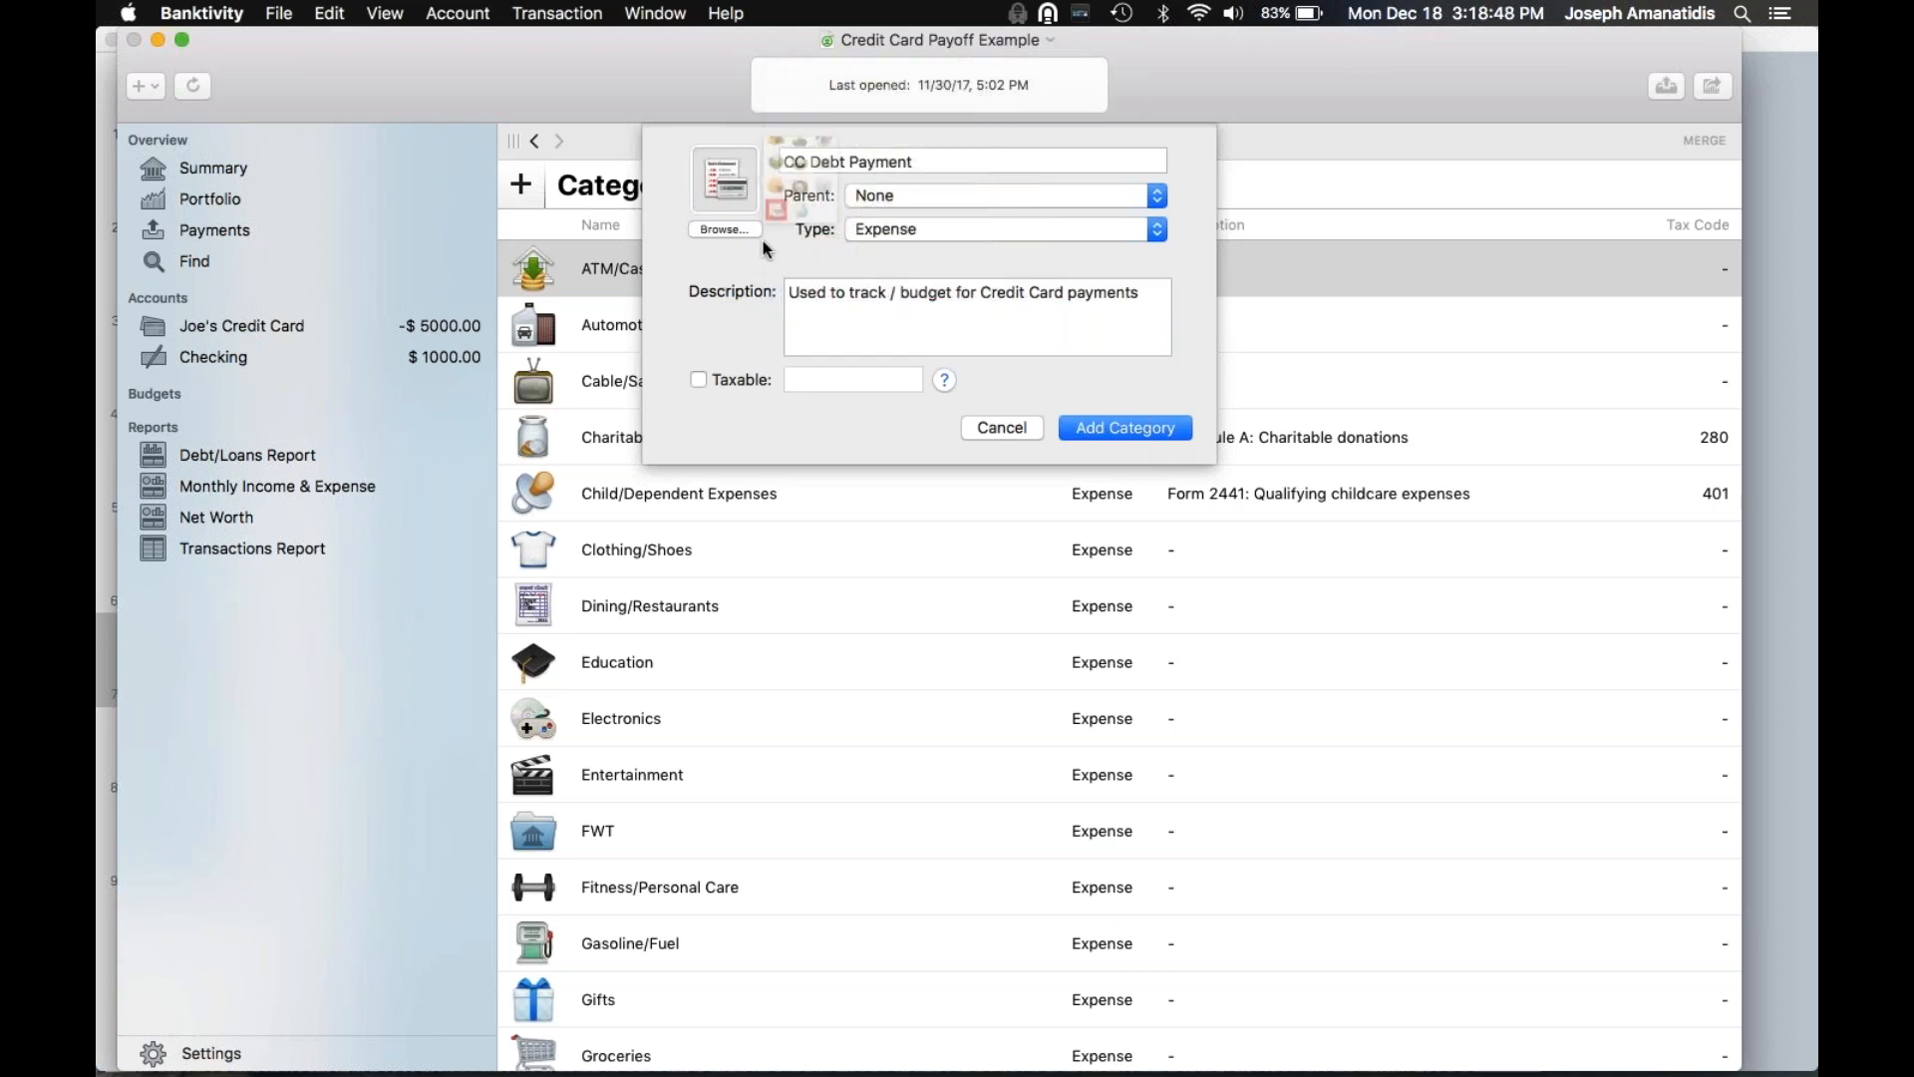
{"action": "left_click", "coordinate": [733, 296]}
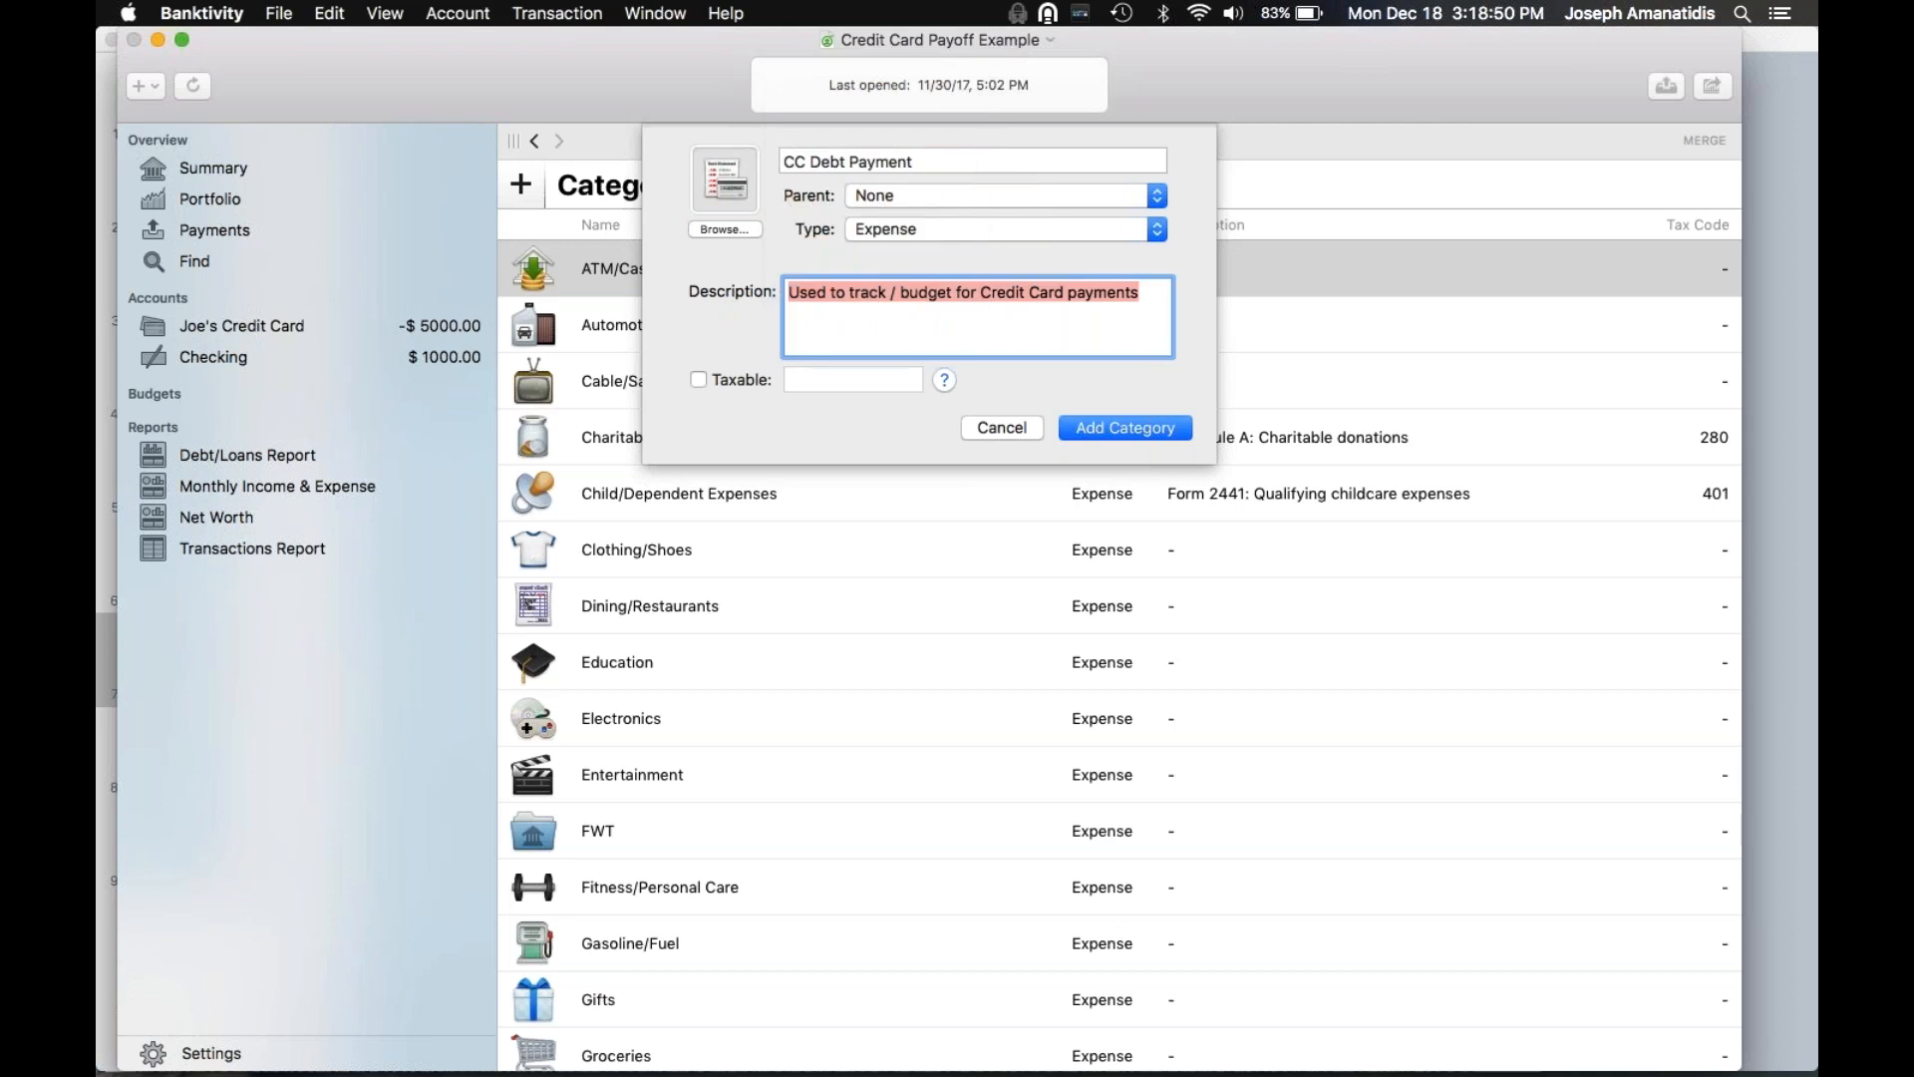
{"action": "left_click", "coordinate": [1129, 433]}
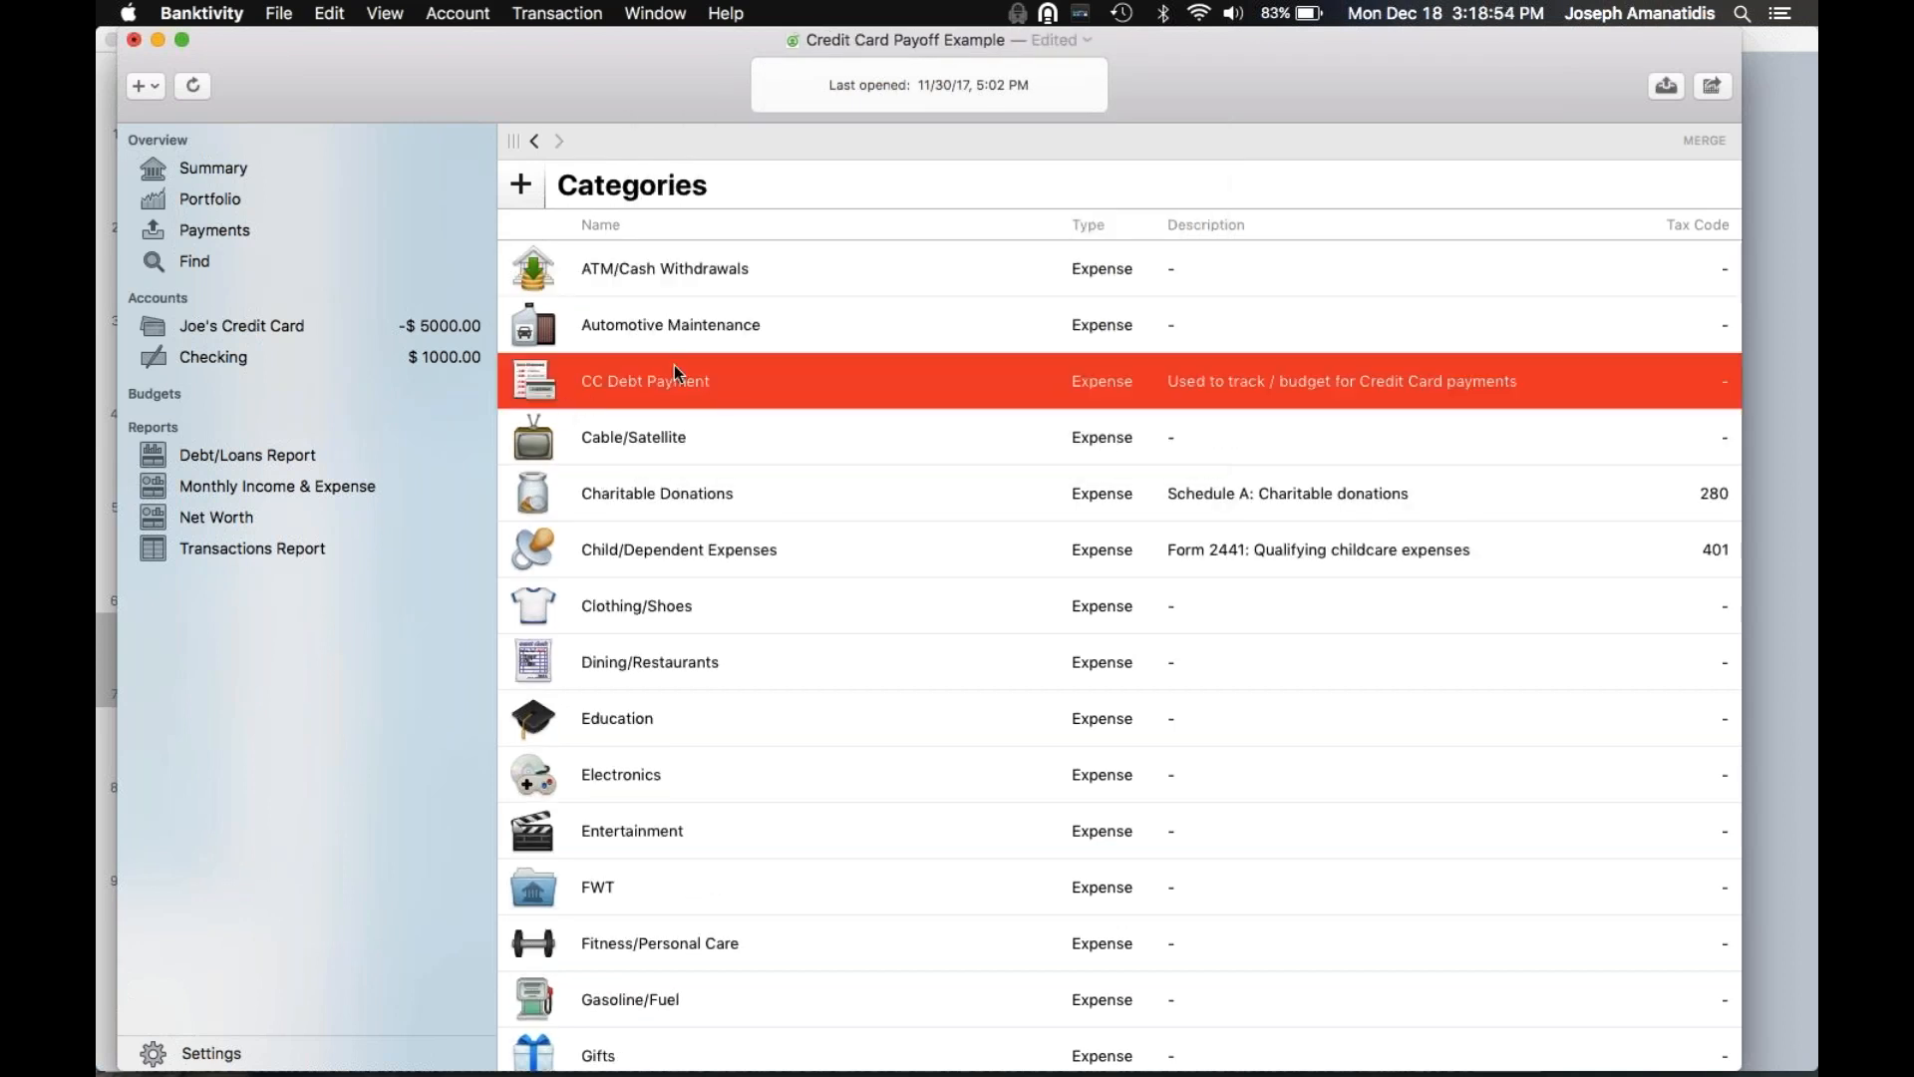
Add a second category named CC Payment Balancer with its type set to Income
{"action": "left_click", "coordinate": [520, 185]}
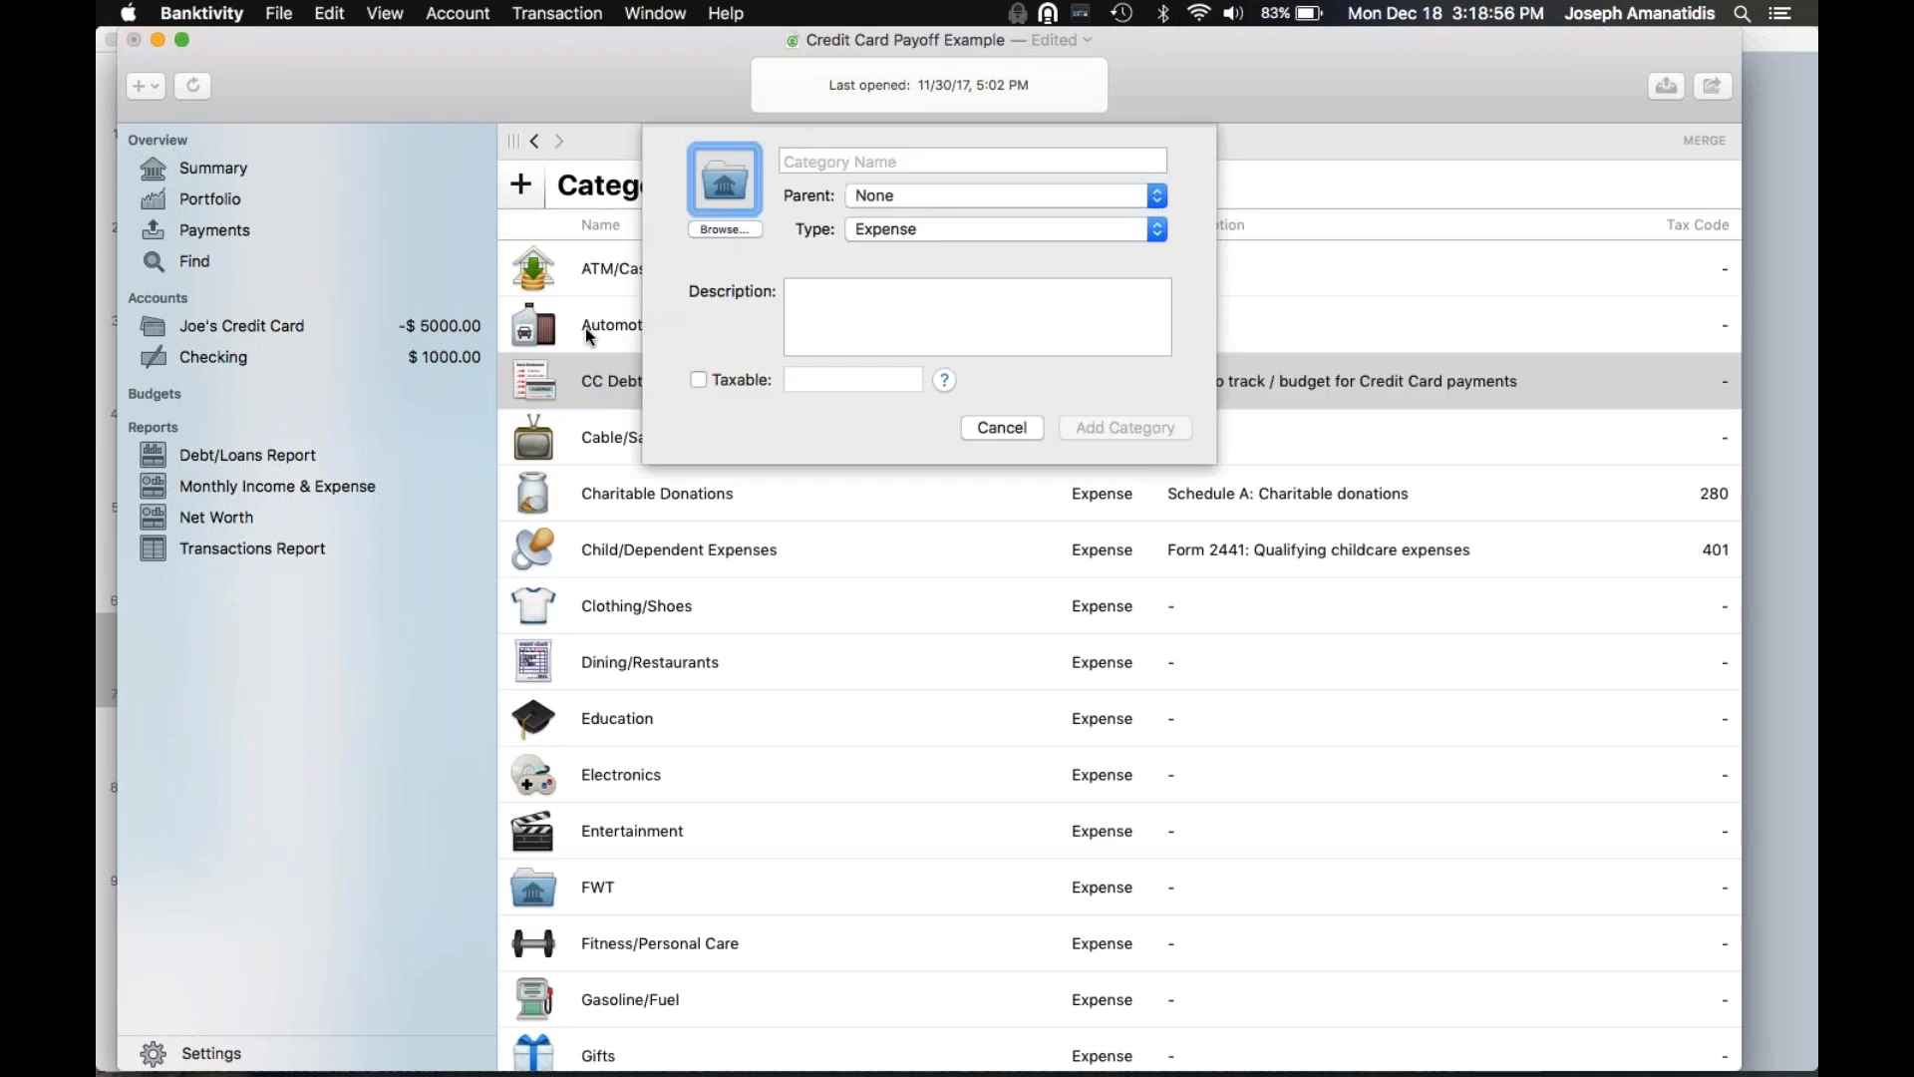
{"action": "type", "text": "CC"}
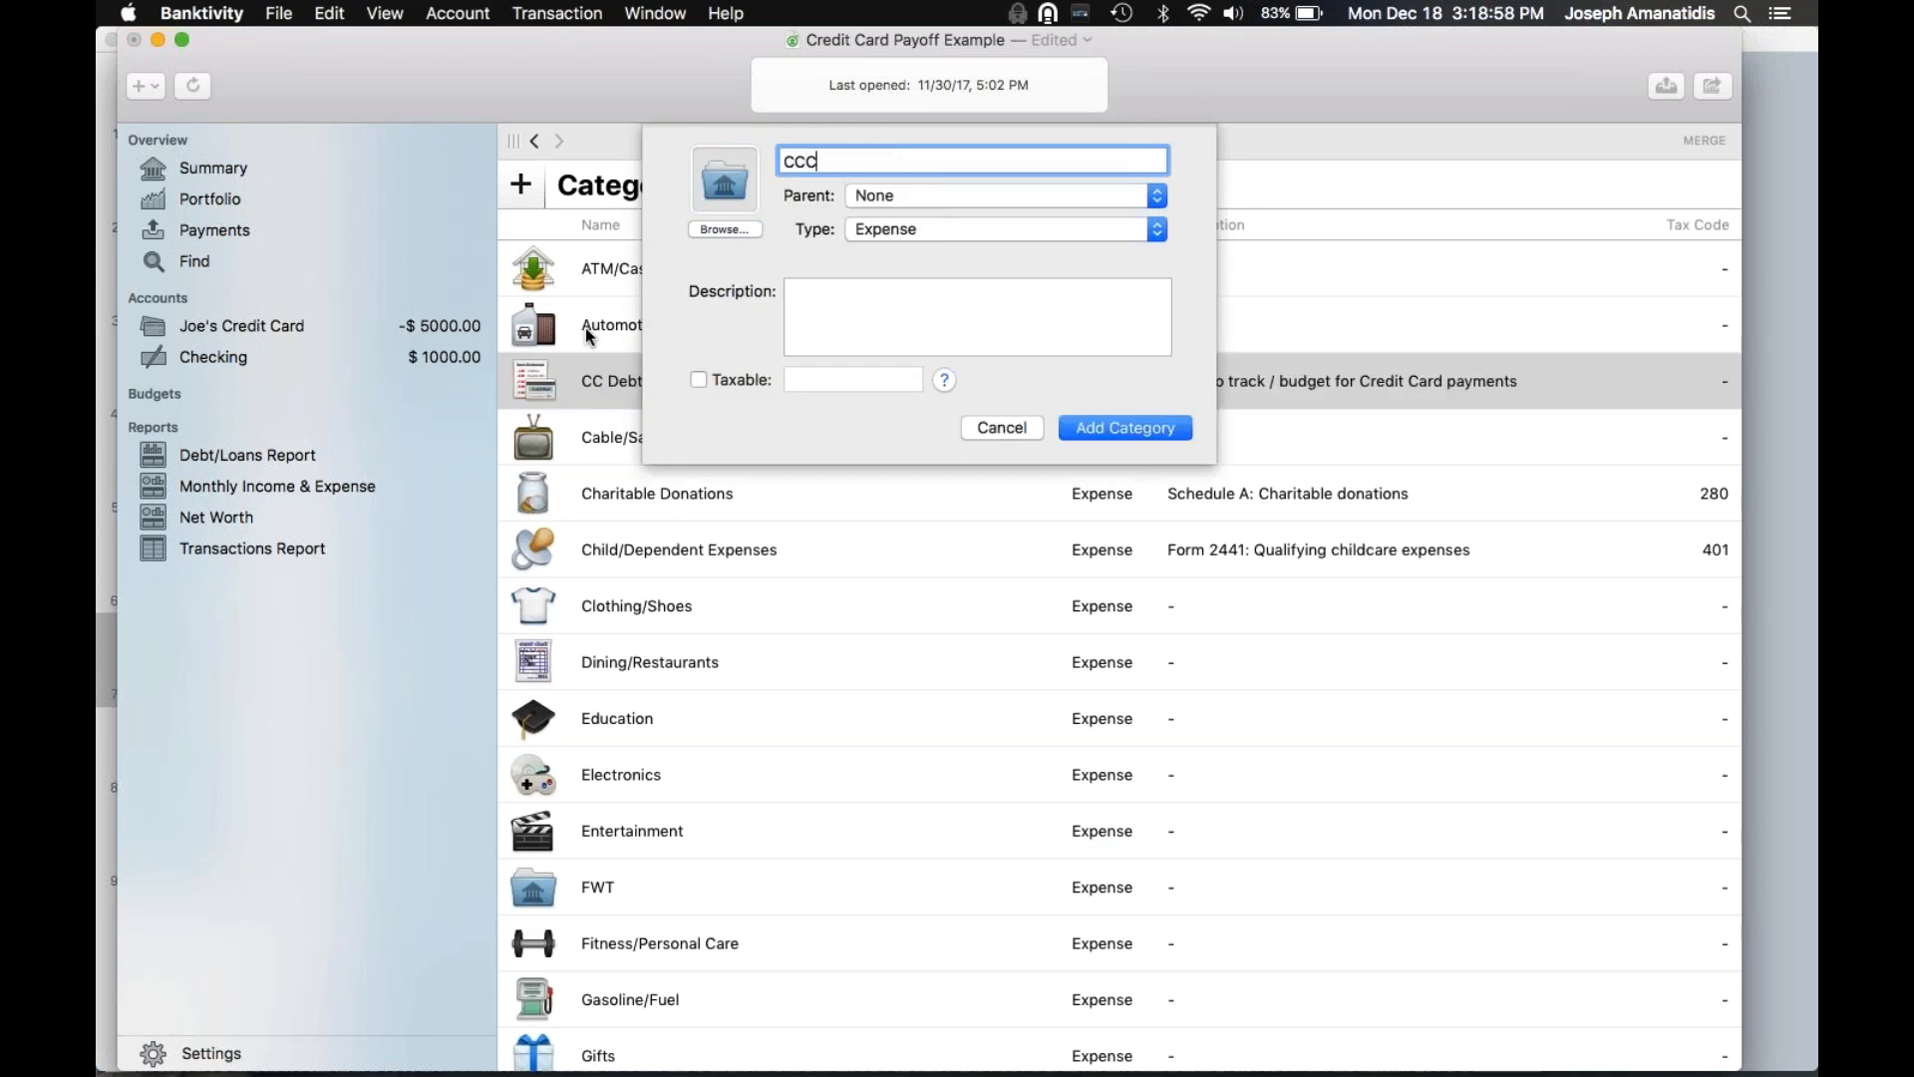
{"action": "type", "text": " Payment Balancer"}
{"action": "left_click", "coordinate": [897, 227]}
{"action": "left_click", "coordinate": [893, 210]}
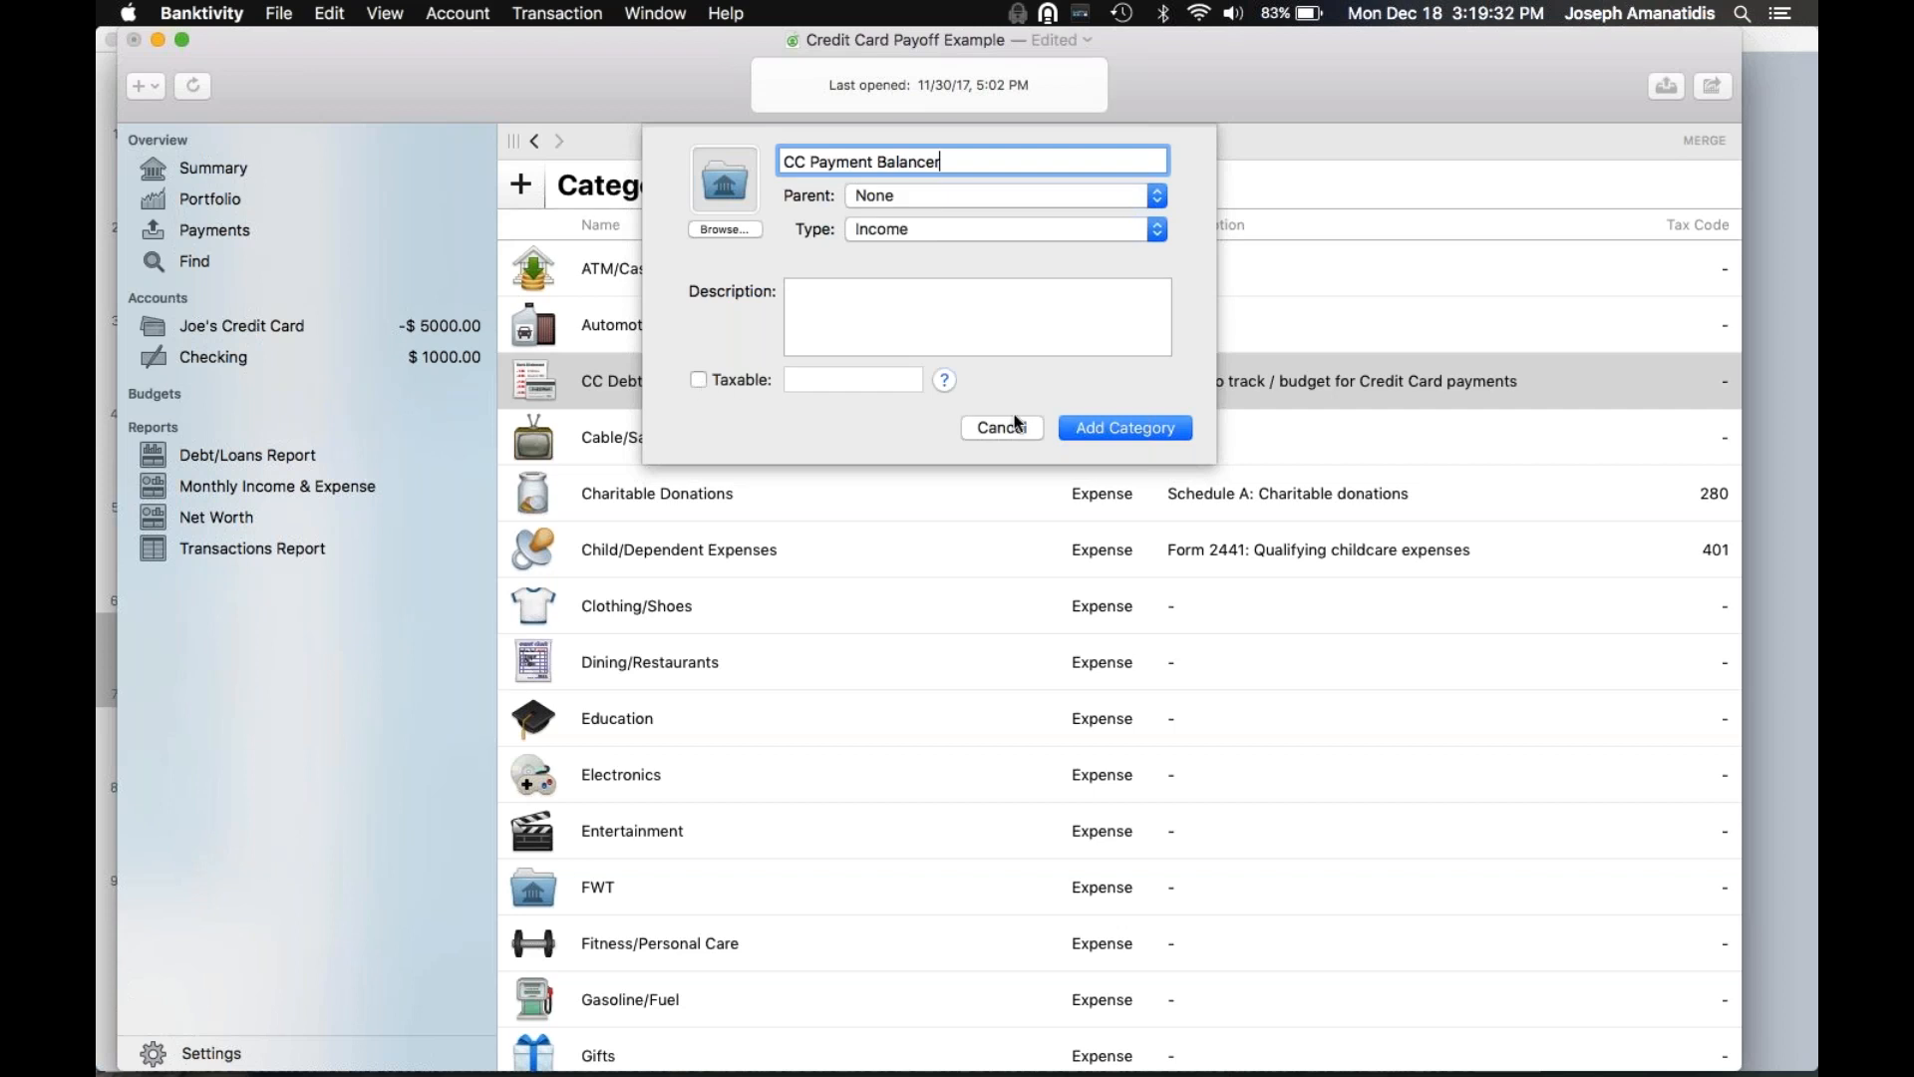
{"action": "left_click", "coordinate": [1135, 418]}
Compare the CC Debt Payment and CC Payment Balancer entries in the category list
{"action": "left_click", "coordinate": [613, 385]}
{"action": "left_click", "coordinate": [638, 417]}
{"action": "left_click", "coordinate": [637, 403], "text": "shift"}
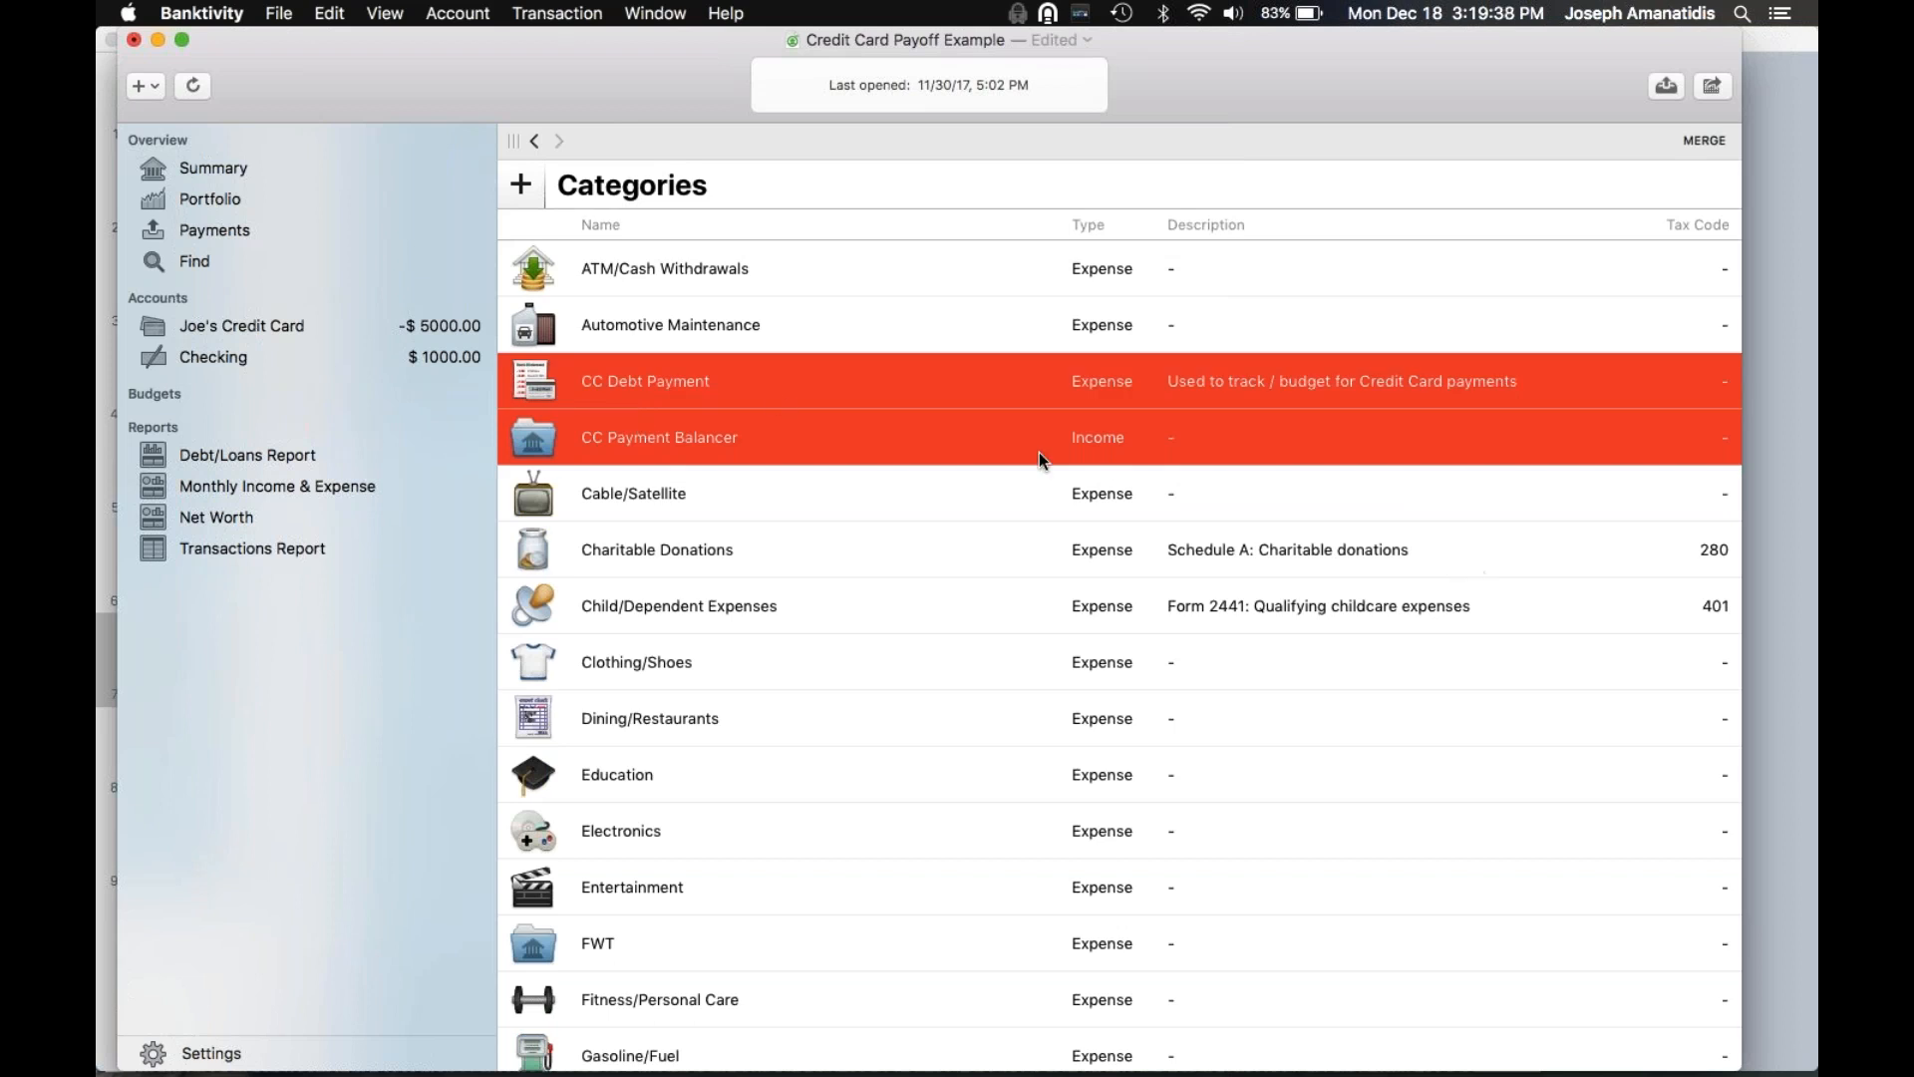
{"action": "left_click", "coordinate": [698, 451]}
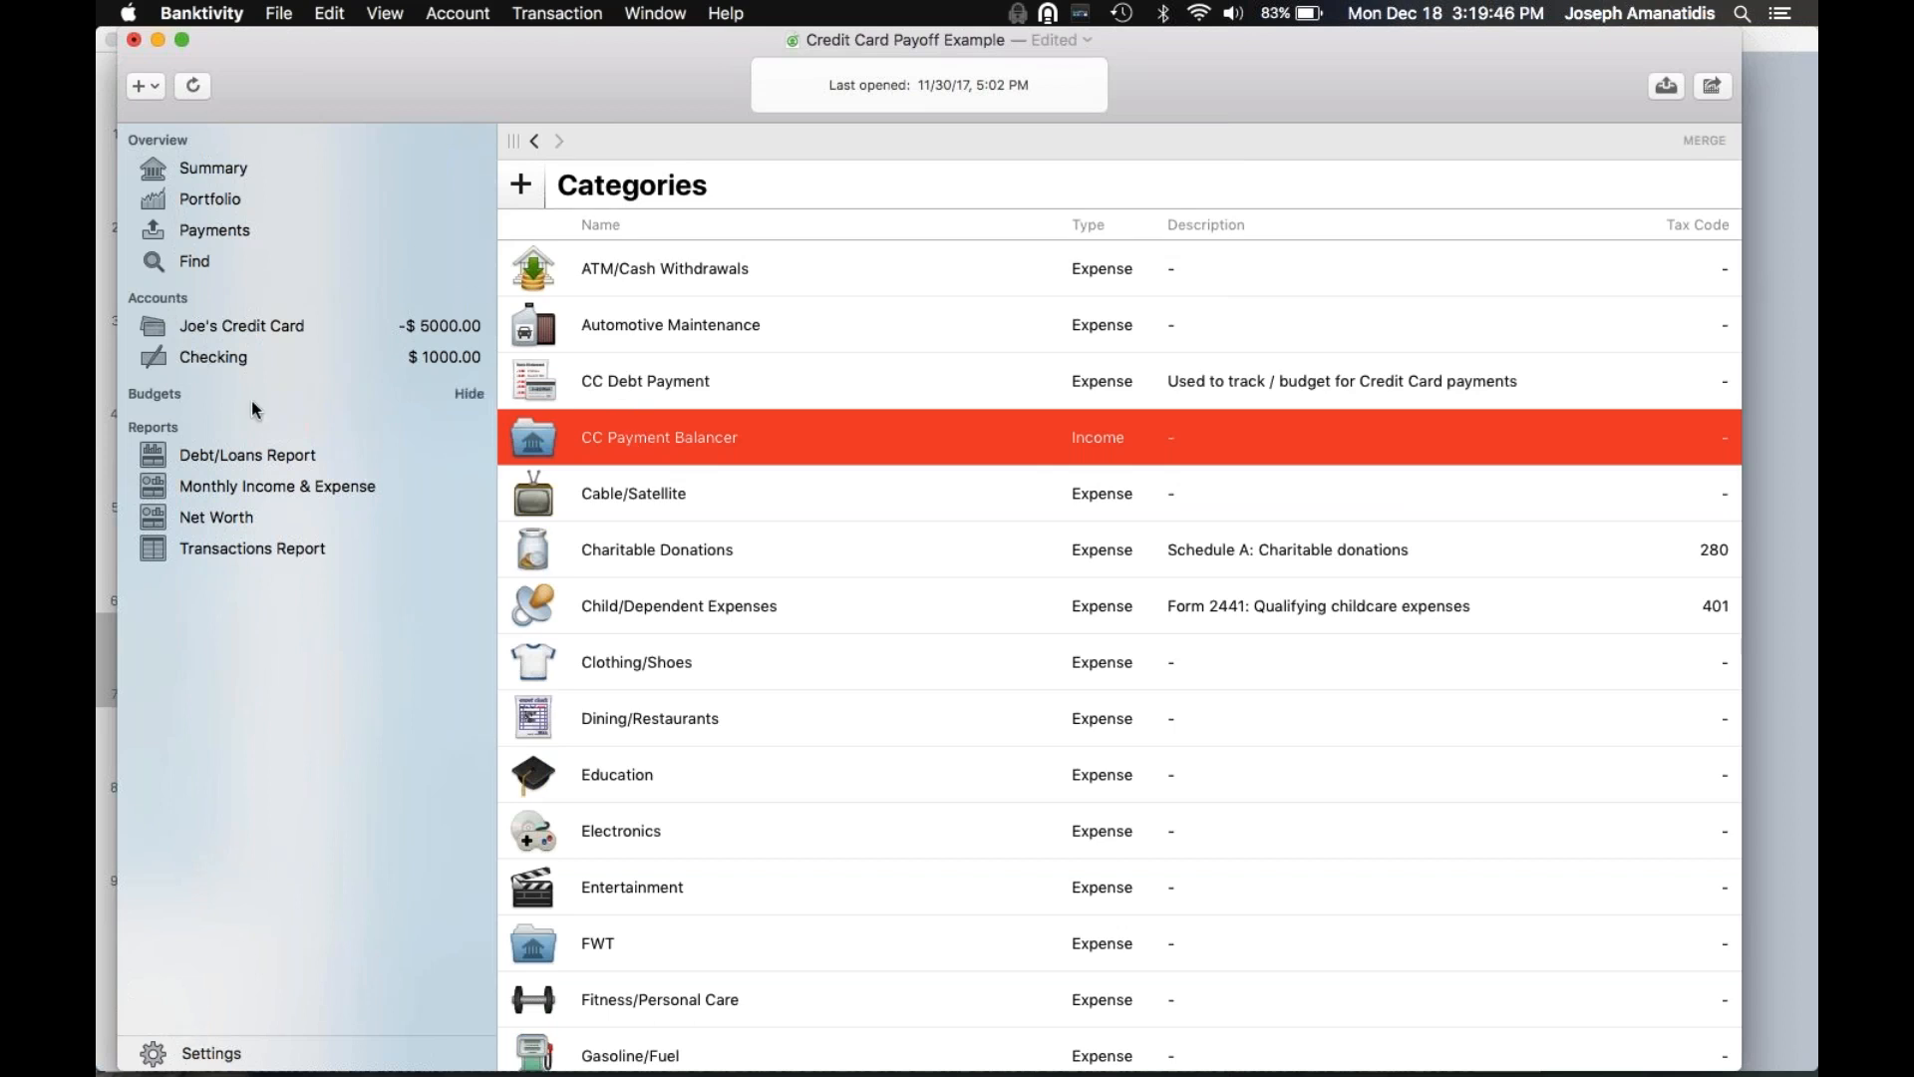
Start a new US Dollar budget named with the owner's first name plus "Credit Card Budget", using all accounts
{"action": "left_click", "coordinate": [162, 92]}
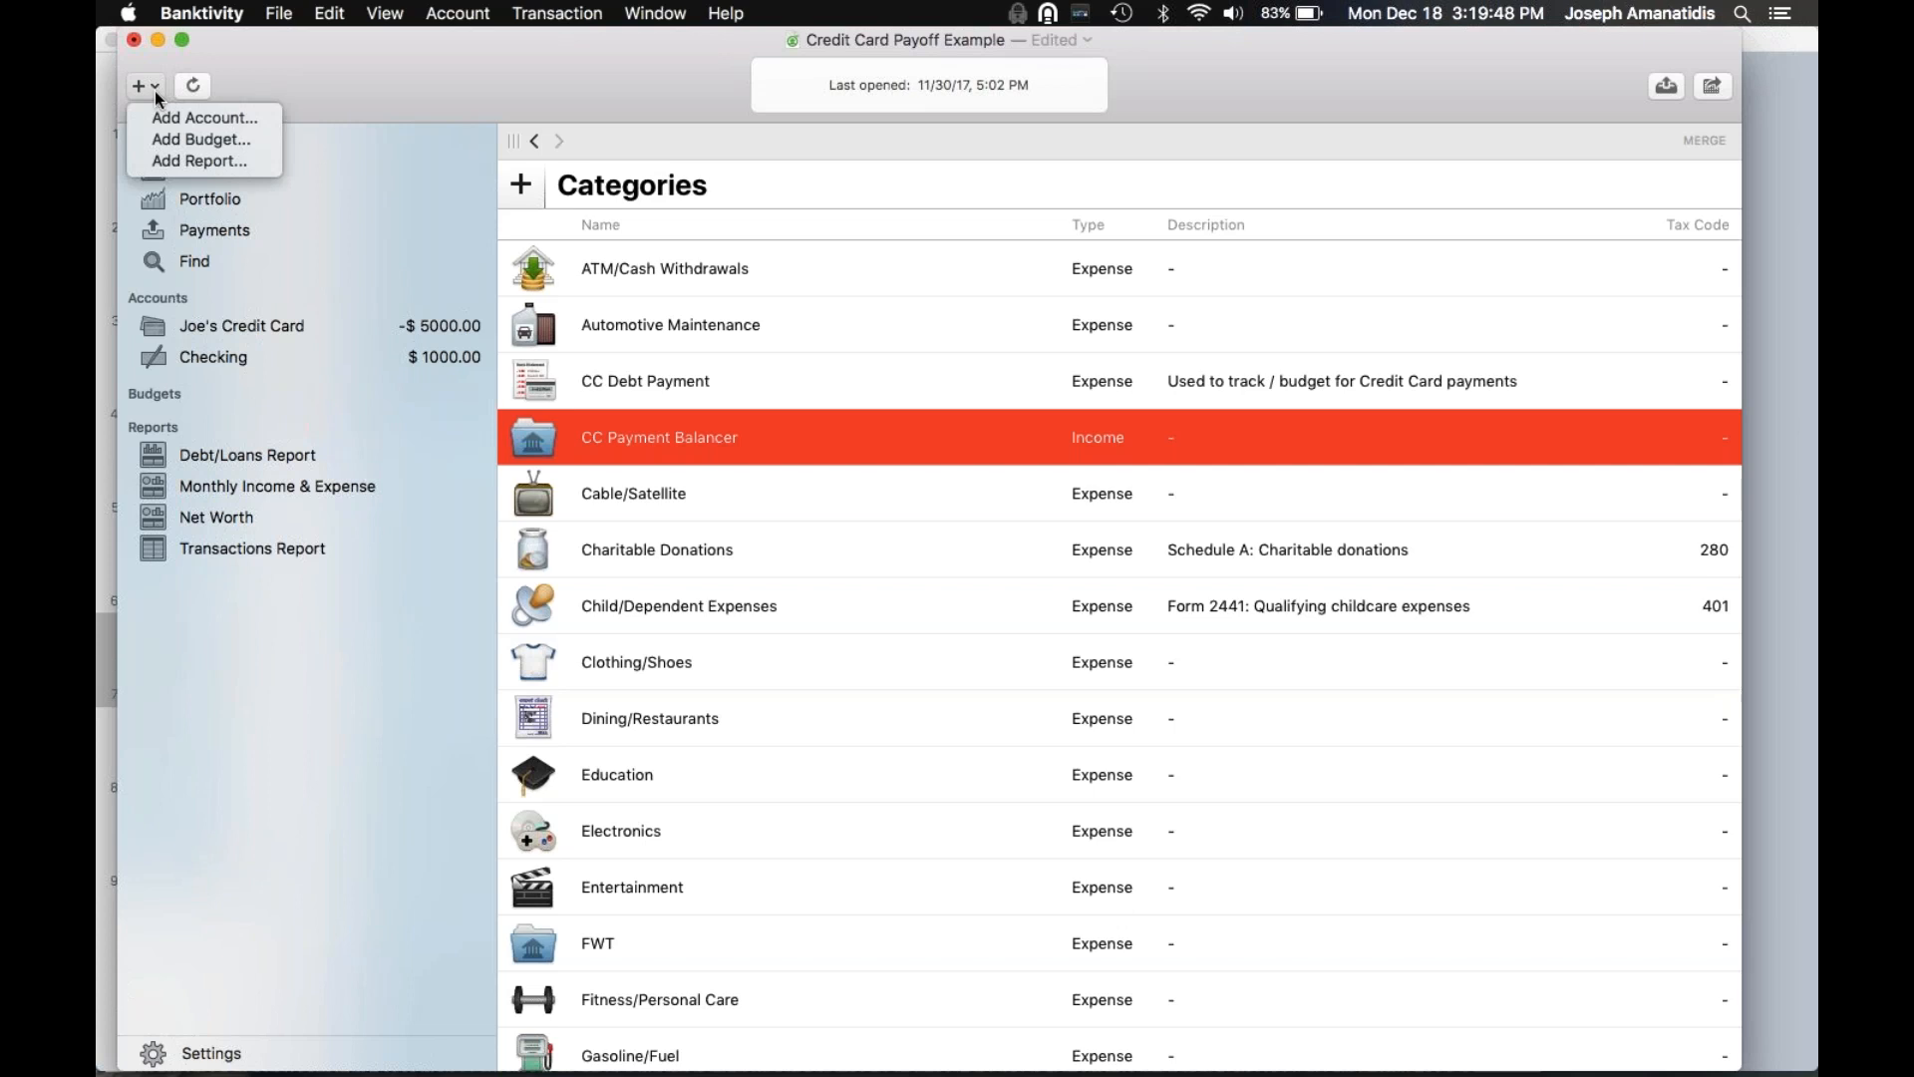
{"action": "left_click", "coordinate": [171, 139]}
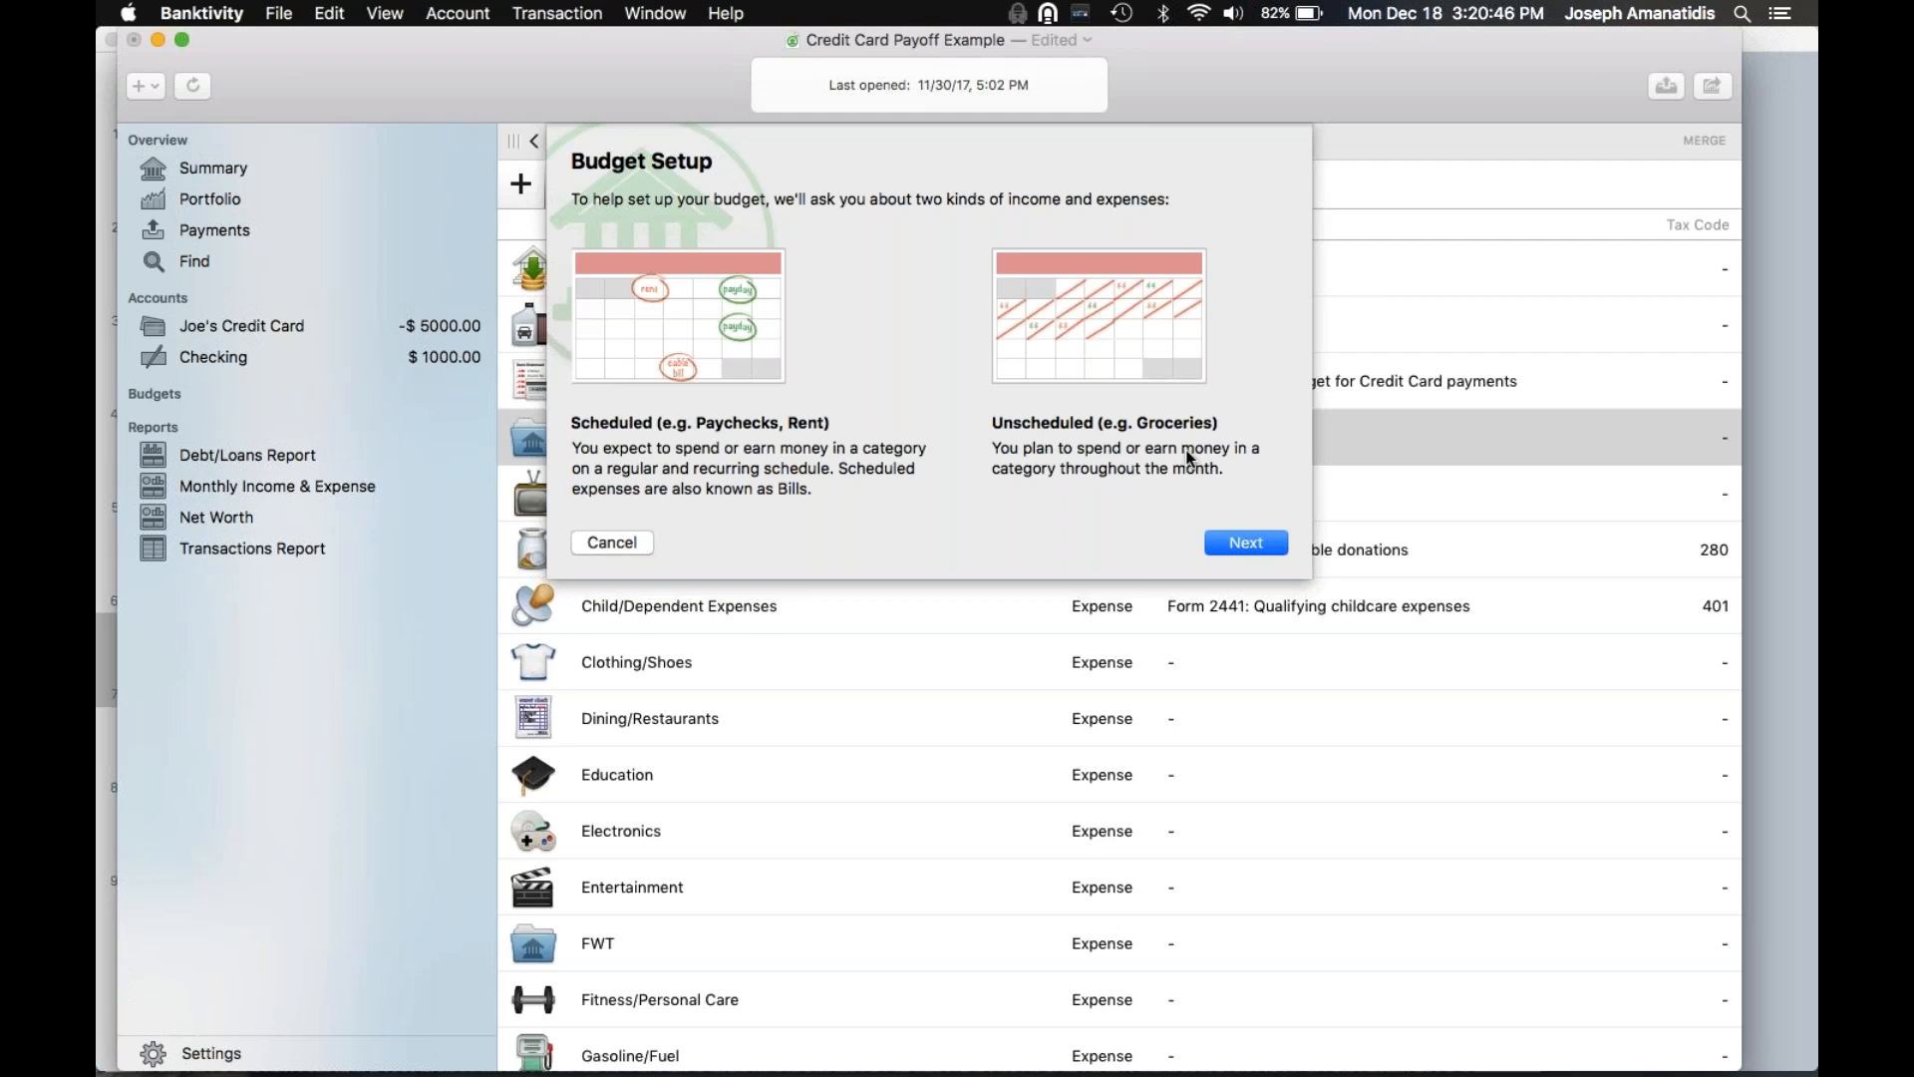
{"action": "left_click", "coordinate": [1244, 541]}
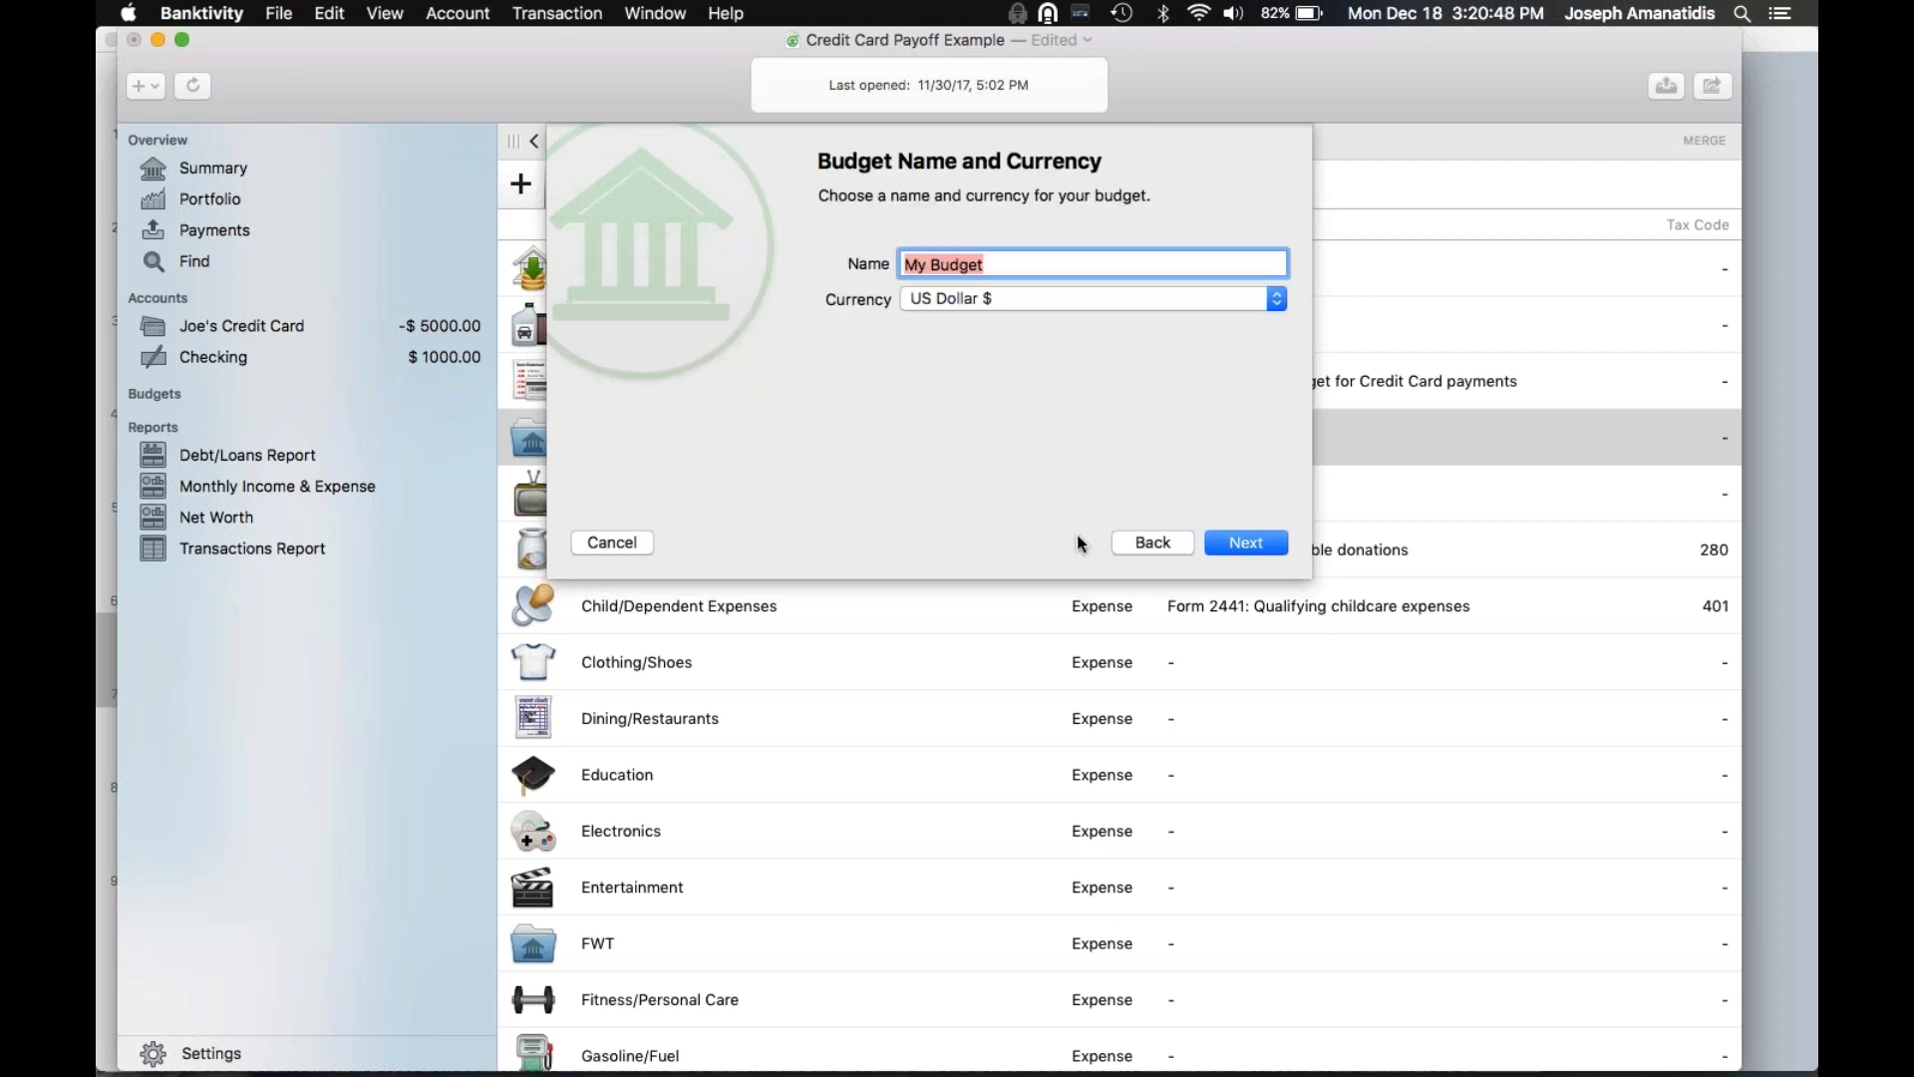
{"action": "type", "text": "Joe'"}
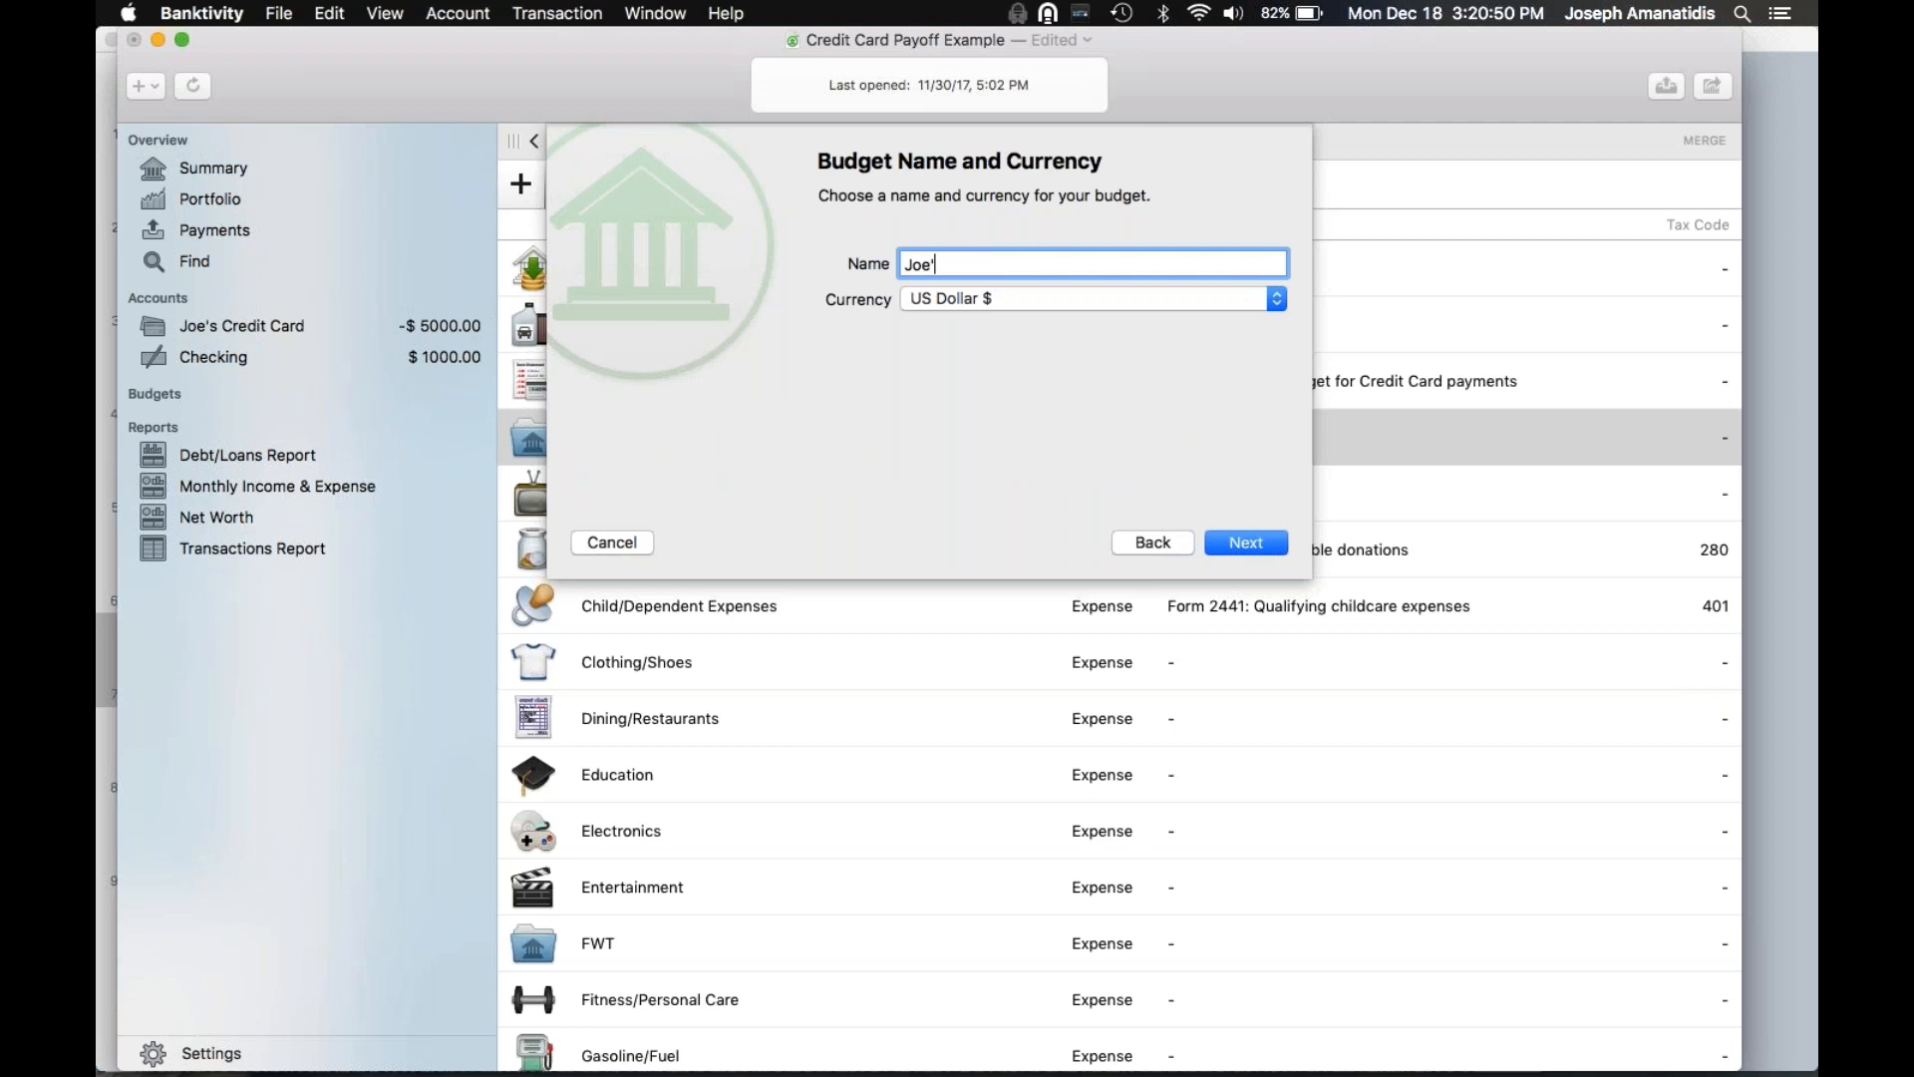
{"action": "type", "text": "s Credit Card Budget"}
{"action": "key", "text": "Return"}
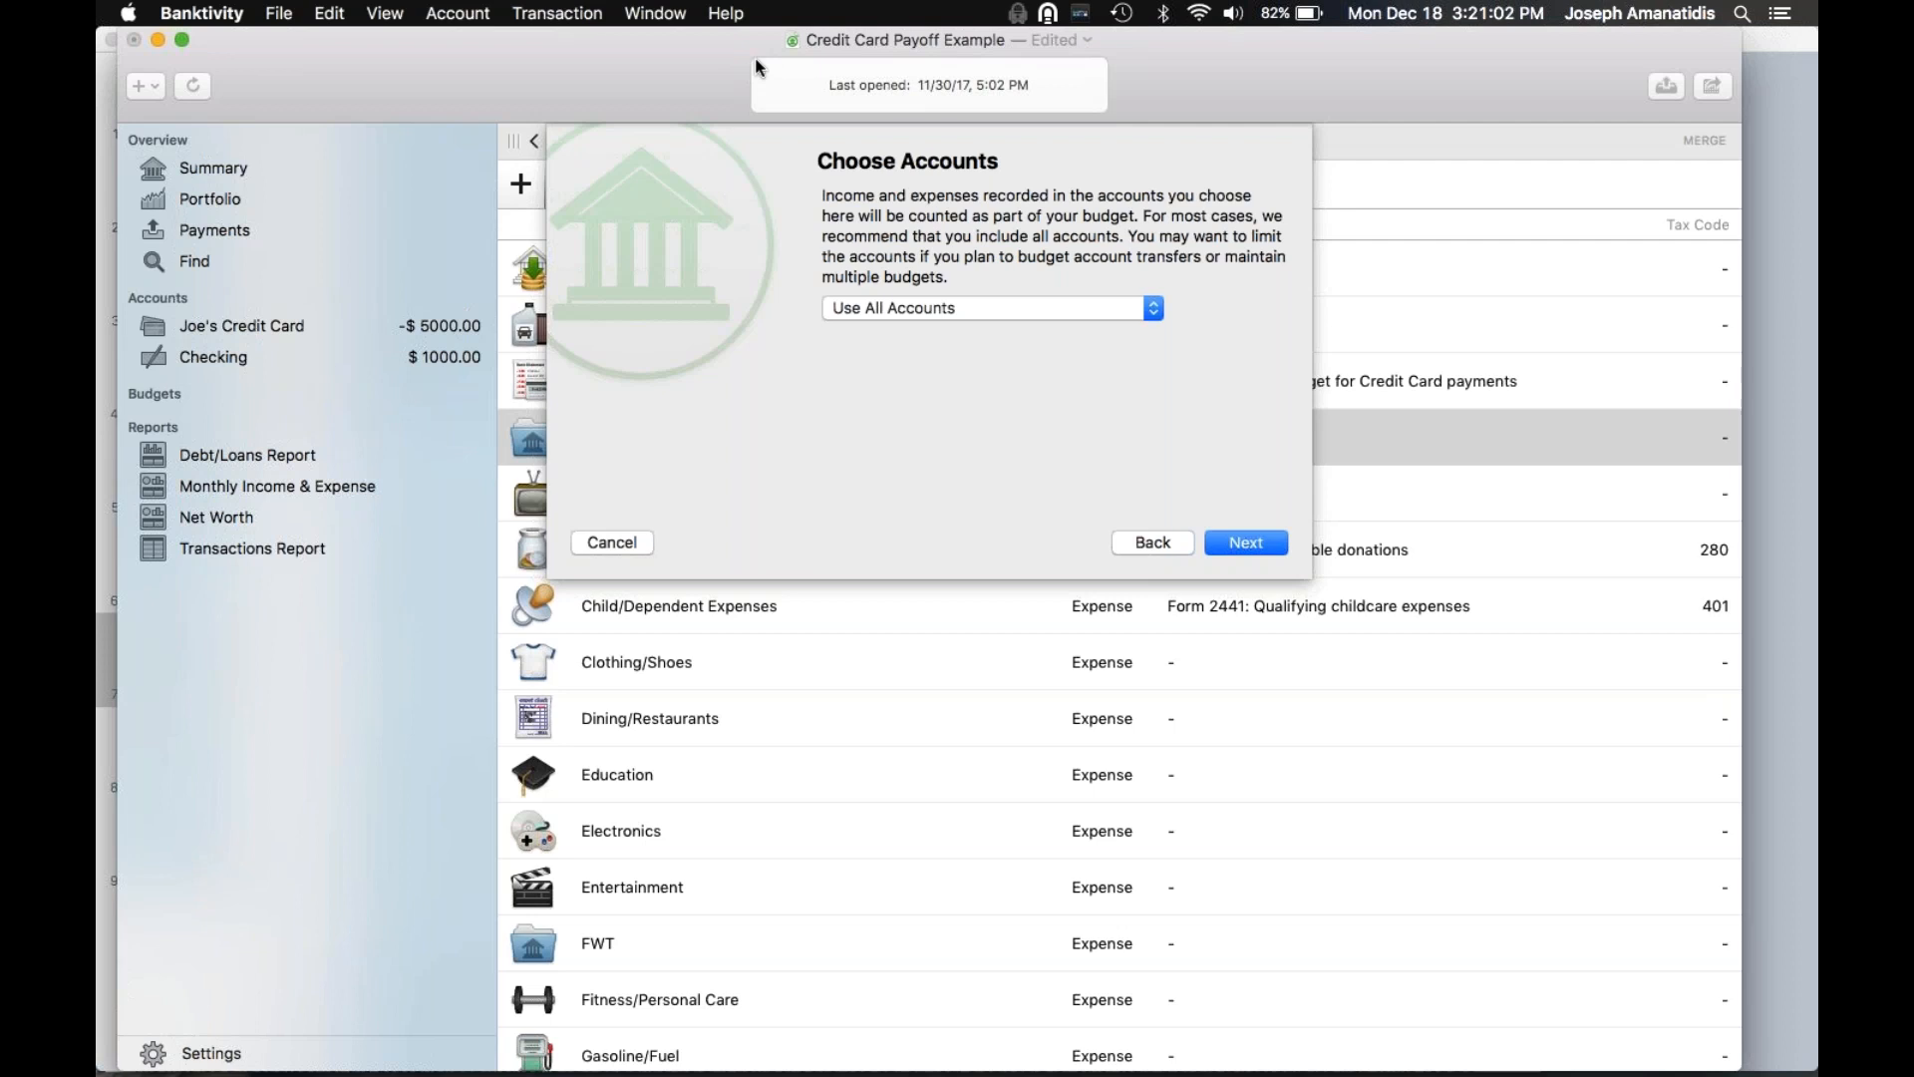
{"action": "left_click", "coordinate": [1243, 547]}
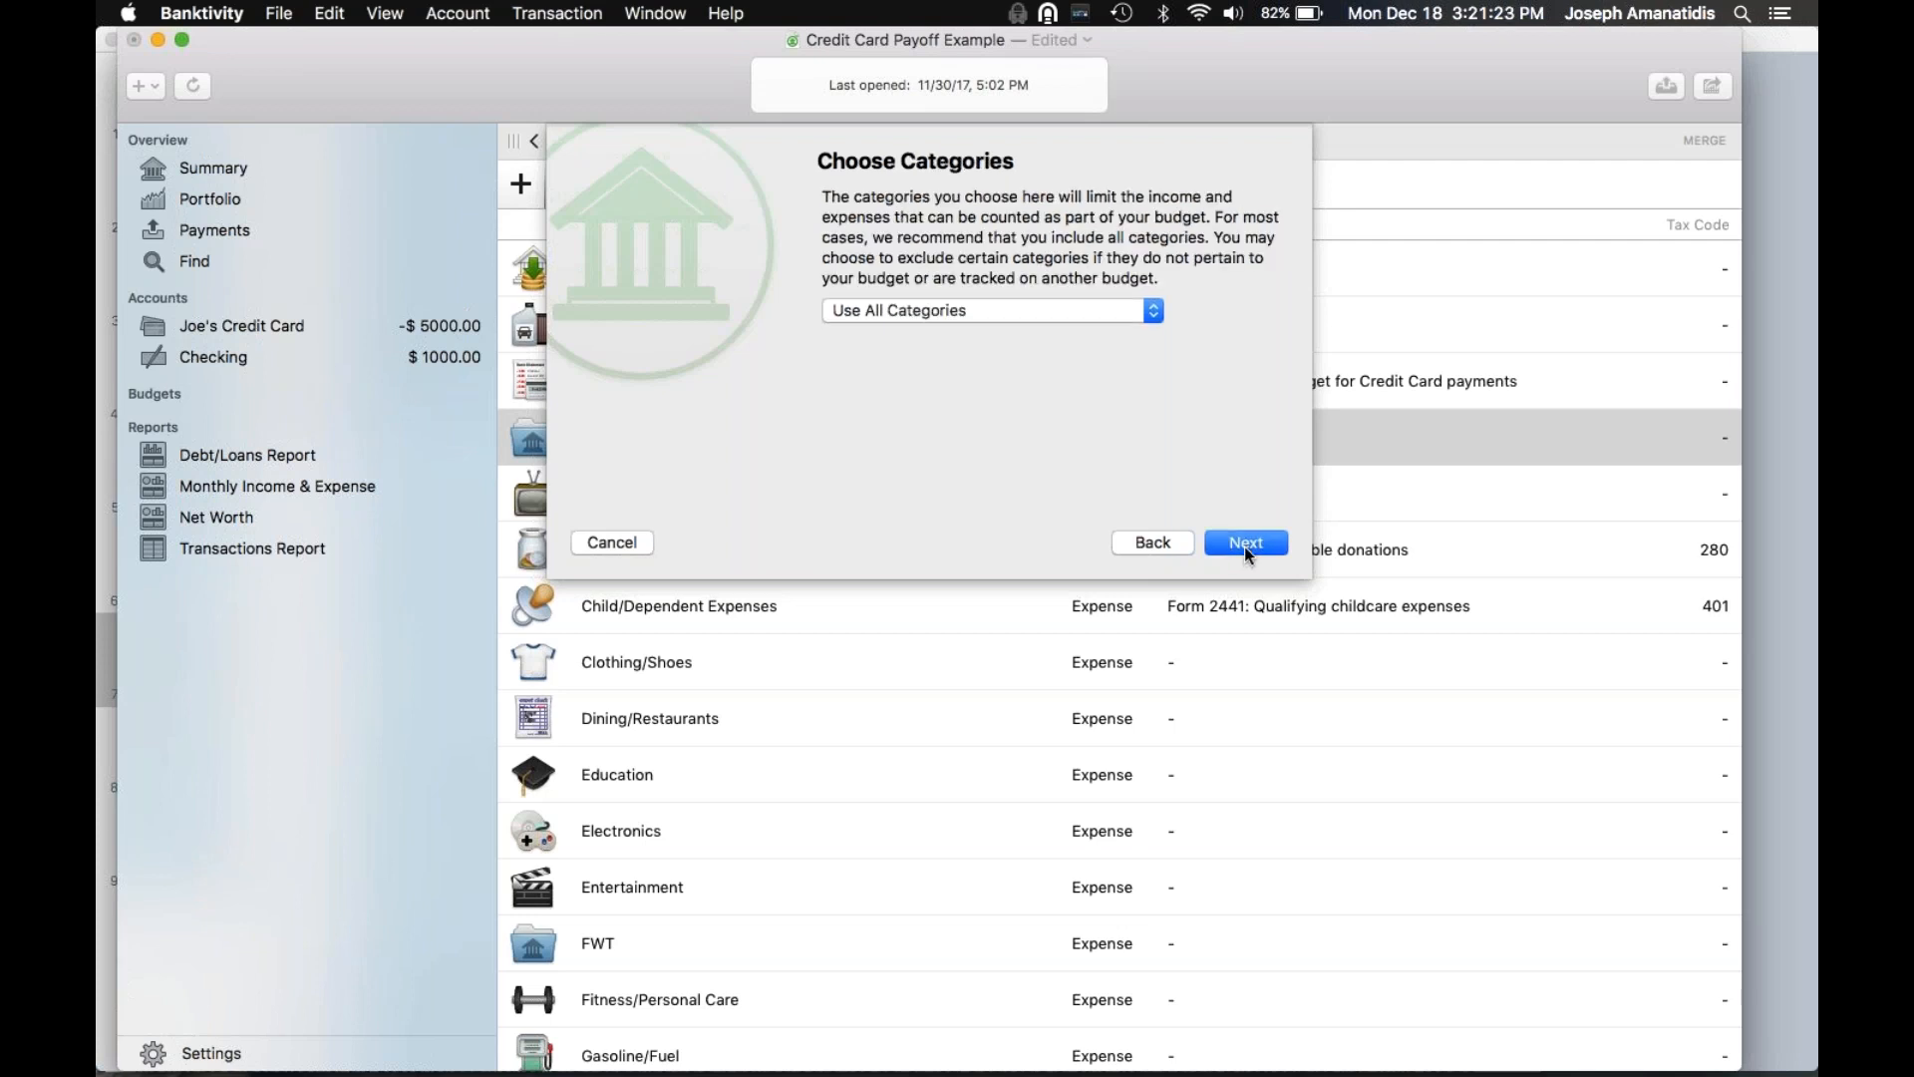
Exclude the CC Payment Balancer income category from the new budget and continue to the income setup
{"action": "left_click", "coordinate": [933, 315]}
{"action": "left_click", "coordinate": [931, 315]}
{"action": "left_click", "coordinate": [898, 307]}
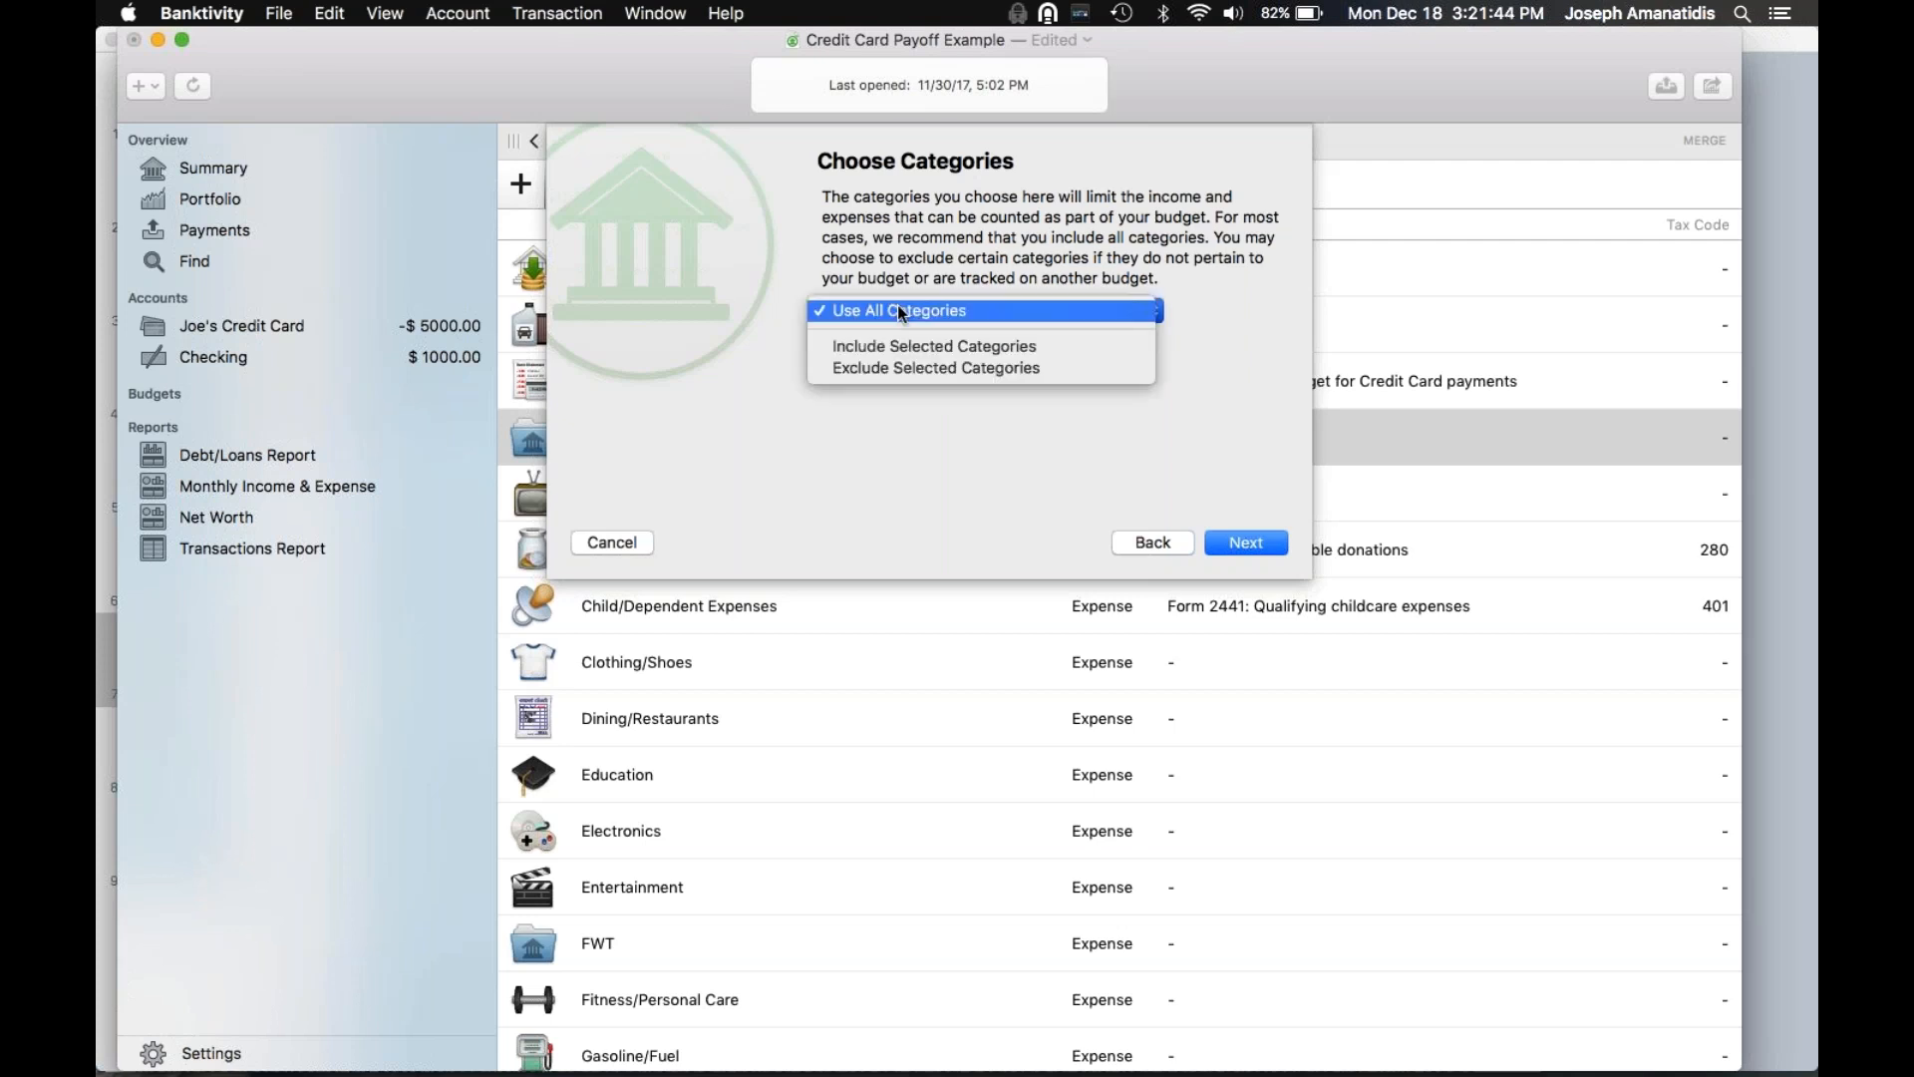
{"action": "left_click", "coordinate": [880, 371]}
{"action": "scroll", "coordinate": [1011, 430], "scroll_direction": "down", "scroll_amount": 10}
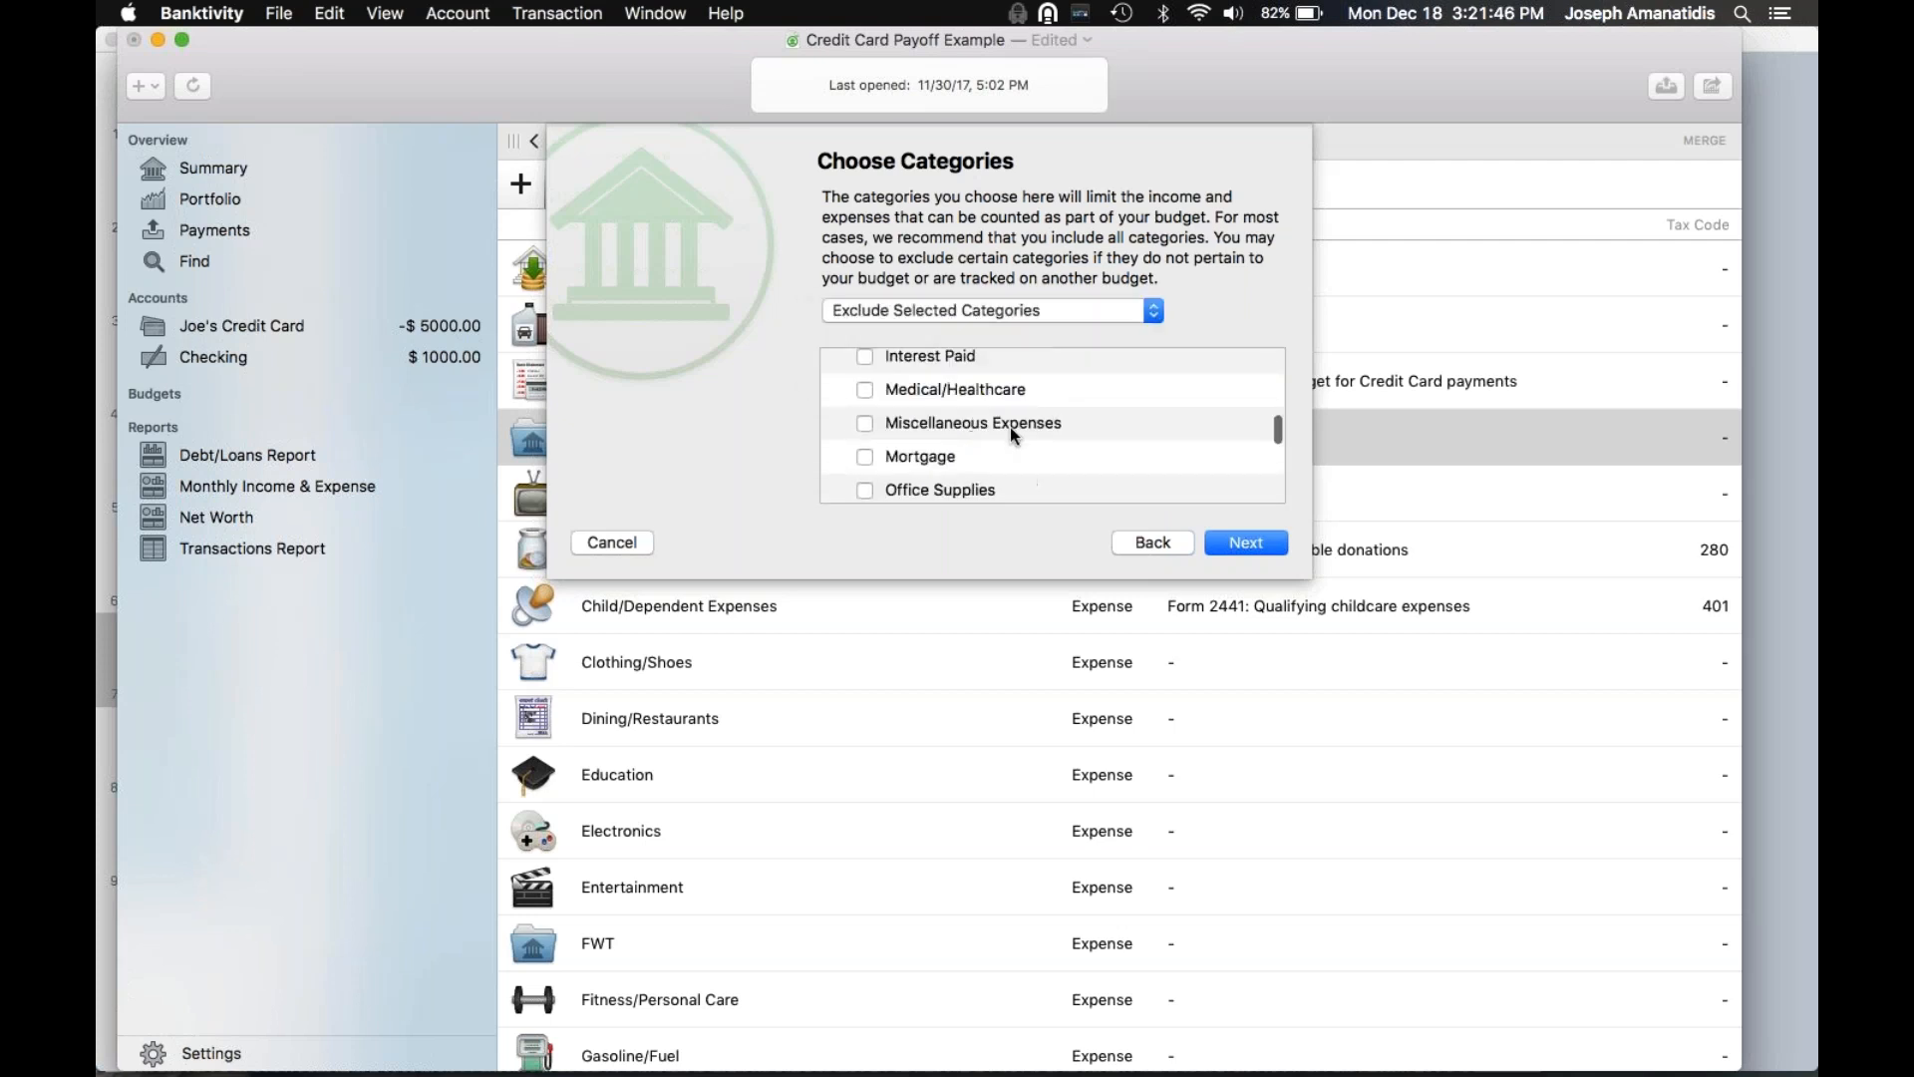
{"action": "scroll", "coordinate": [1009, 427], "scroll_direction": "up", "scroll_amount": 4}
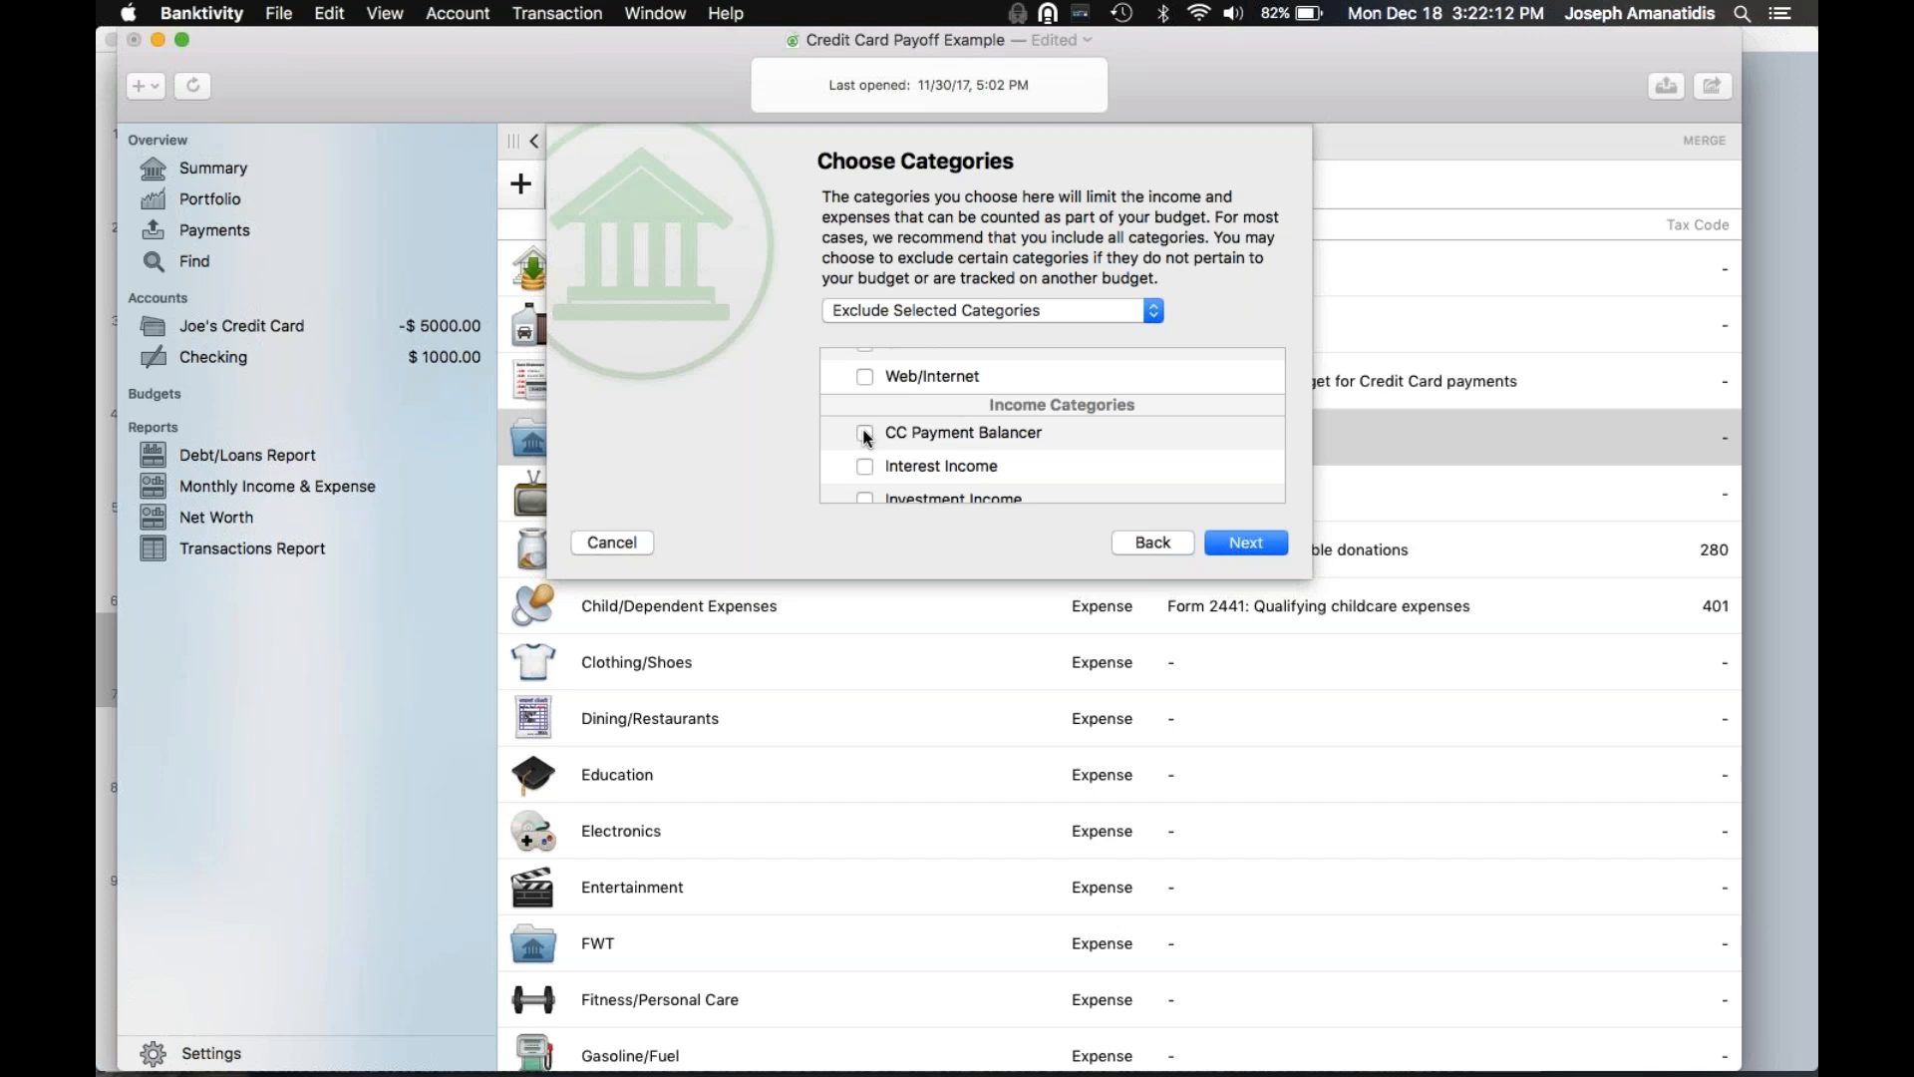
{"action": "left_click", "coordinate": [865, 434]}
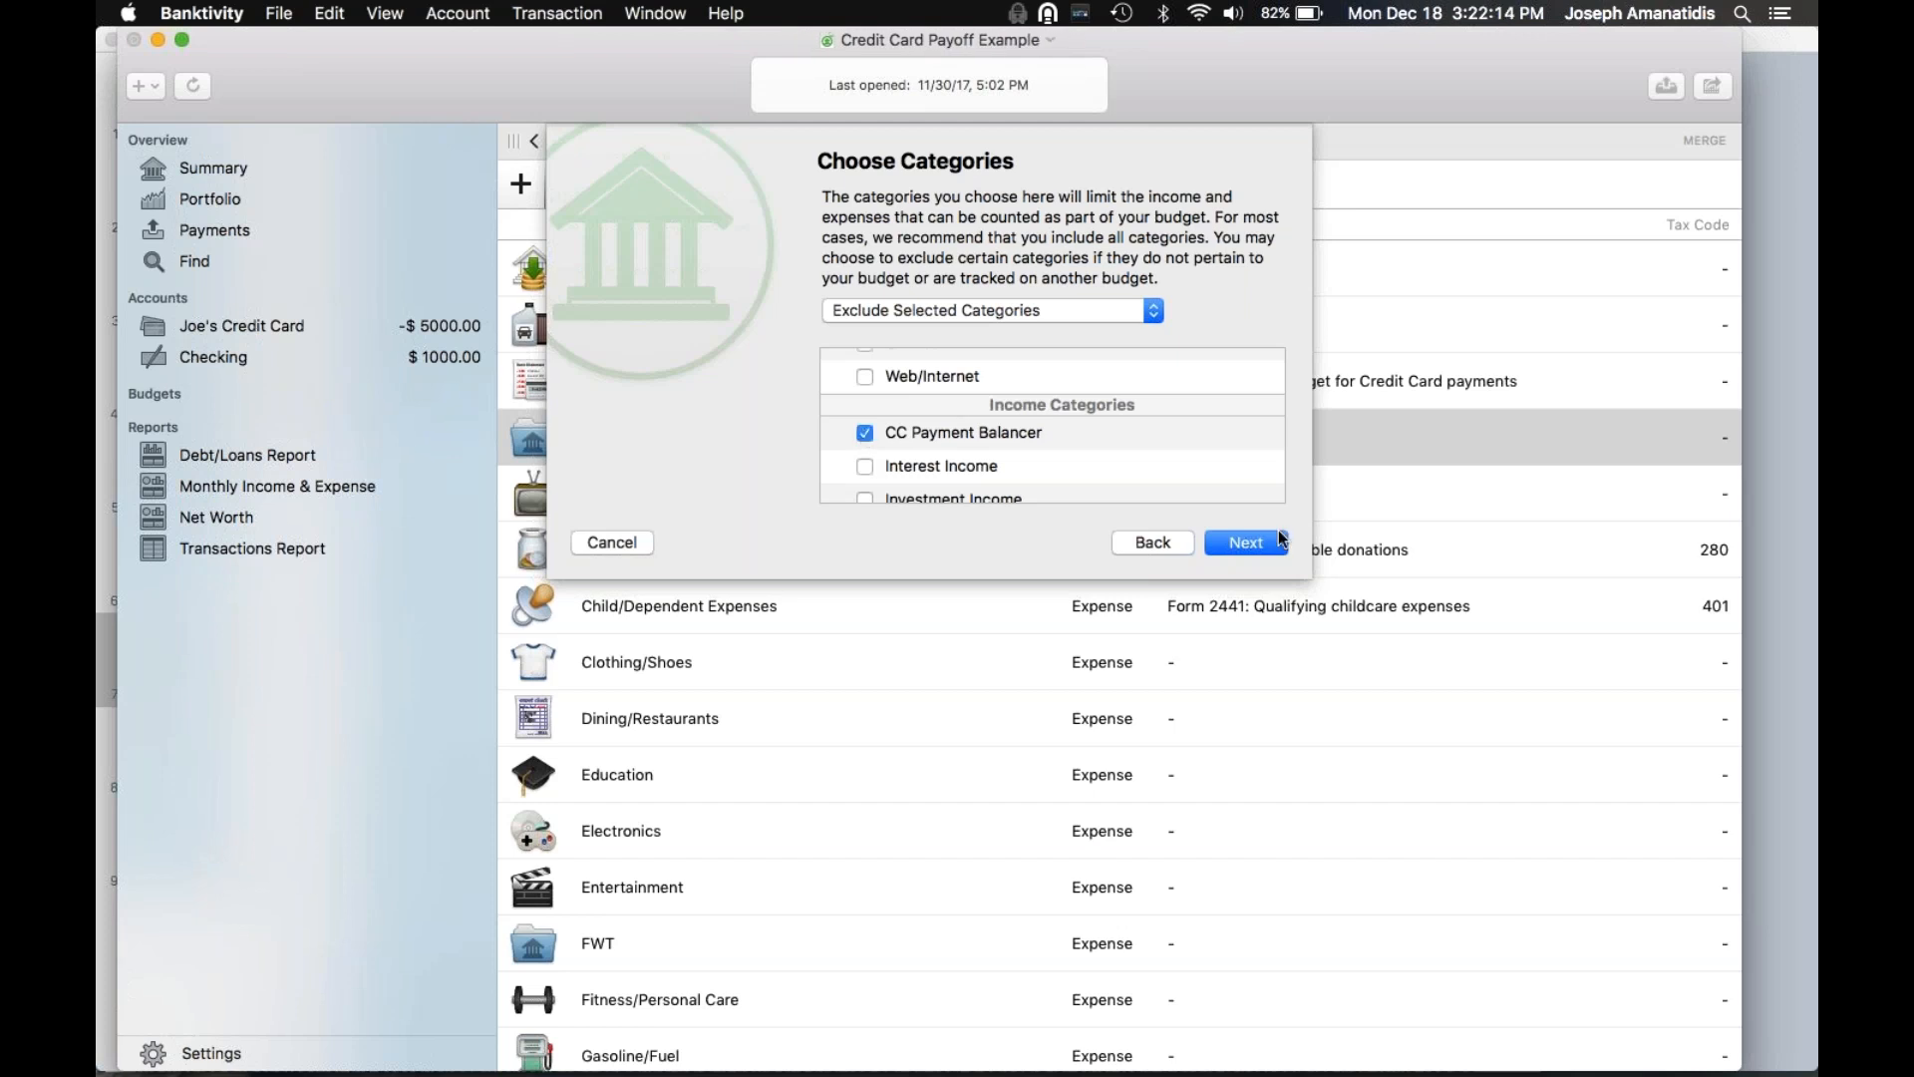
{"action": "left_click", "coordinate": [1247, 546]}
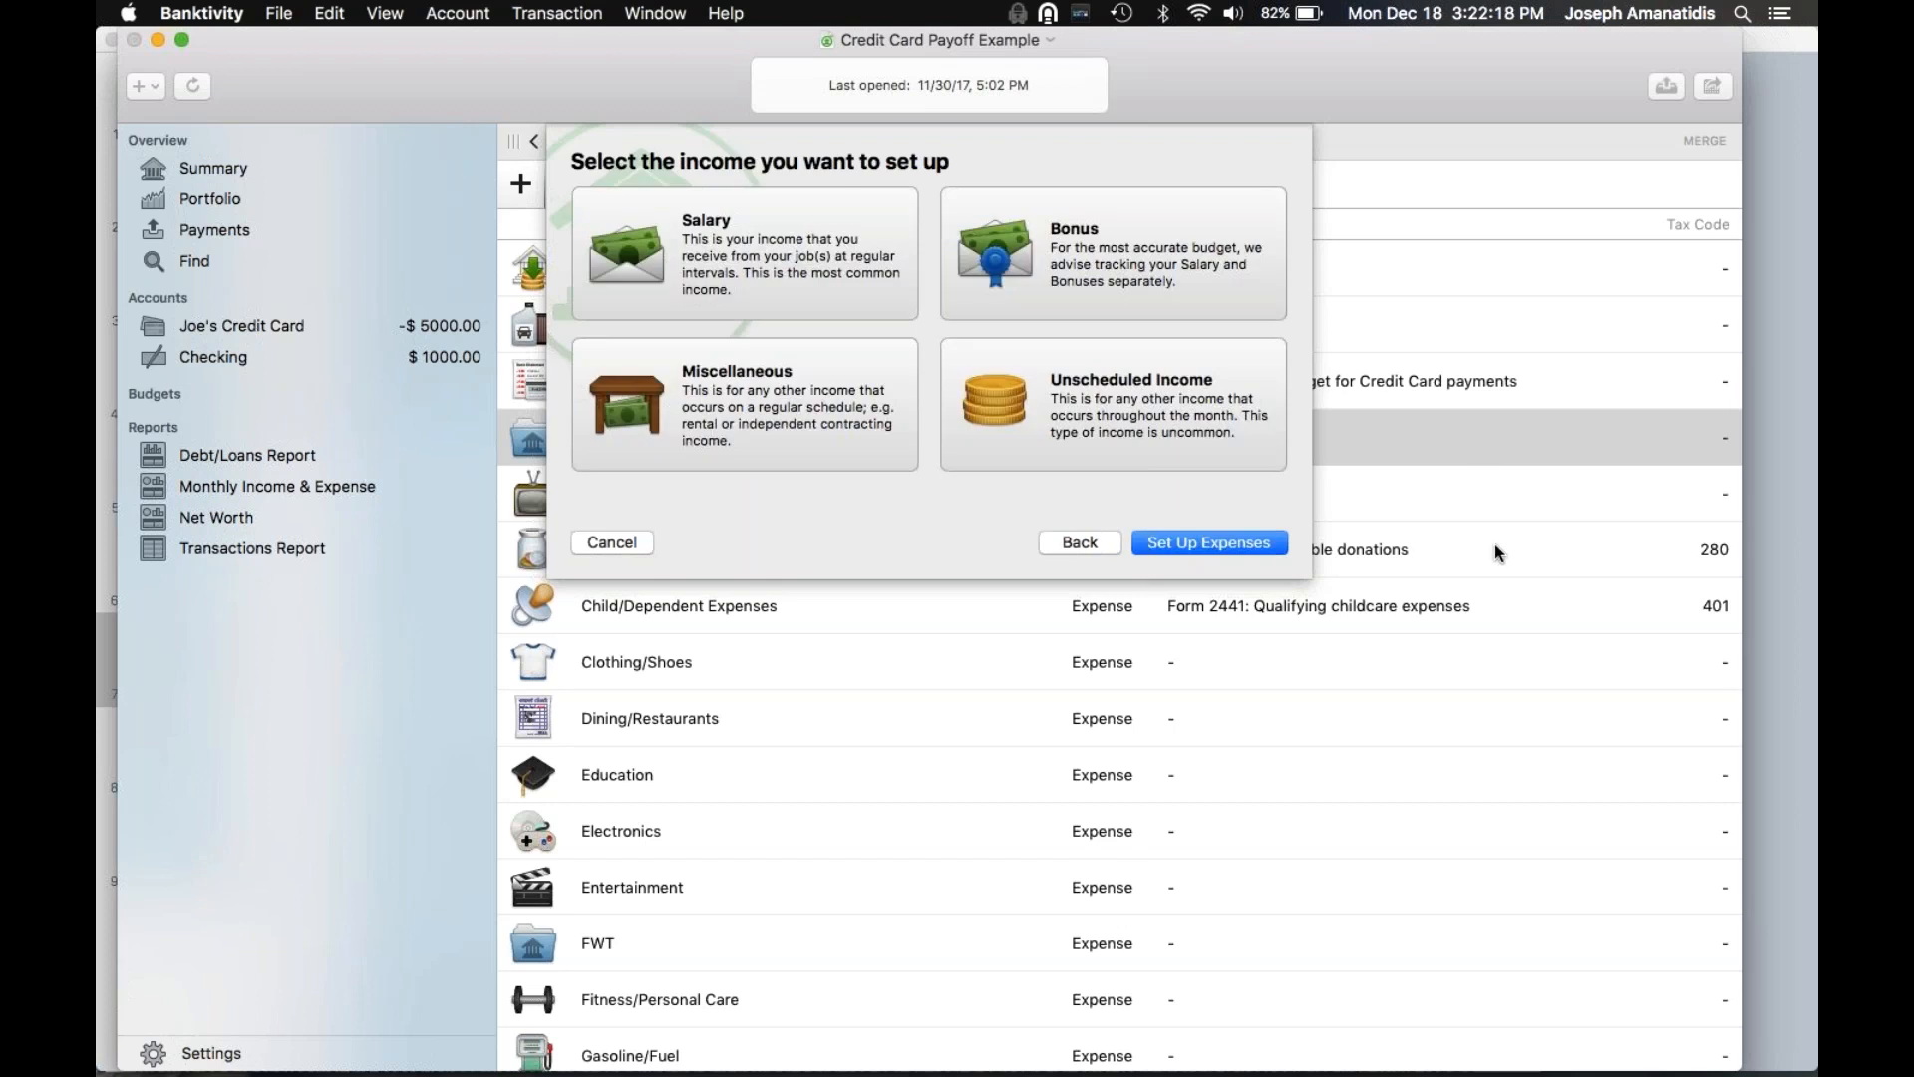
Add a scheduled salary of $1000 from IGG Software every two weeks to the budget and finish the income setup
{"action": "left_click", "coordinate": [673, 229]}
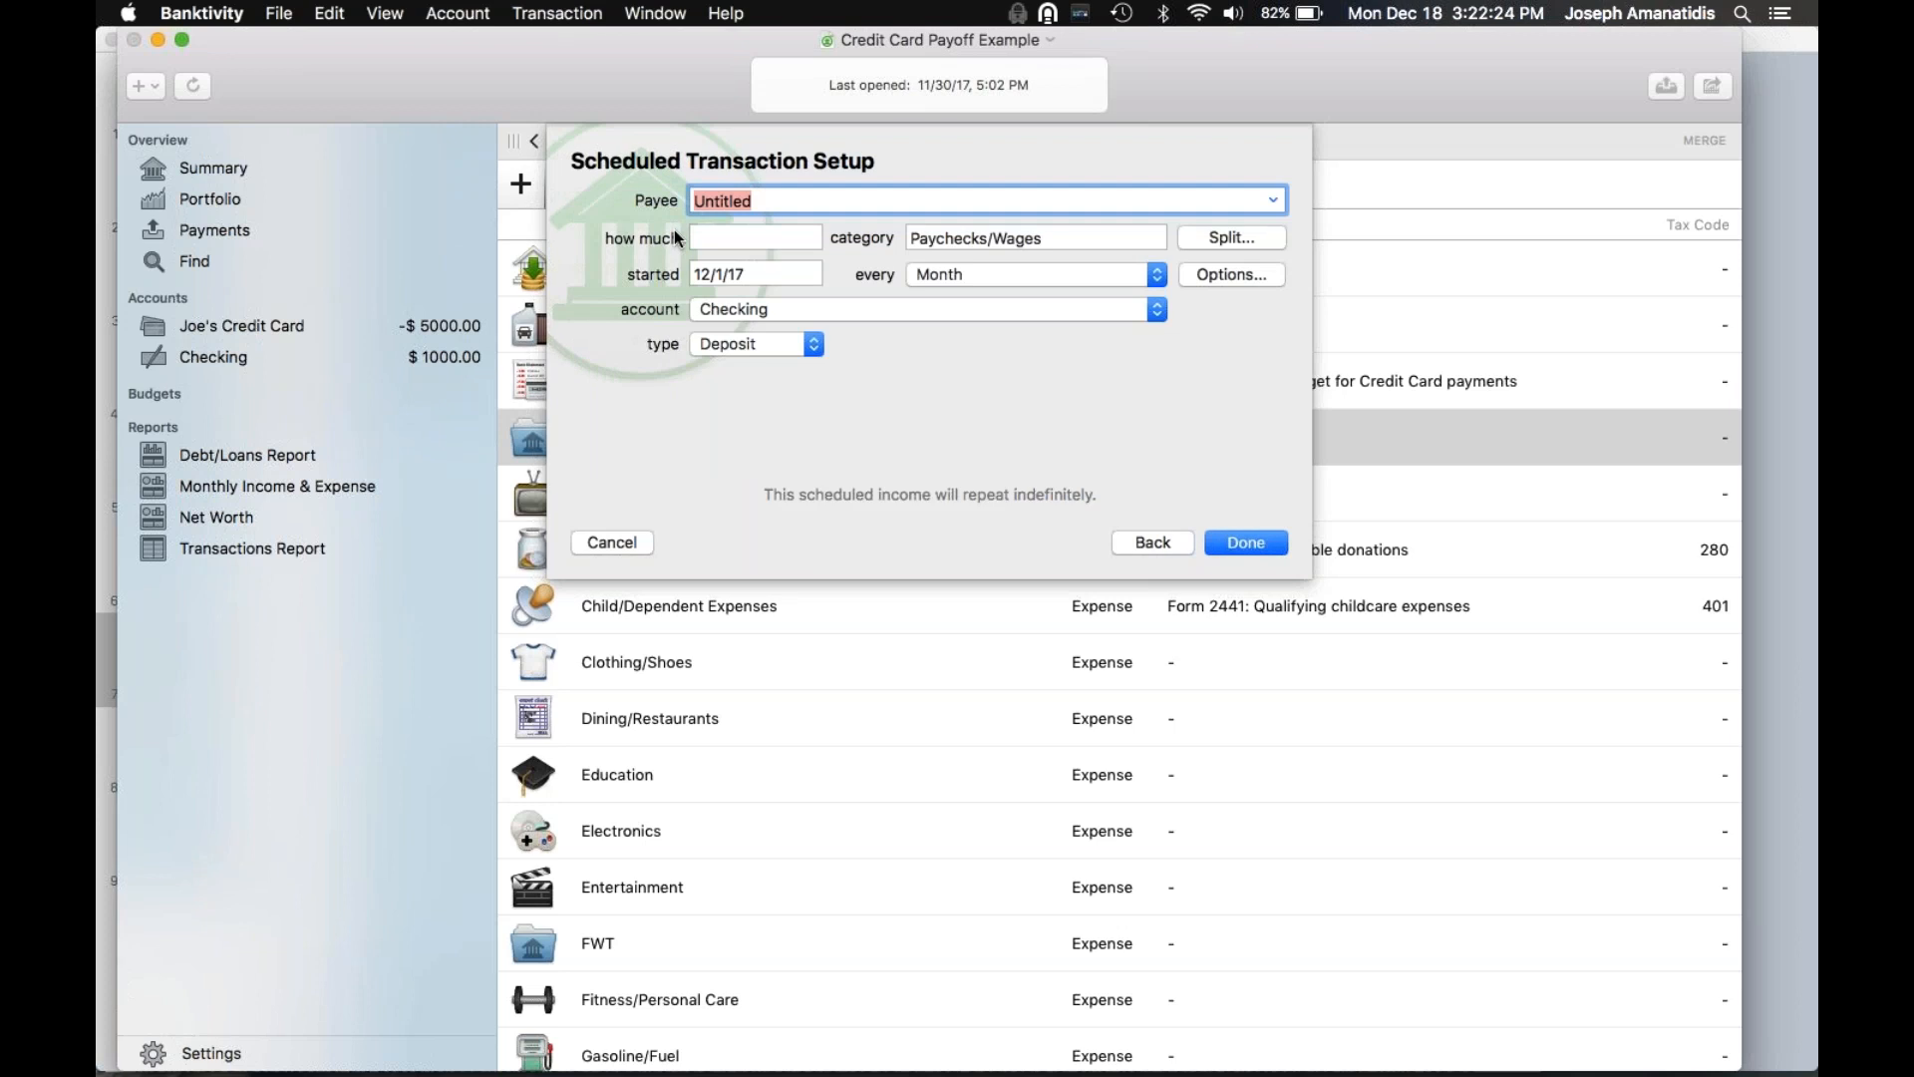
{"action": "type", "text": "IGG Software"}
{"action": "key", "text": "Tab"}
{"action": "type", "text": "1000"}
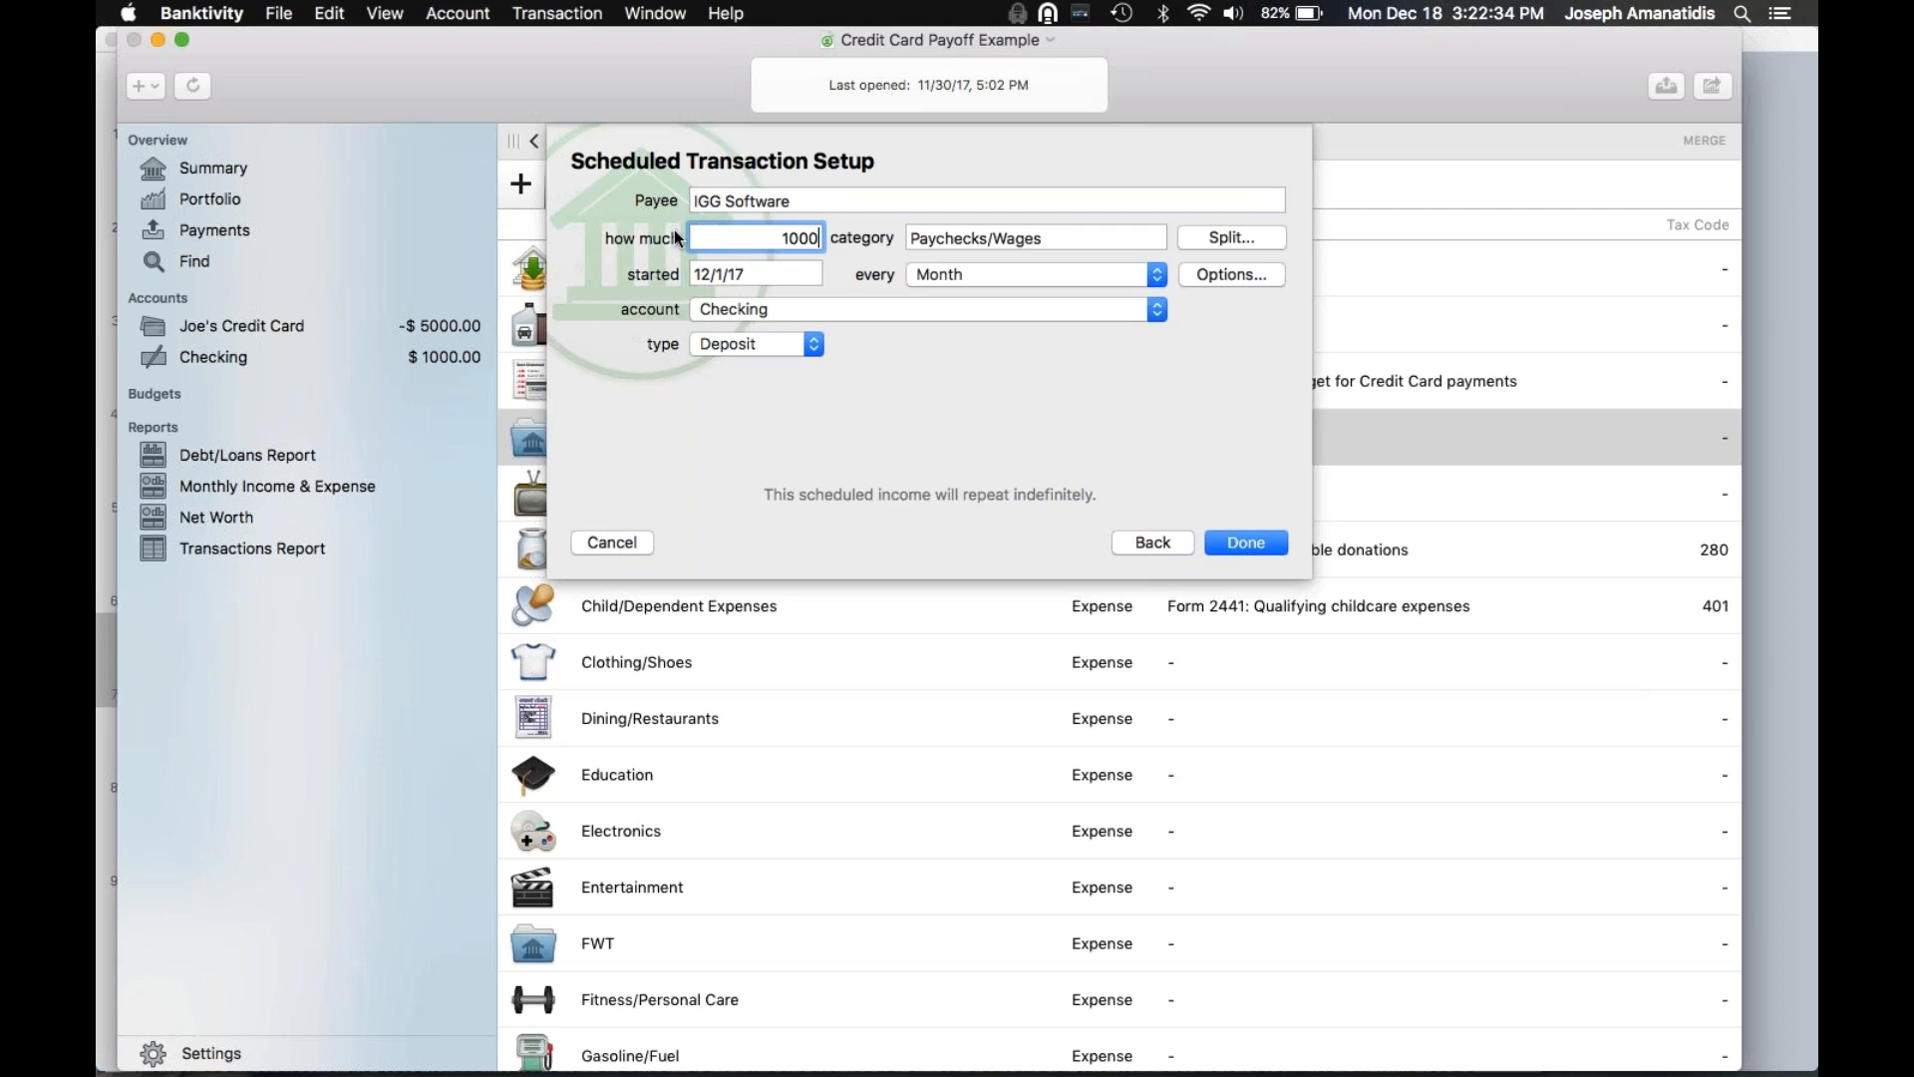
{"action": "left_click", "coordinate": [1007, 237]}
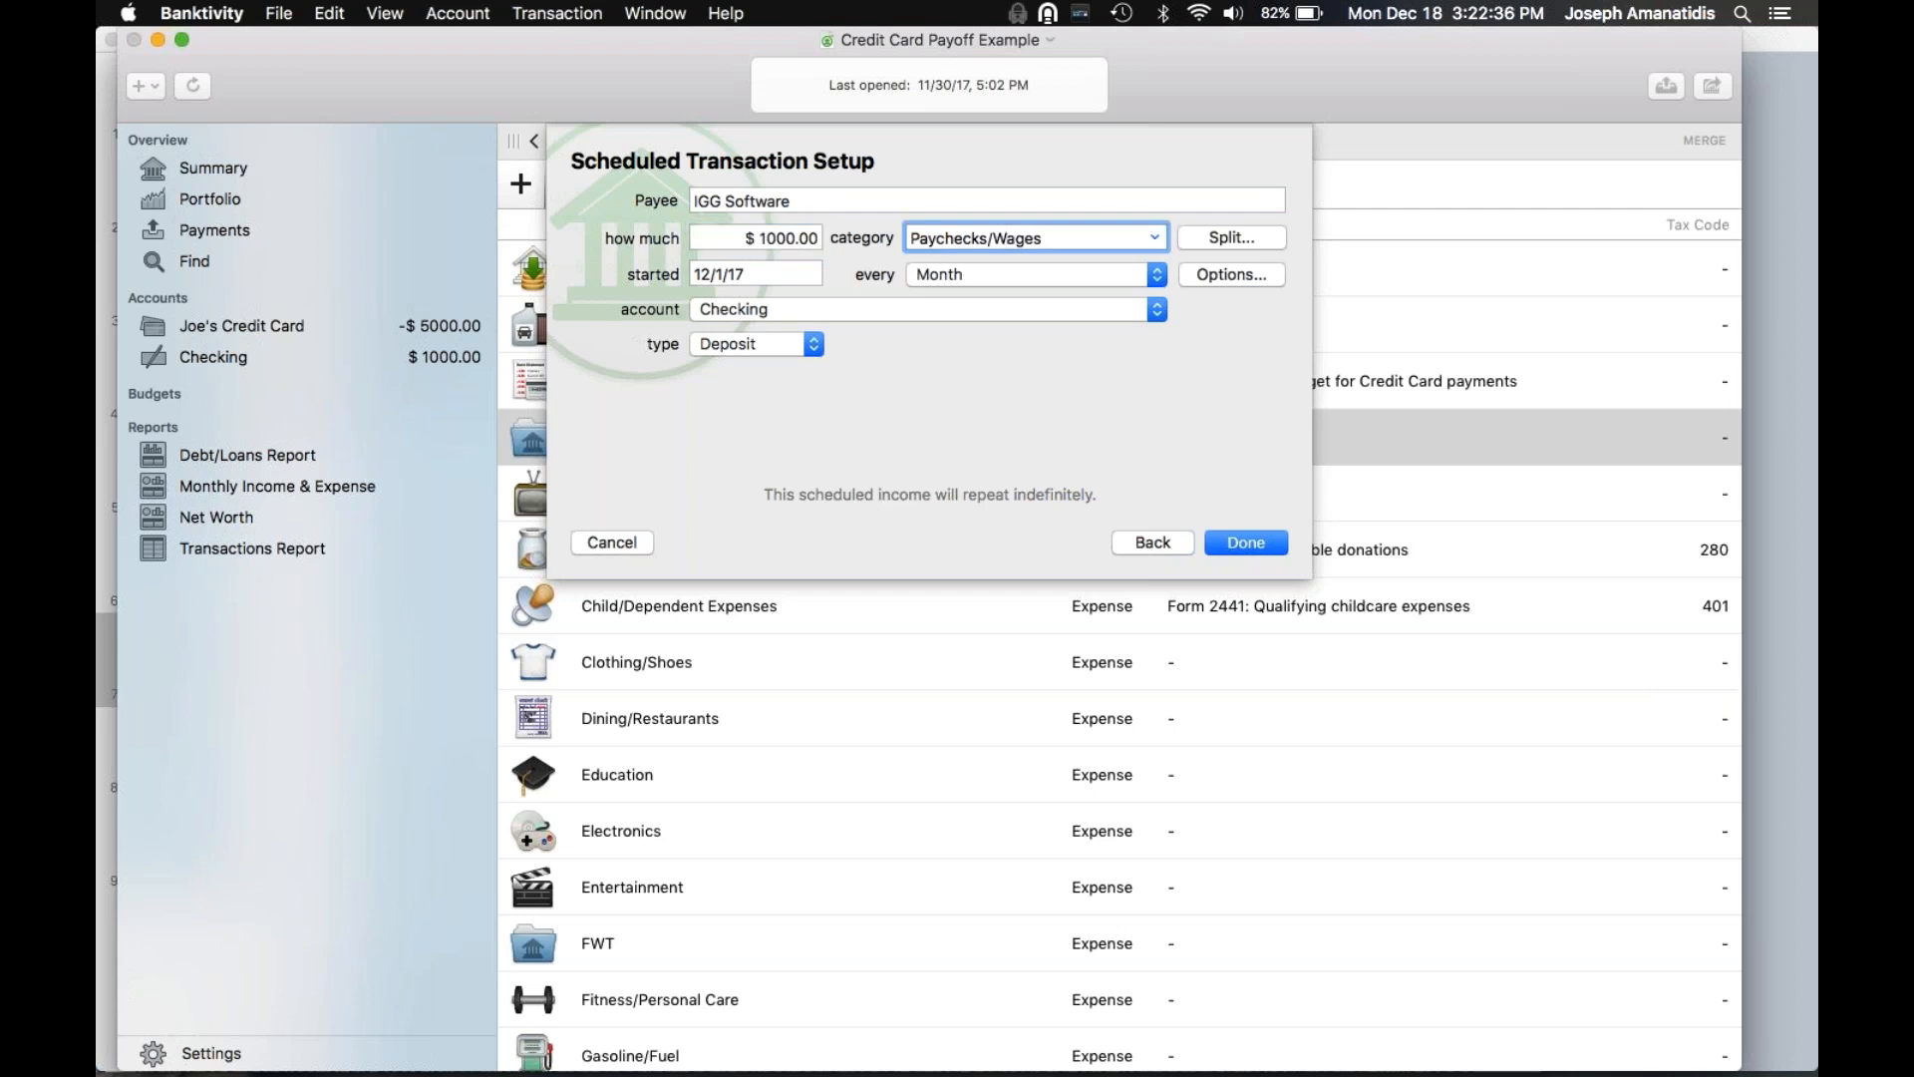
{"action": "left_click", "coordinate": [726, 274]}
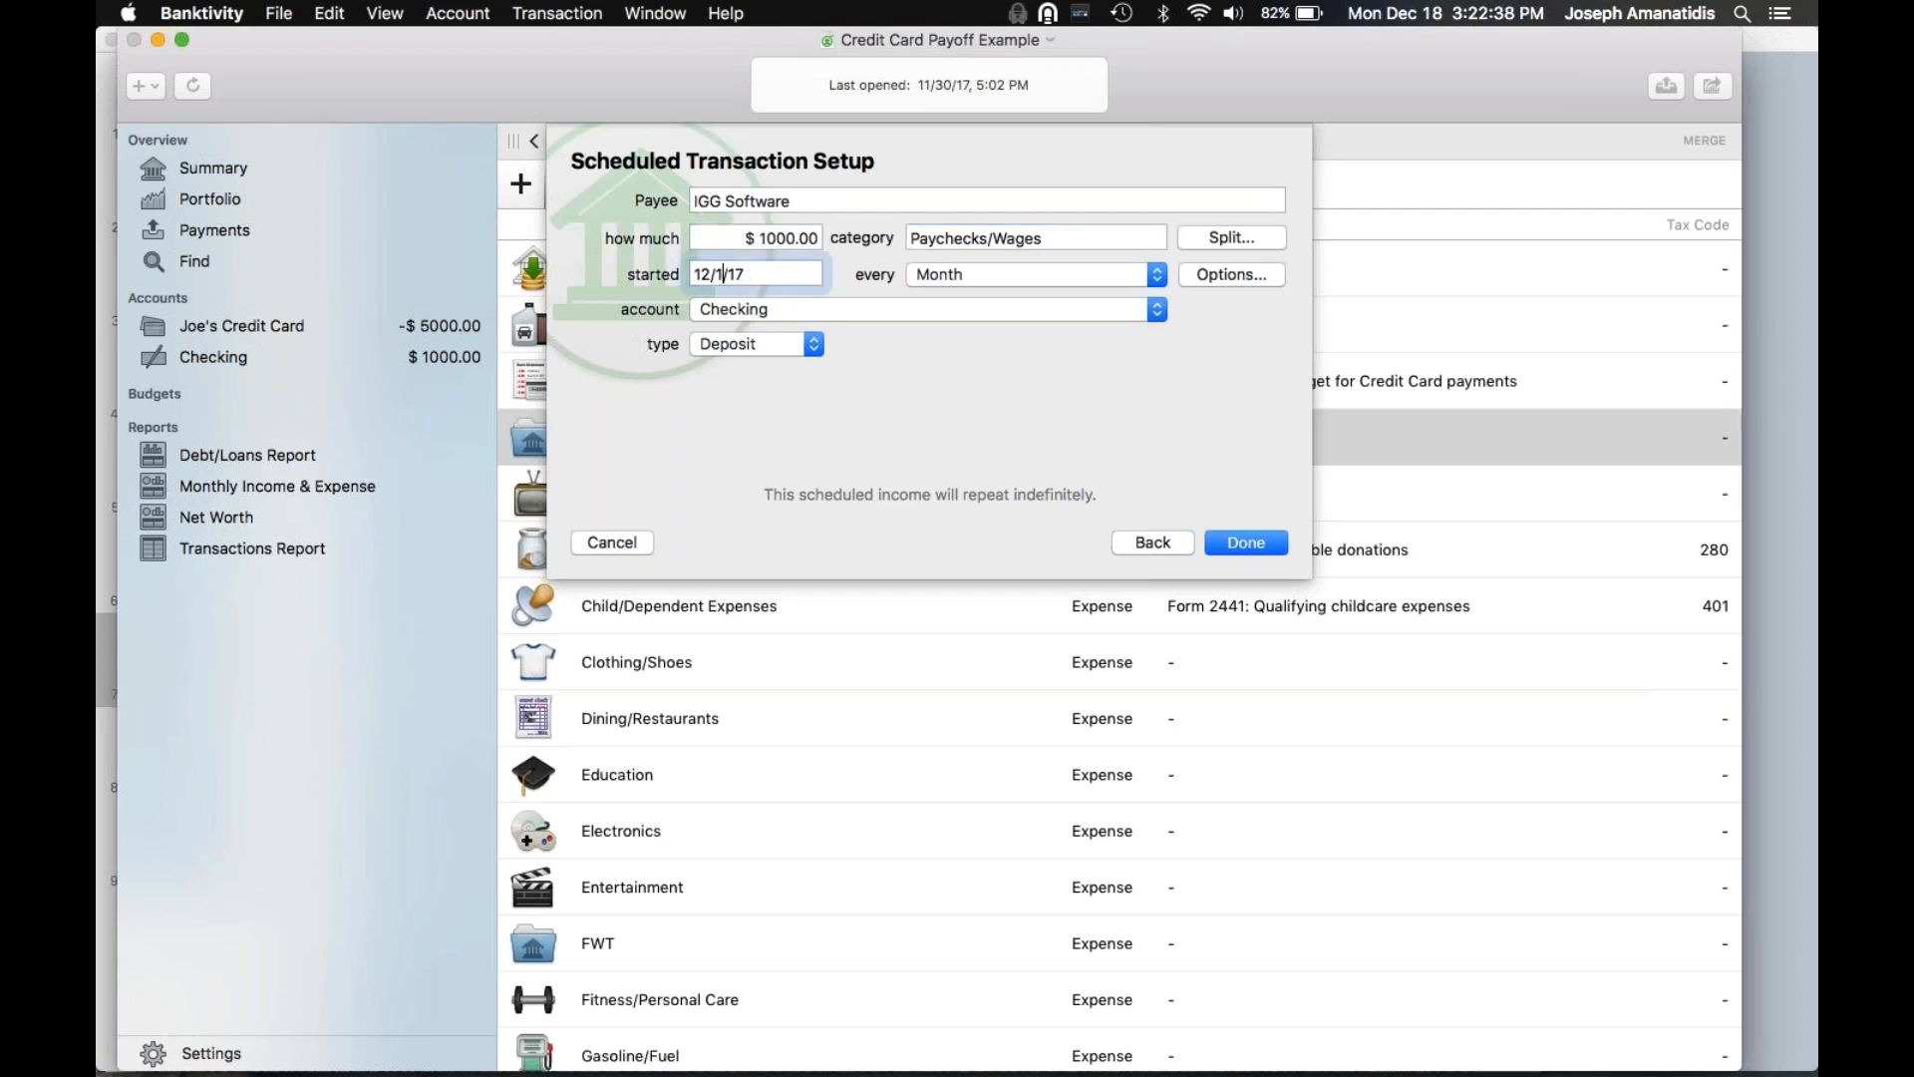
{"action": "left_click", "coordinate": [982, 275]}
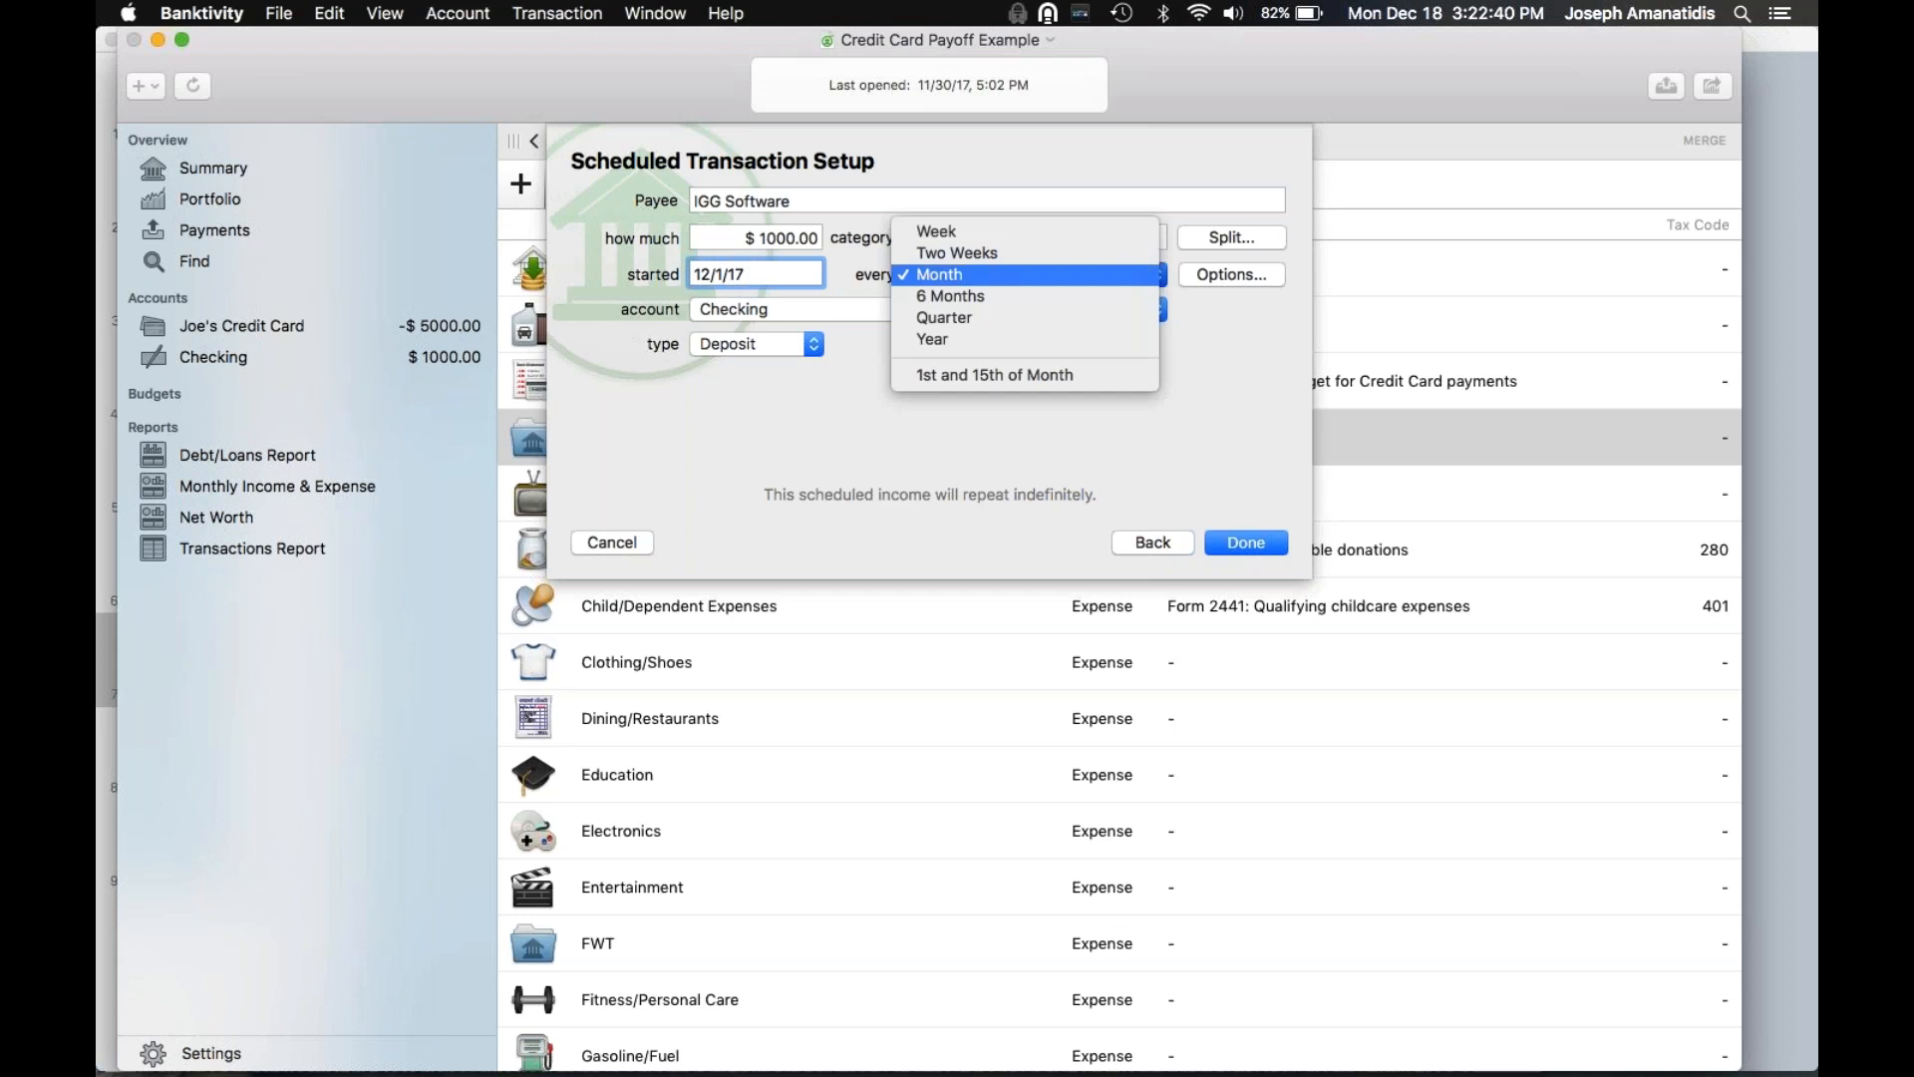
{"action": "left_click", "coordinate": [975, 253]}
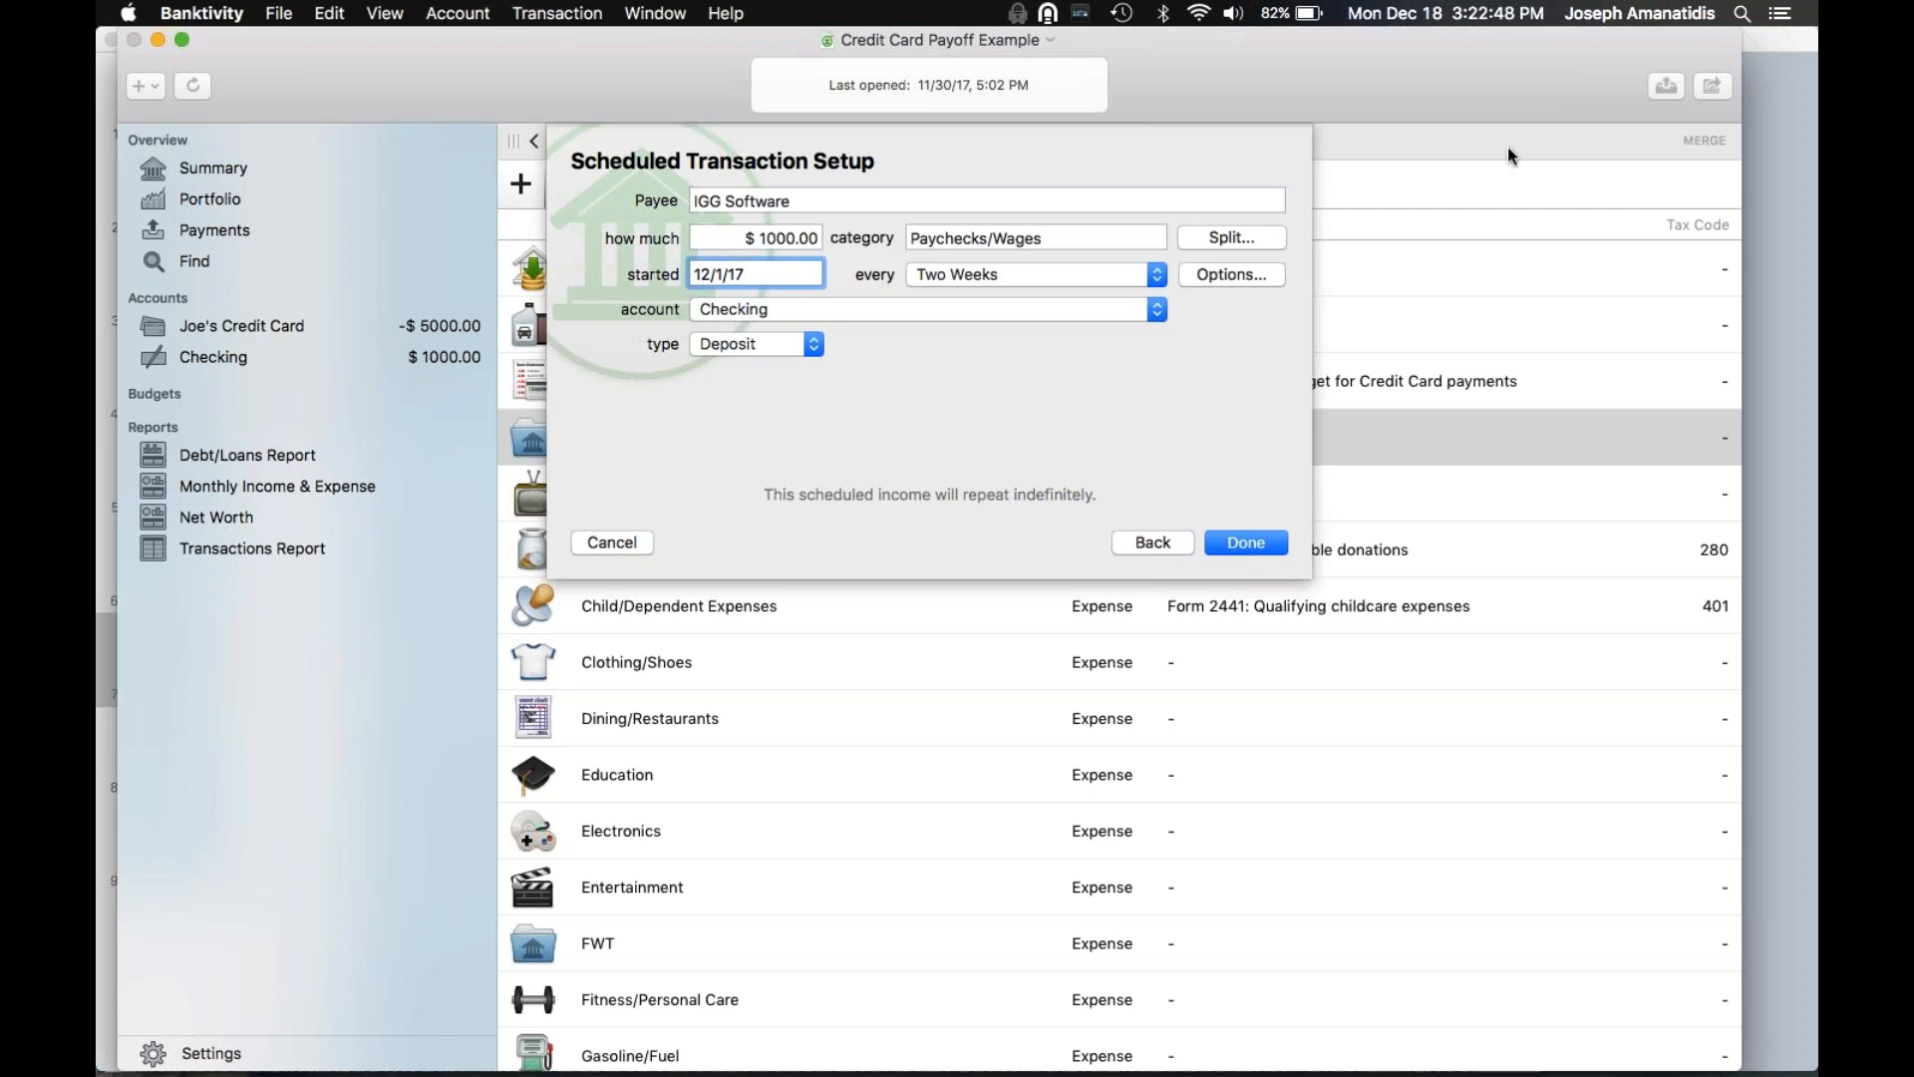
{"action": "left_click", "coordinate": [1536, 75]}
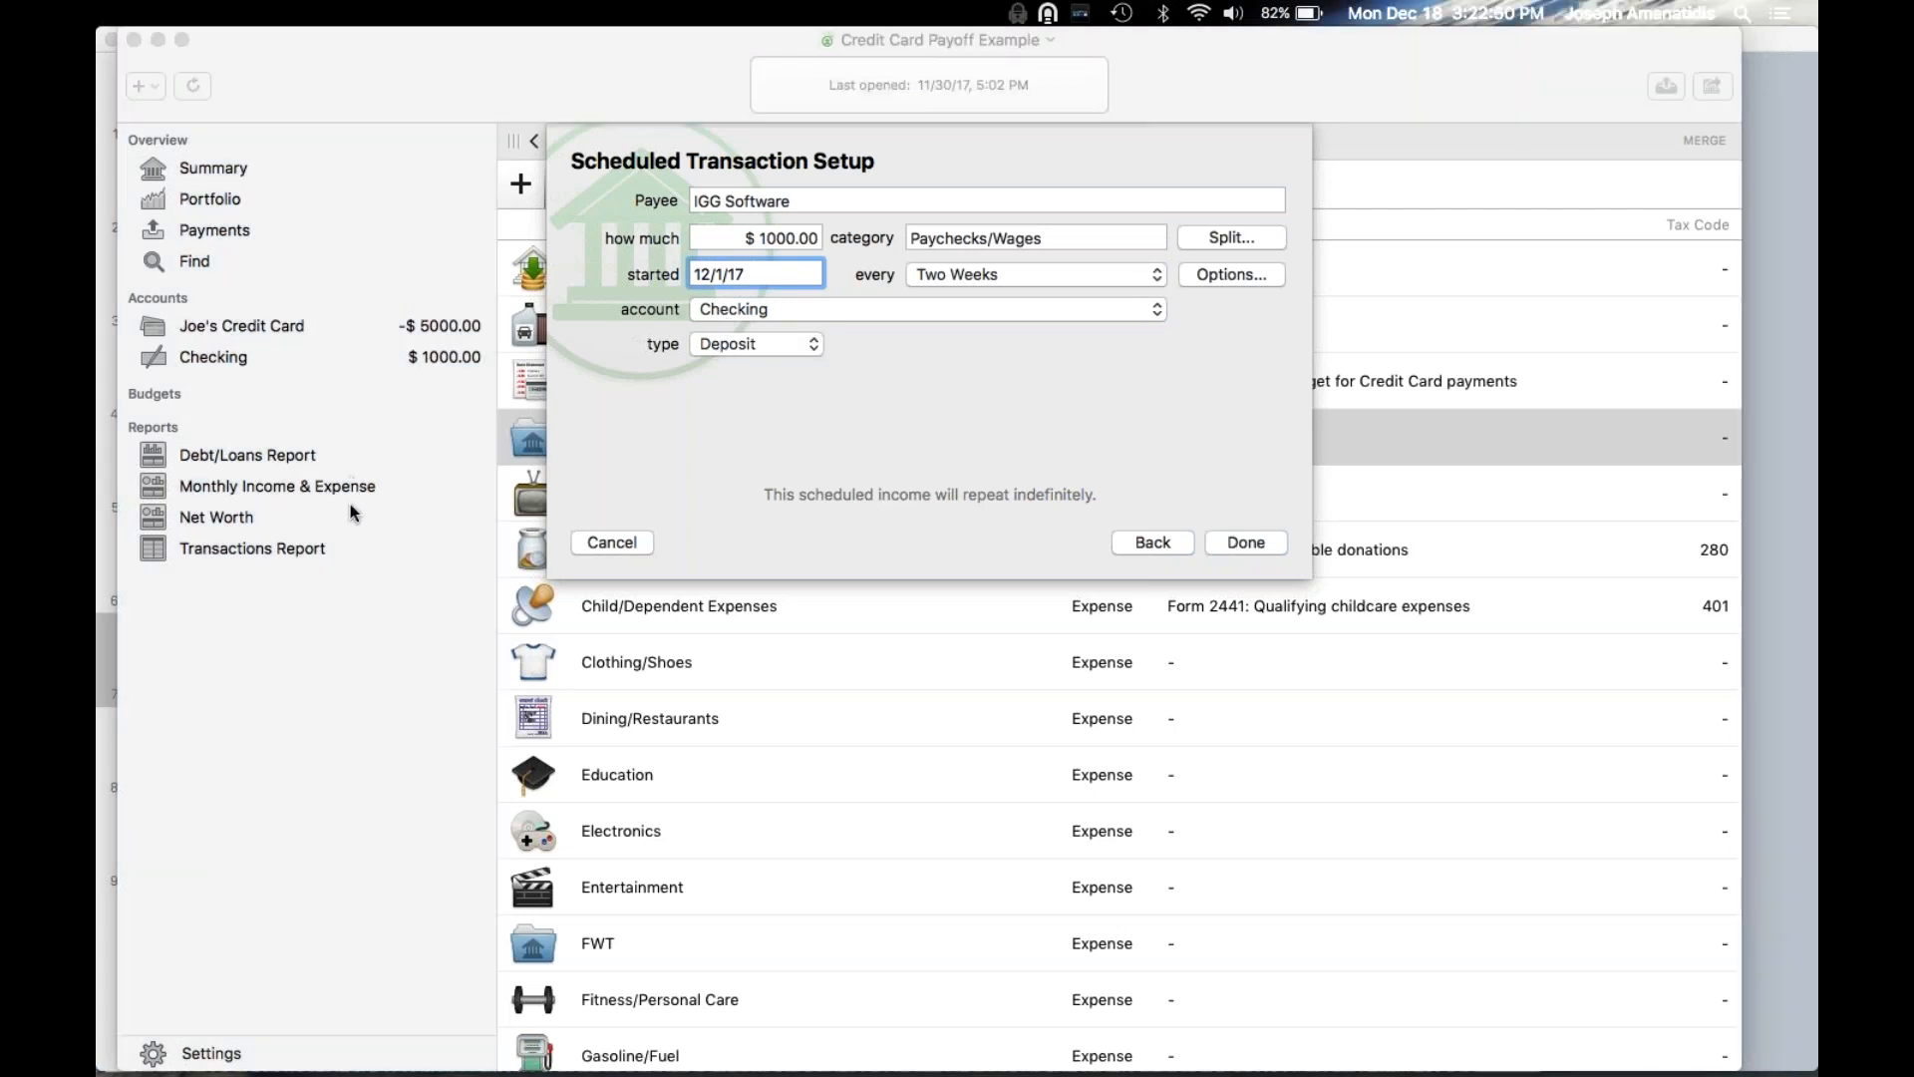
{"action": "left_click", "coordinate": [1274, 549]}
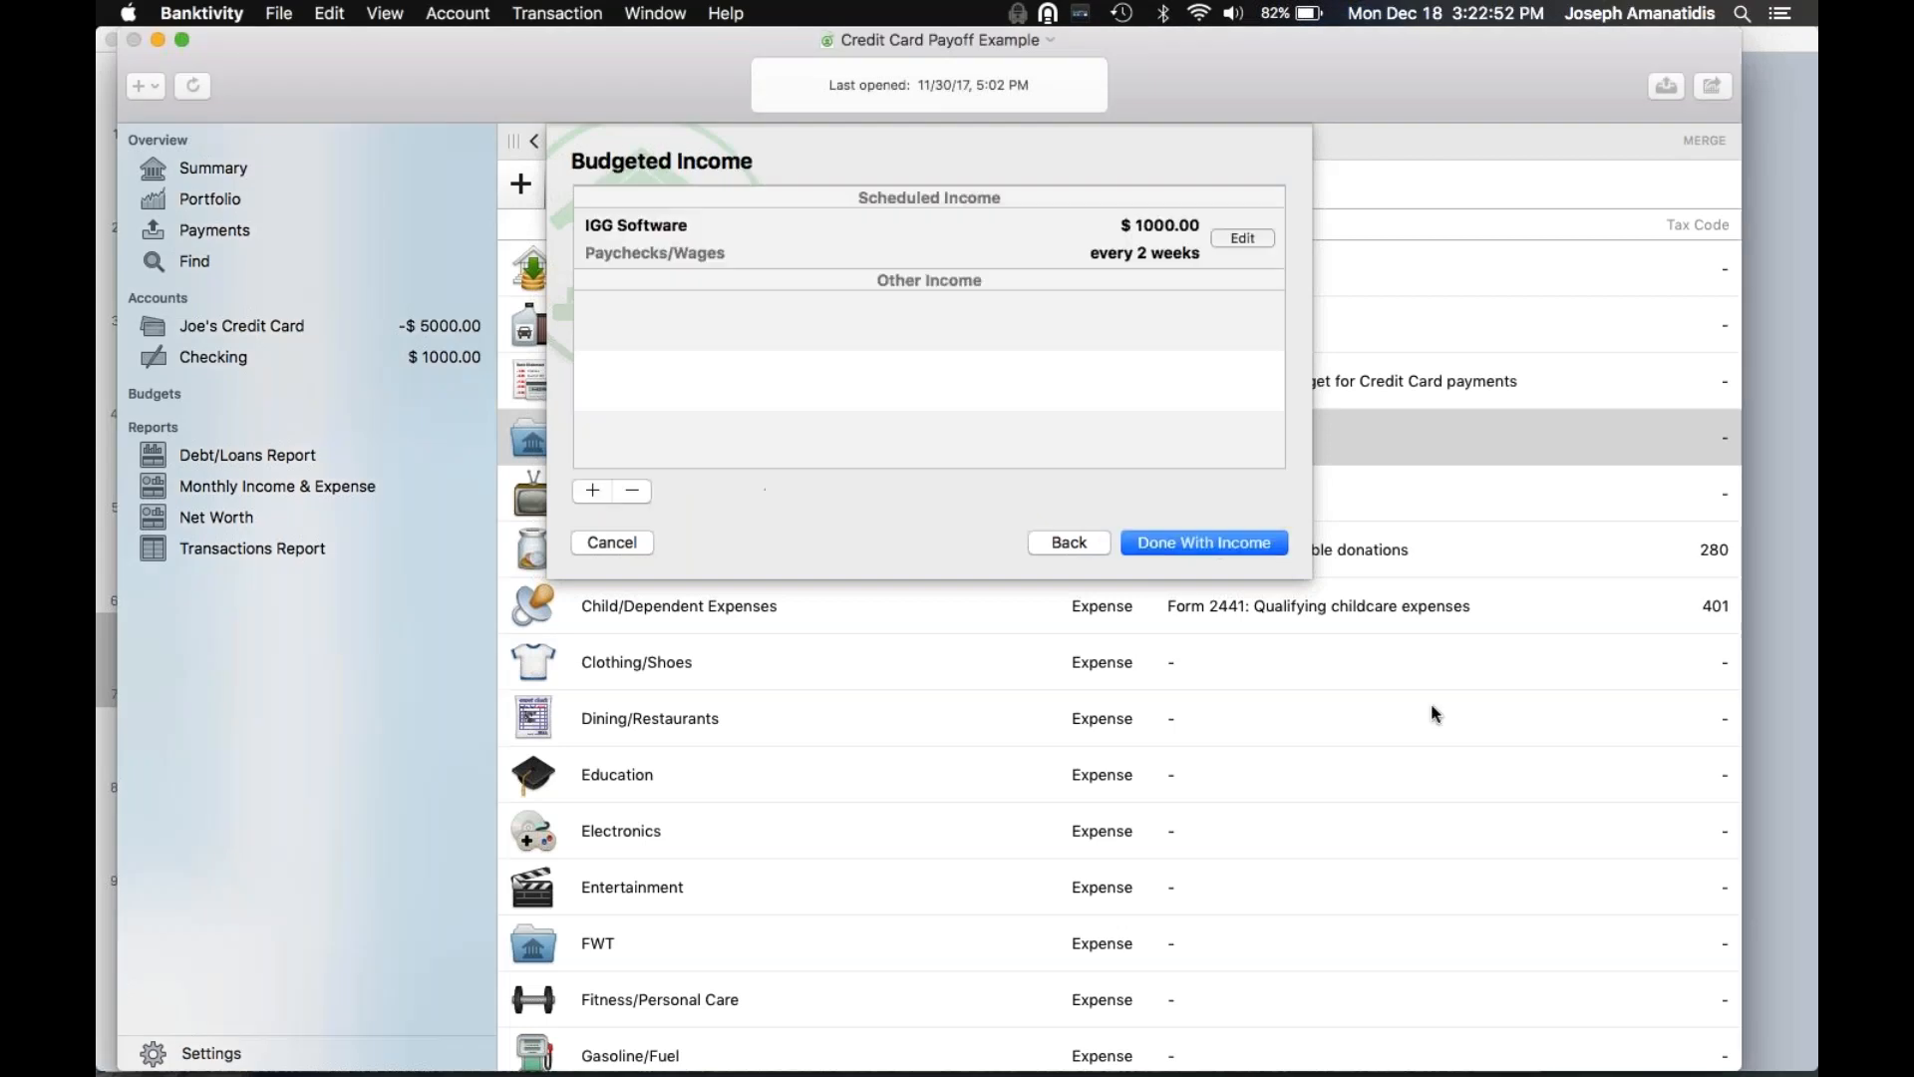
{"action": "left_click", "coordinate": [1241, 530]}
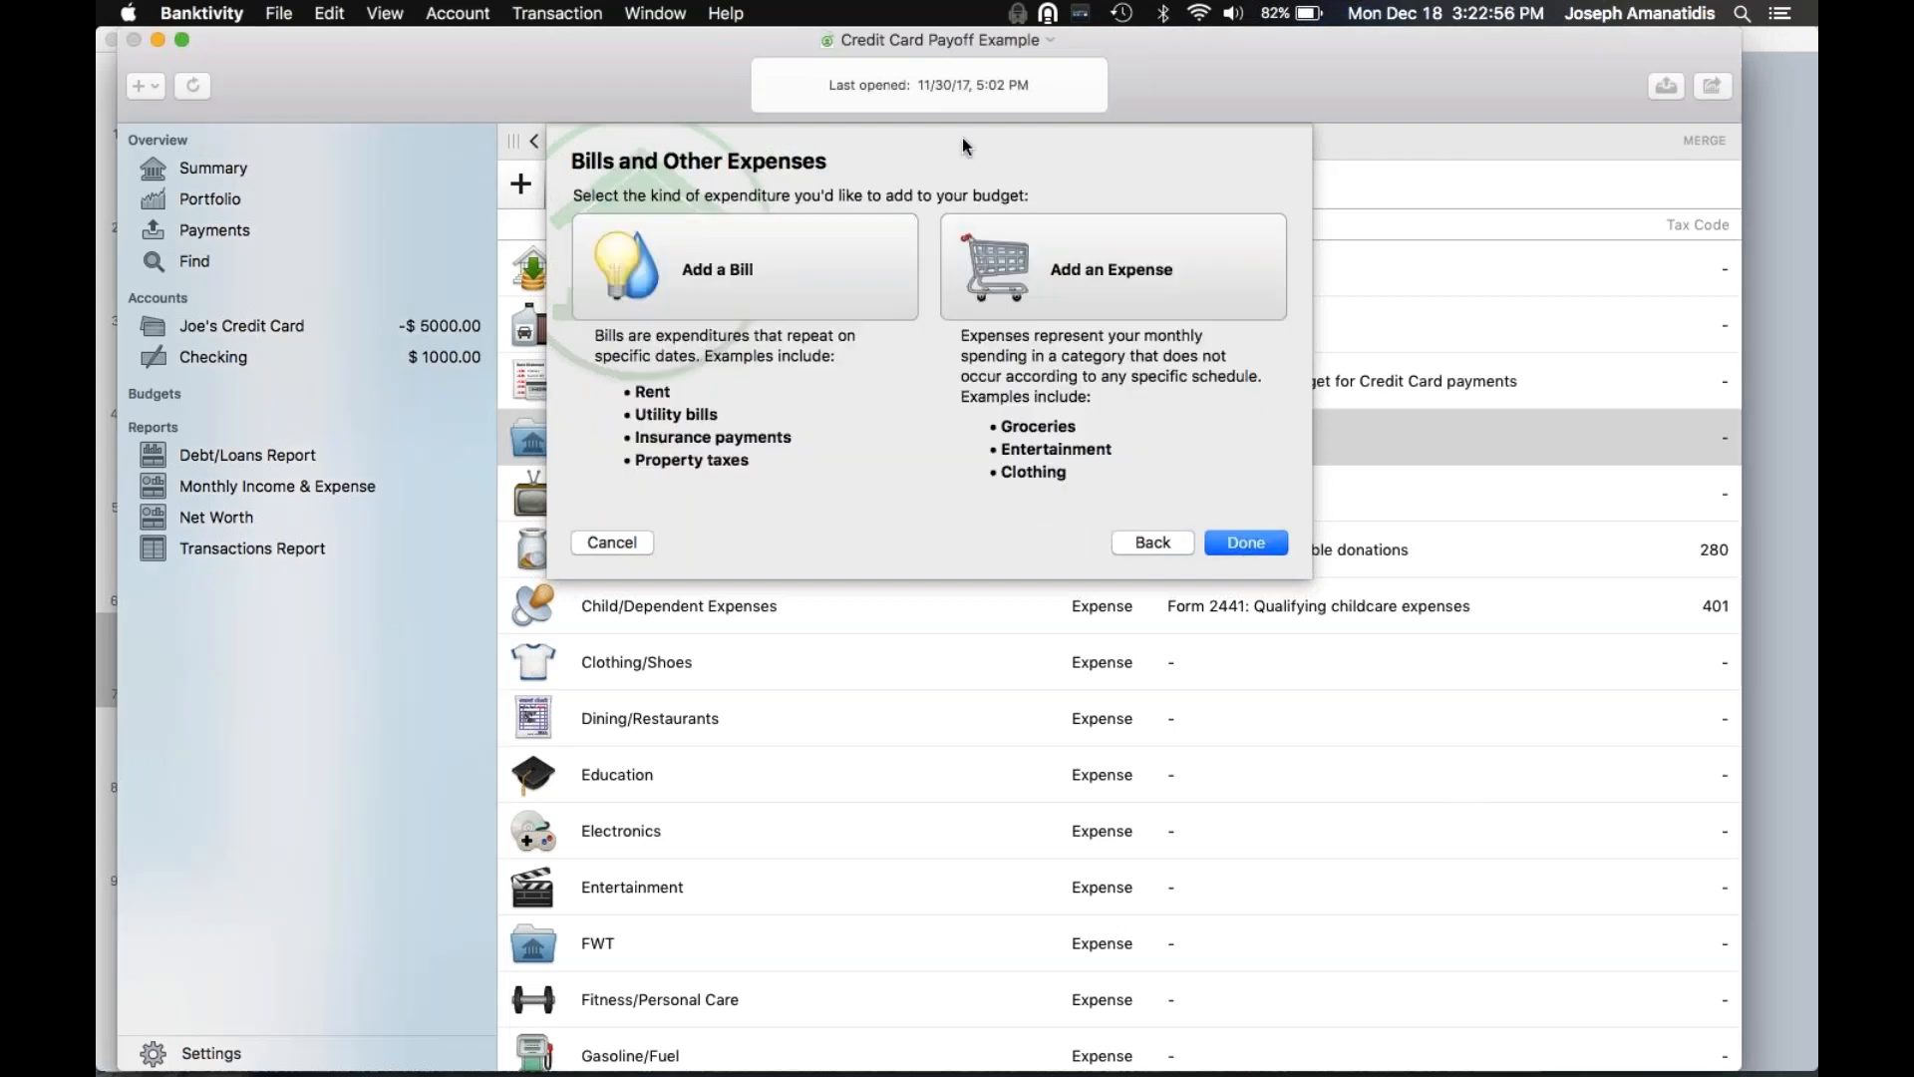
Start a bill with North End Rentals as the payee and an amount of $500
{"action": "left_click", "coordinate": [759, 273]}
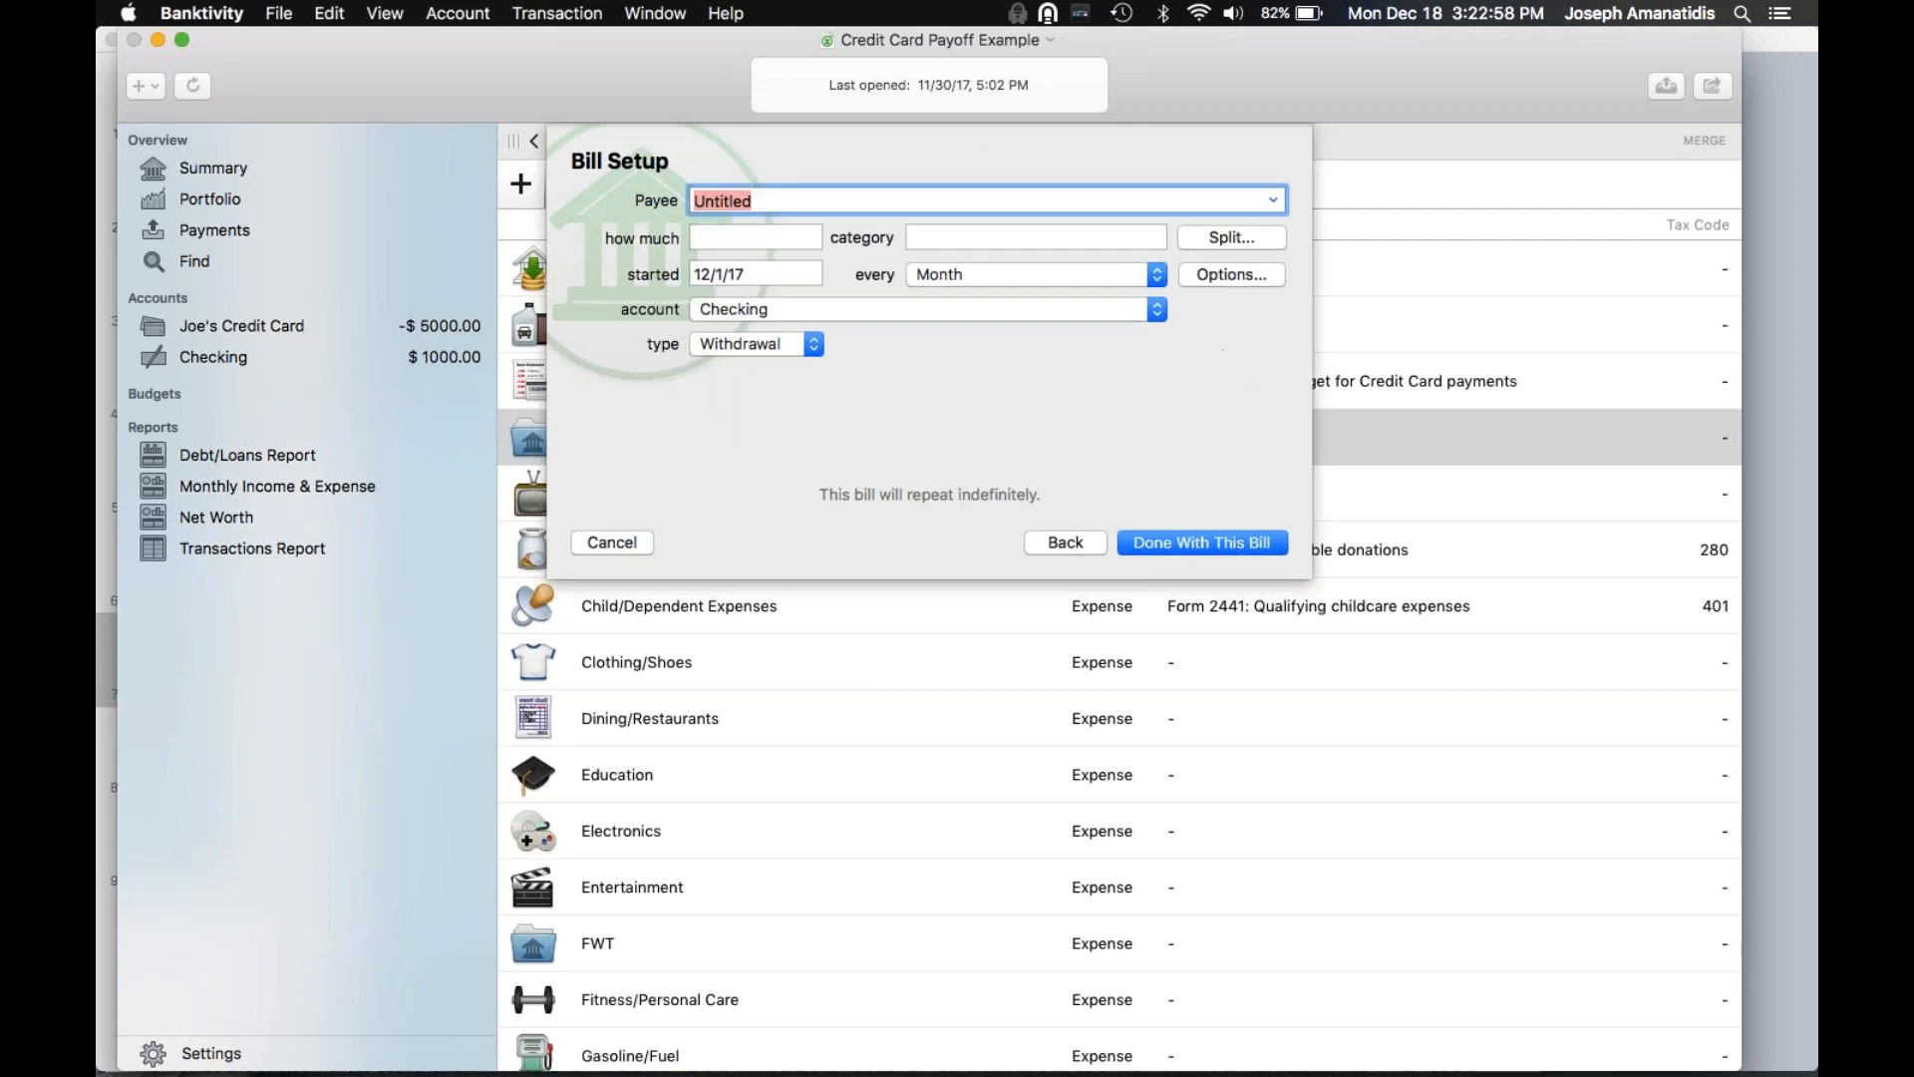
{"action": "type", "text": "Rent"}
{"action": "key", "text": "Tab"}
{"action": "type", "text": "500"}
{"action": "key", "text": "Tab"}
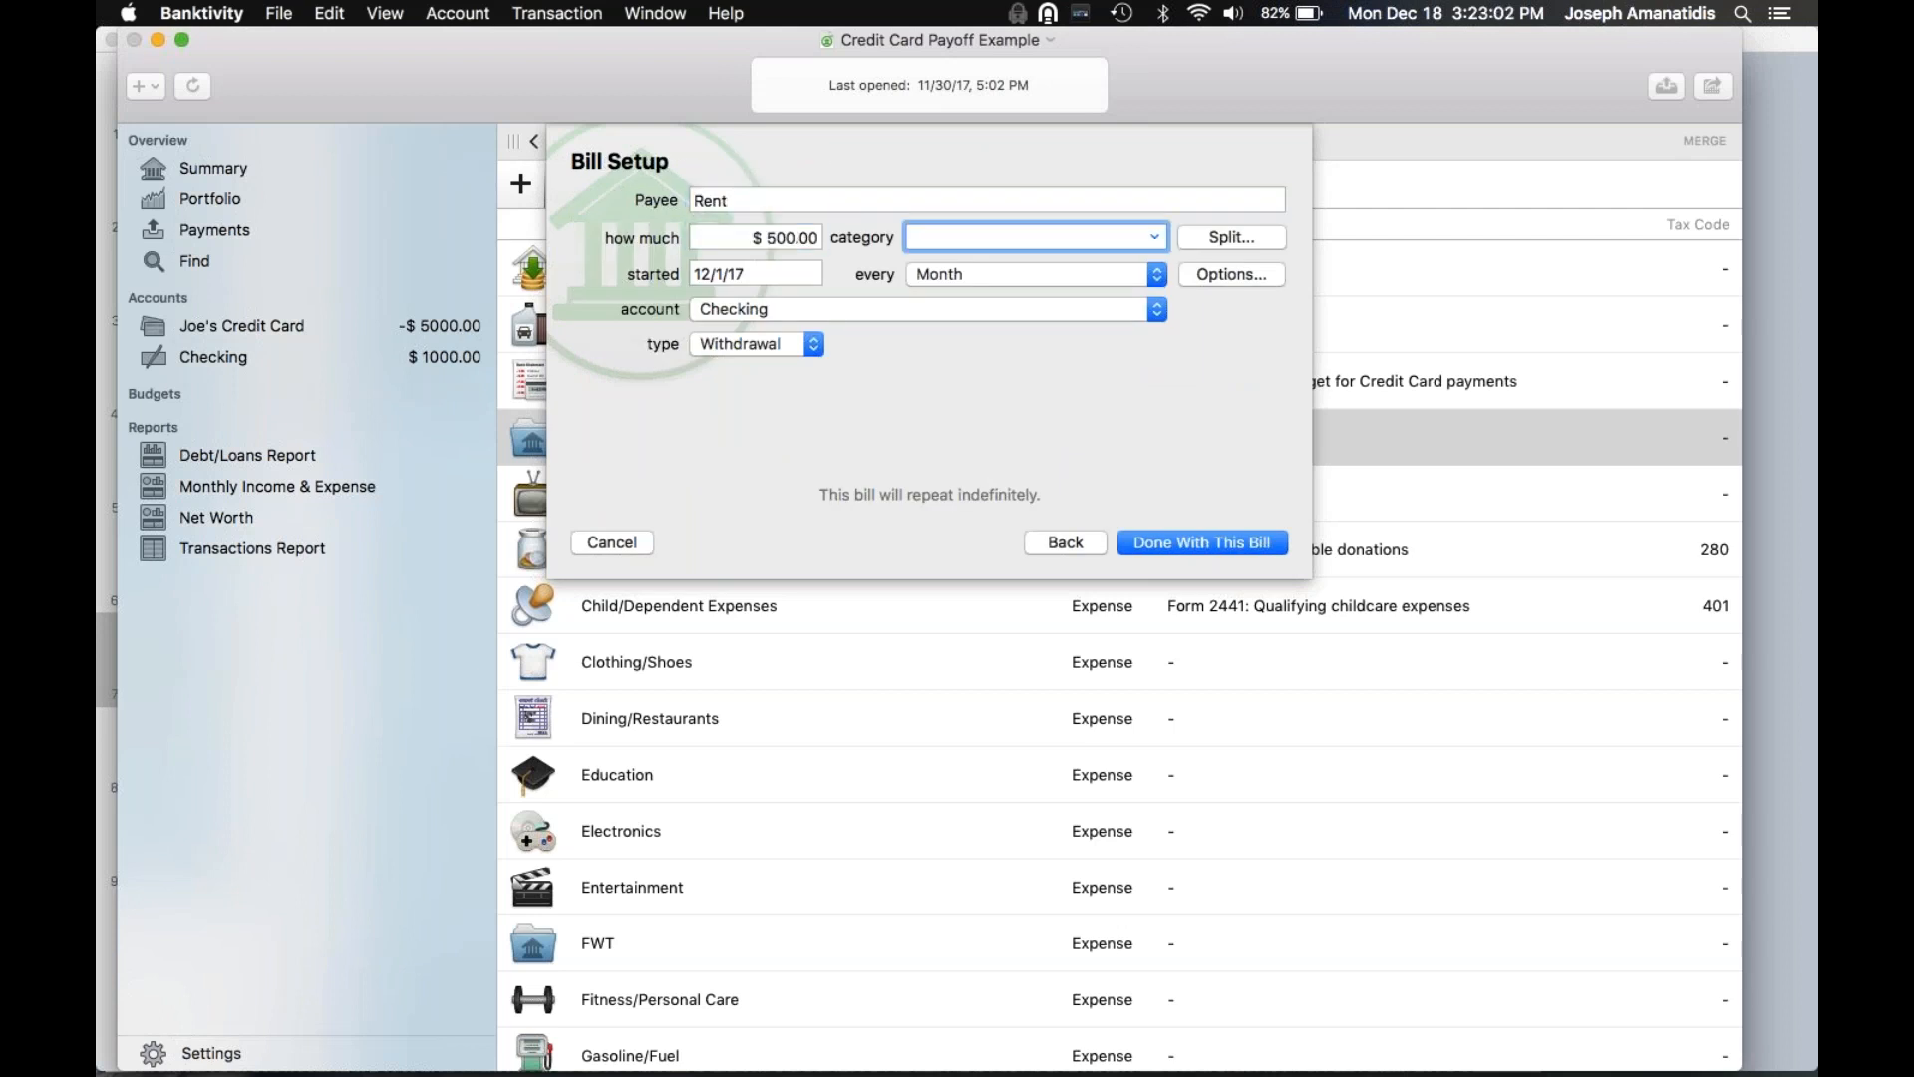
{"action": "left_click", "coordinate": [739, 198]}
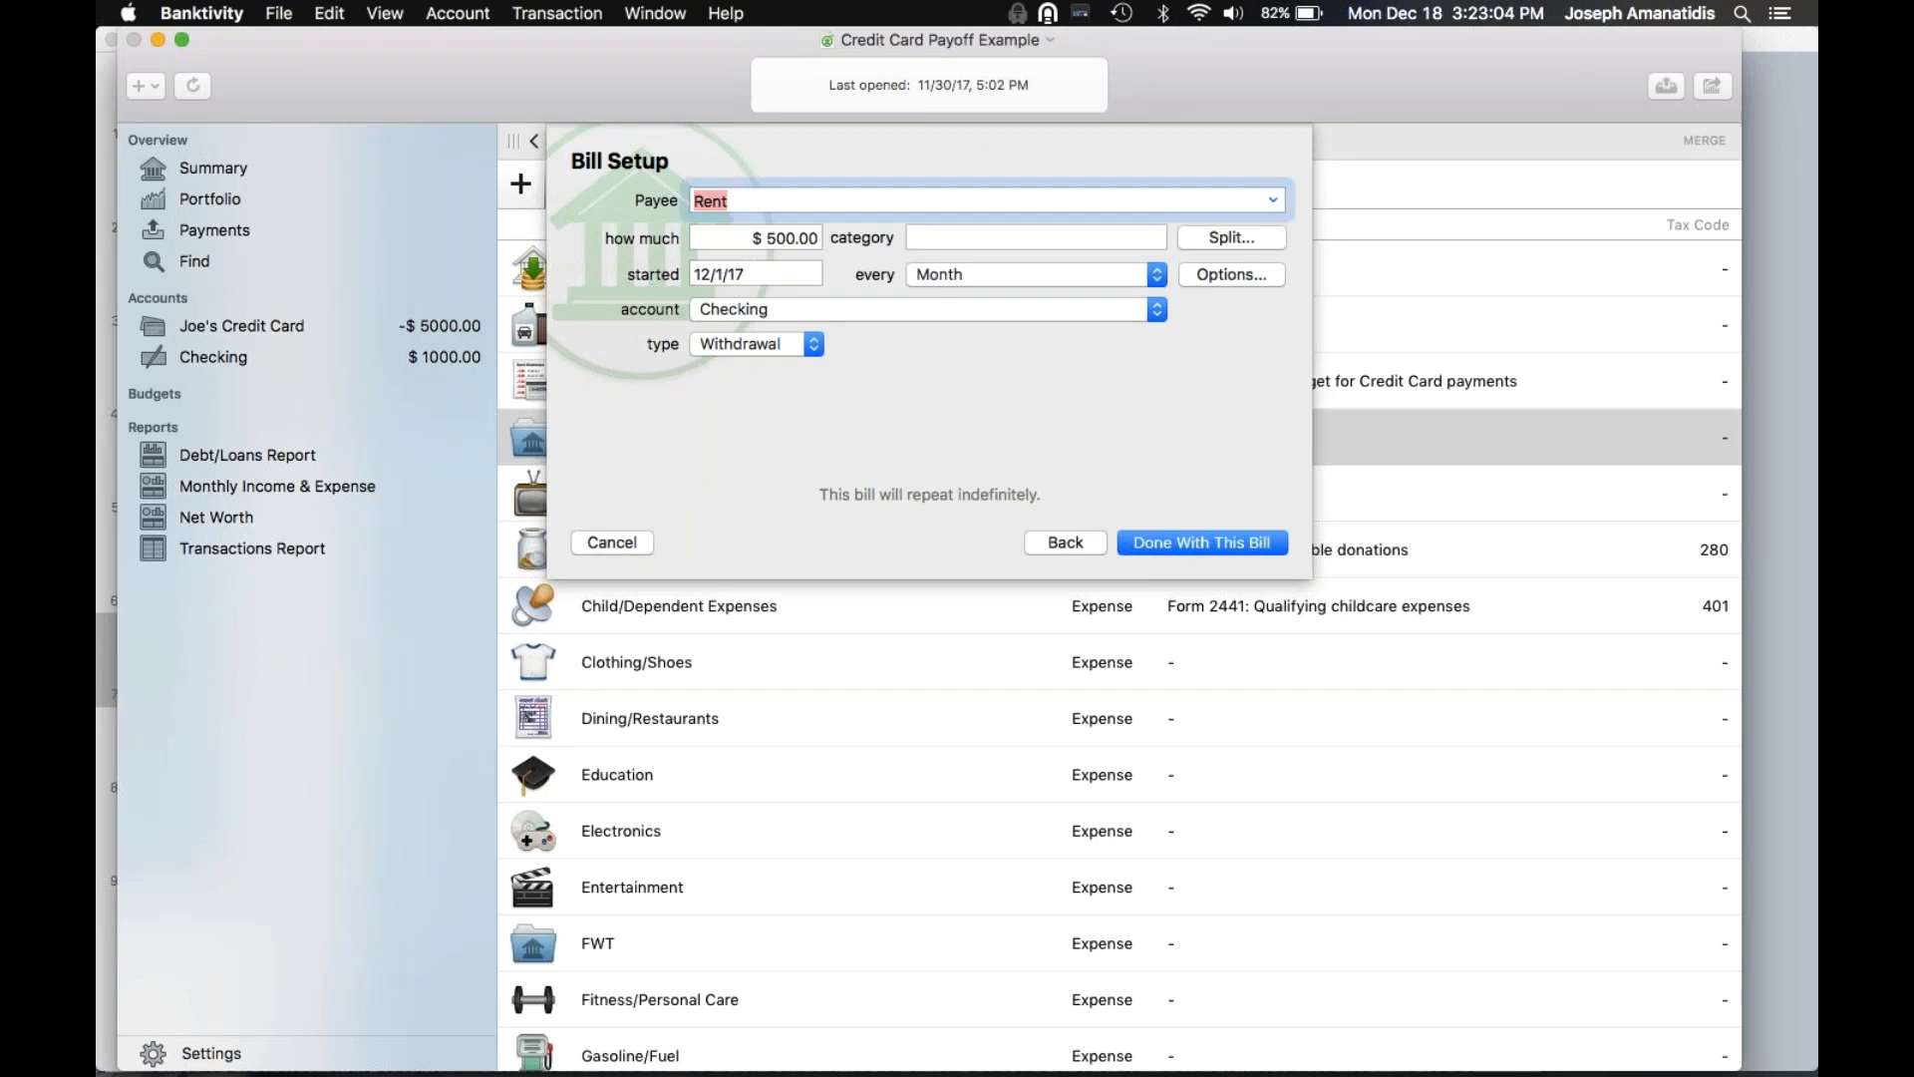
{"action": "type", "text": "North End "}
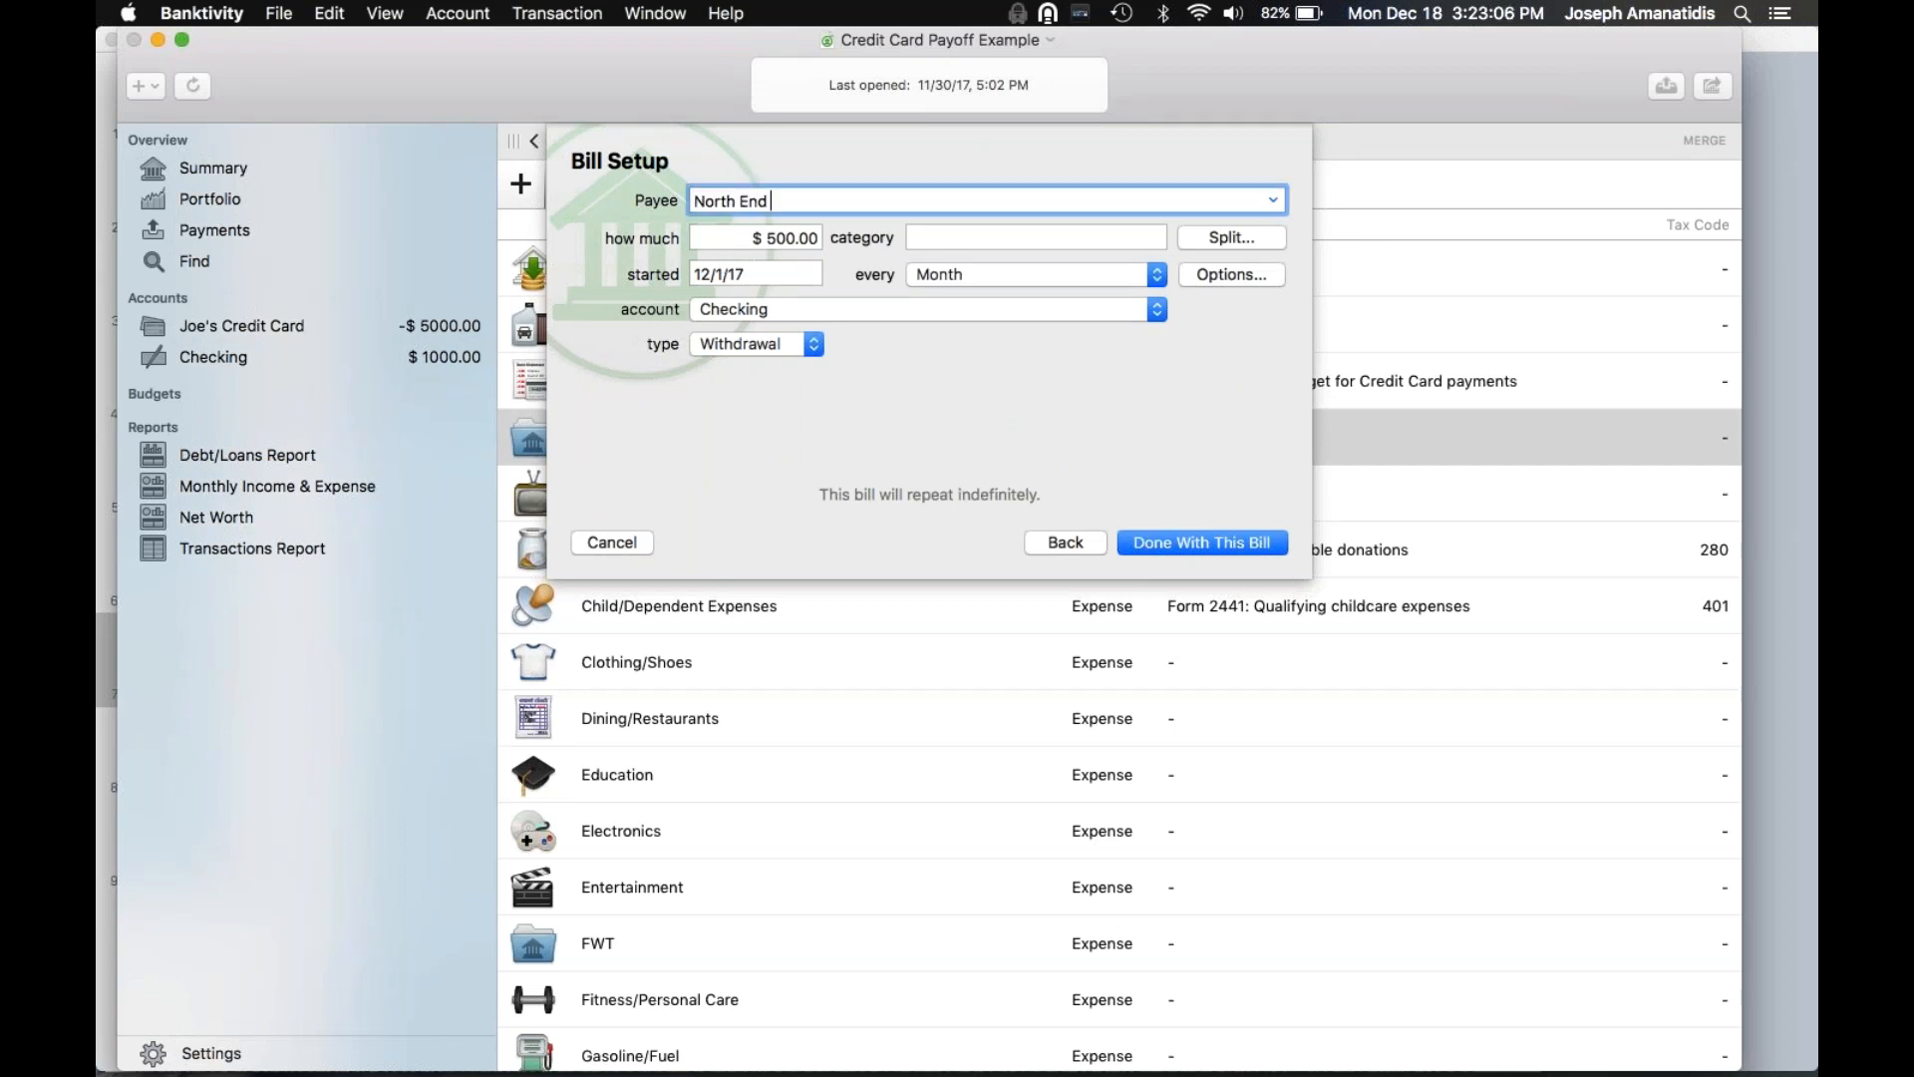
{"action": "type", "text": "Rentals"}
{"action": "key", "text": "Tab"}
{"action": "key", "text": "Tab"}
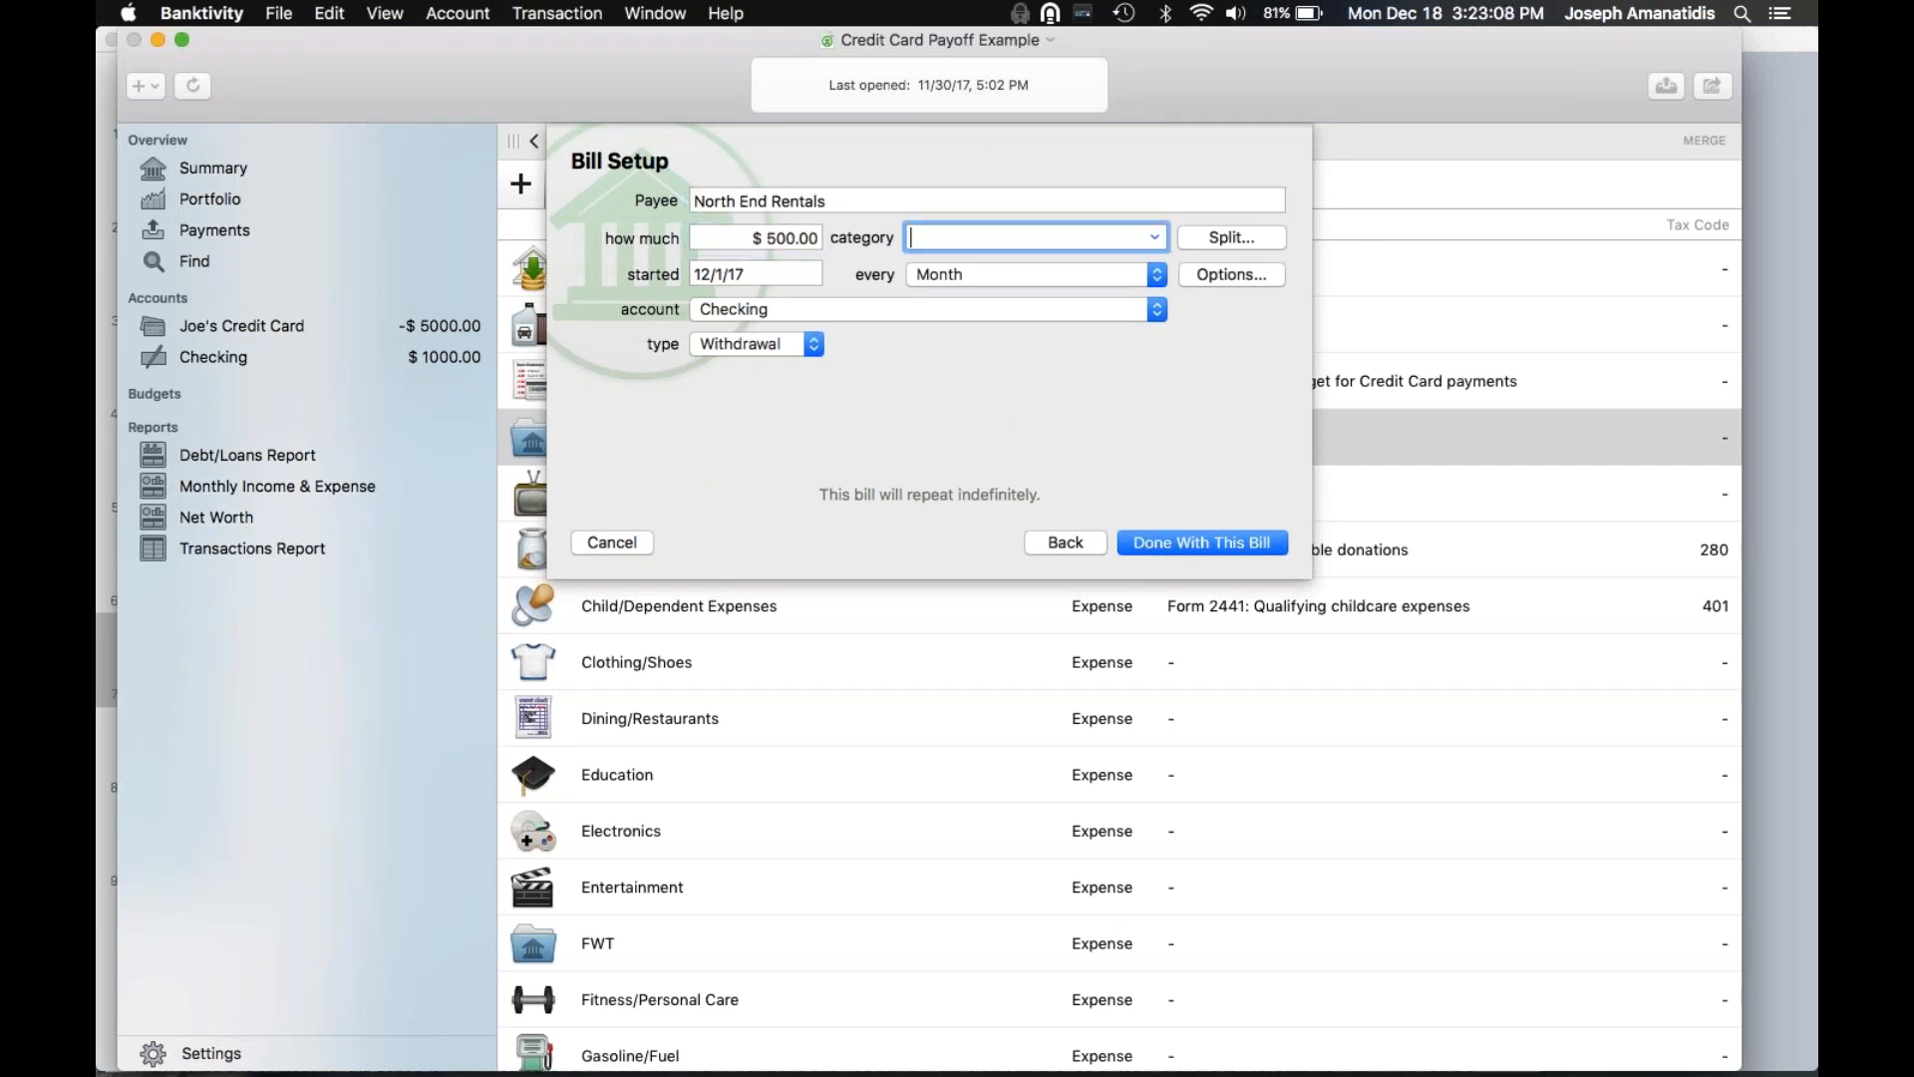
Assign the North End Rentals bill to the Rent category, set its type to Check and finish the bill
{"action": "type", "text": "rent"}
{"action": "key", "text": "Return"}
{"action": "left_click", "coordinate": [718, 344]}
{"action": "left_click", "coordinate": [724, 391]}
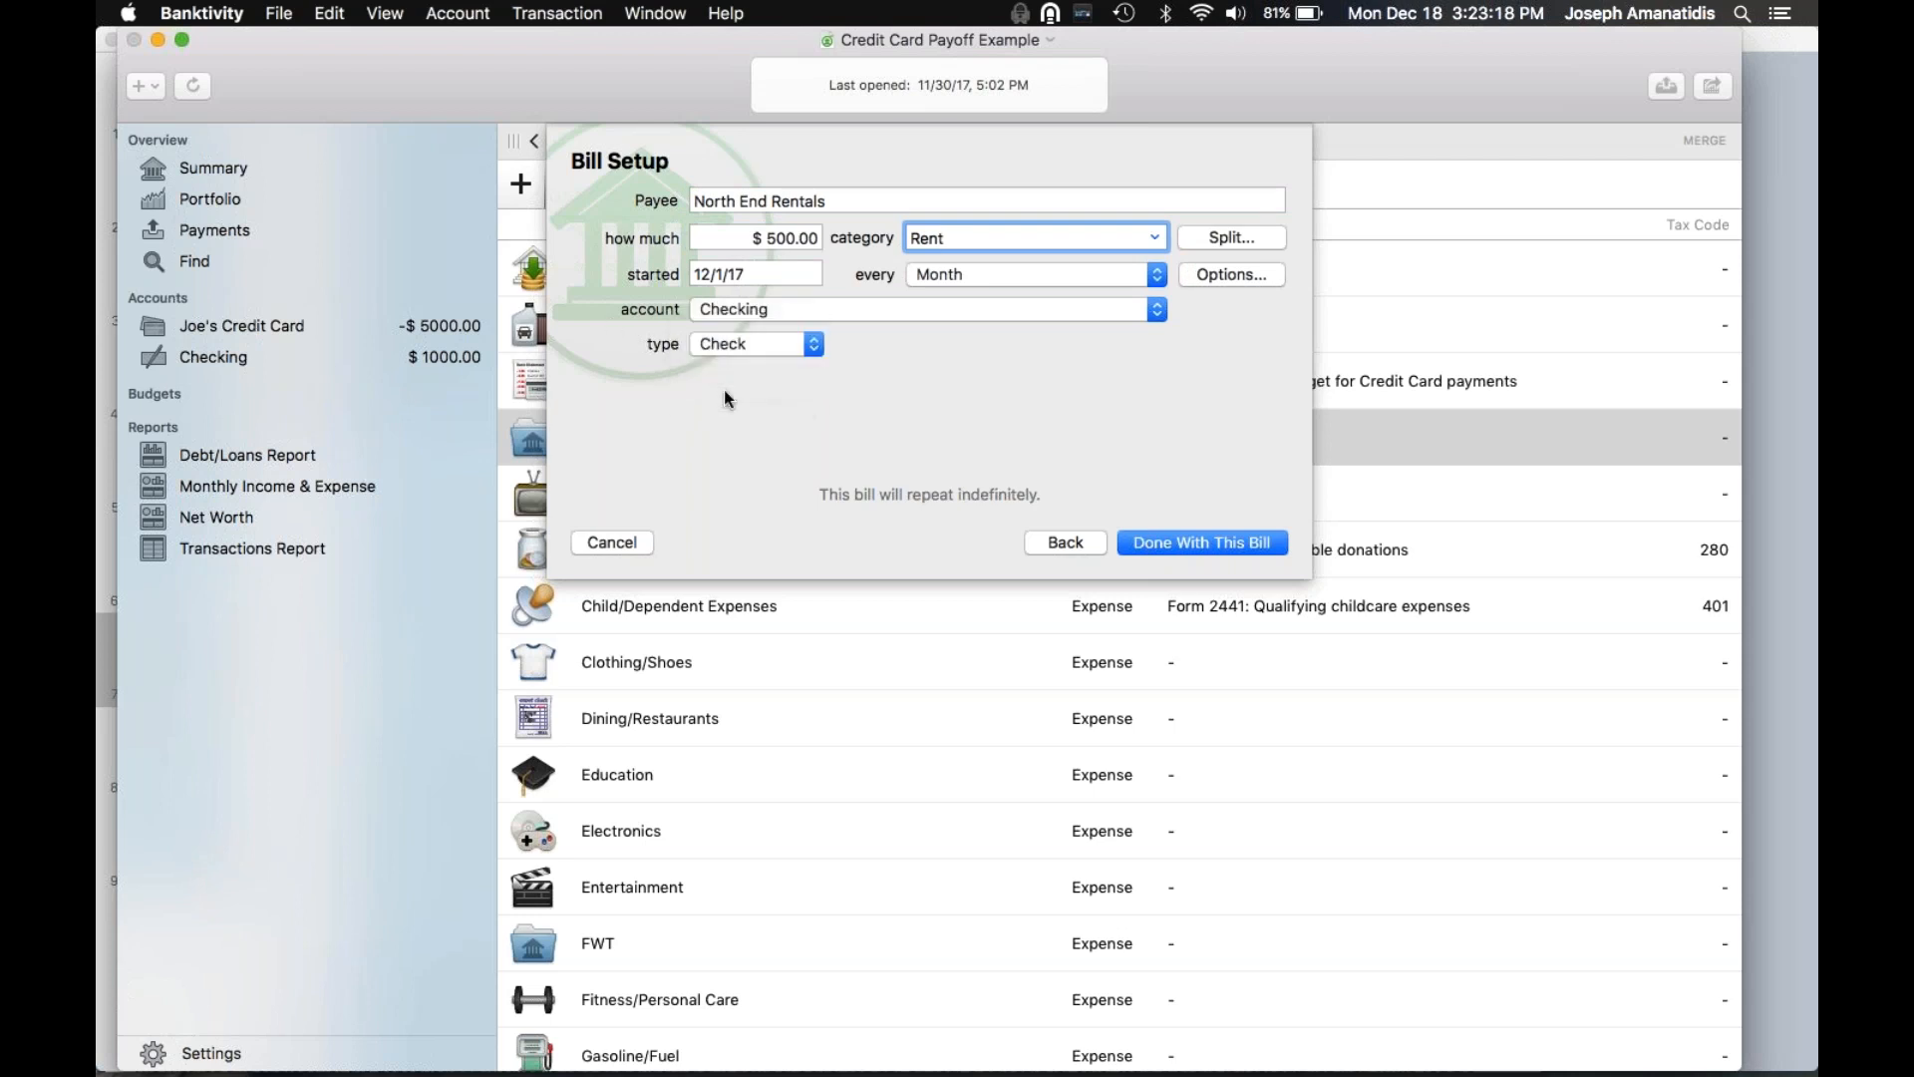
{"action": "left_click", "coordinate": [1201, 546]}
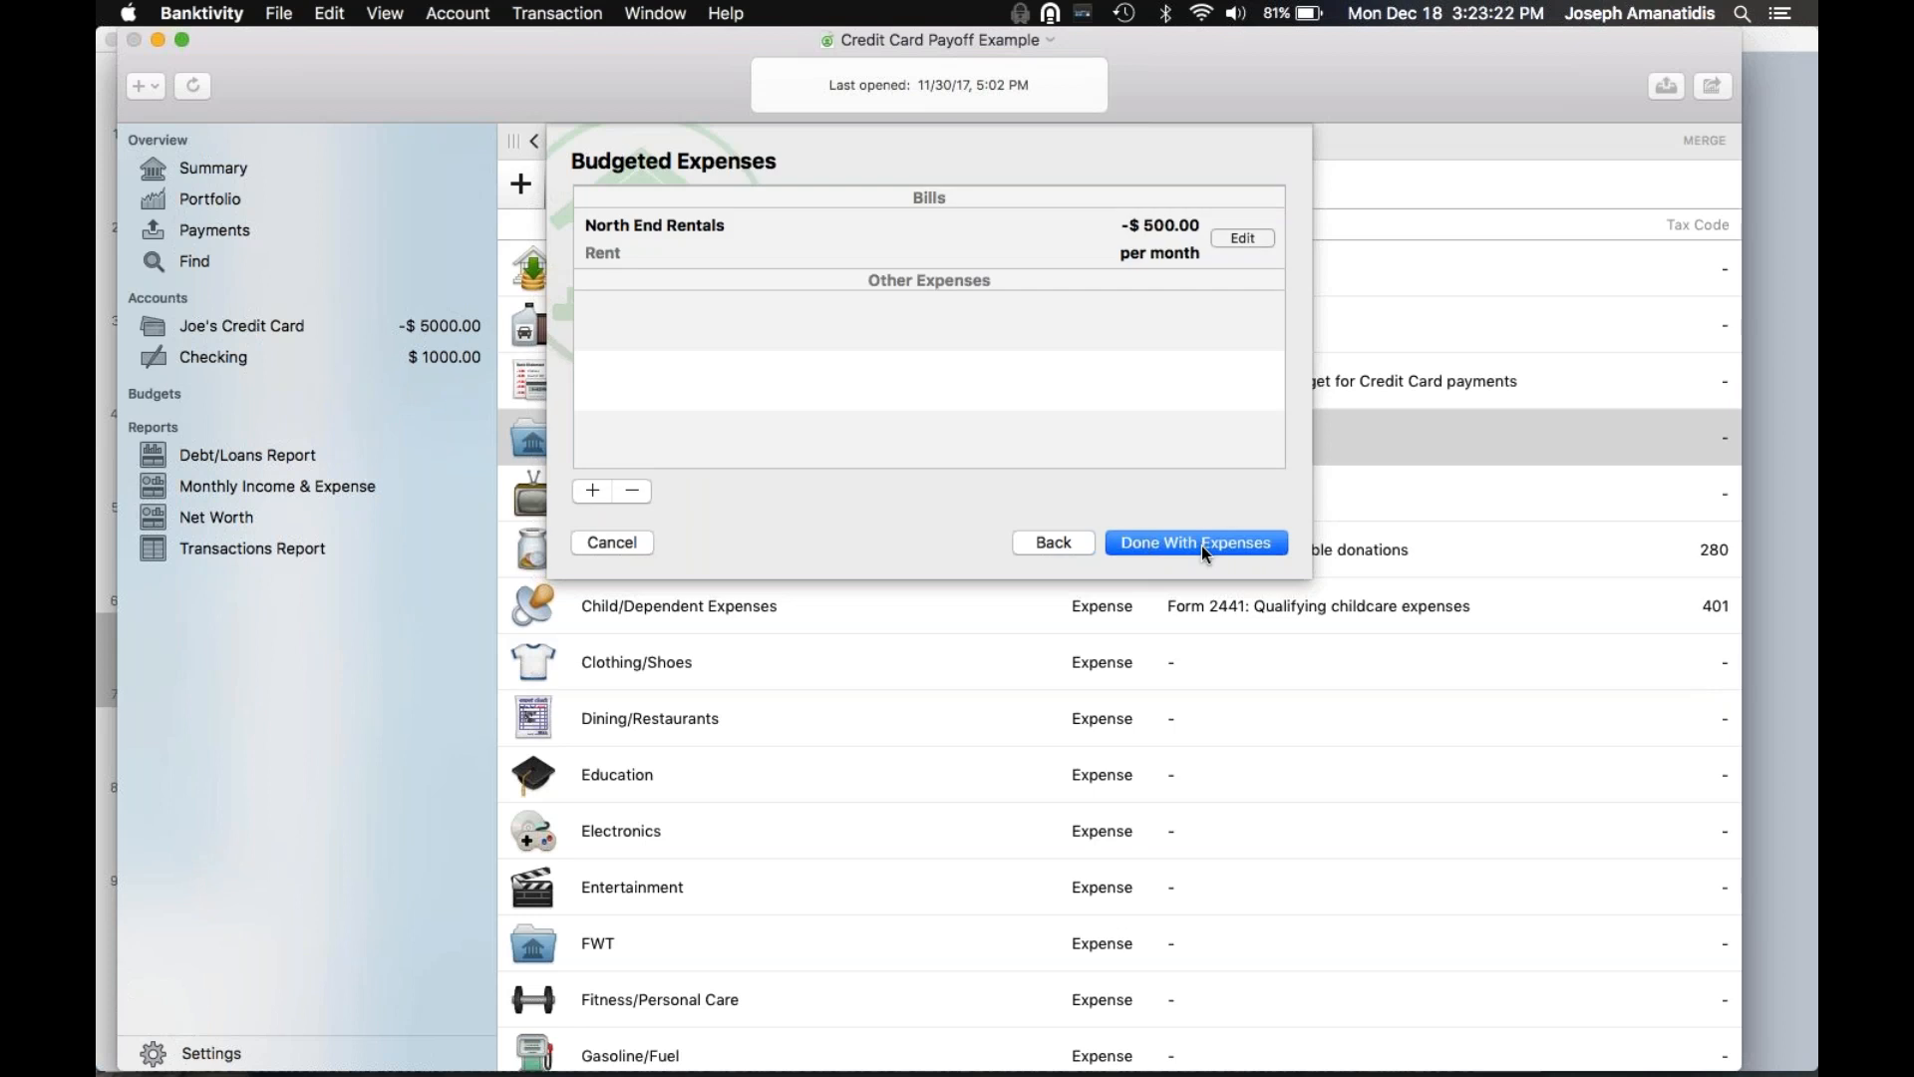
Add a second bill of $100 for Verizon Wireless in the Telephone/Cellular category
{"action": "left_click", "coordinate": [595, 491]}
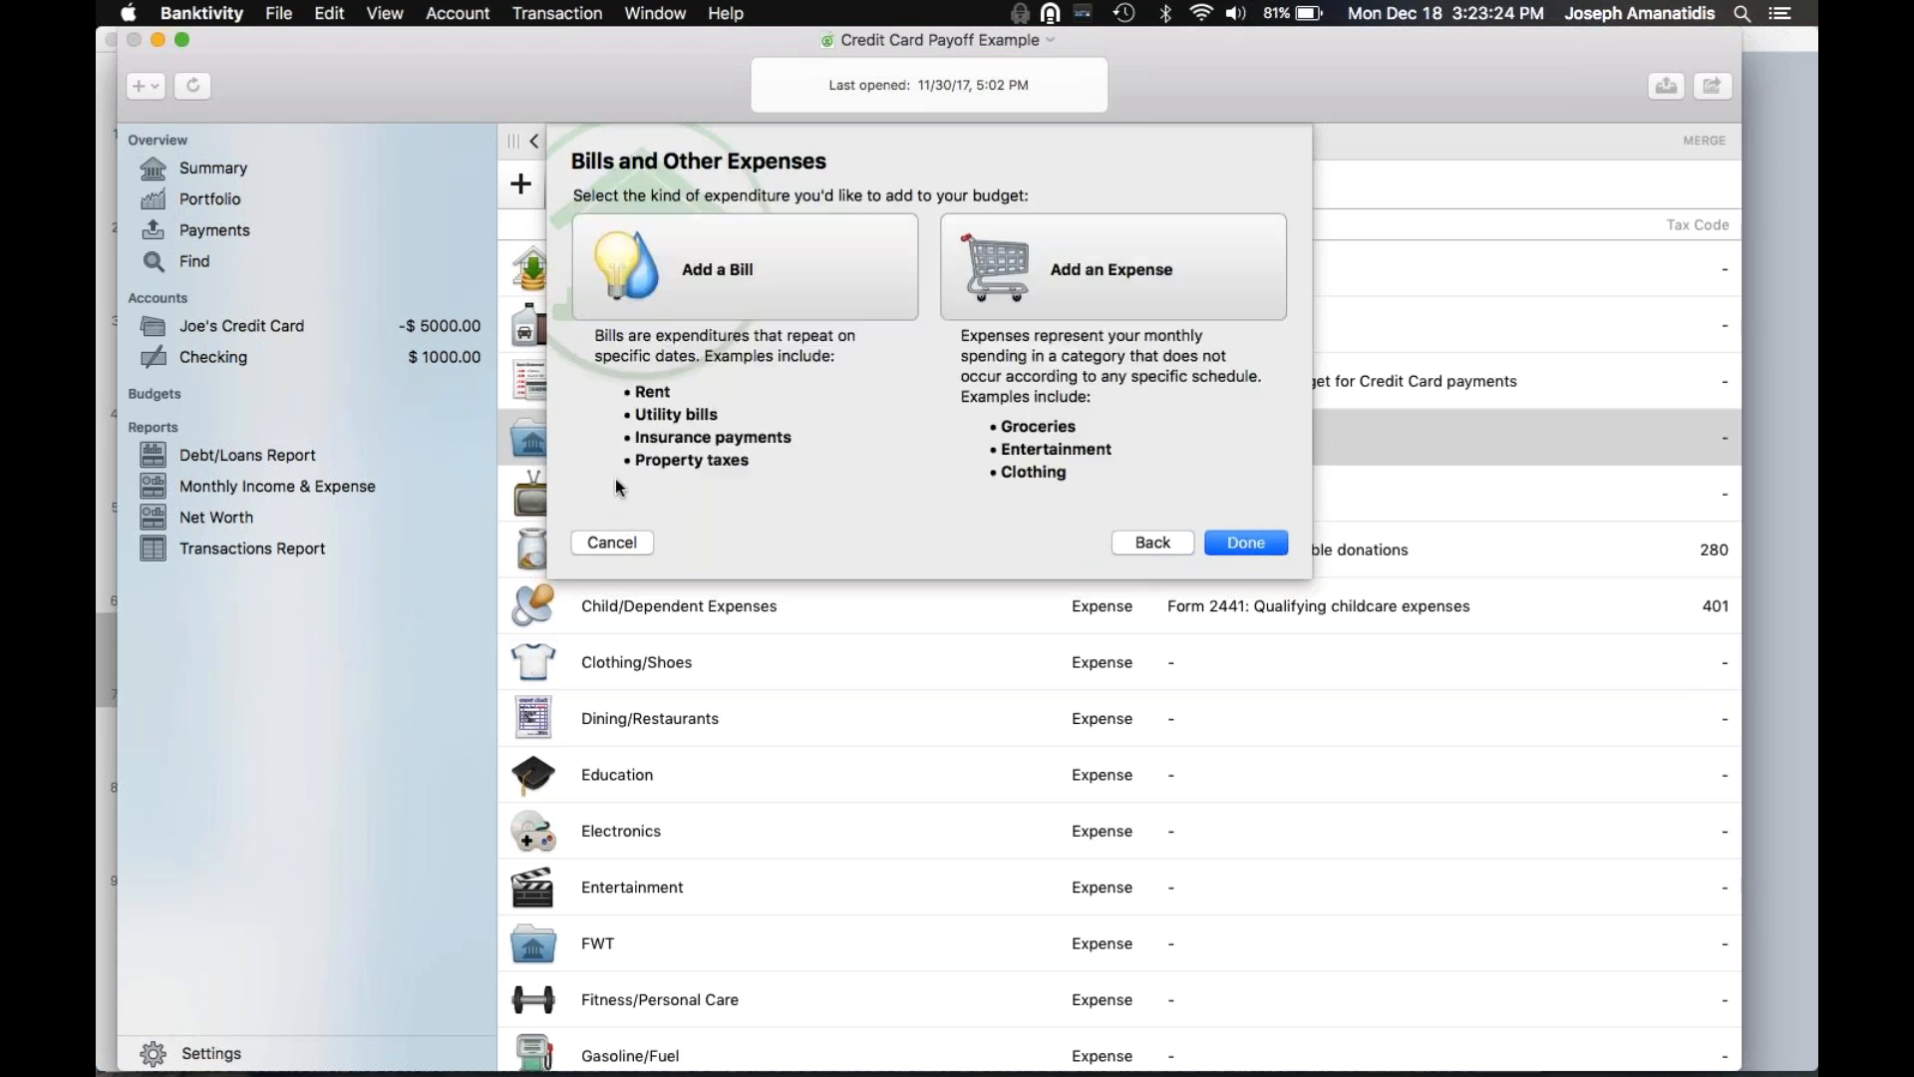
{"action": "left_click", "coordinate": [766, 327]}
{"action": "type", "text": "Veri"}
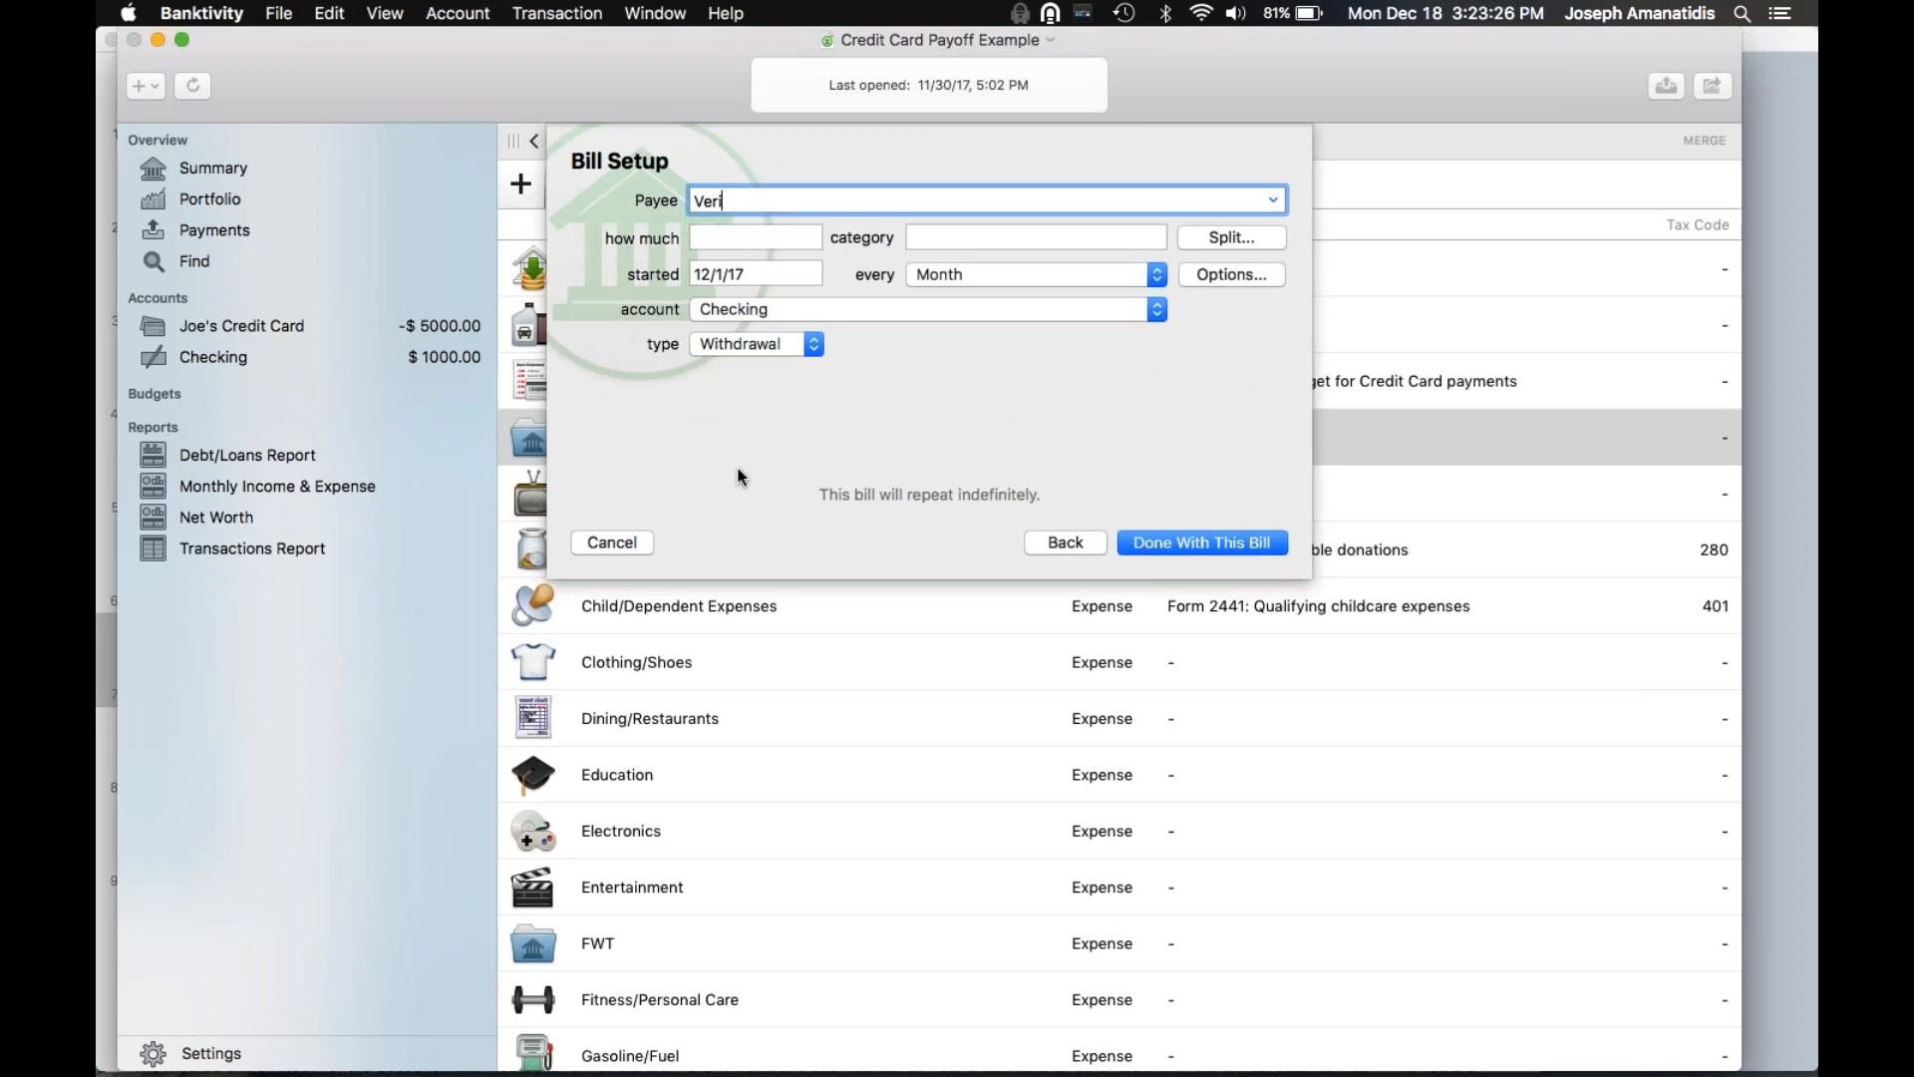
{"action": "type", "text": "zon Wireless"}
{"action": "key", "text": "Tab"}
{"action": "type", "text": "100"}
{"action": "key", "text": "Tab"}
{"action": "type", "text": "Tel"}
{"action": "key", "text": "Return"}
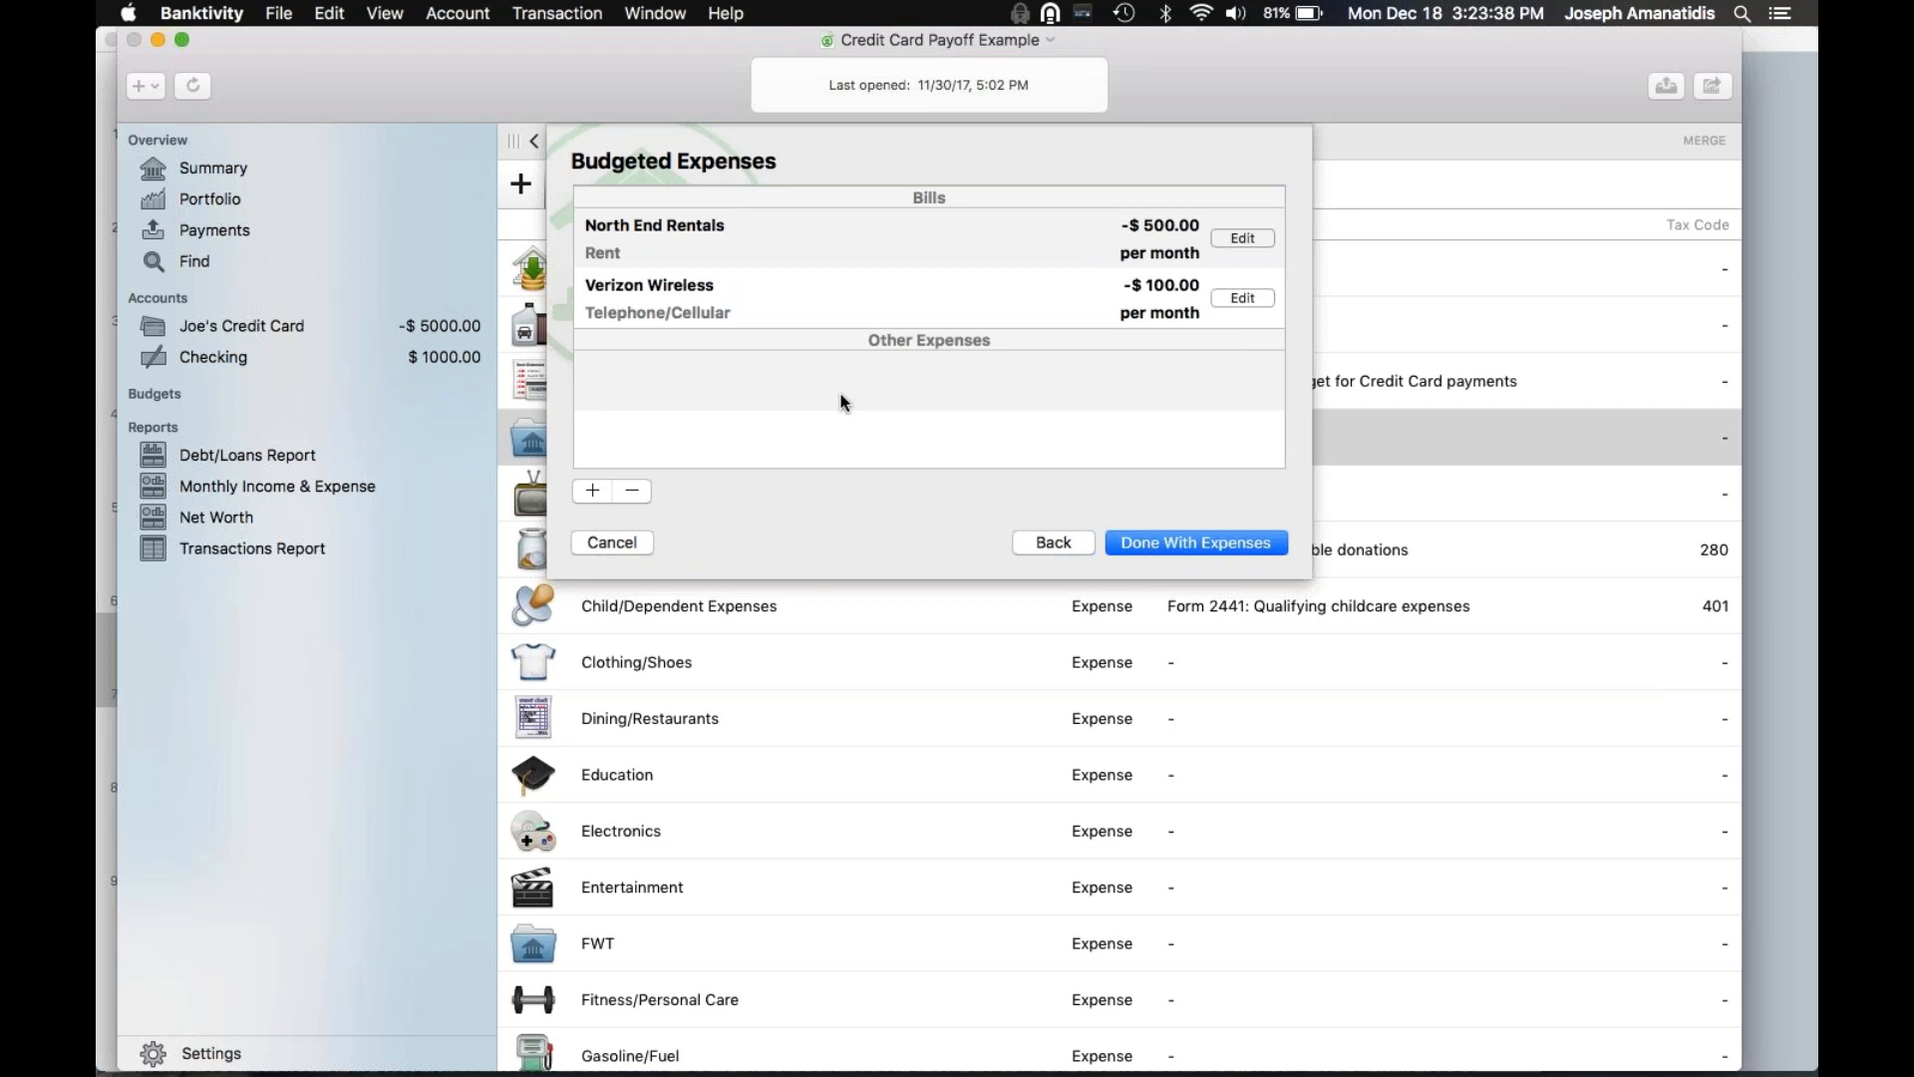
Add an unscheduled expense of $400 per month in the Groceries category
{"action": "left_click", "coordinate": [601, 498]}
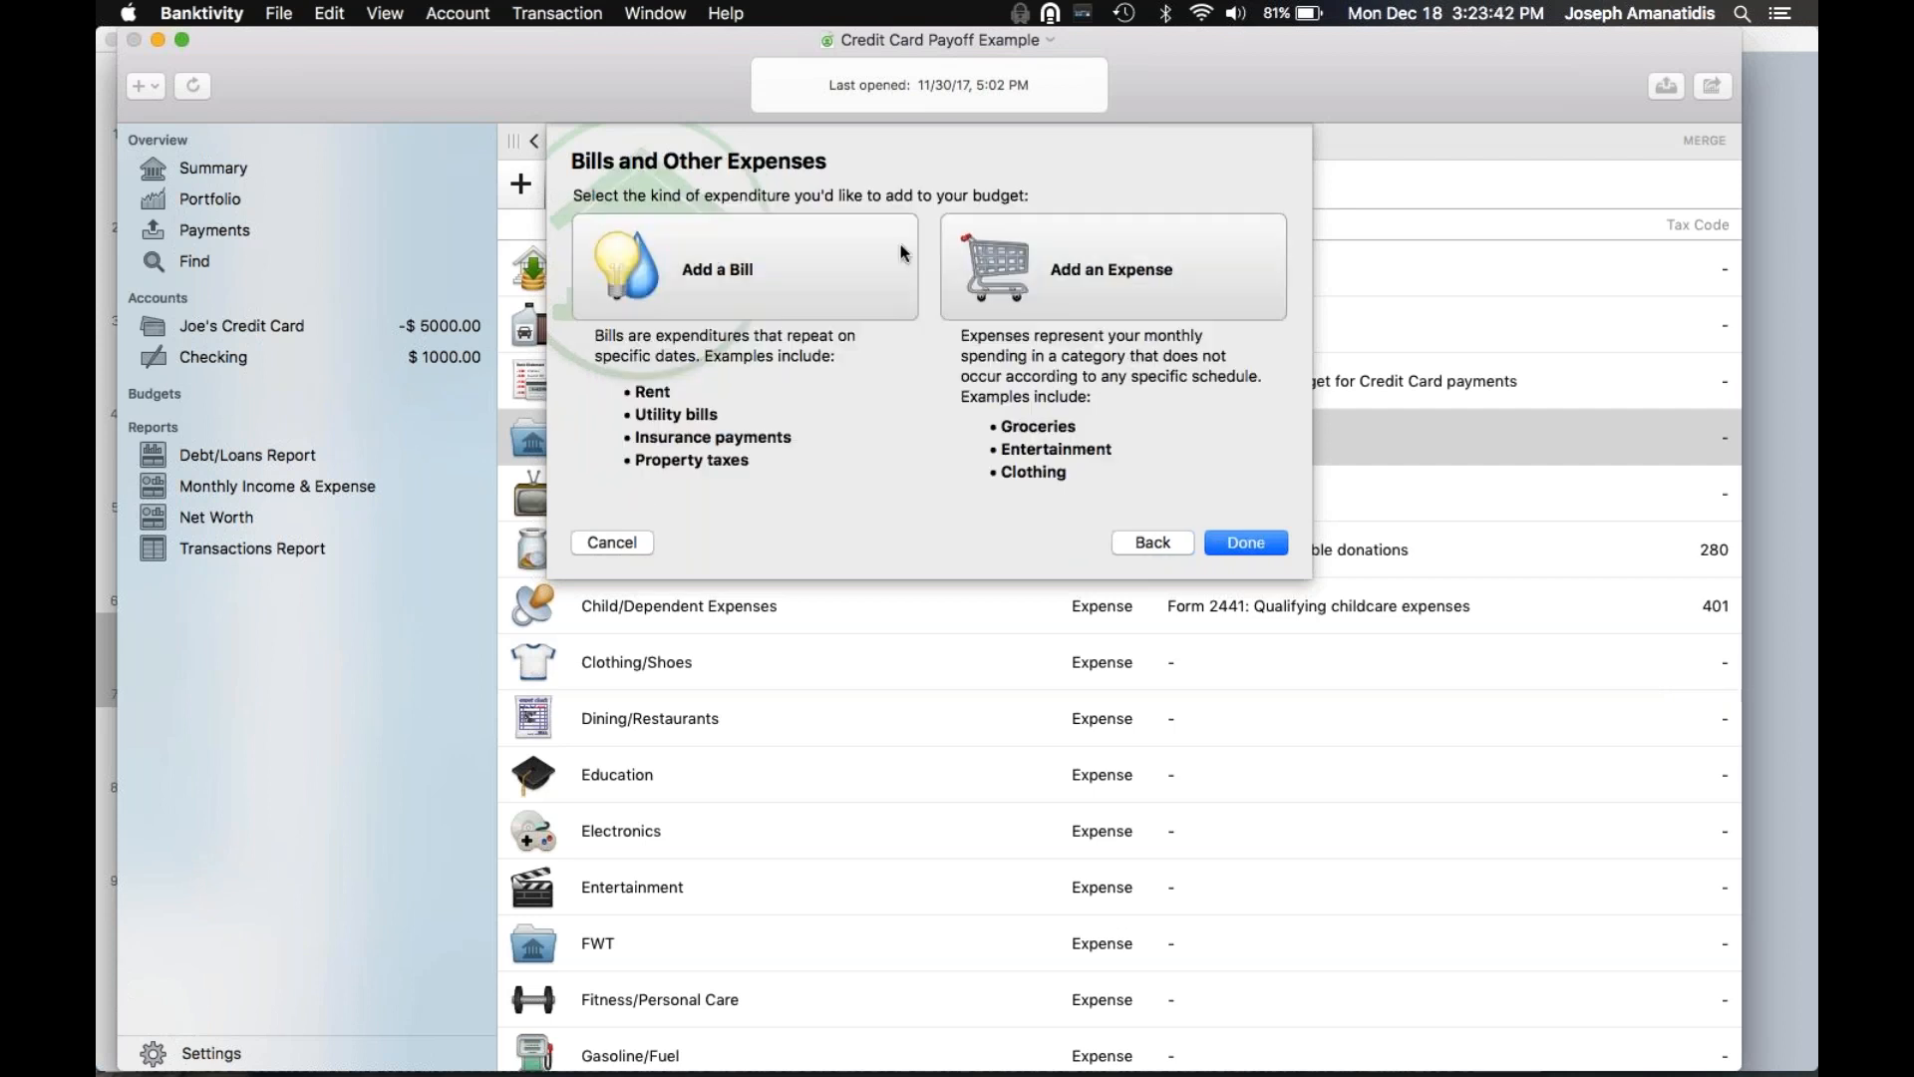
{"action": "left_click", "coordinate": [1003, 274]}
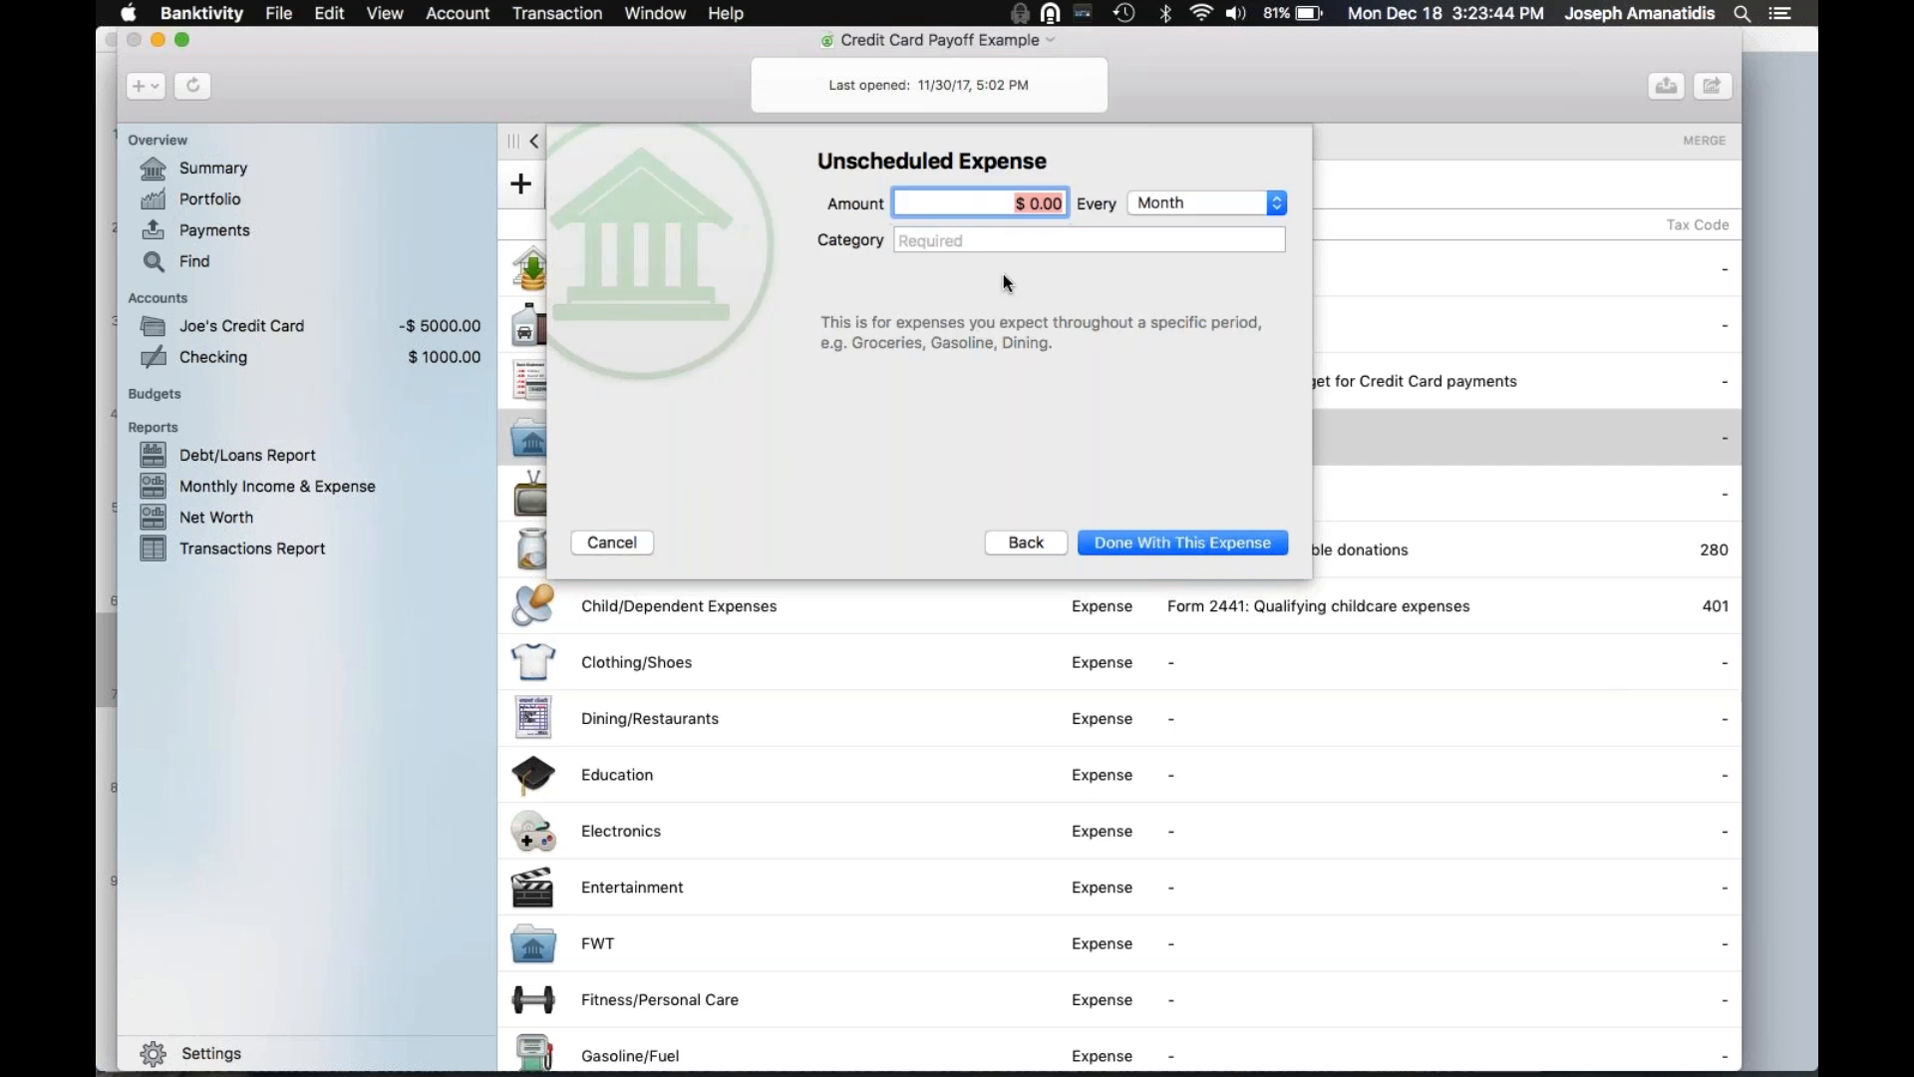
{"action": "type", "text": "400"}
{"action": "key", "text": "Tab"}
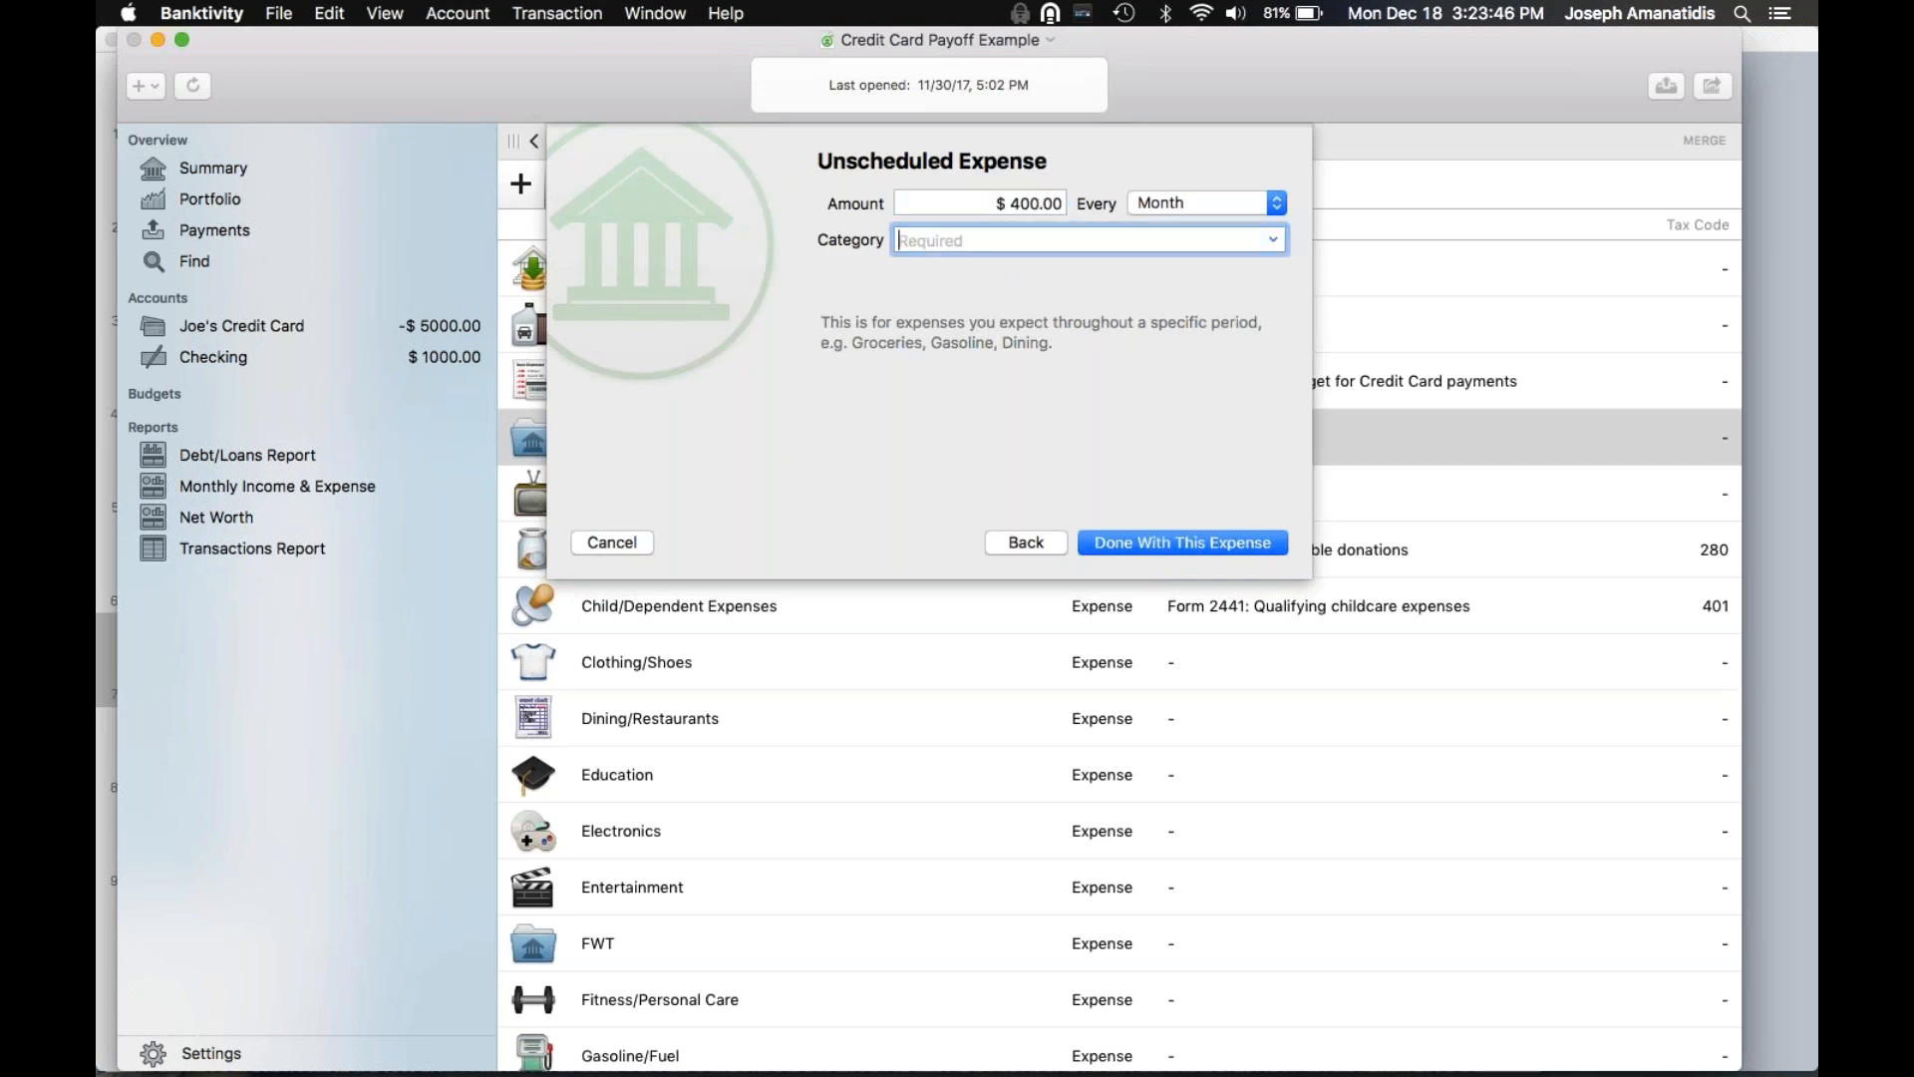
{"action": "type", "text": "Groceries"}
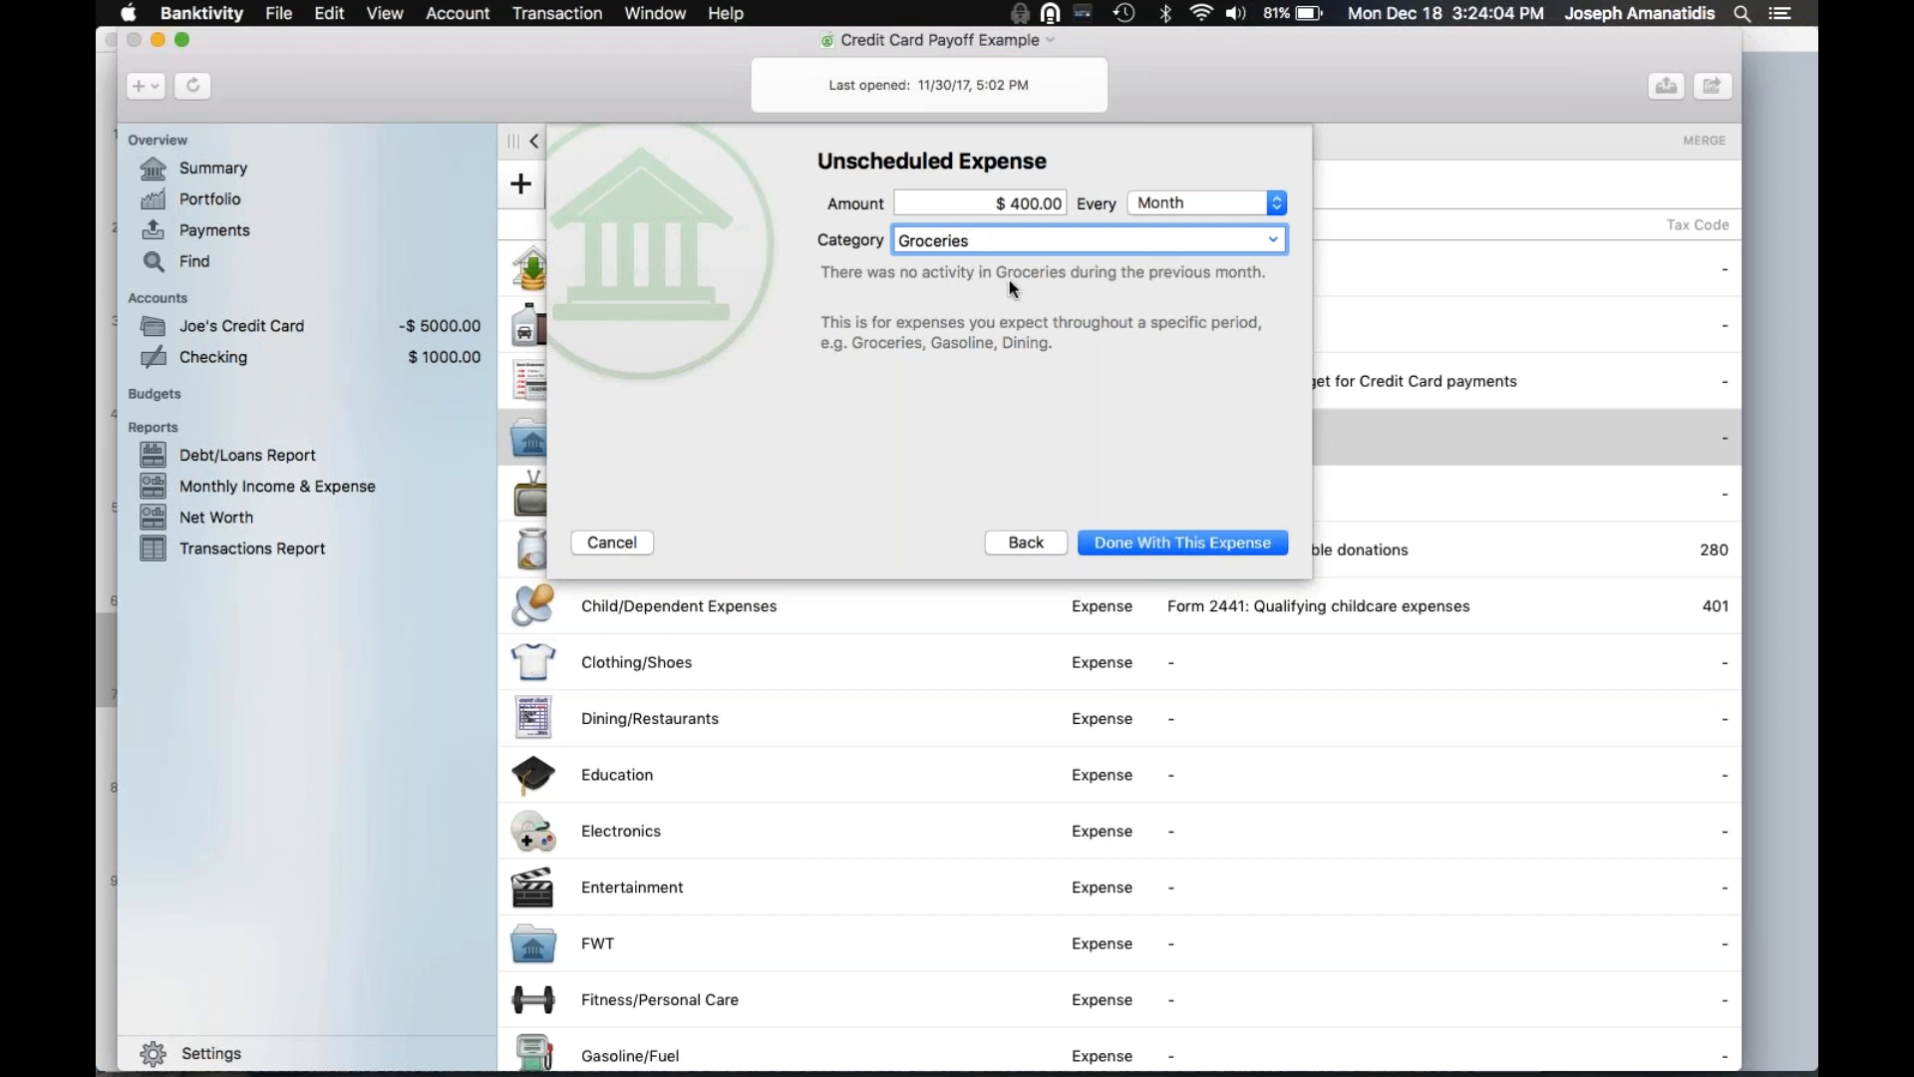
{"action": "left_click", "coordinate": [1123, 541]}
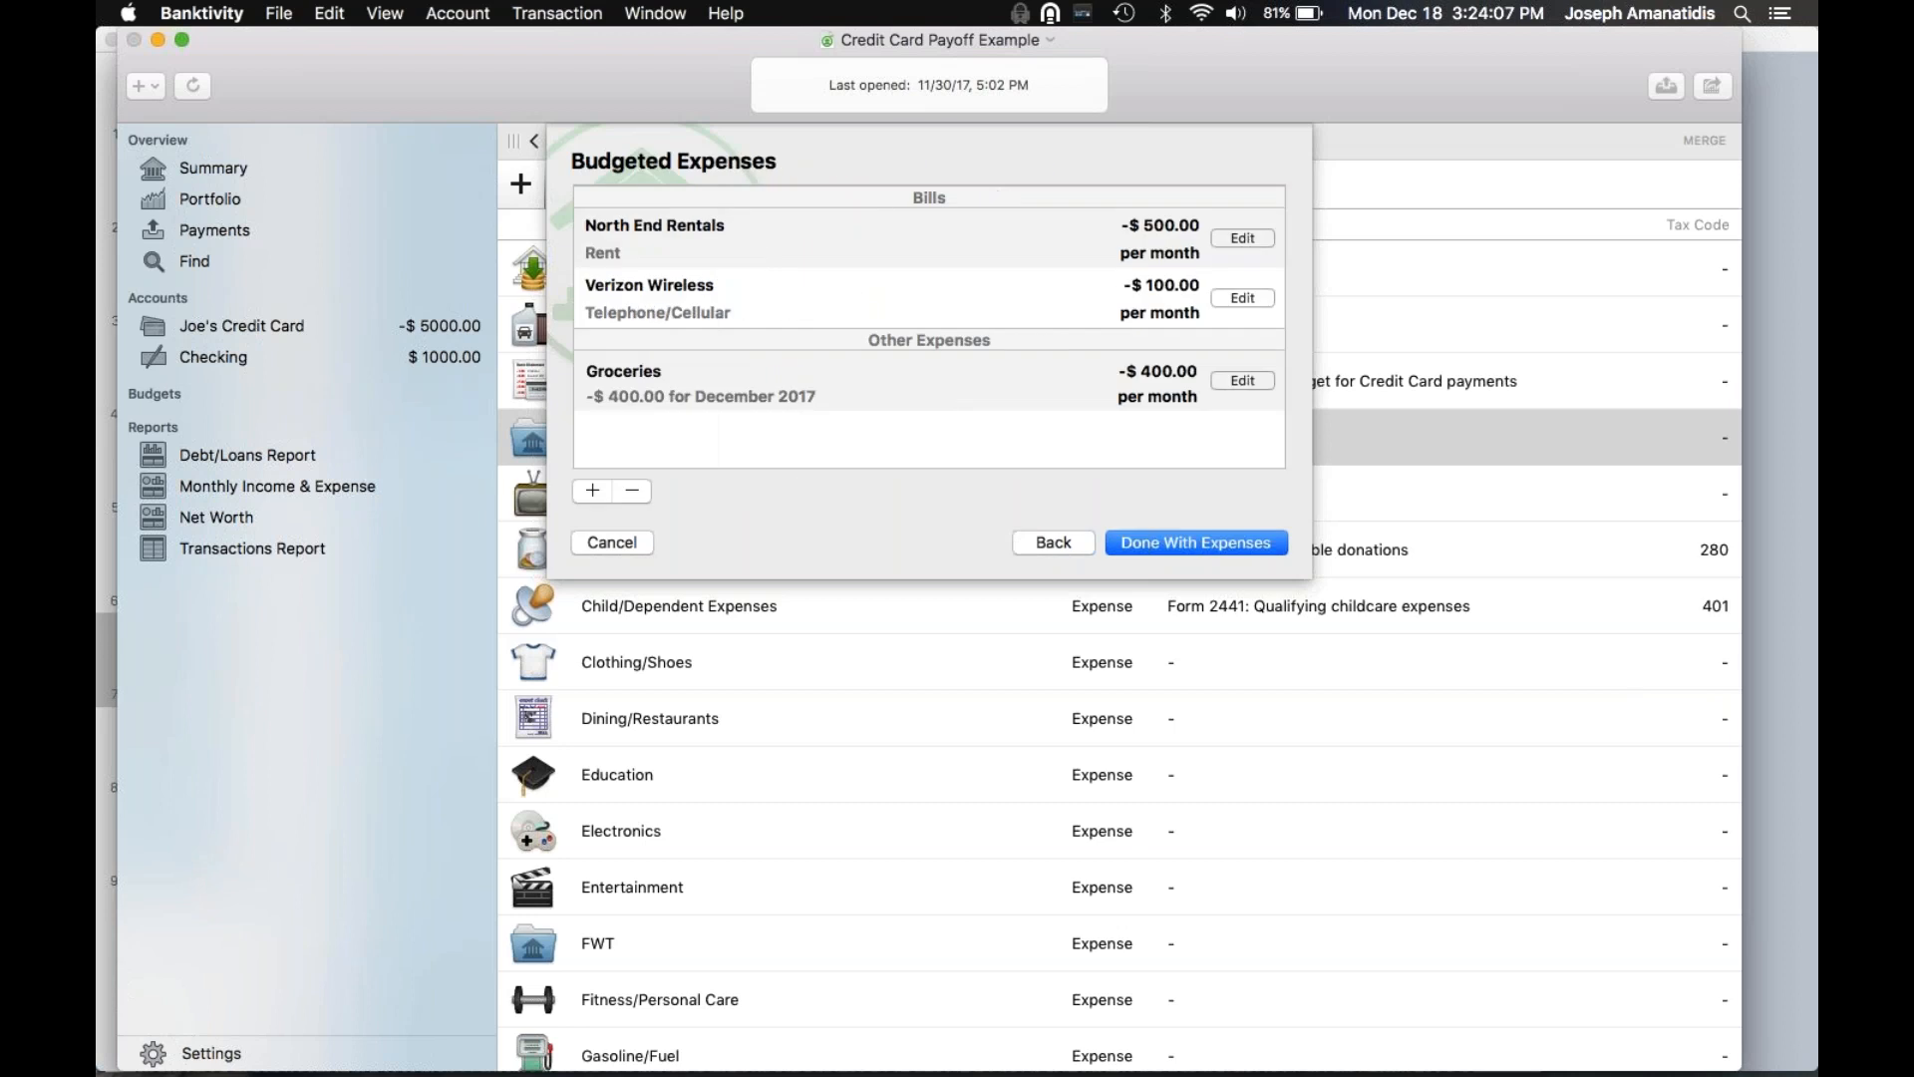
Add an unscheduled expense of $300 per month in the CC Debt Payment category
{"action": "left_click", "coordinate": [593, 491]}
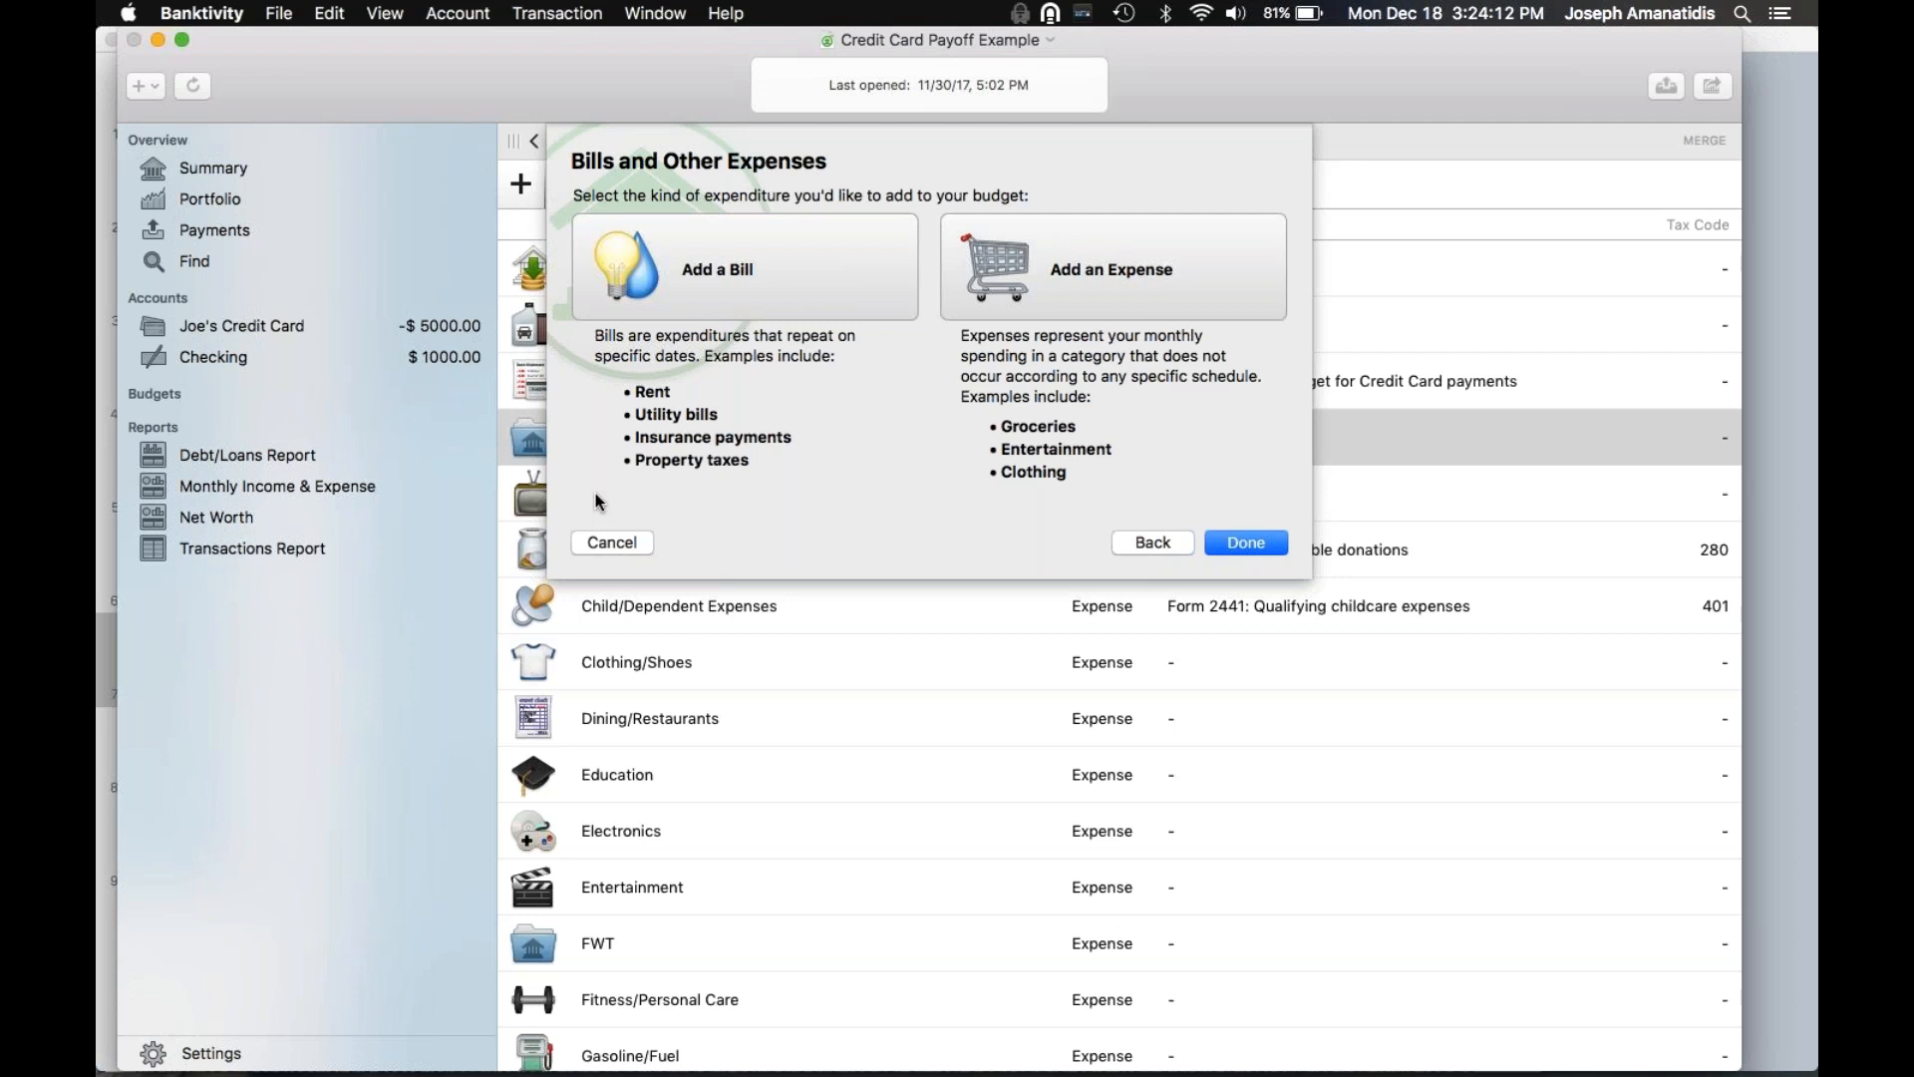
{"action": "left_click", "coordinate": [974, 307]}
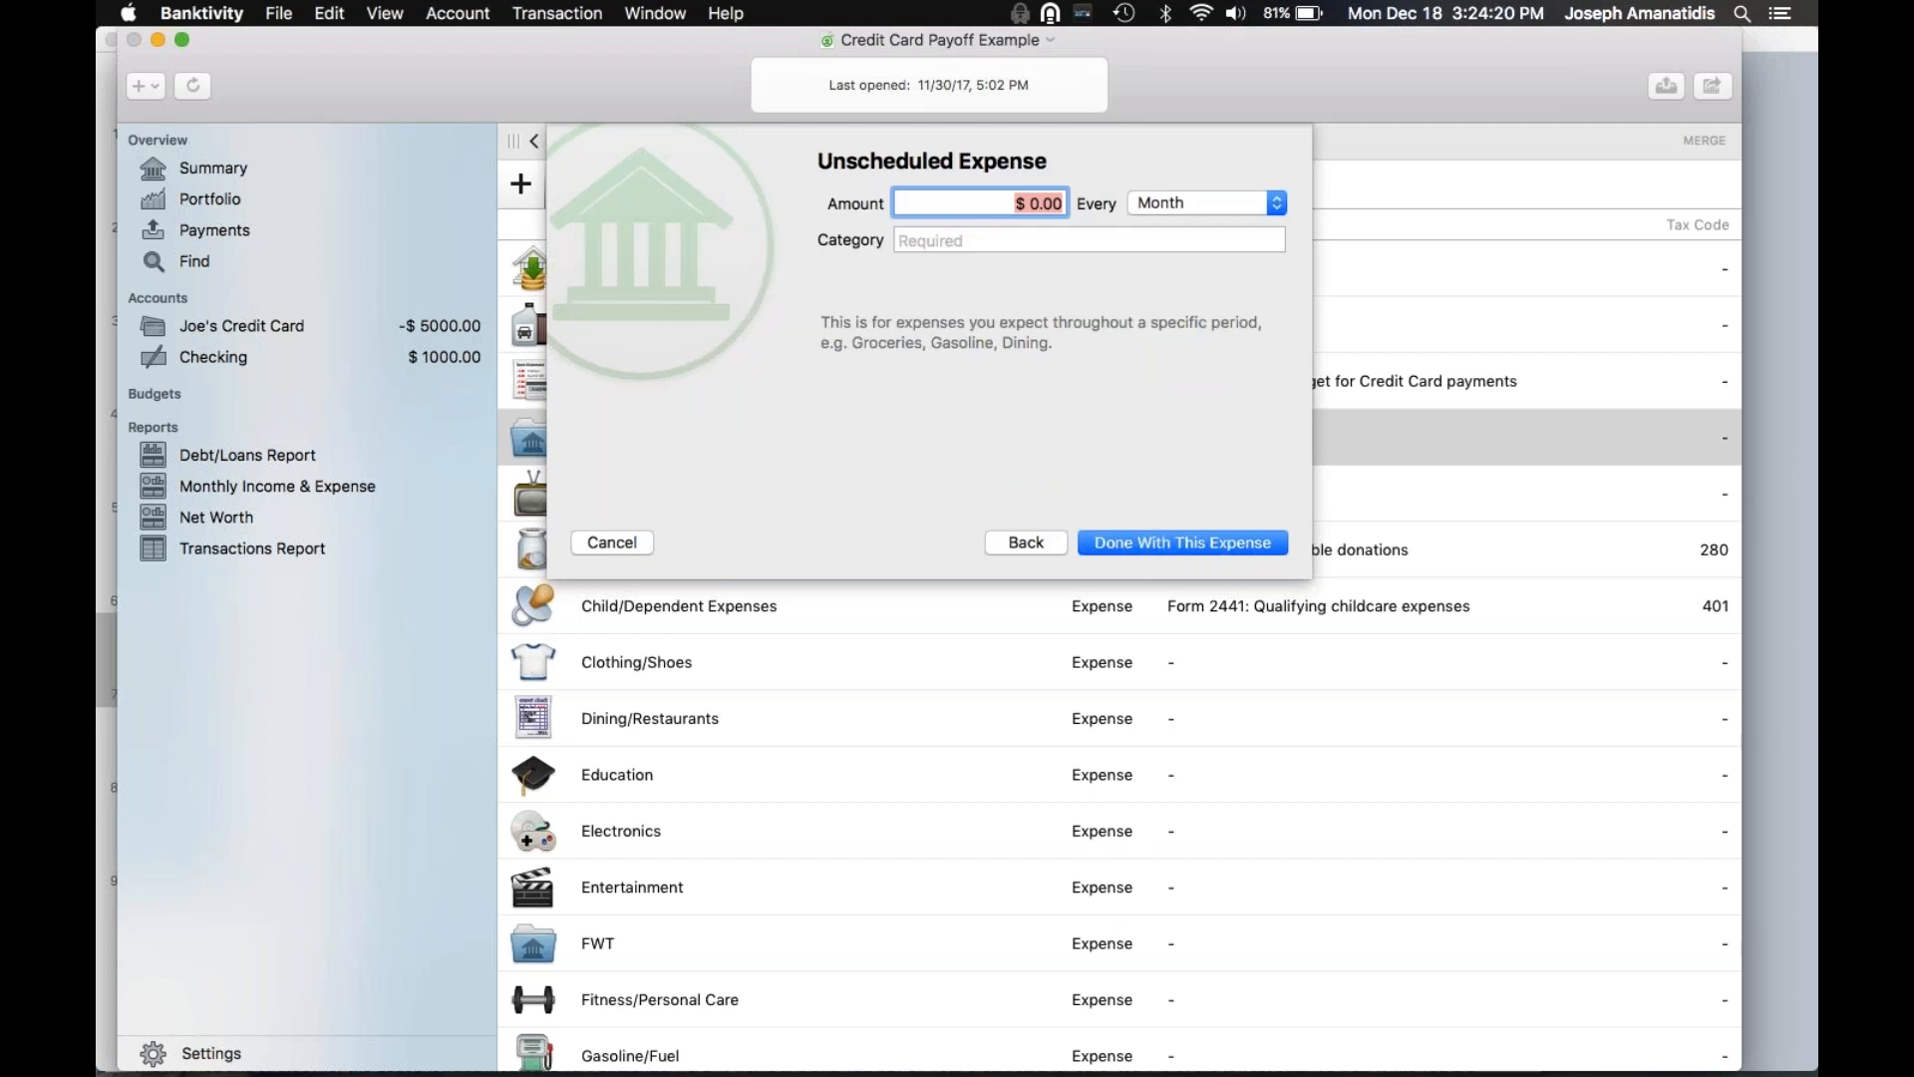
{"action": "type", "text": "300"}
{"action": "key", "text": "Tab"}
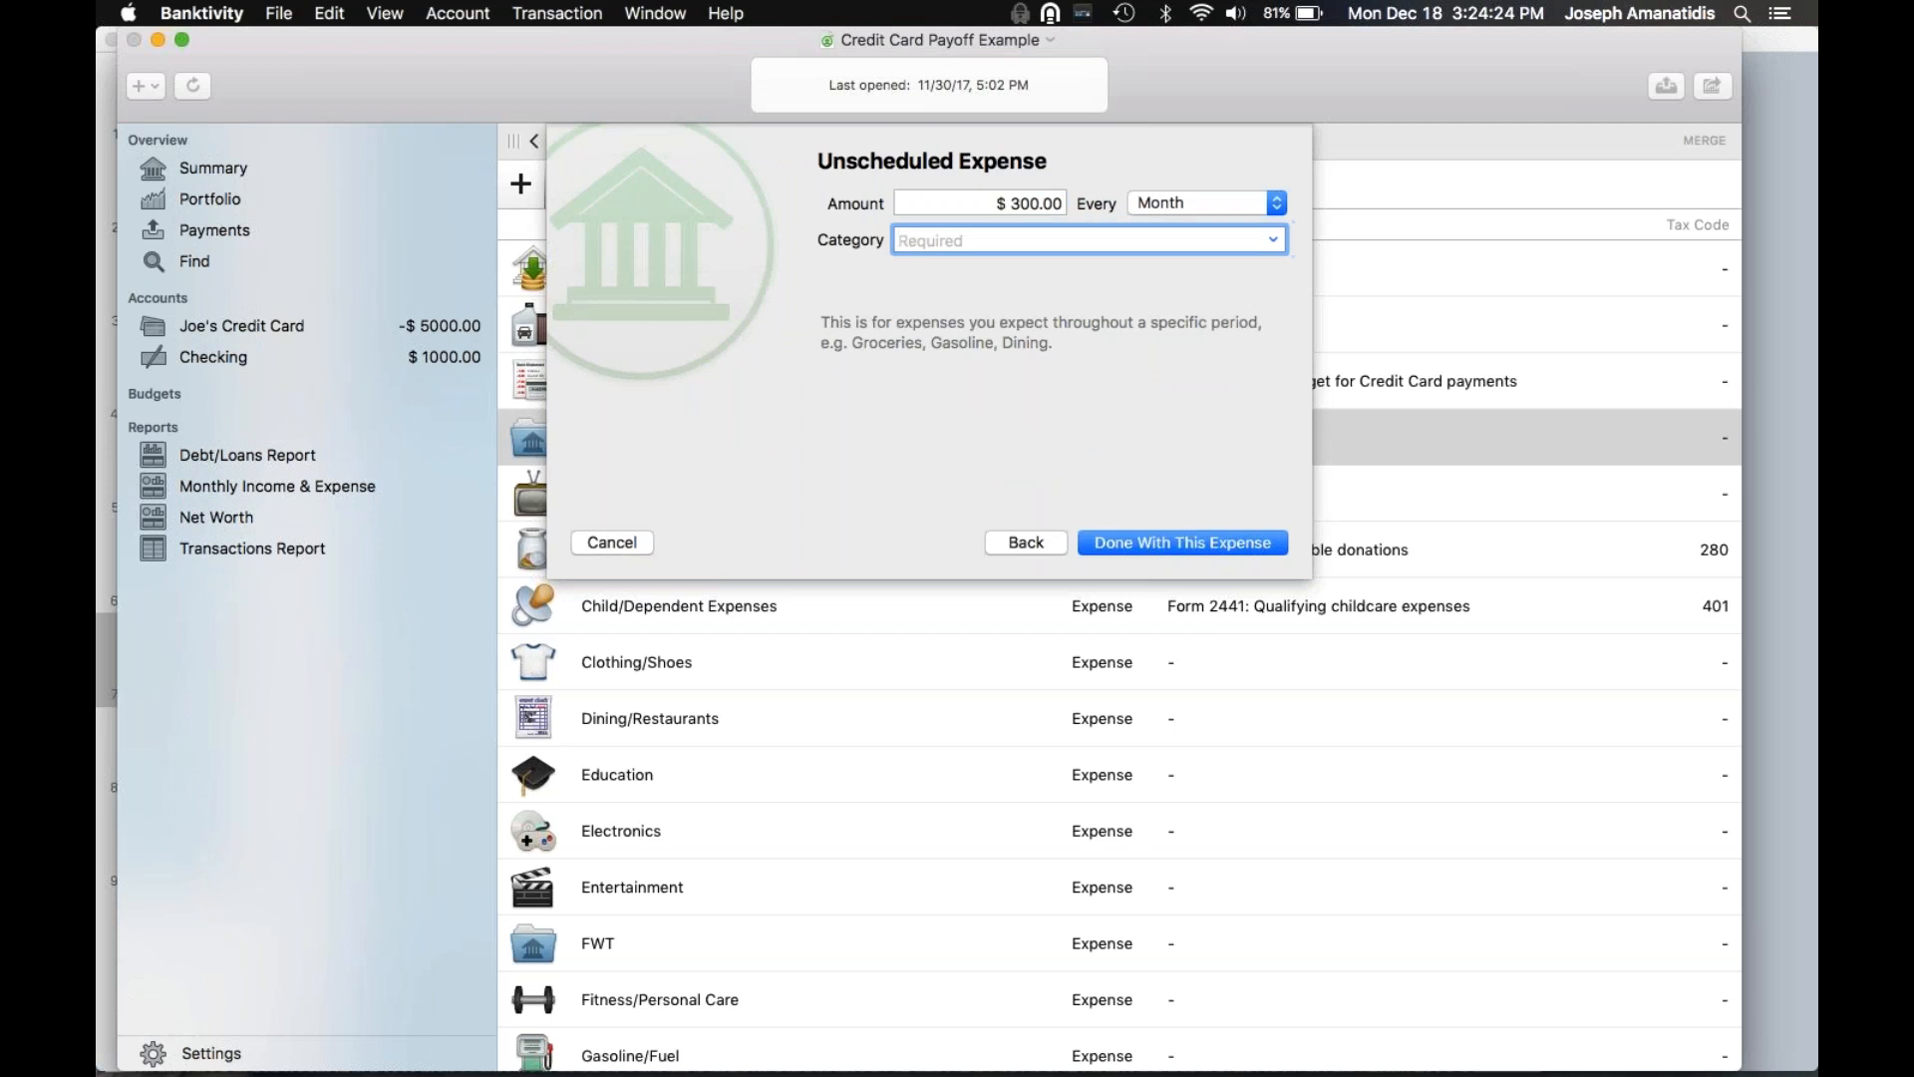
{"action": "type", "text": "CC Debt Payment"}
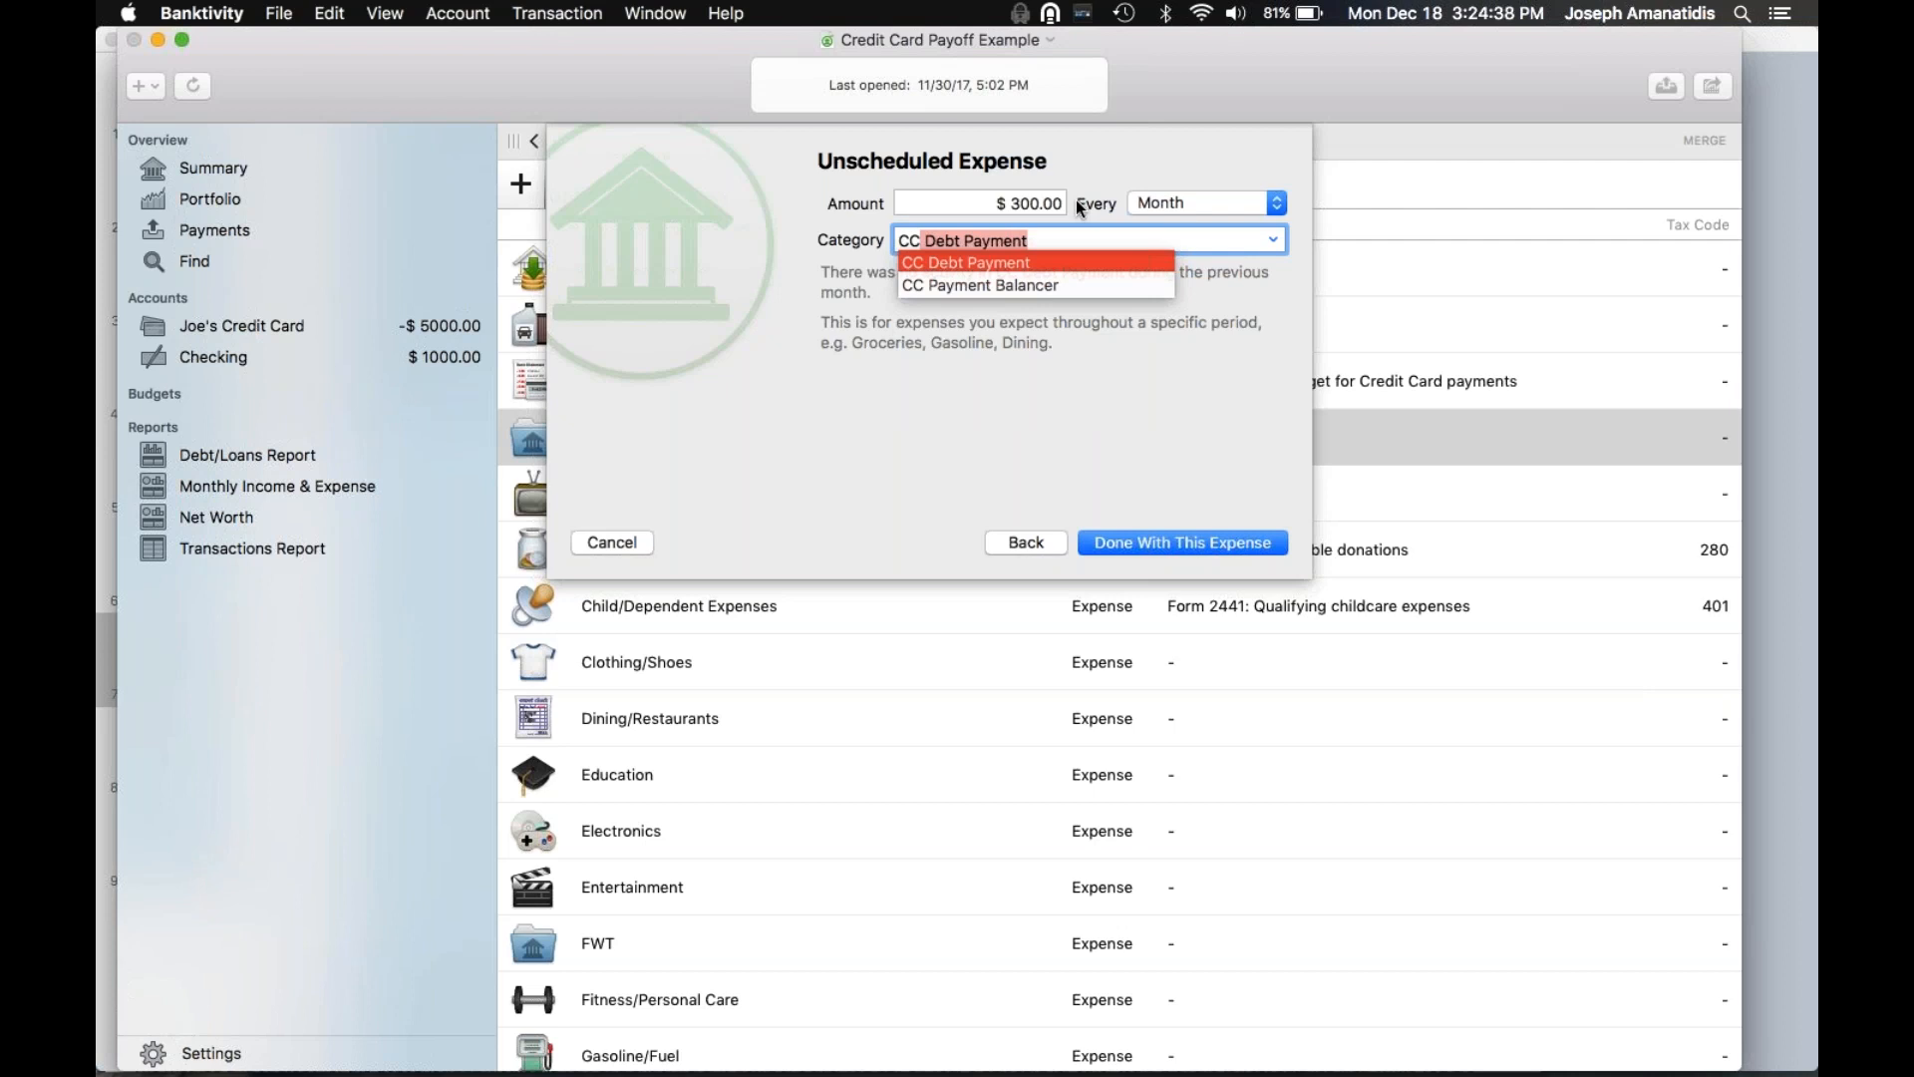
{"action": "left_click", "coordinate": [1010, 205]}
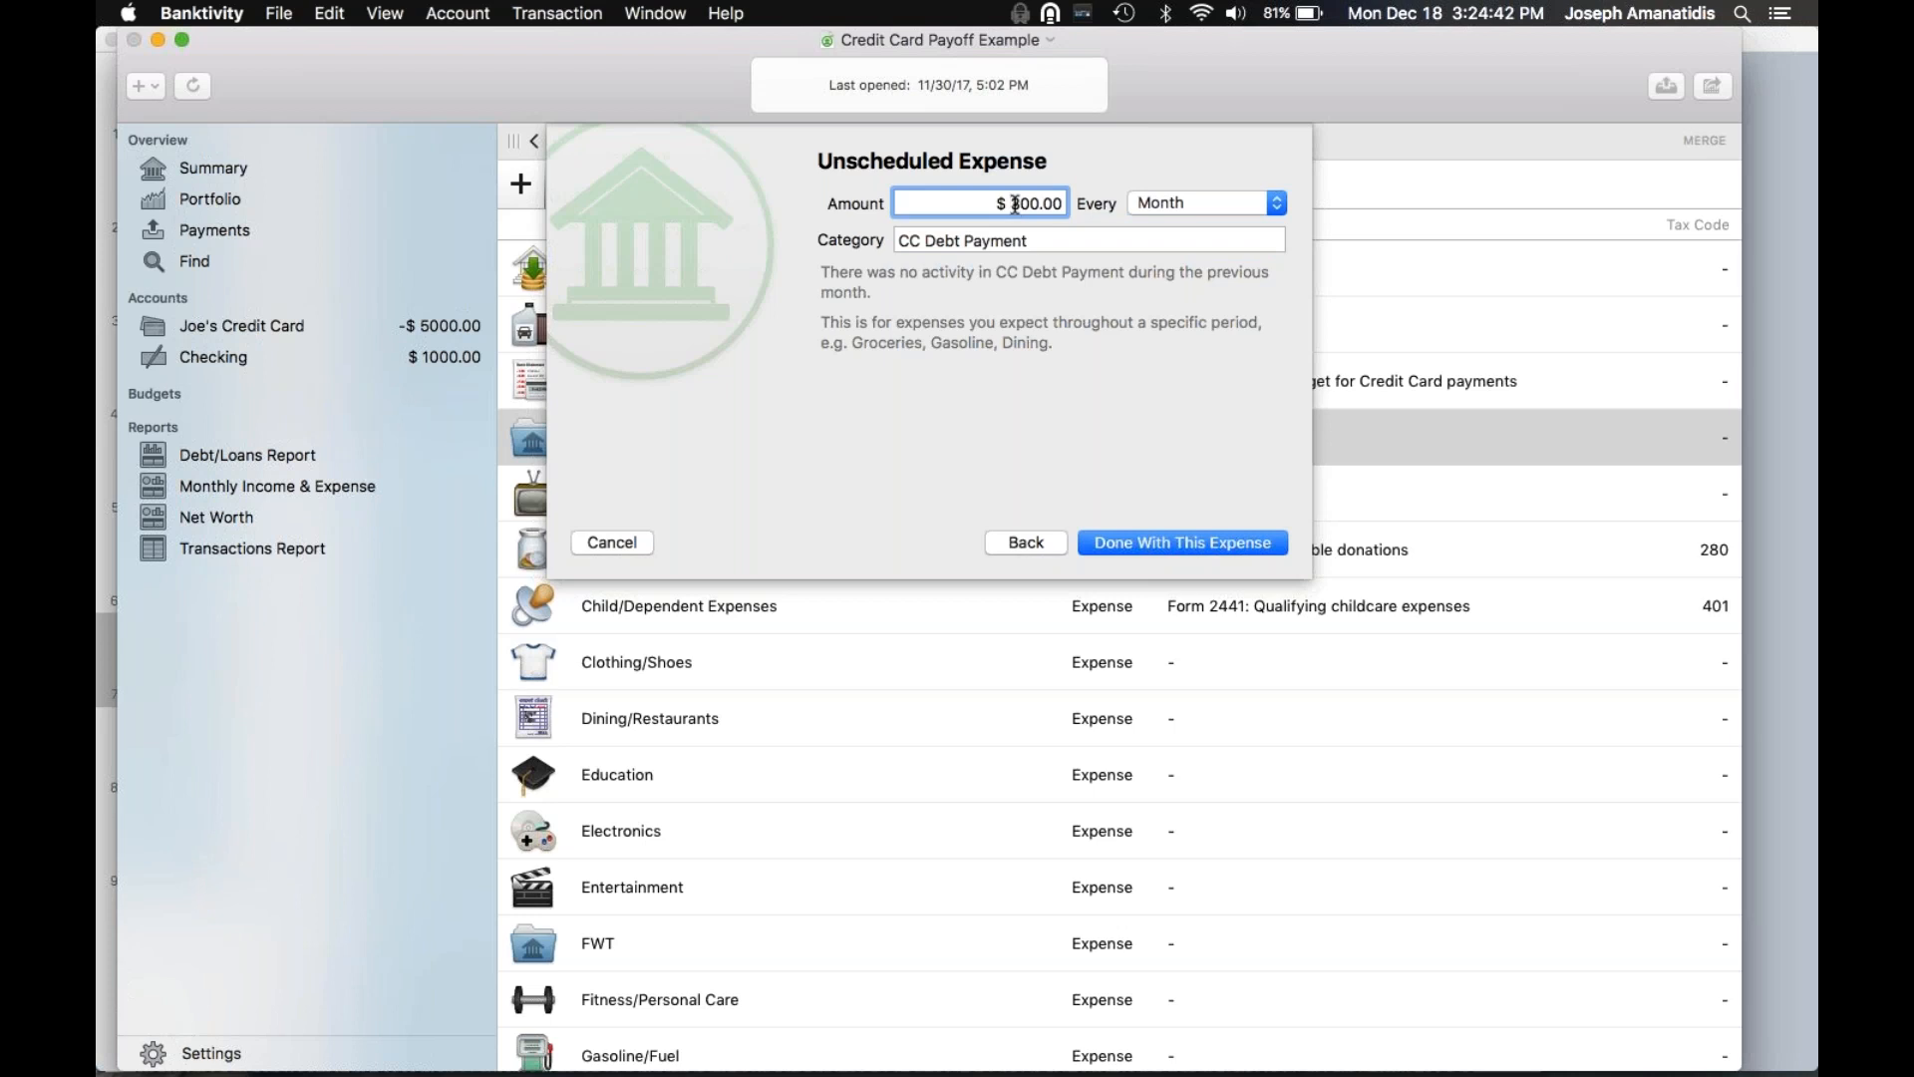
{"action": "left_click", "coordinate": [910, 240]}
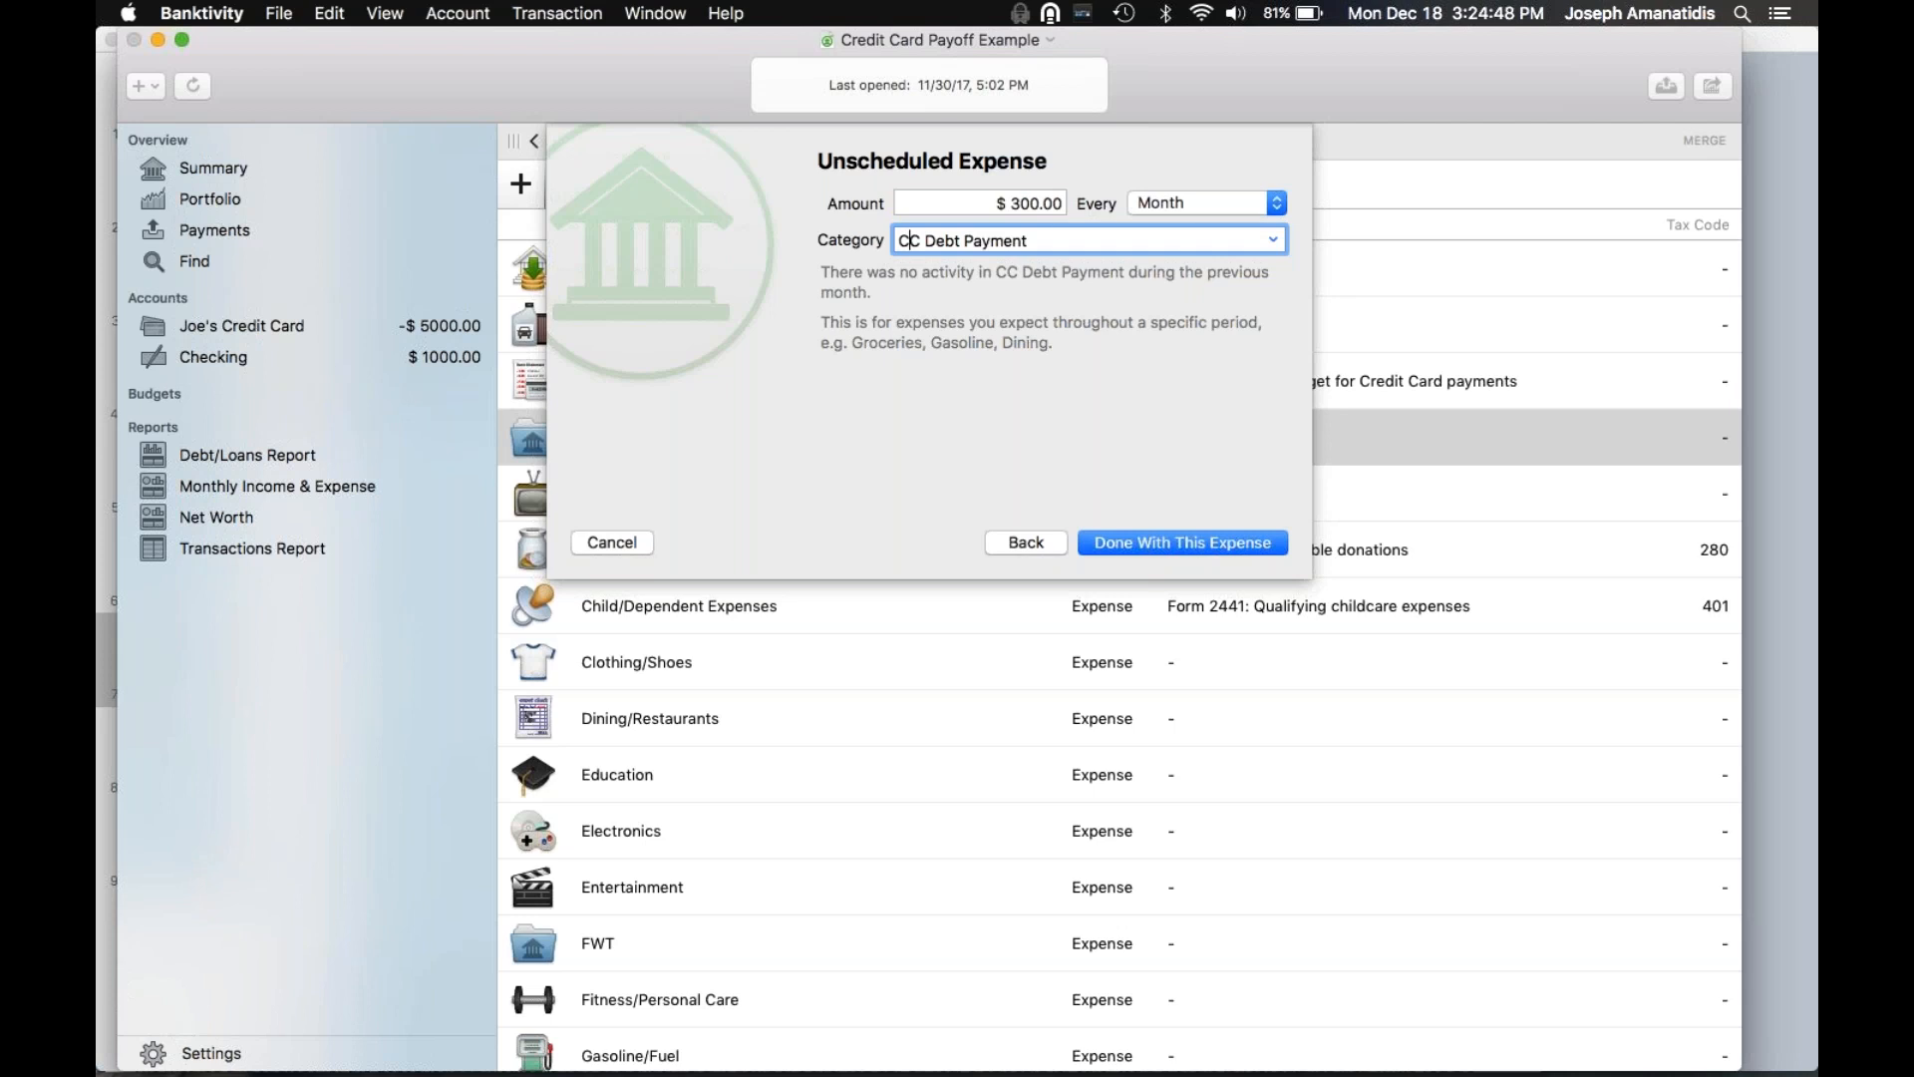
{"action": "key", "text": "Return"}
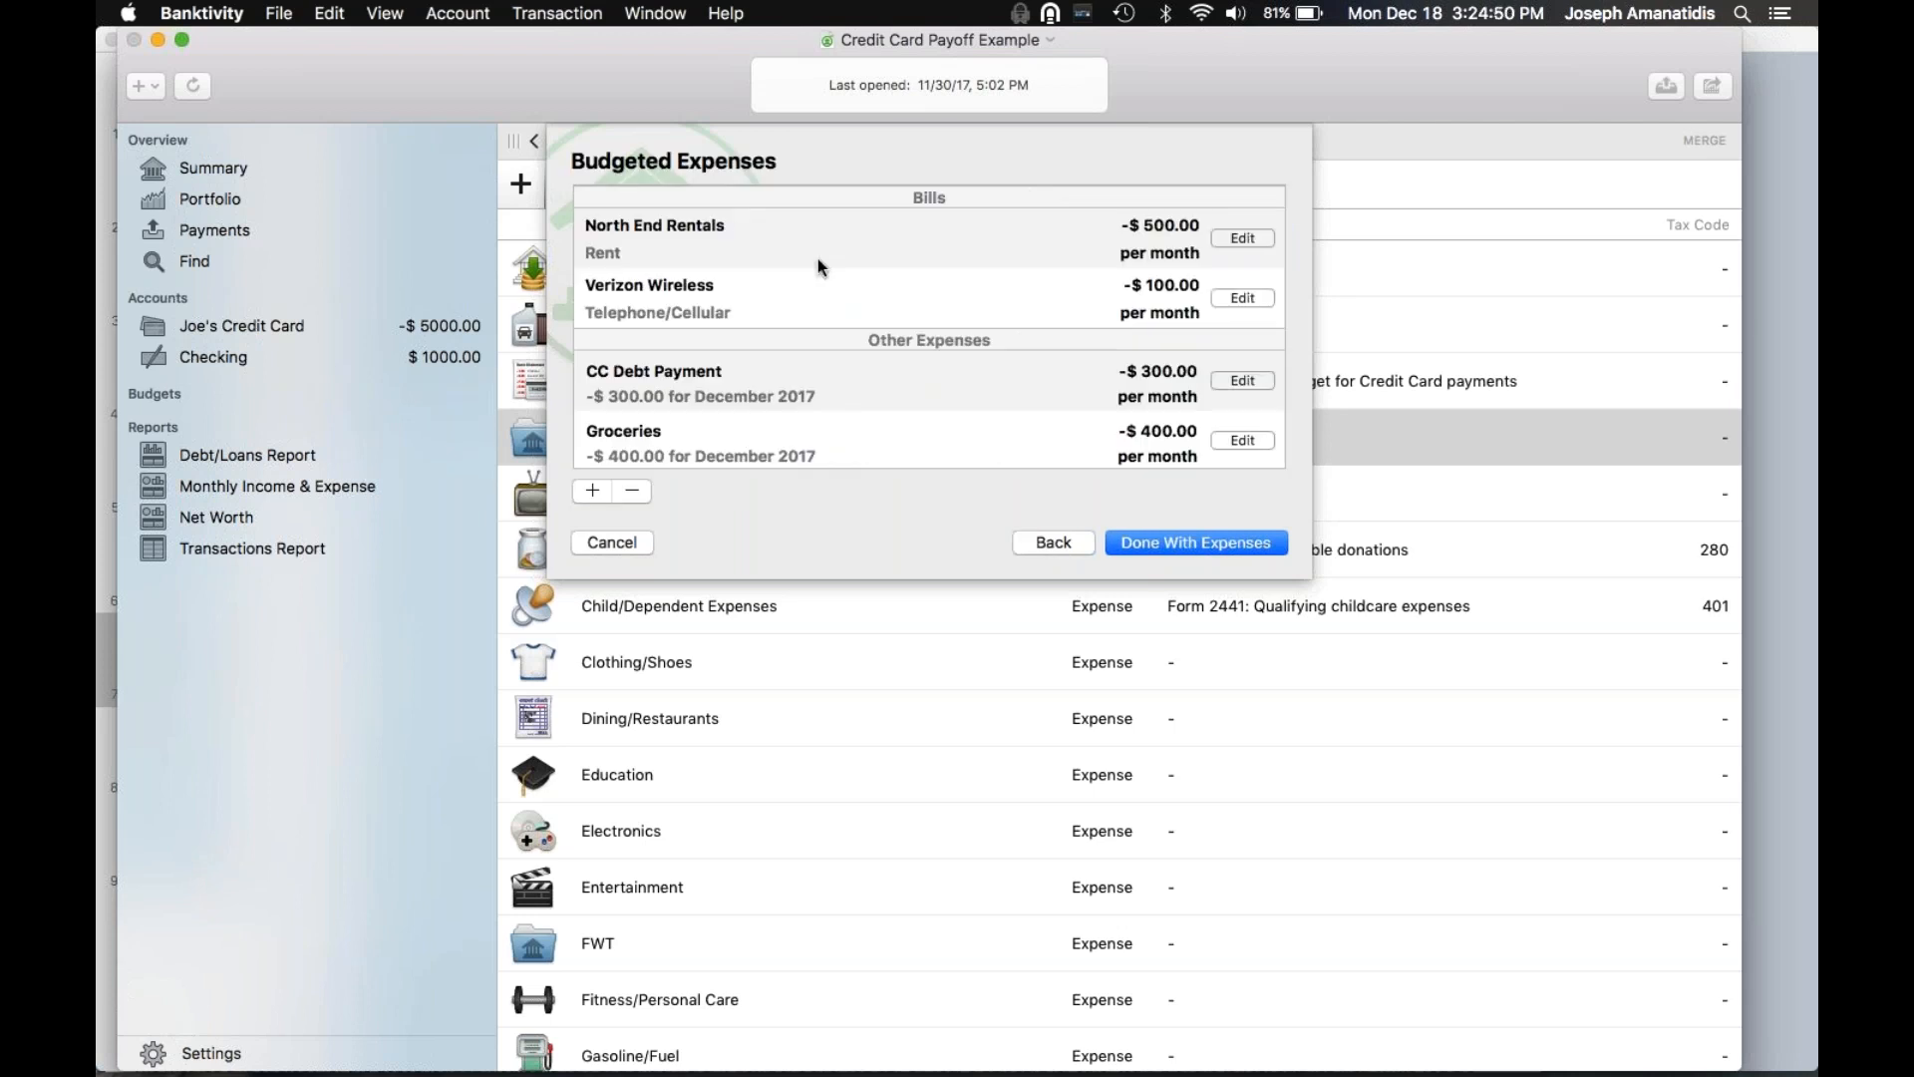
Finish the budgeted expenses and start the optional envelope setup
{"action": "scroll", "coordinate": [782, 249], "scroll_direction": "down", "scroll_amount": 2}
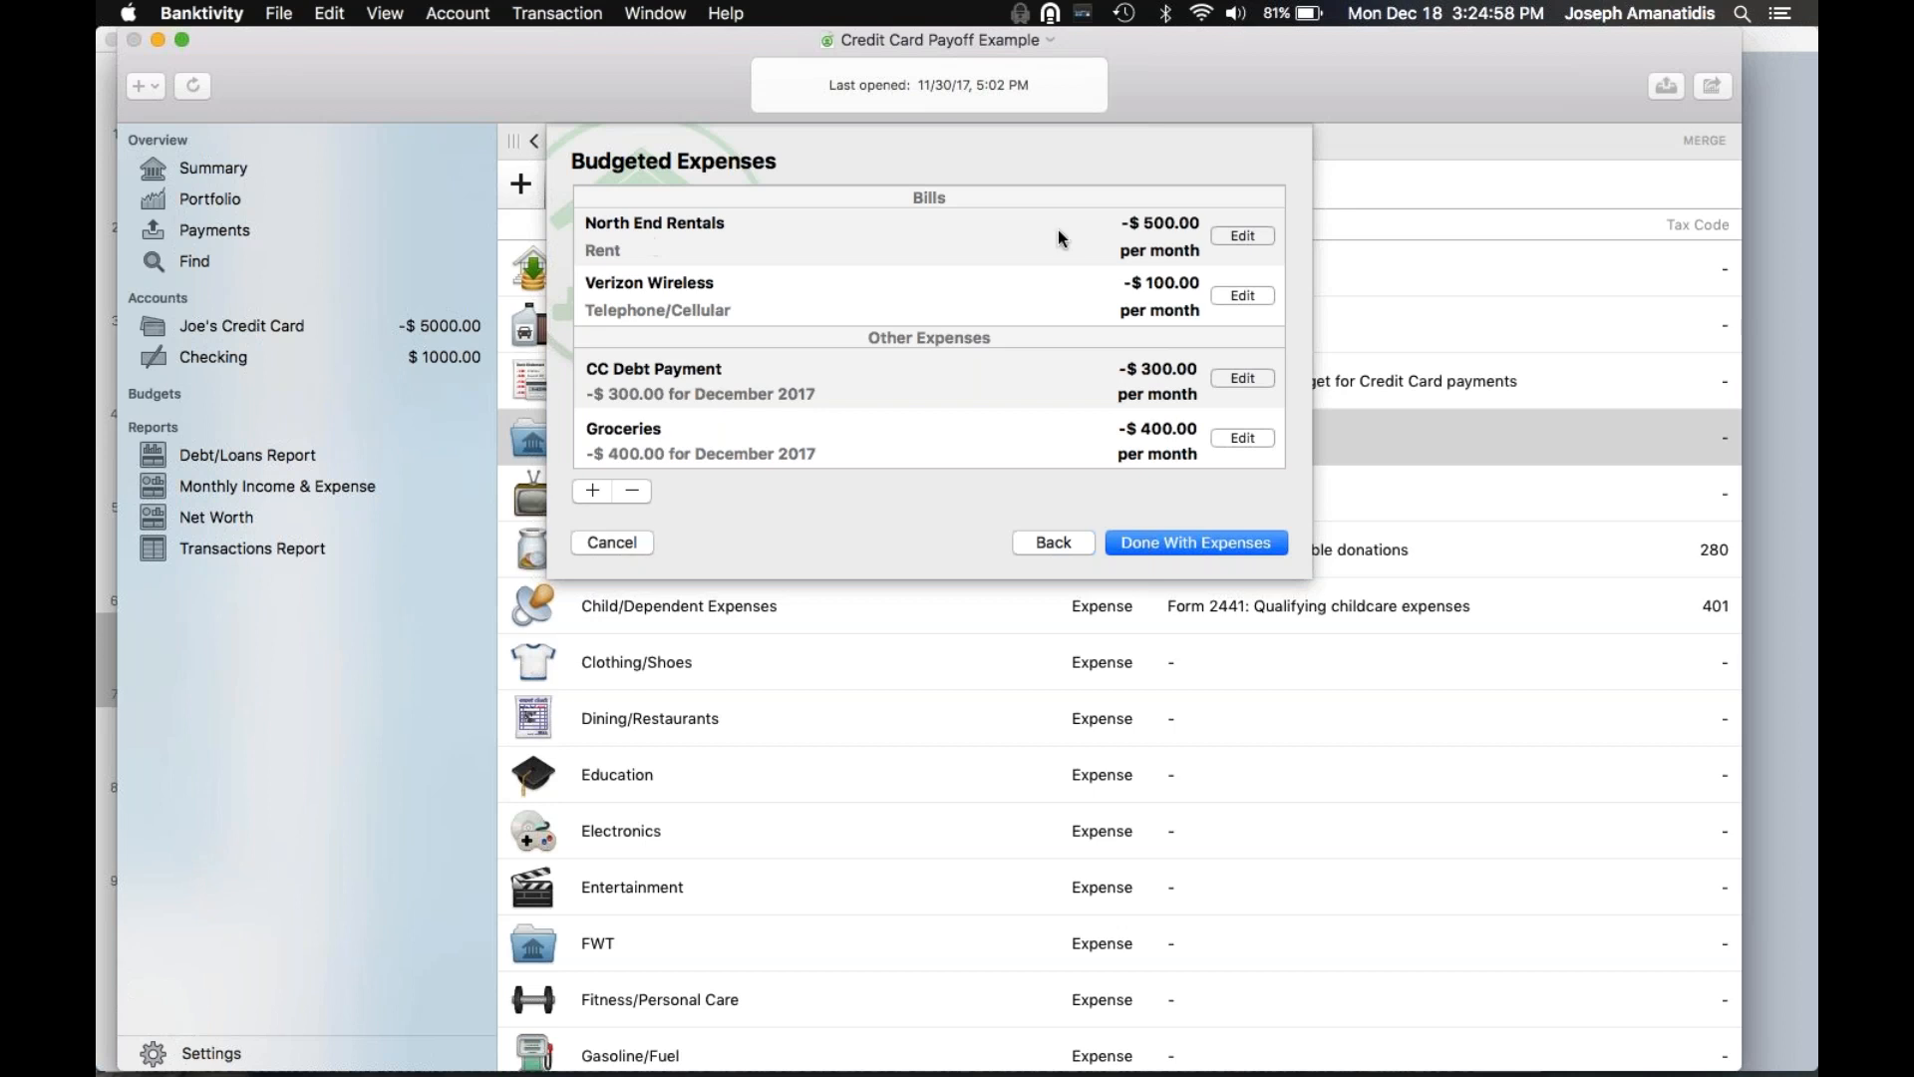
{"action": "scroll", "coordinate": [984, 394], "scroll_direction": "up", "scroll_amount": 2}
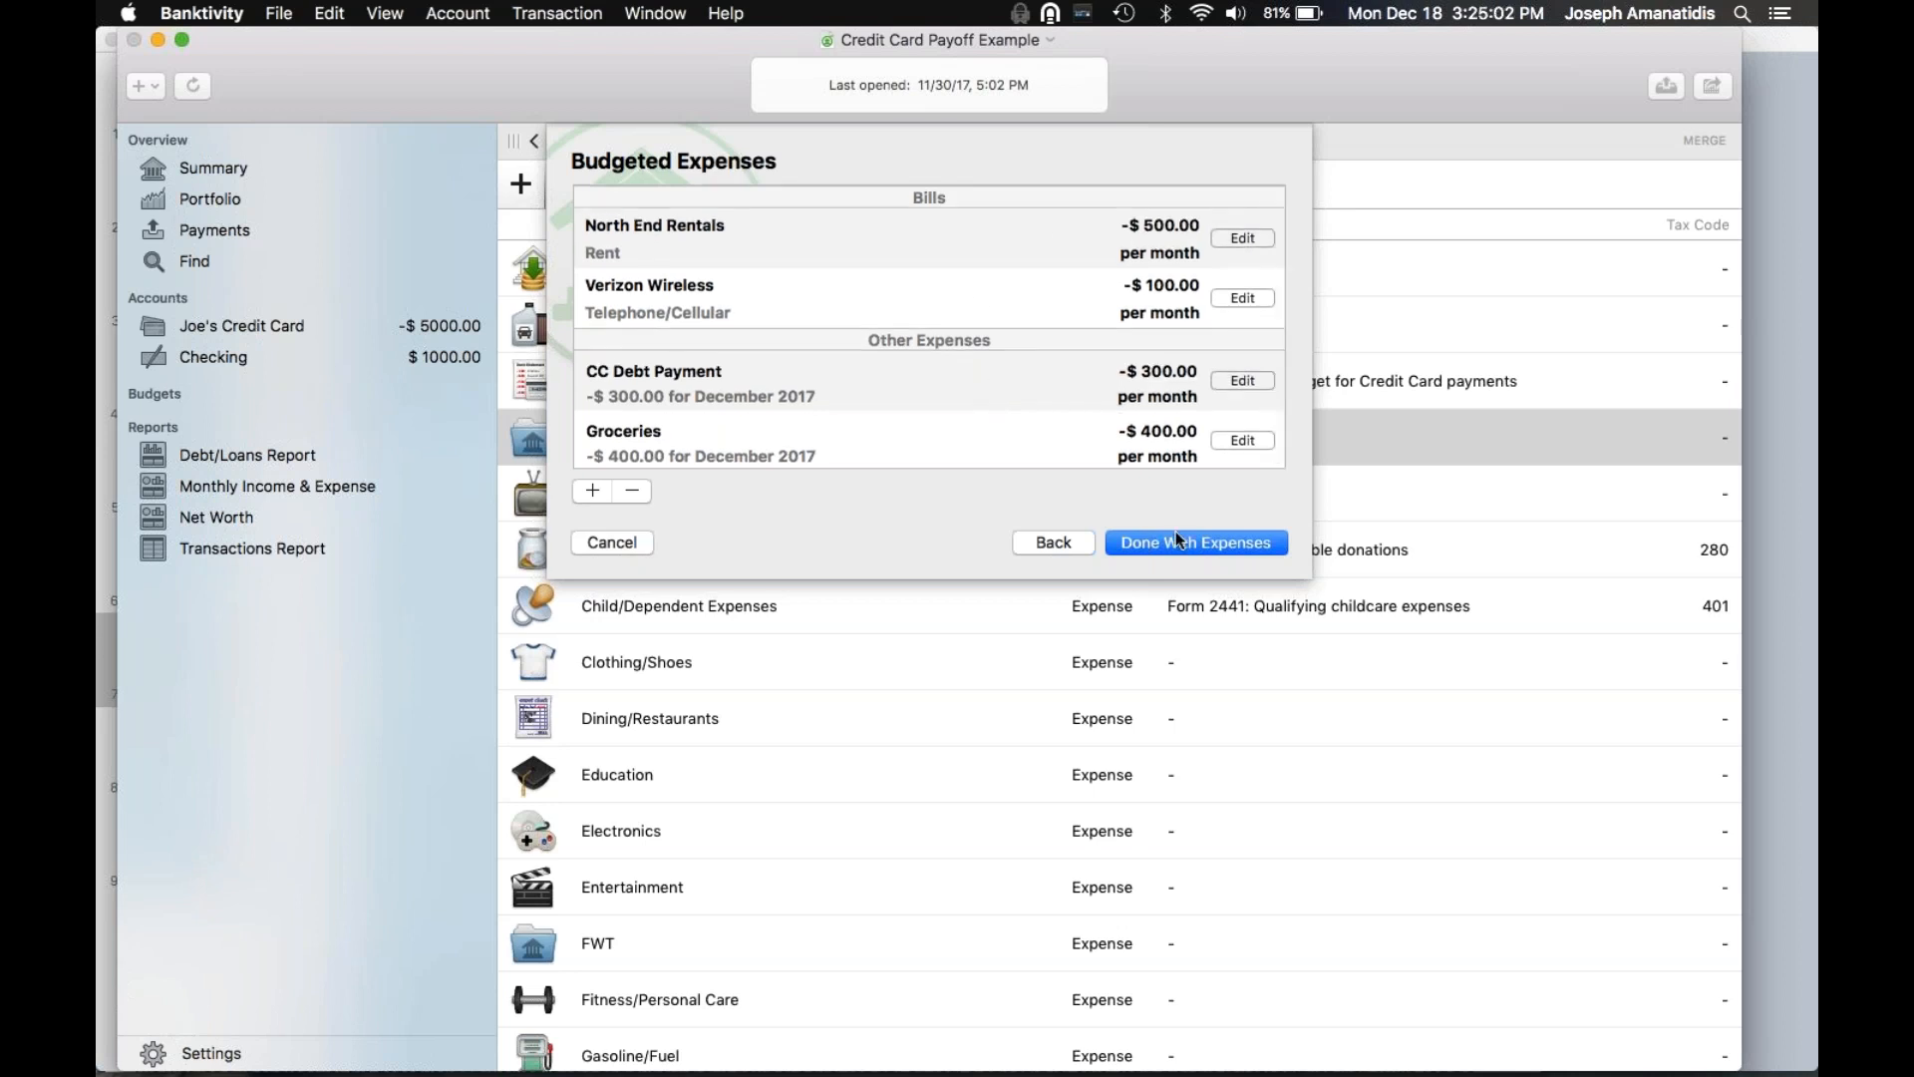
{"action": "left_click", "coordinate": [1145, 544]}
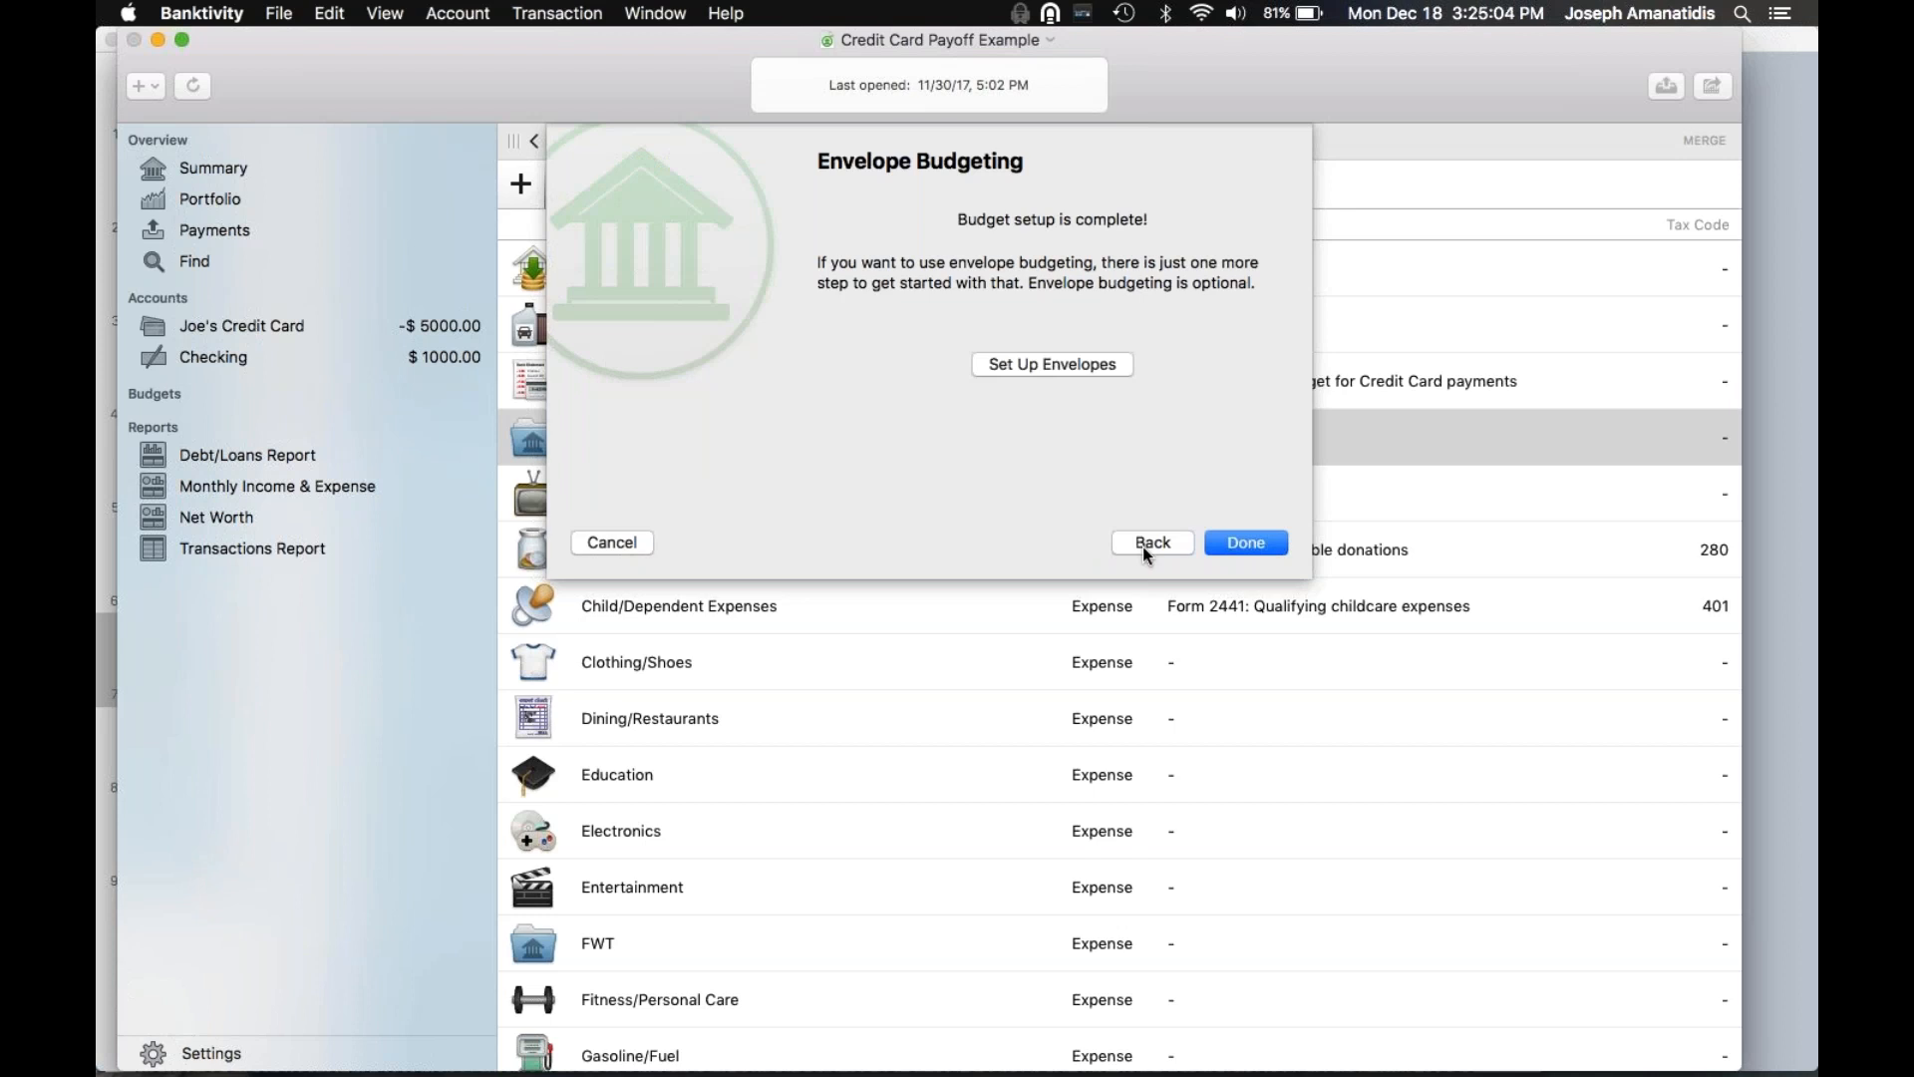
{"action": "left_click", "coordinate": [1054, 368]}
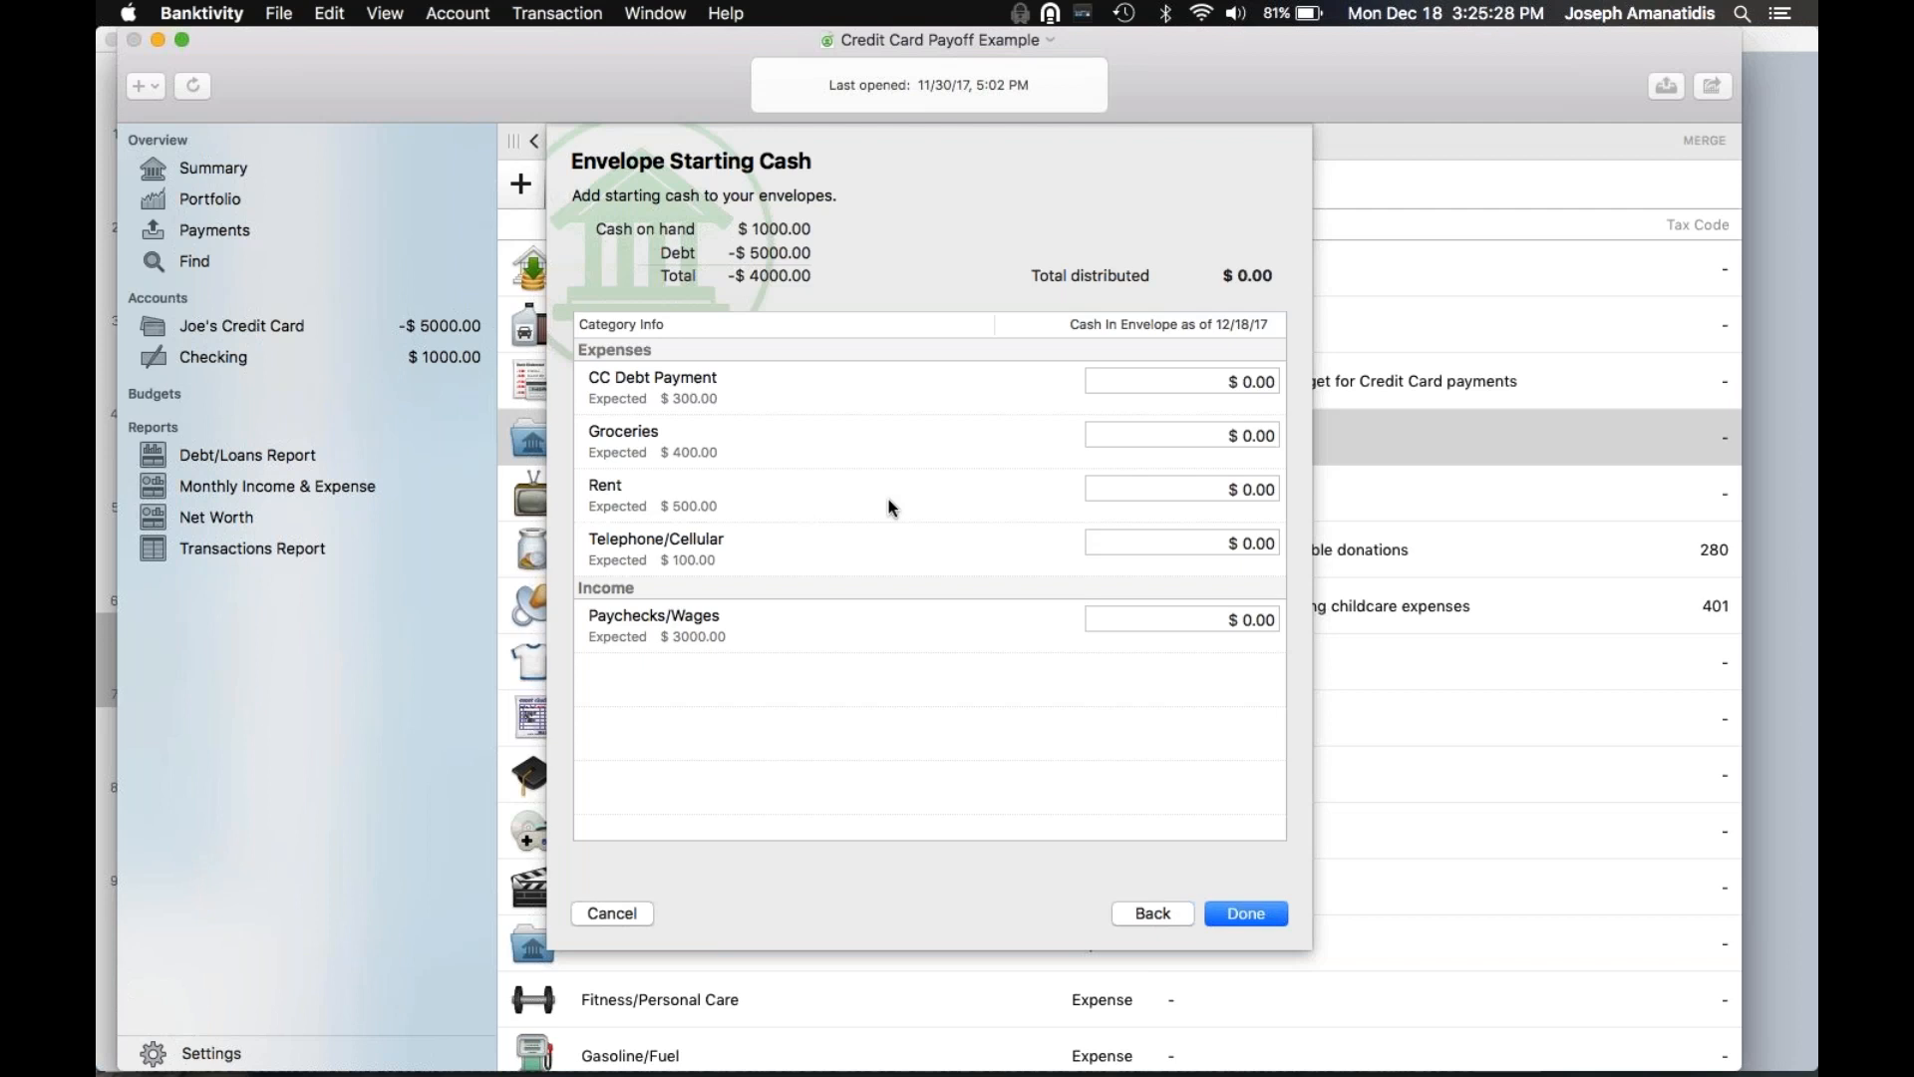
Distribute starting cash of $500 to Rent, $100 to Telephone/Cellular, $300 to CC Debt Payment and $100 to Groceries, and complete the budget setup
{"action": "left_click", "coordinate": [1241, 489]}
{"action": "type", "text": "50"}
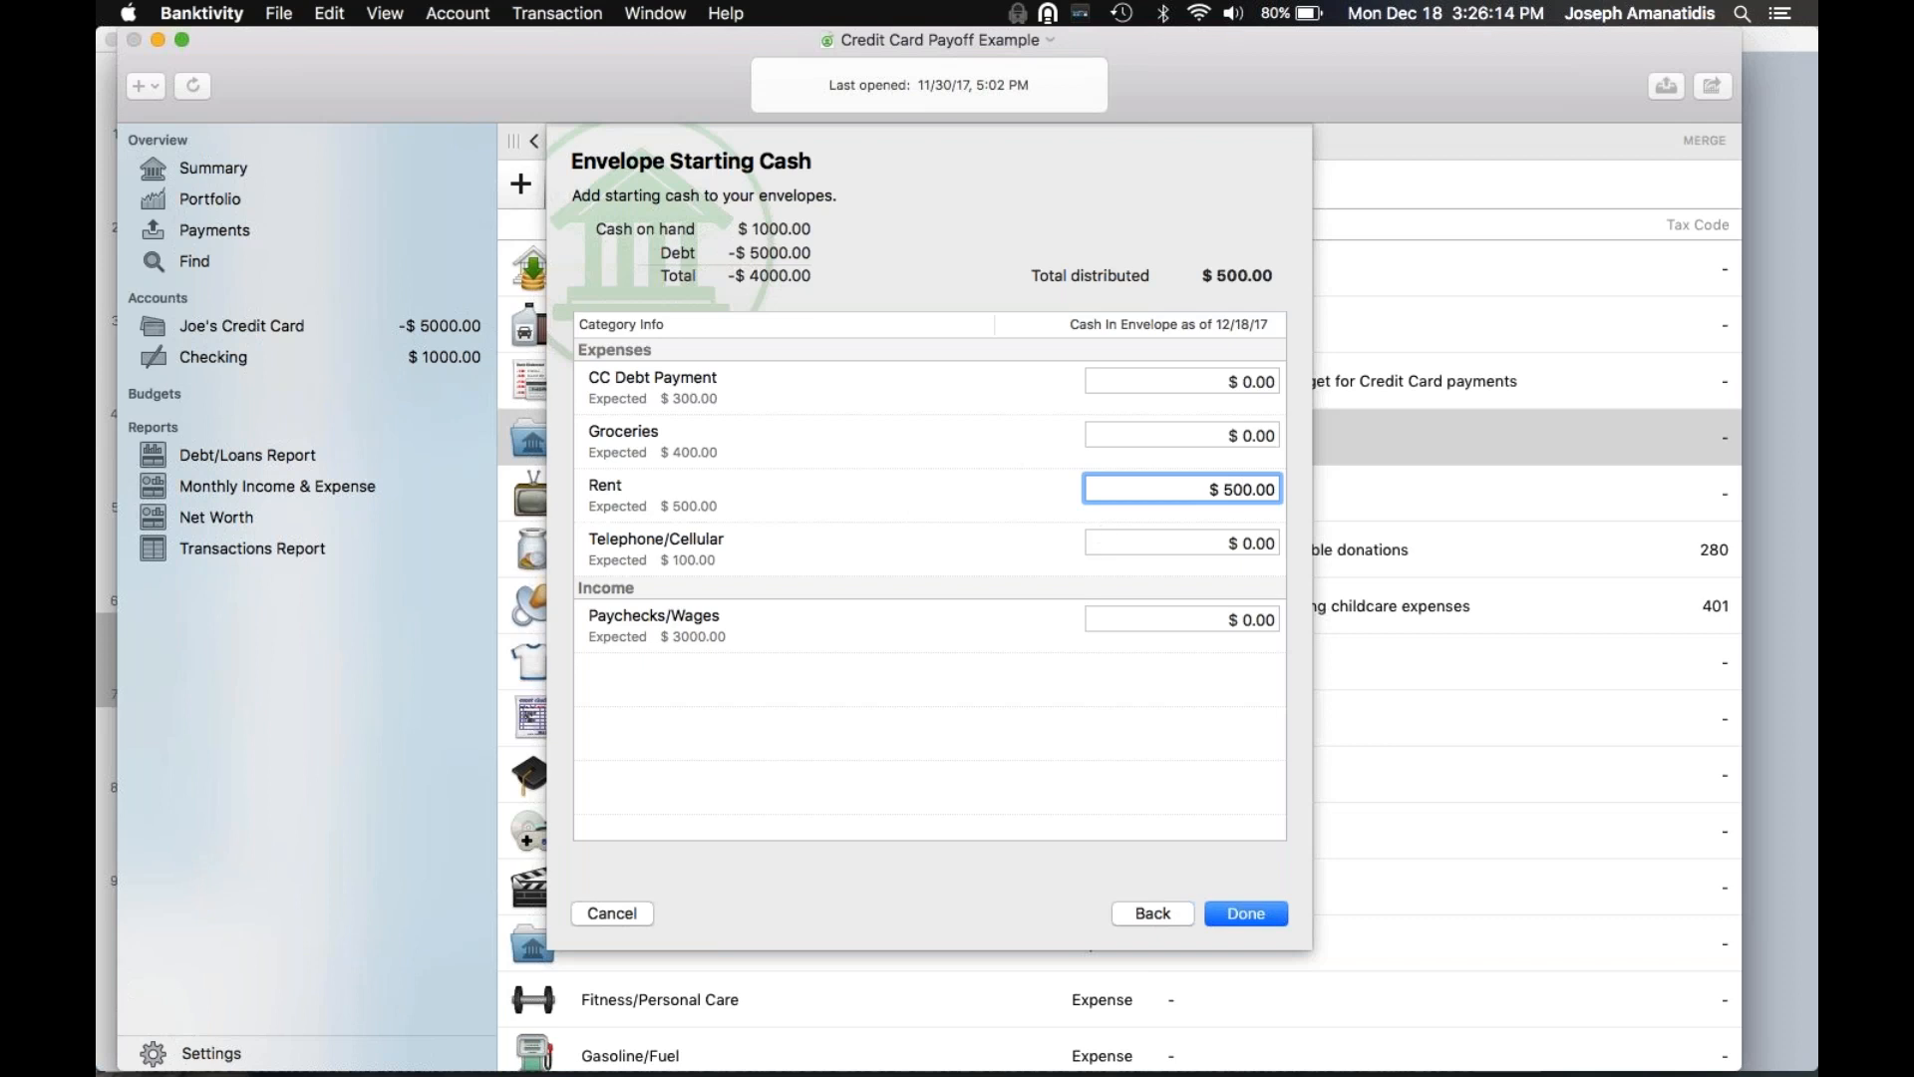
{"action": "left_click", "coordinate": [638, 505]}
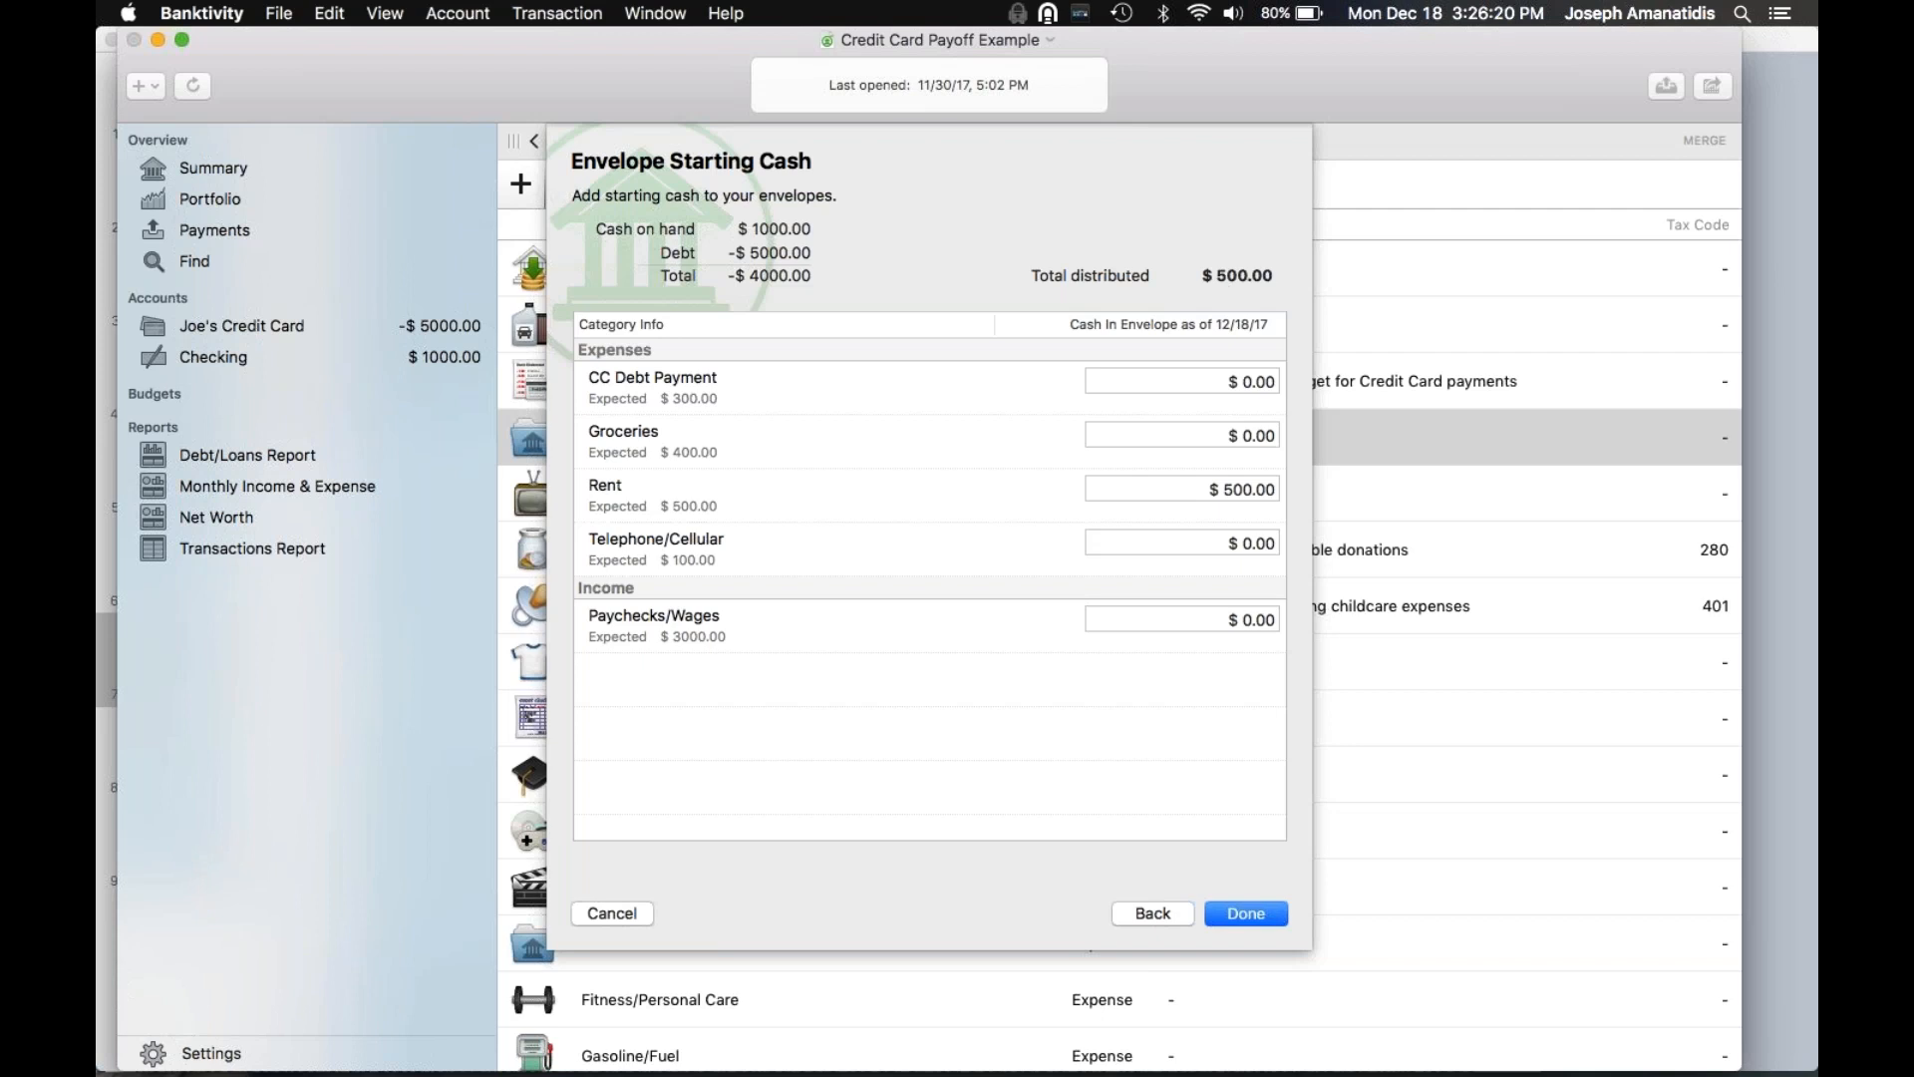
{"action": "left_click", "coordinate": [1242, 543]}
{"action": "type", "text": "10"}
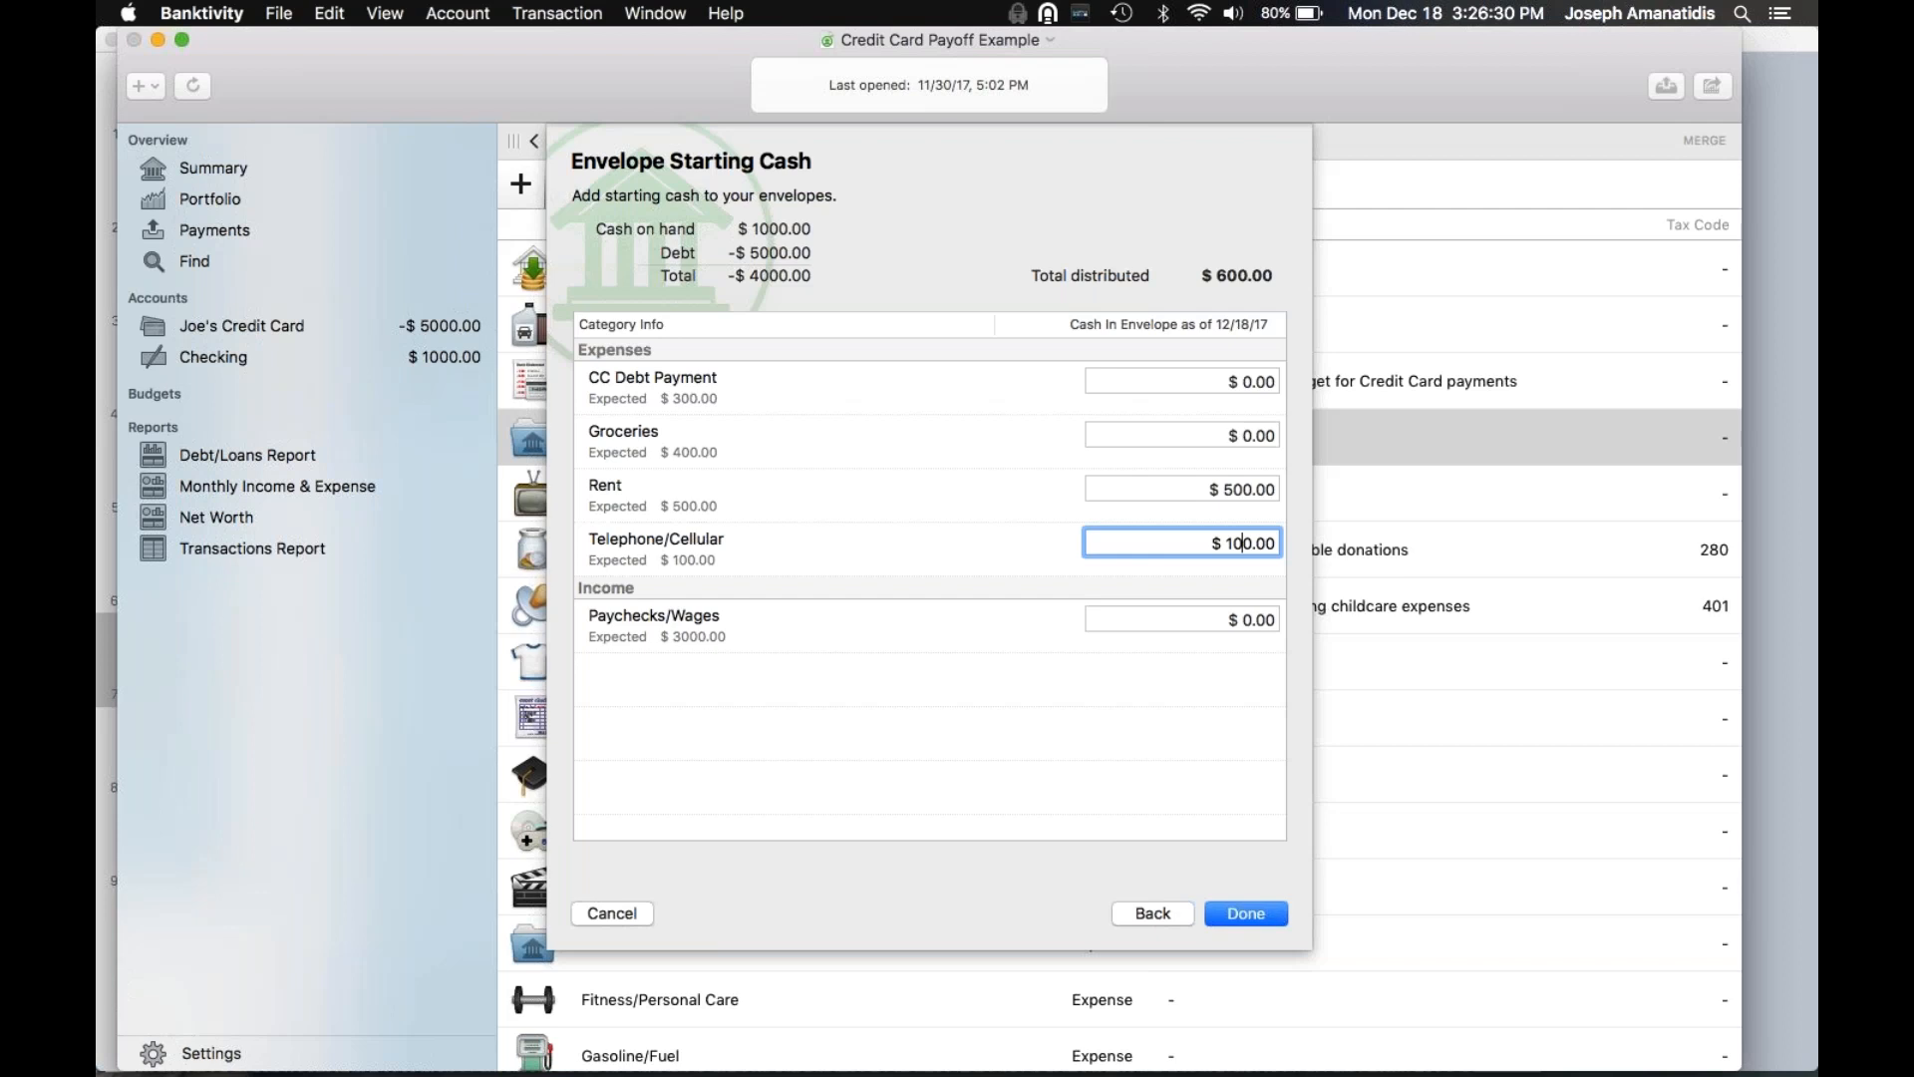
{"action": "left_click", "coordinate": [1243, 382]}
{"action": "type", "text": "30"}
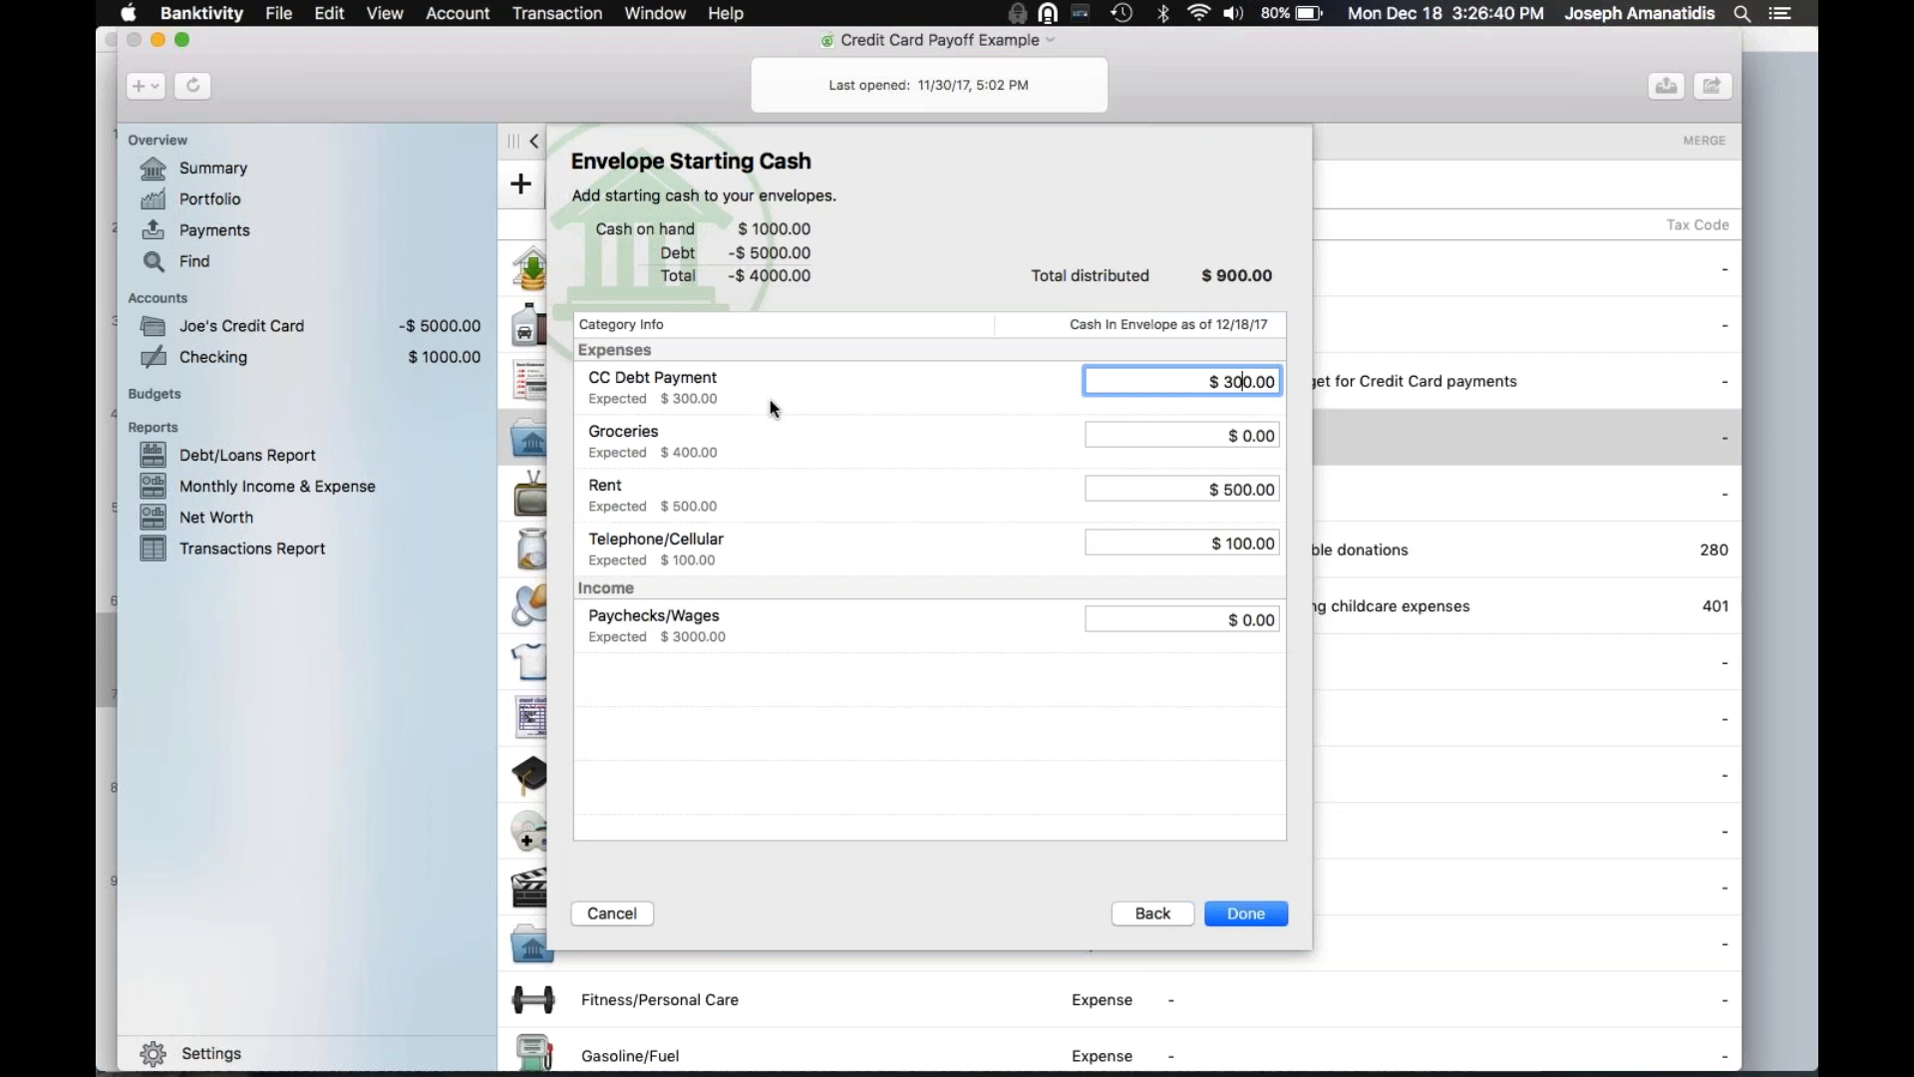
{"action": "key", "text": "Tab"}
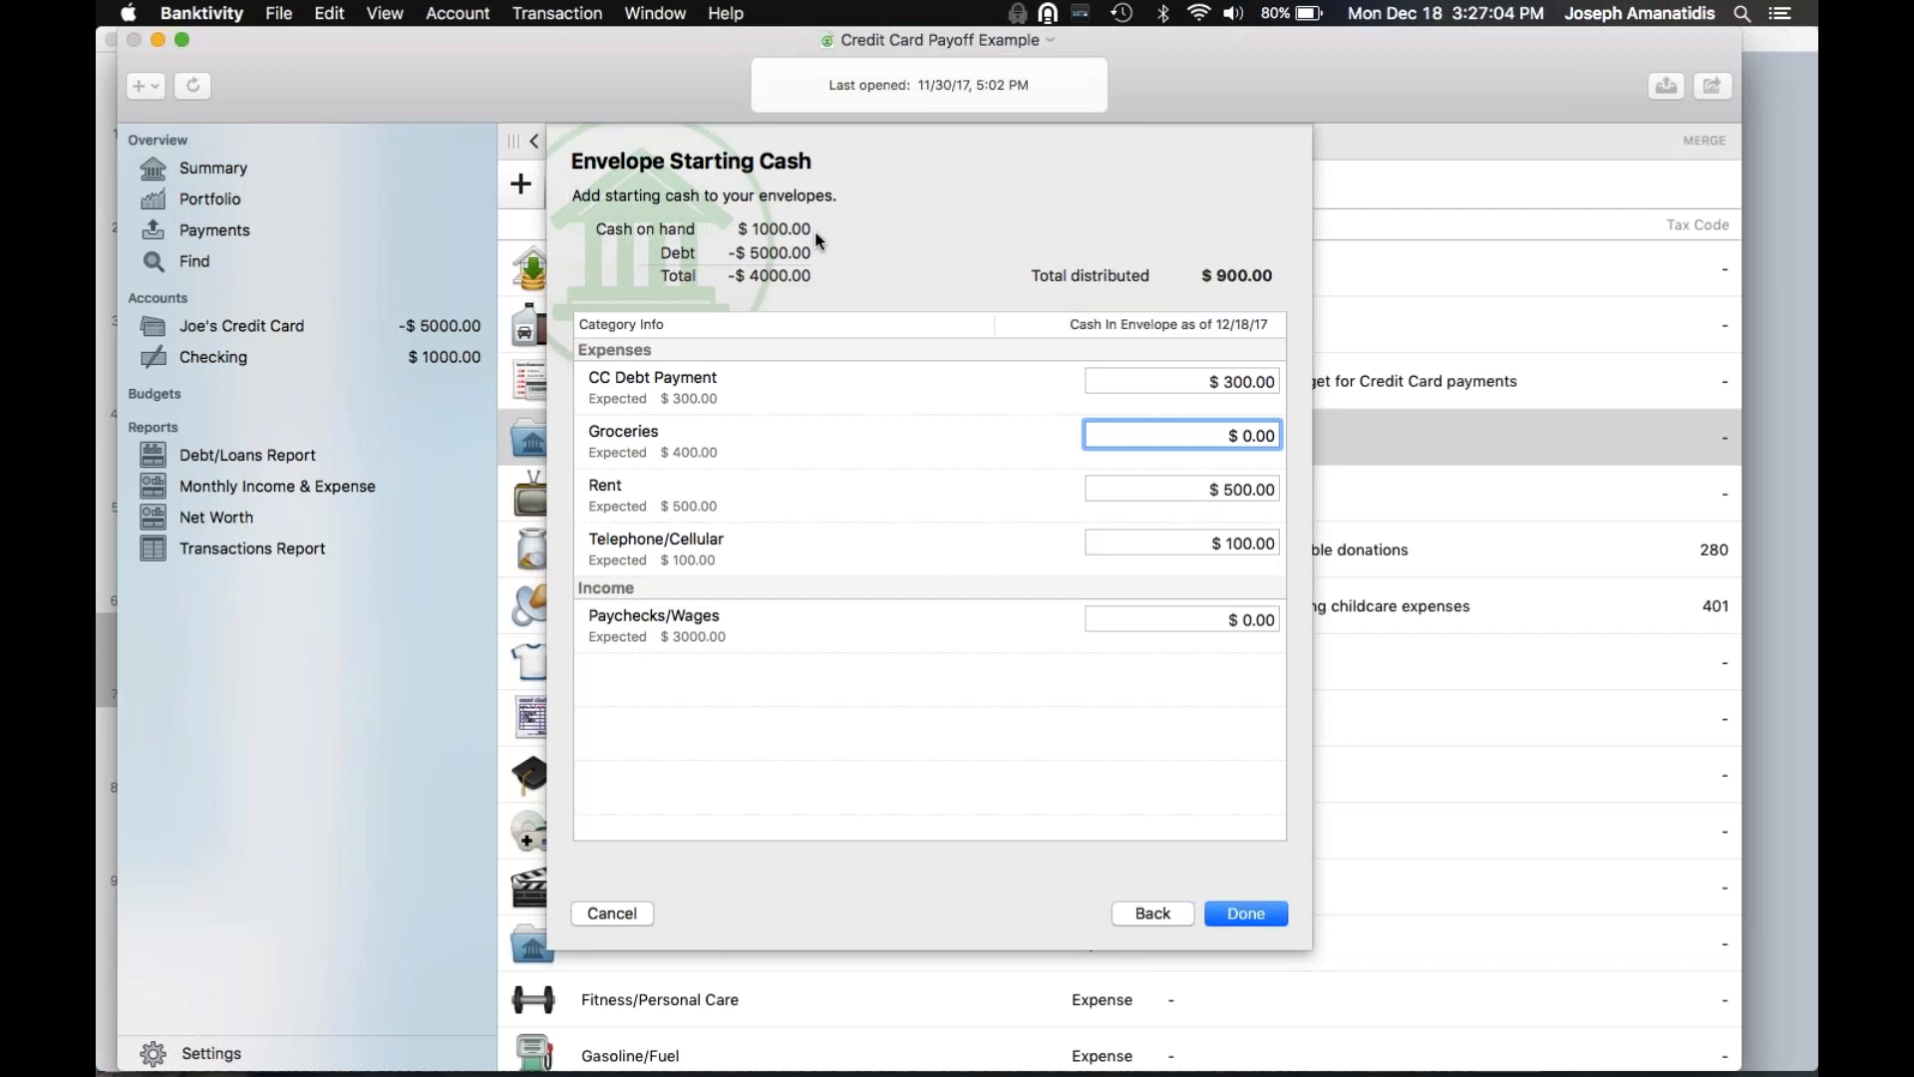
{"action": "type", "text": "100"}
{"action": "left_click", "coordinate": [1248, 912]}
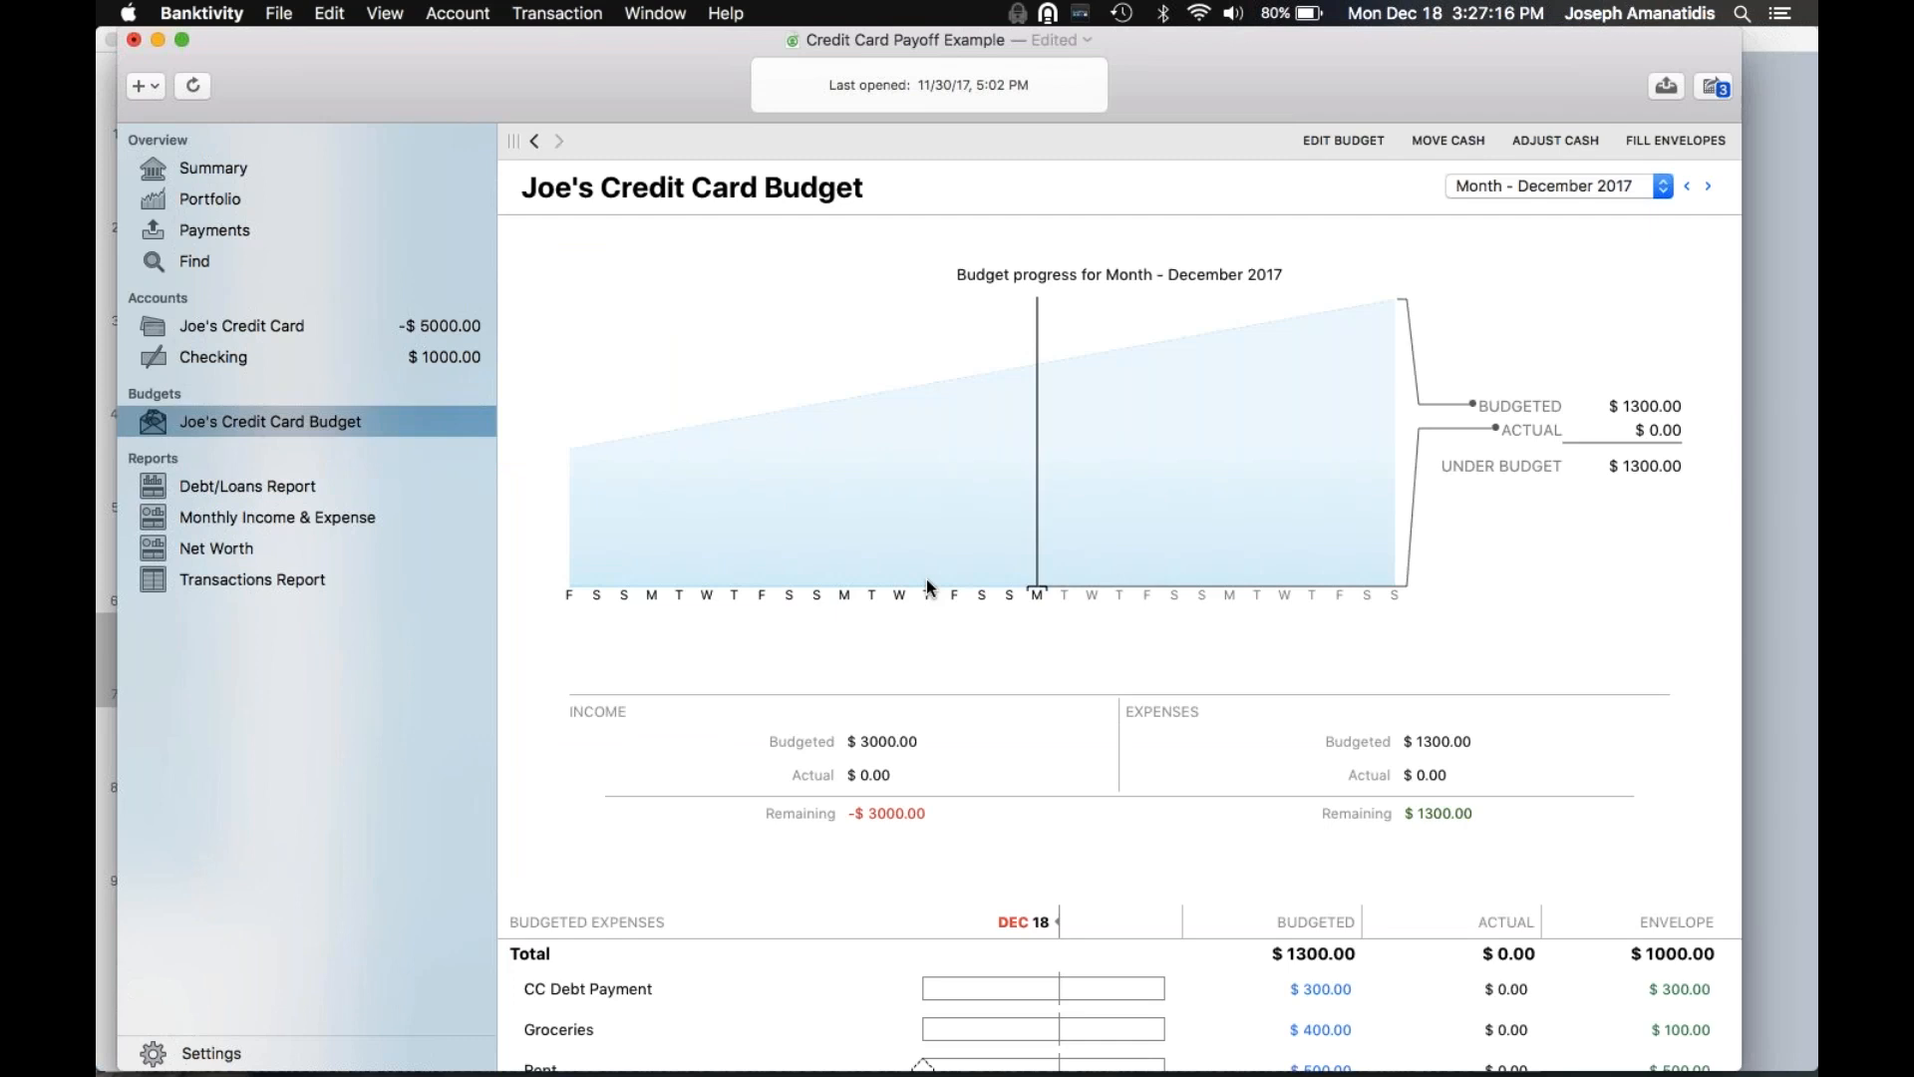
Review the December 2017 budget progress, the budgeted and envelope amounts per category, and the Telephone/Cellular category's details
{"action": "scroll", "coordinate": [927, 589], "scroll_direction": "down", "scroll_amount": 5}
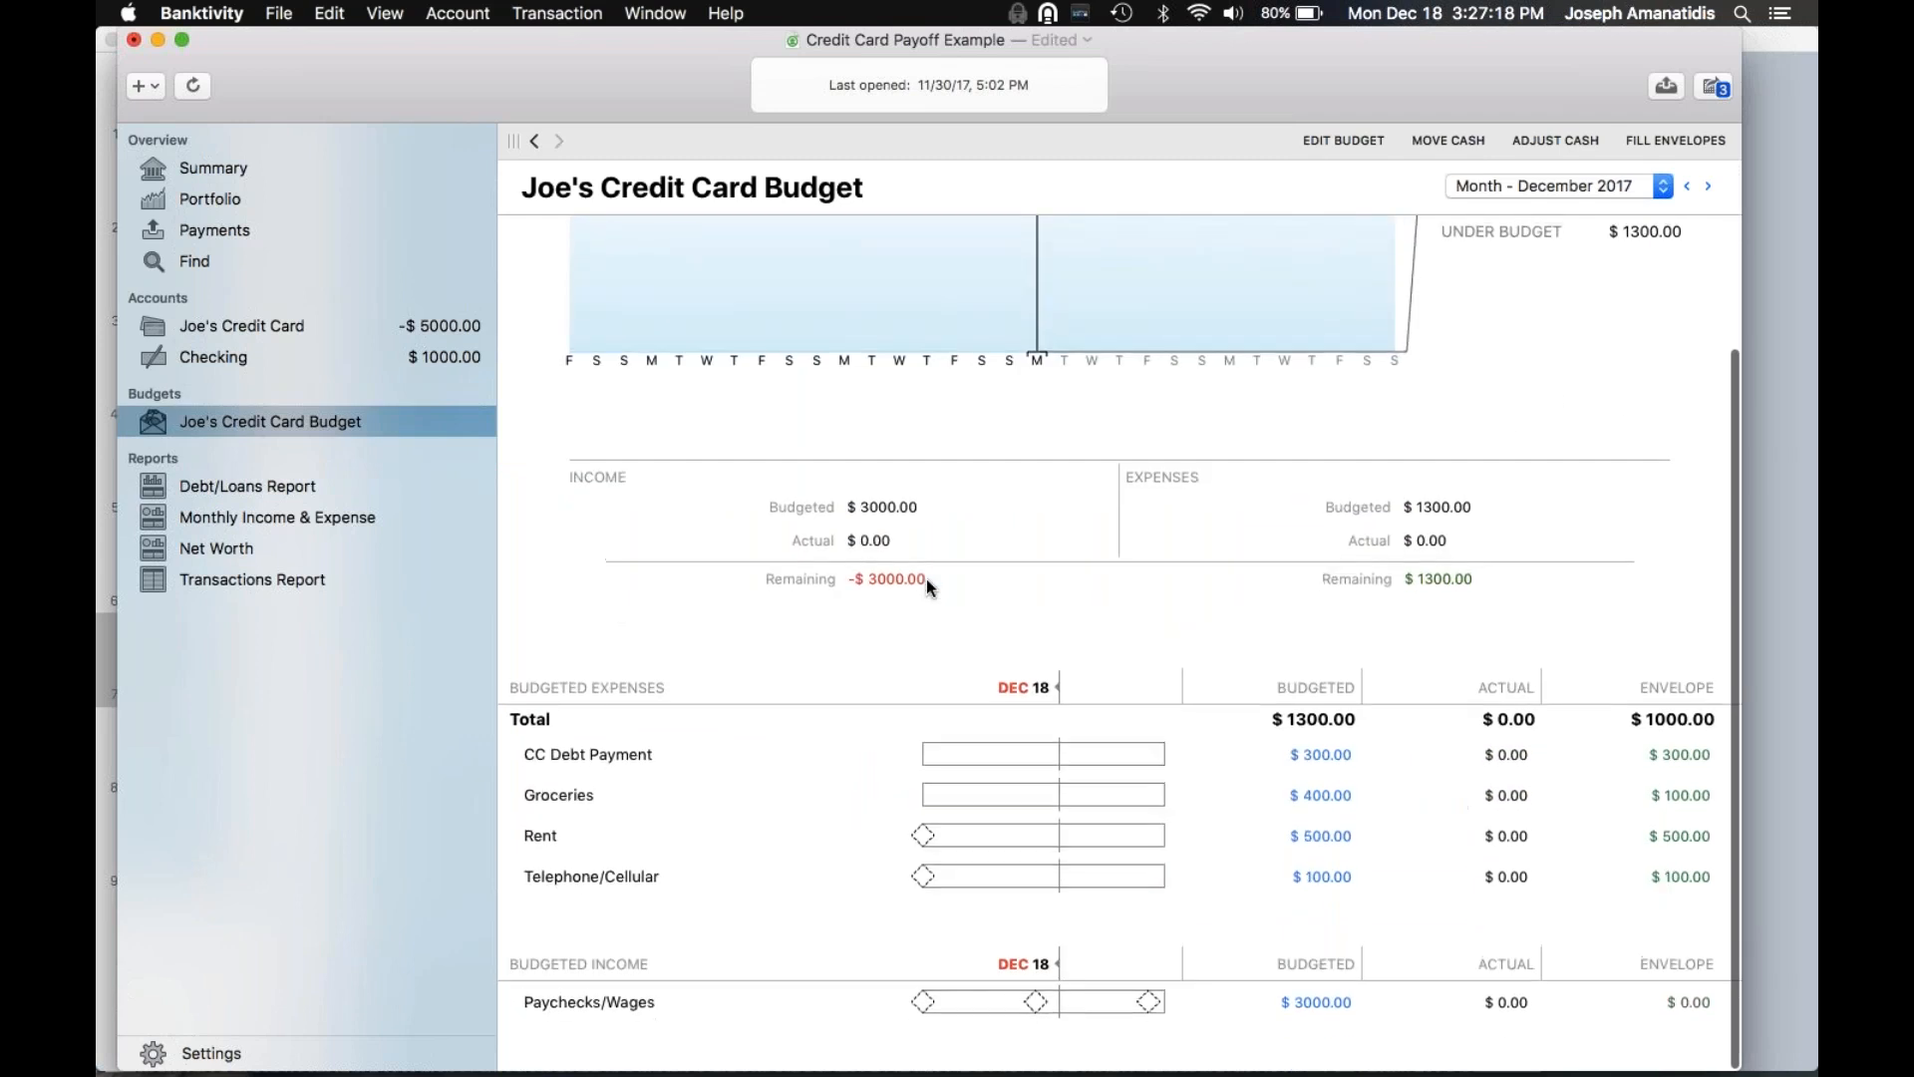
{"action": "scroll", "coordinate": [925, 579], "scroll_direction": "up", "scroll_amount": 5}
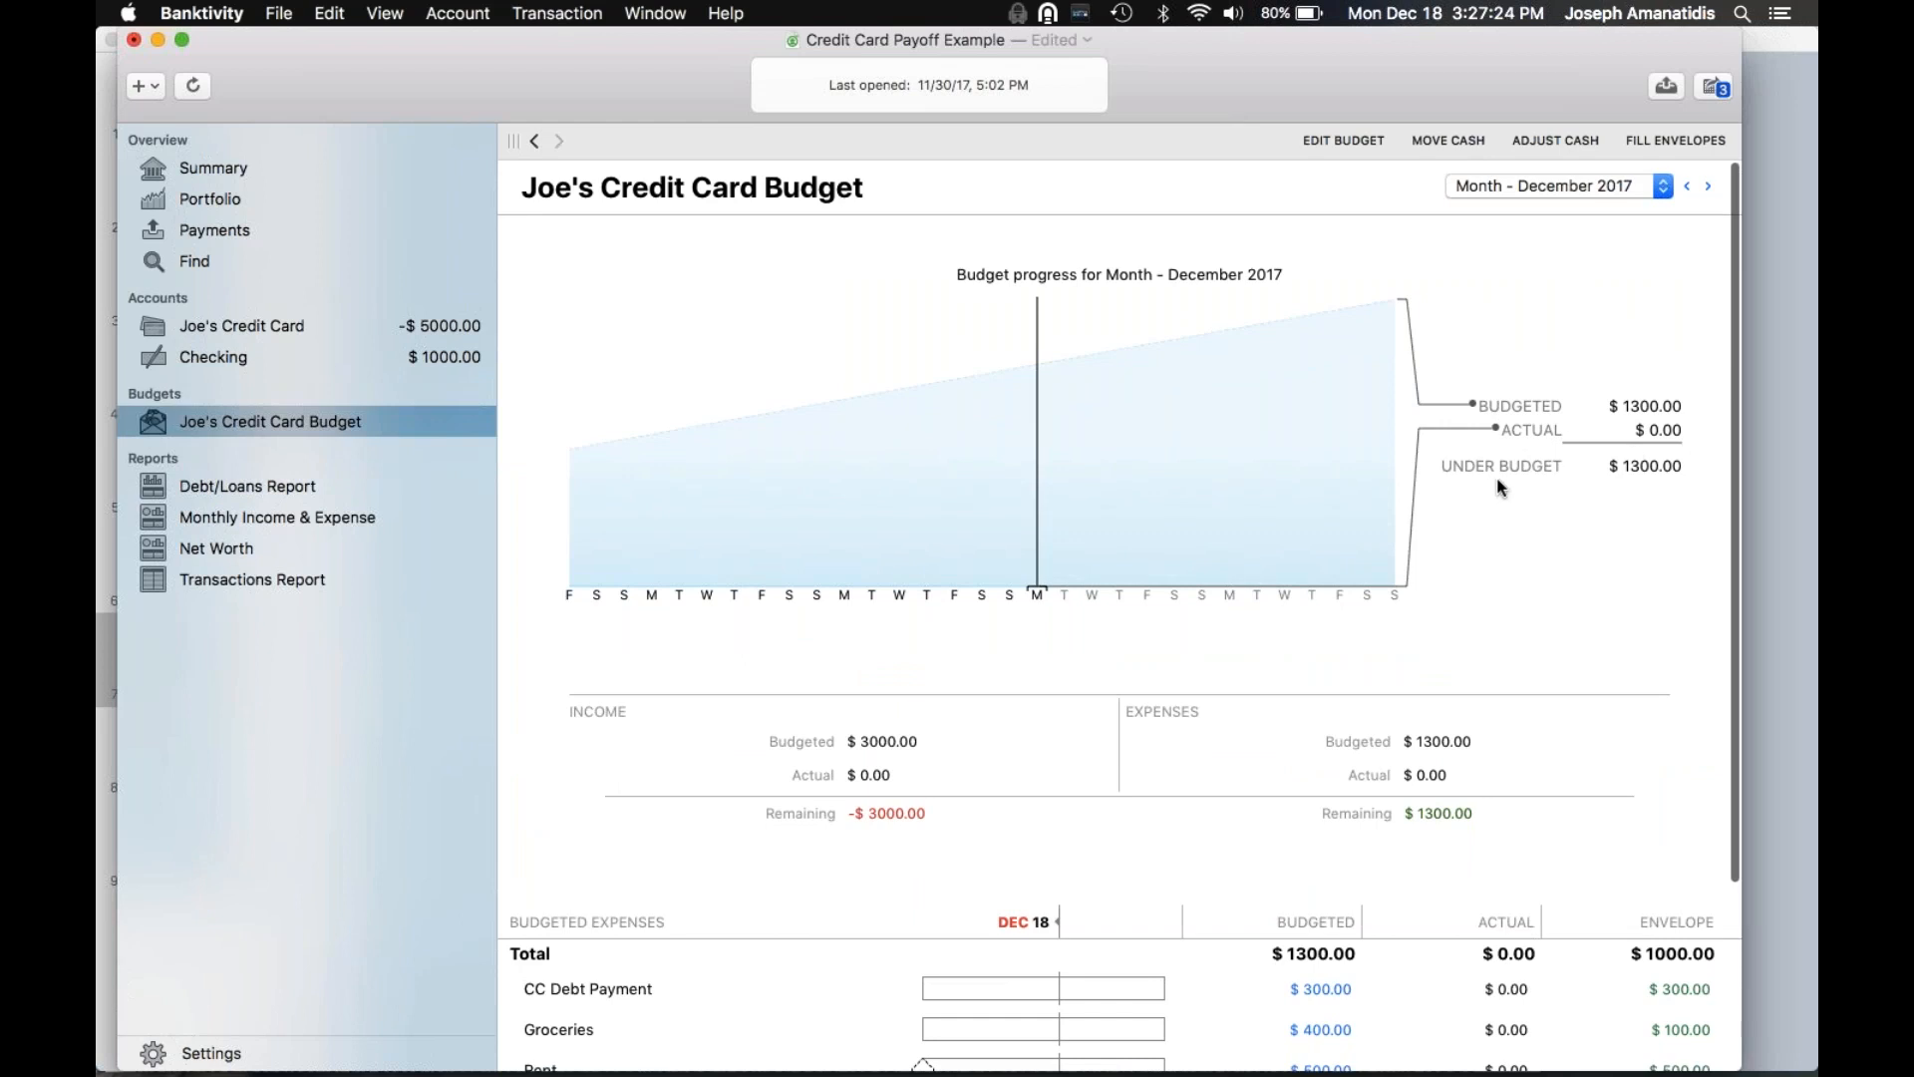
{"action": "scroll", "coordinate": [1079, 325], "scroll_direction": "down", "scroll_amount": 5}
{"action": "scroll", "coordinate": [1078, 319], "scroll_direction": "up", "scroll_amount": 4}
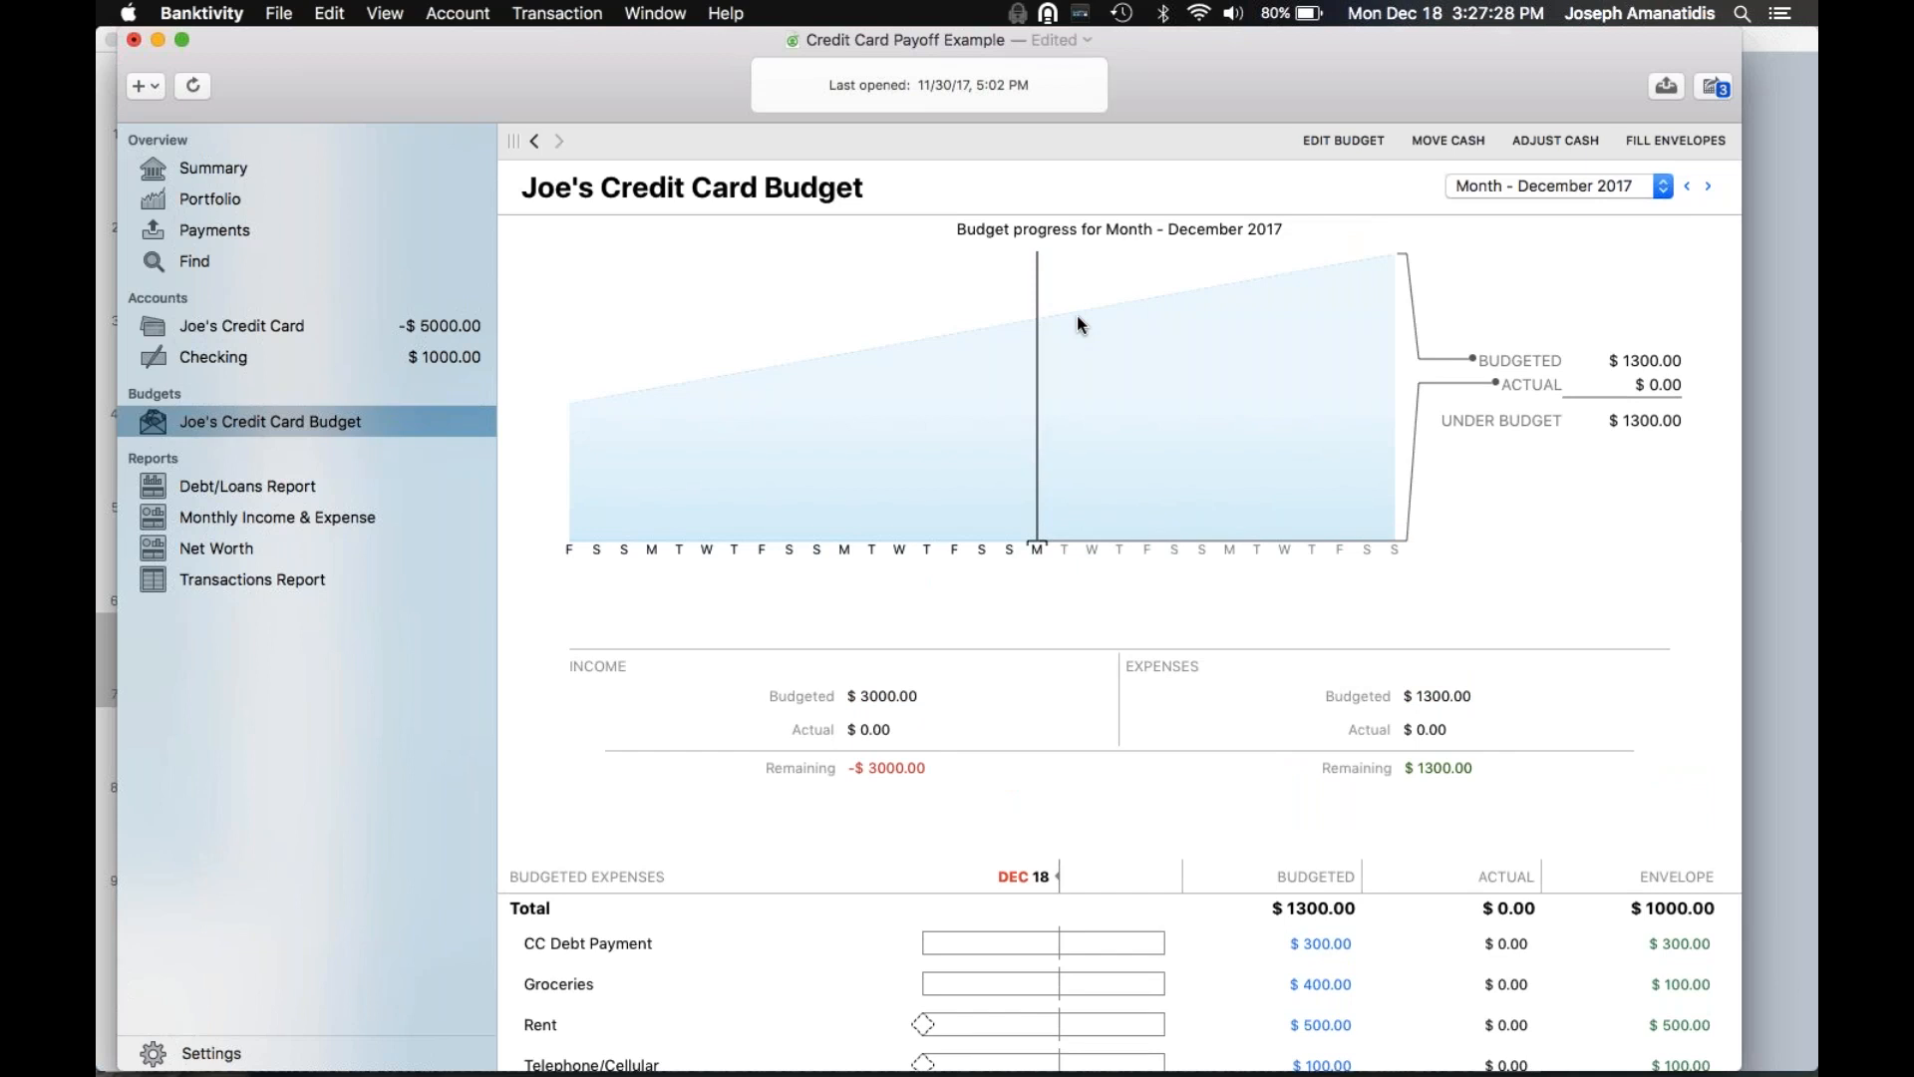
{"action": "scroll", "coordinate": [942, 499], "scroll_direction": "down", "scroll_amount": 4}
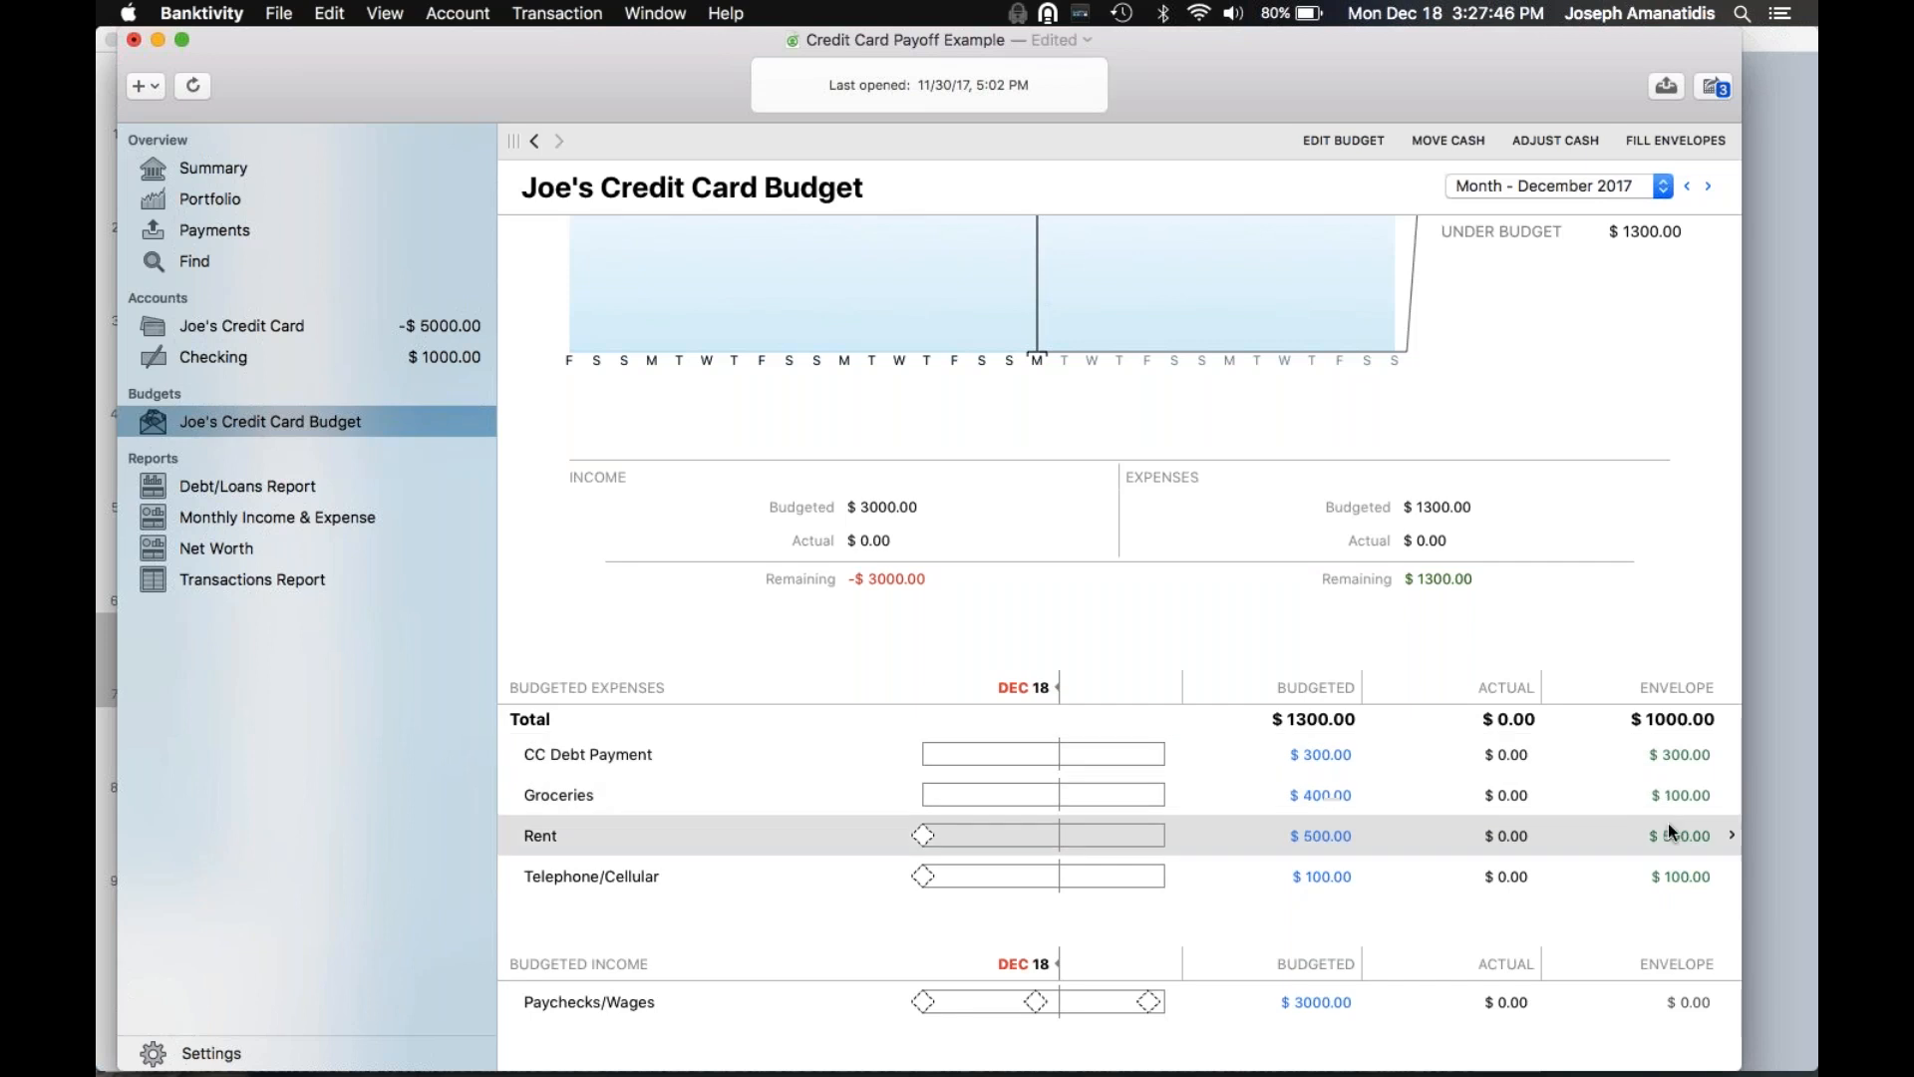
{"action": "left_click", "coordinate": [1679, 867]}
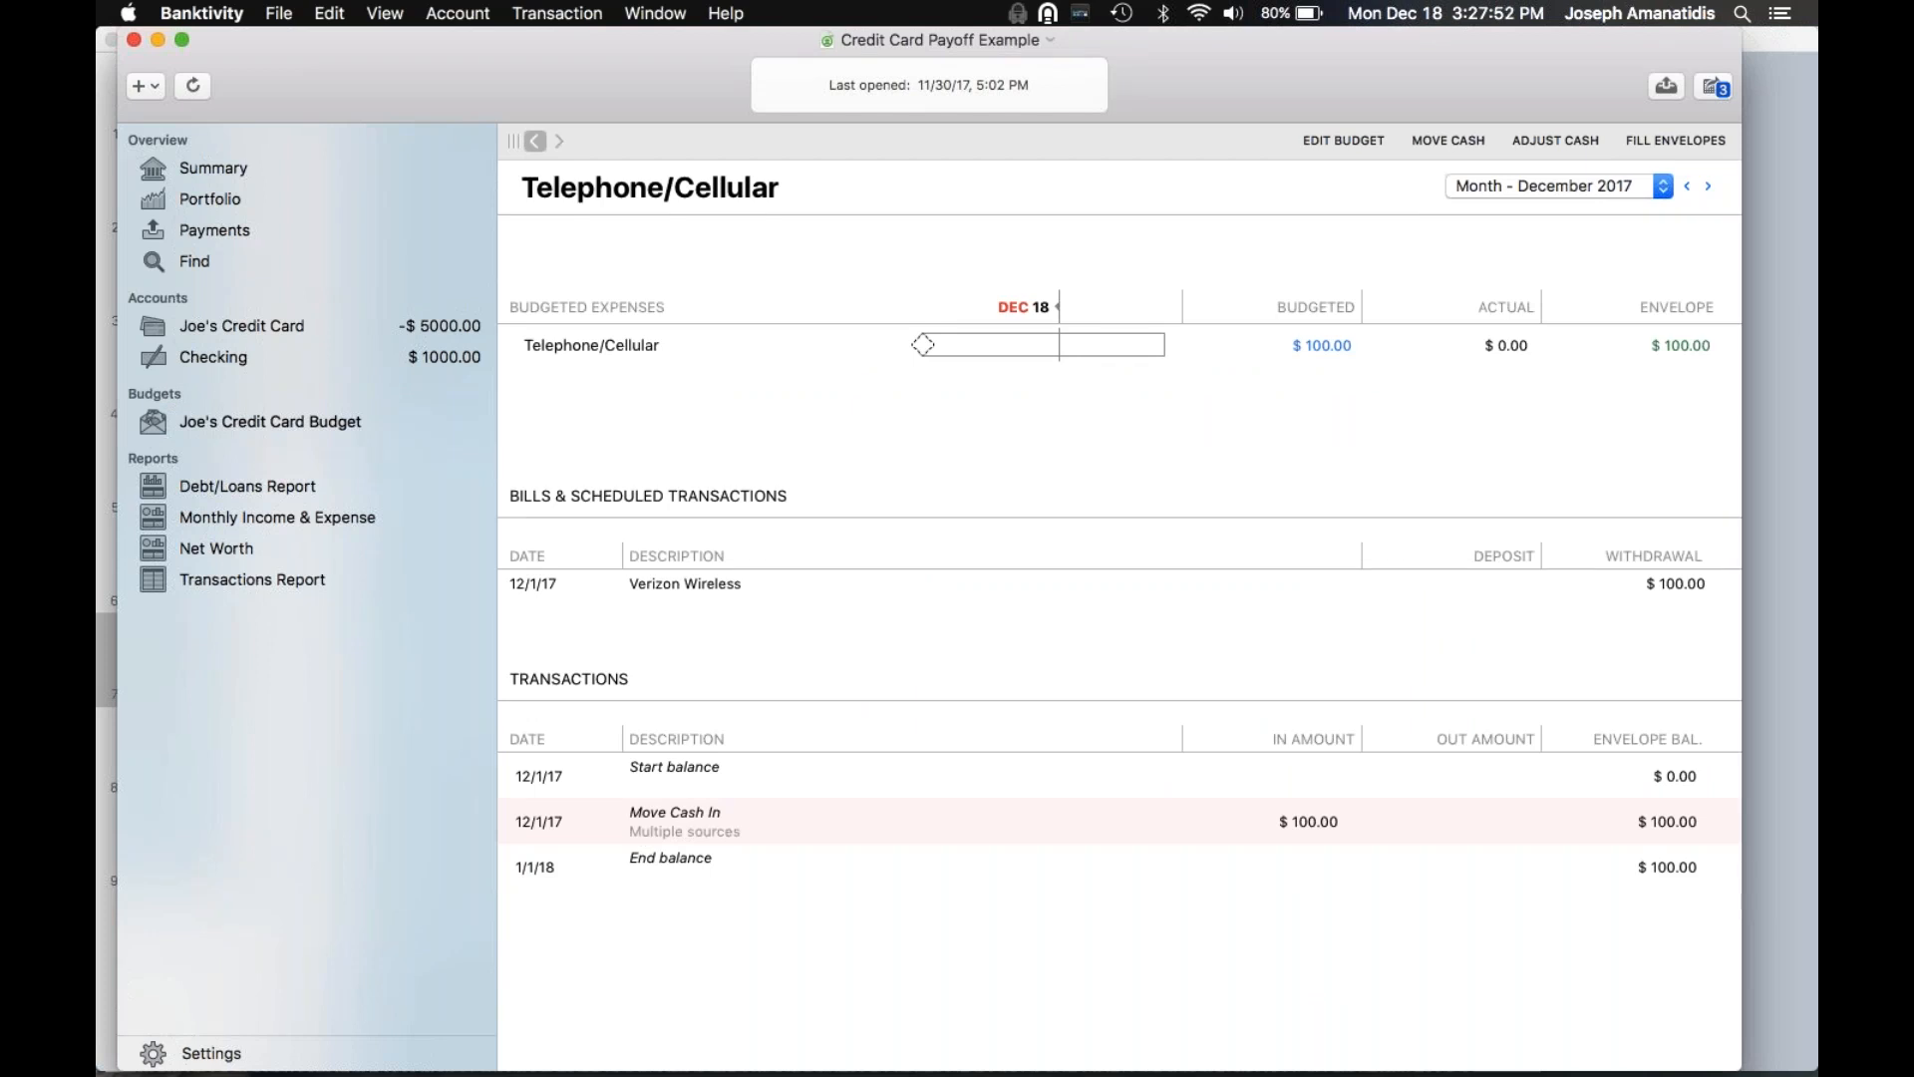
{"action": "left_click", "coordinate": [536, 140]}
{"action": "scroll", "coordinate": [1043, 907], "scroll_direction": "down", "scroll_amount": 2}
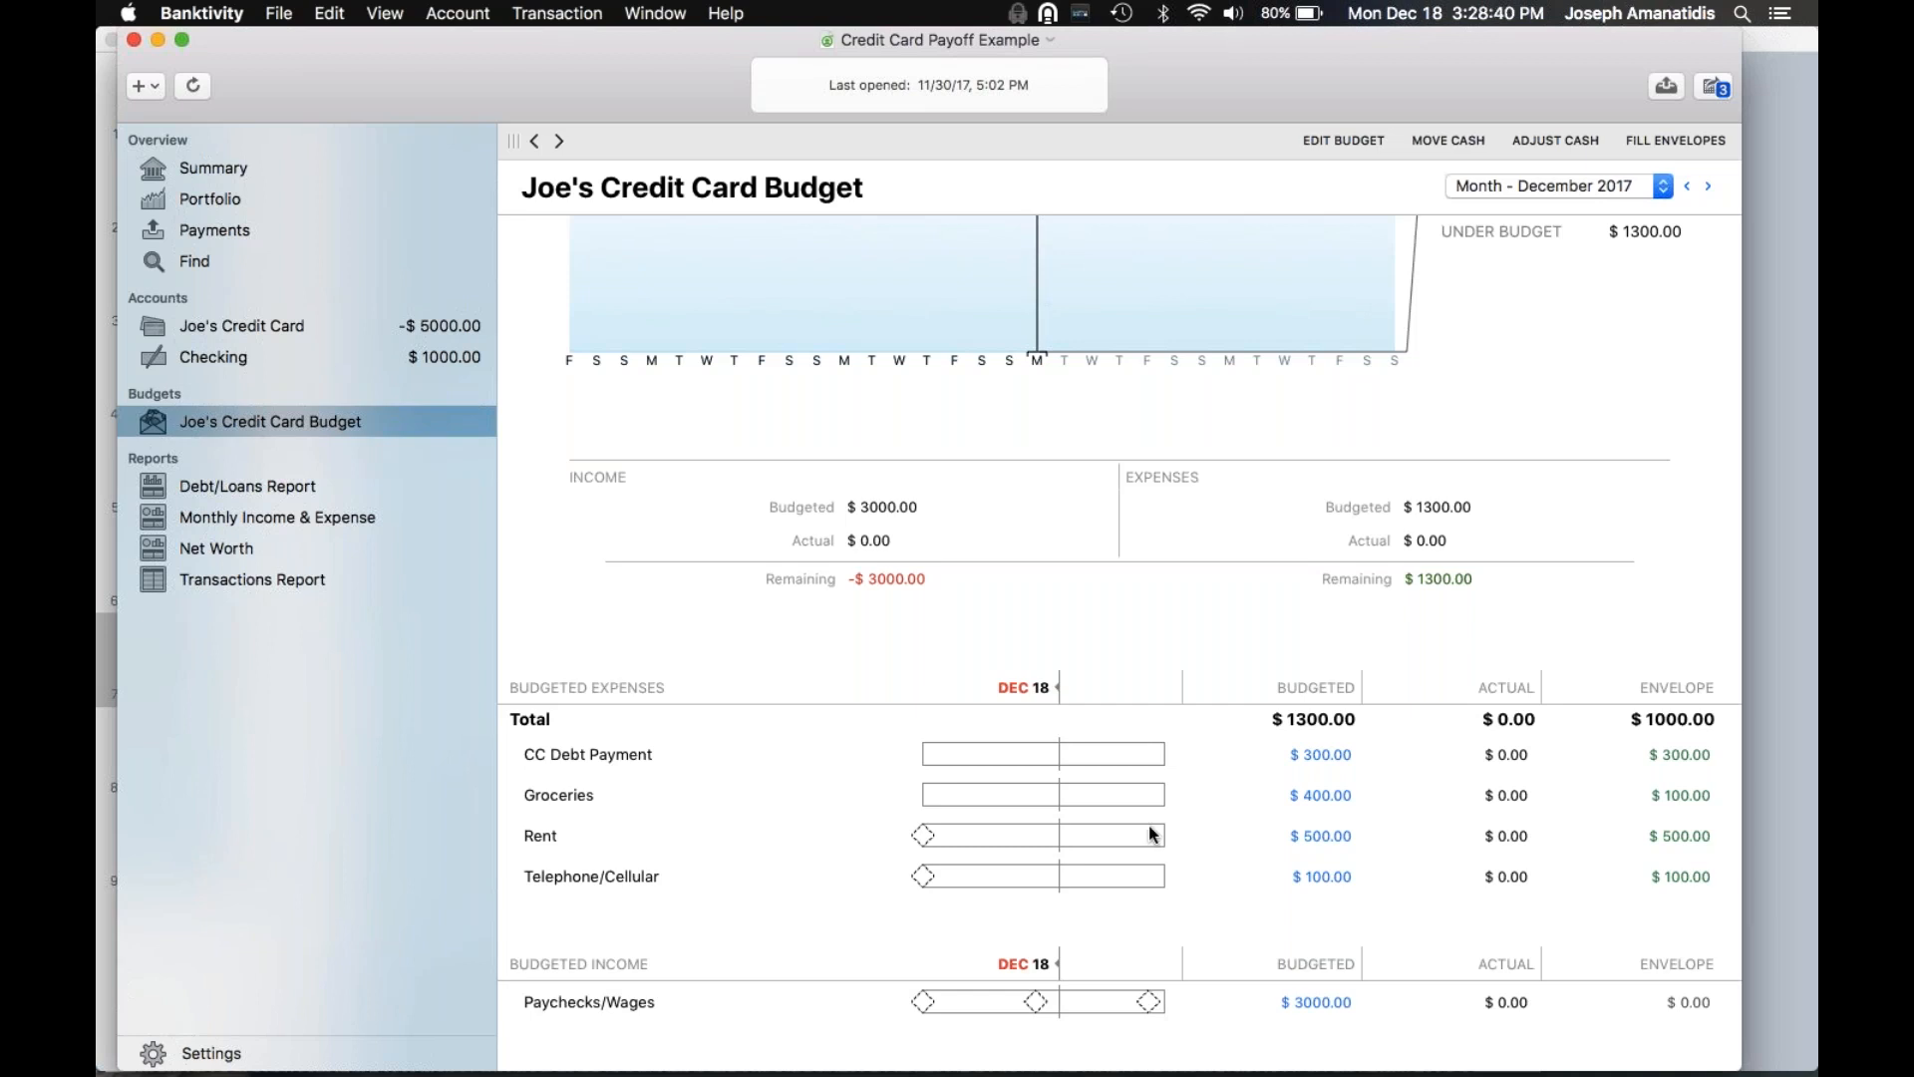
Post the overdue scheduled transactions for IGG Software, North End Rentals and Verizon Wireless
{"action": "left_click", "coordinate": [1719, 90]}
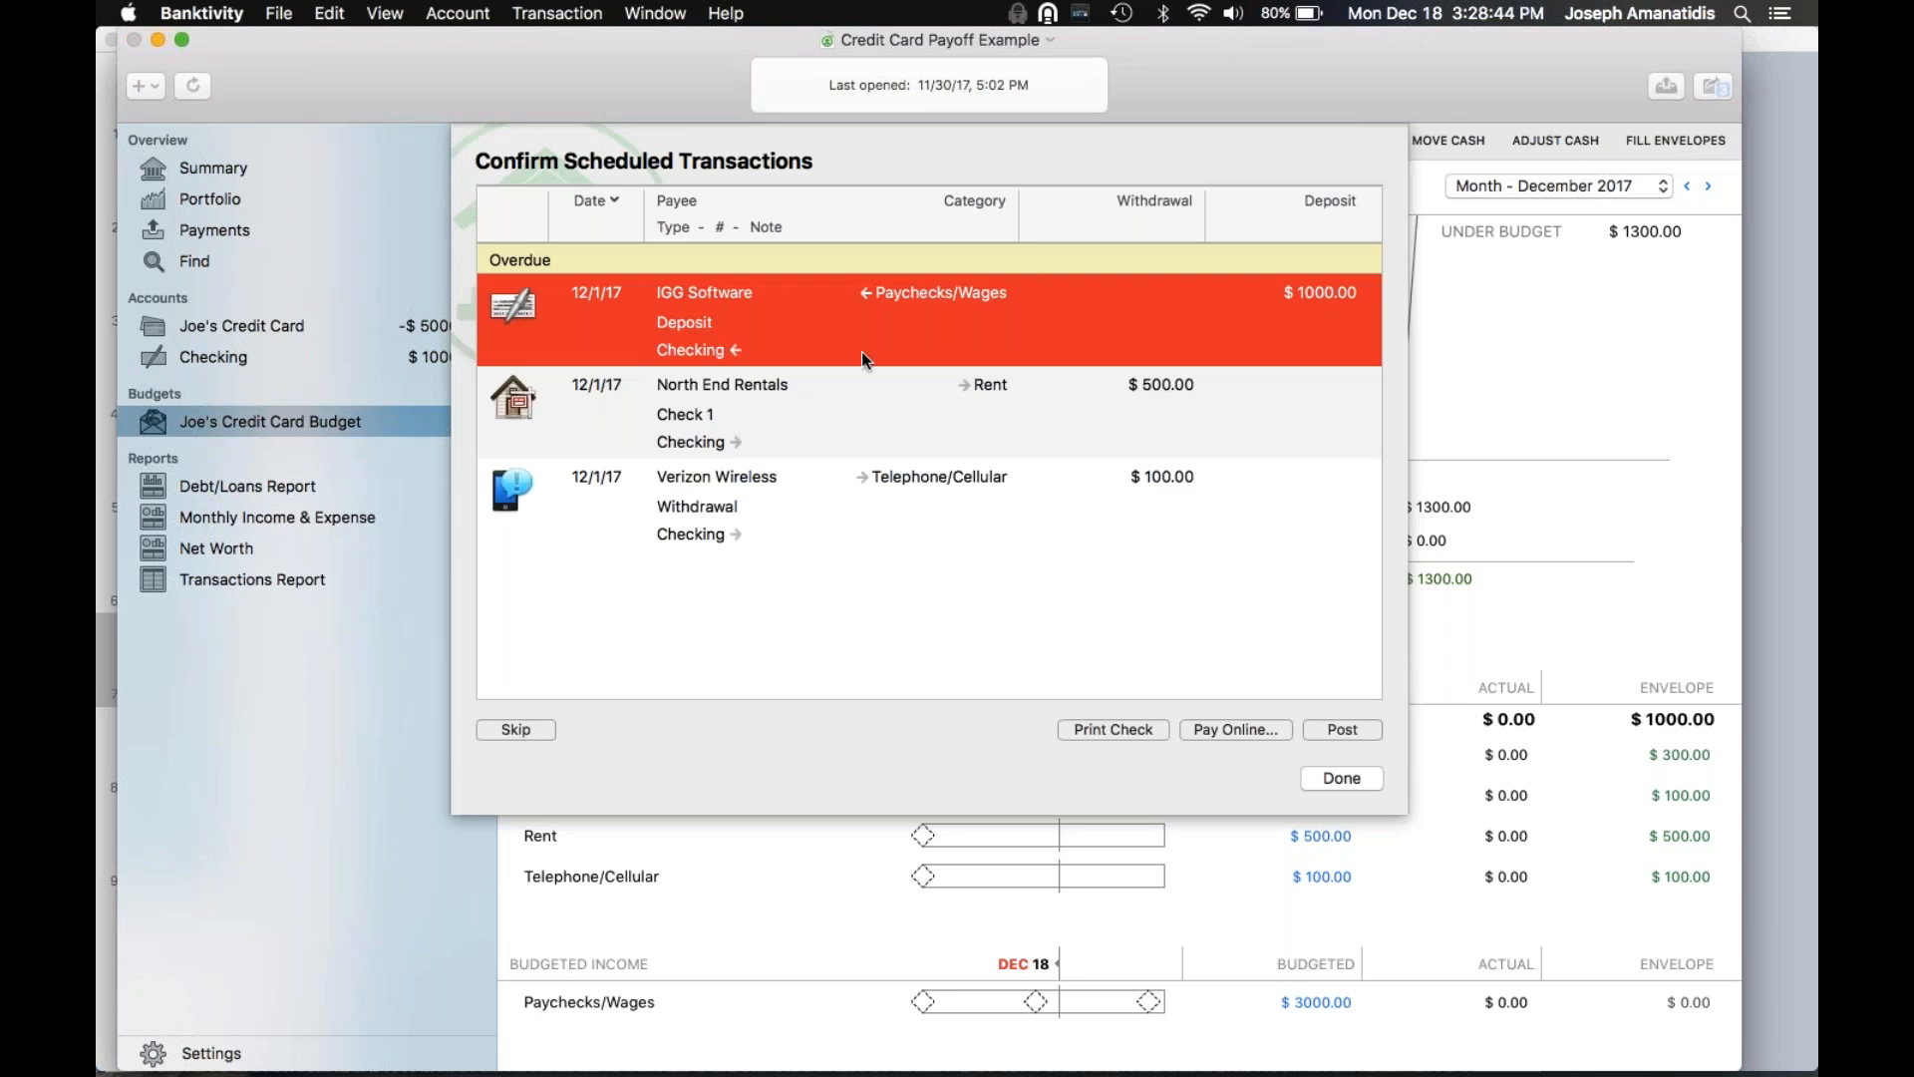
{"action": "left_click", "coordinate": [781, 522], "text": "shift"}
{"action": "left_click", "coordinate": [1338, 728]}
{"action": "left_click", "coordinate": [1340, 778]}
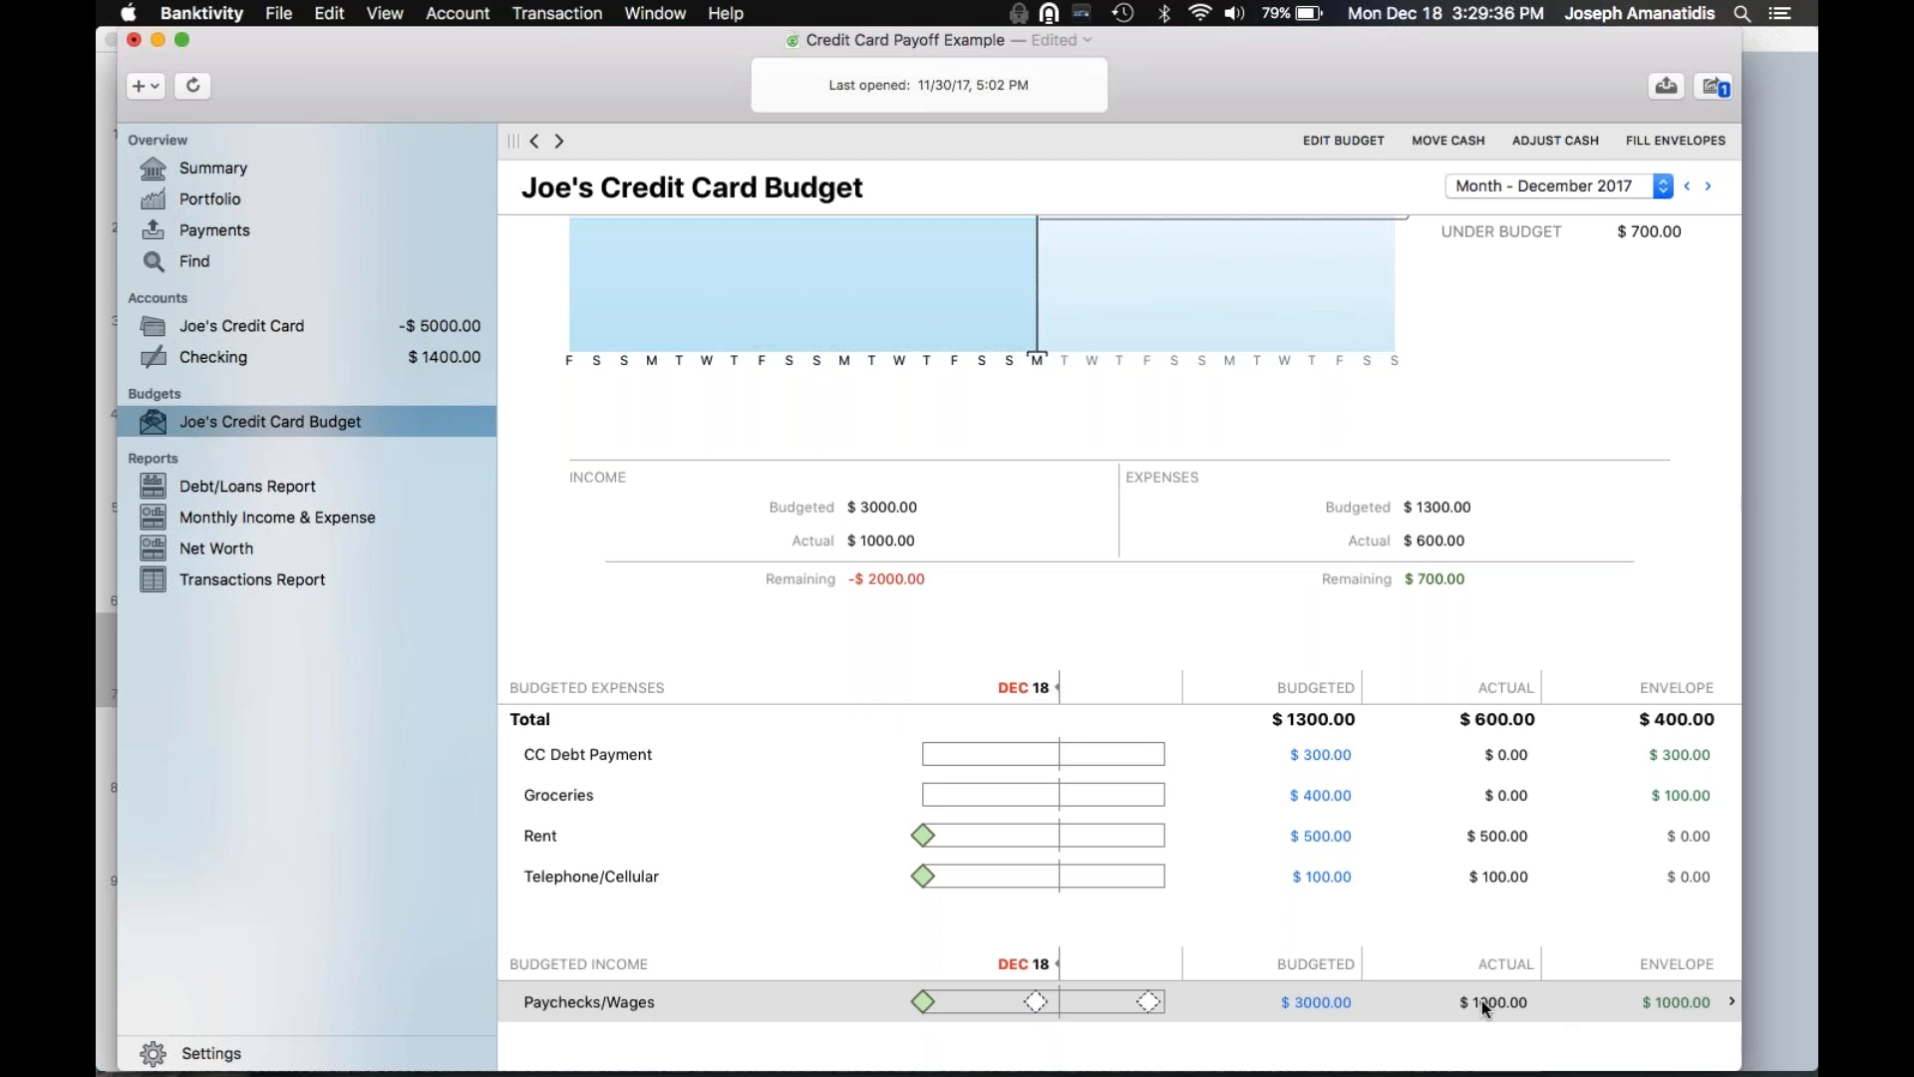
Refill the Rent envelope with $500 and the Telephone/Cellular envelope with $100 from Paychecks/Wages
{"action": "left_click", "coordinate": [1697, 835]}
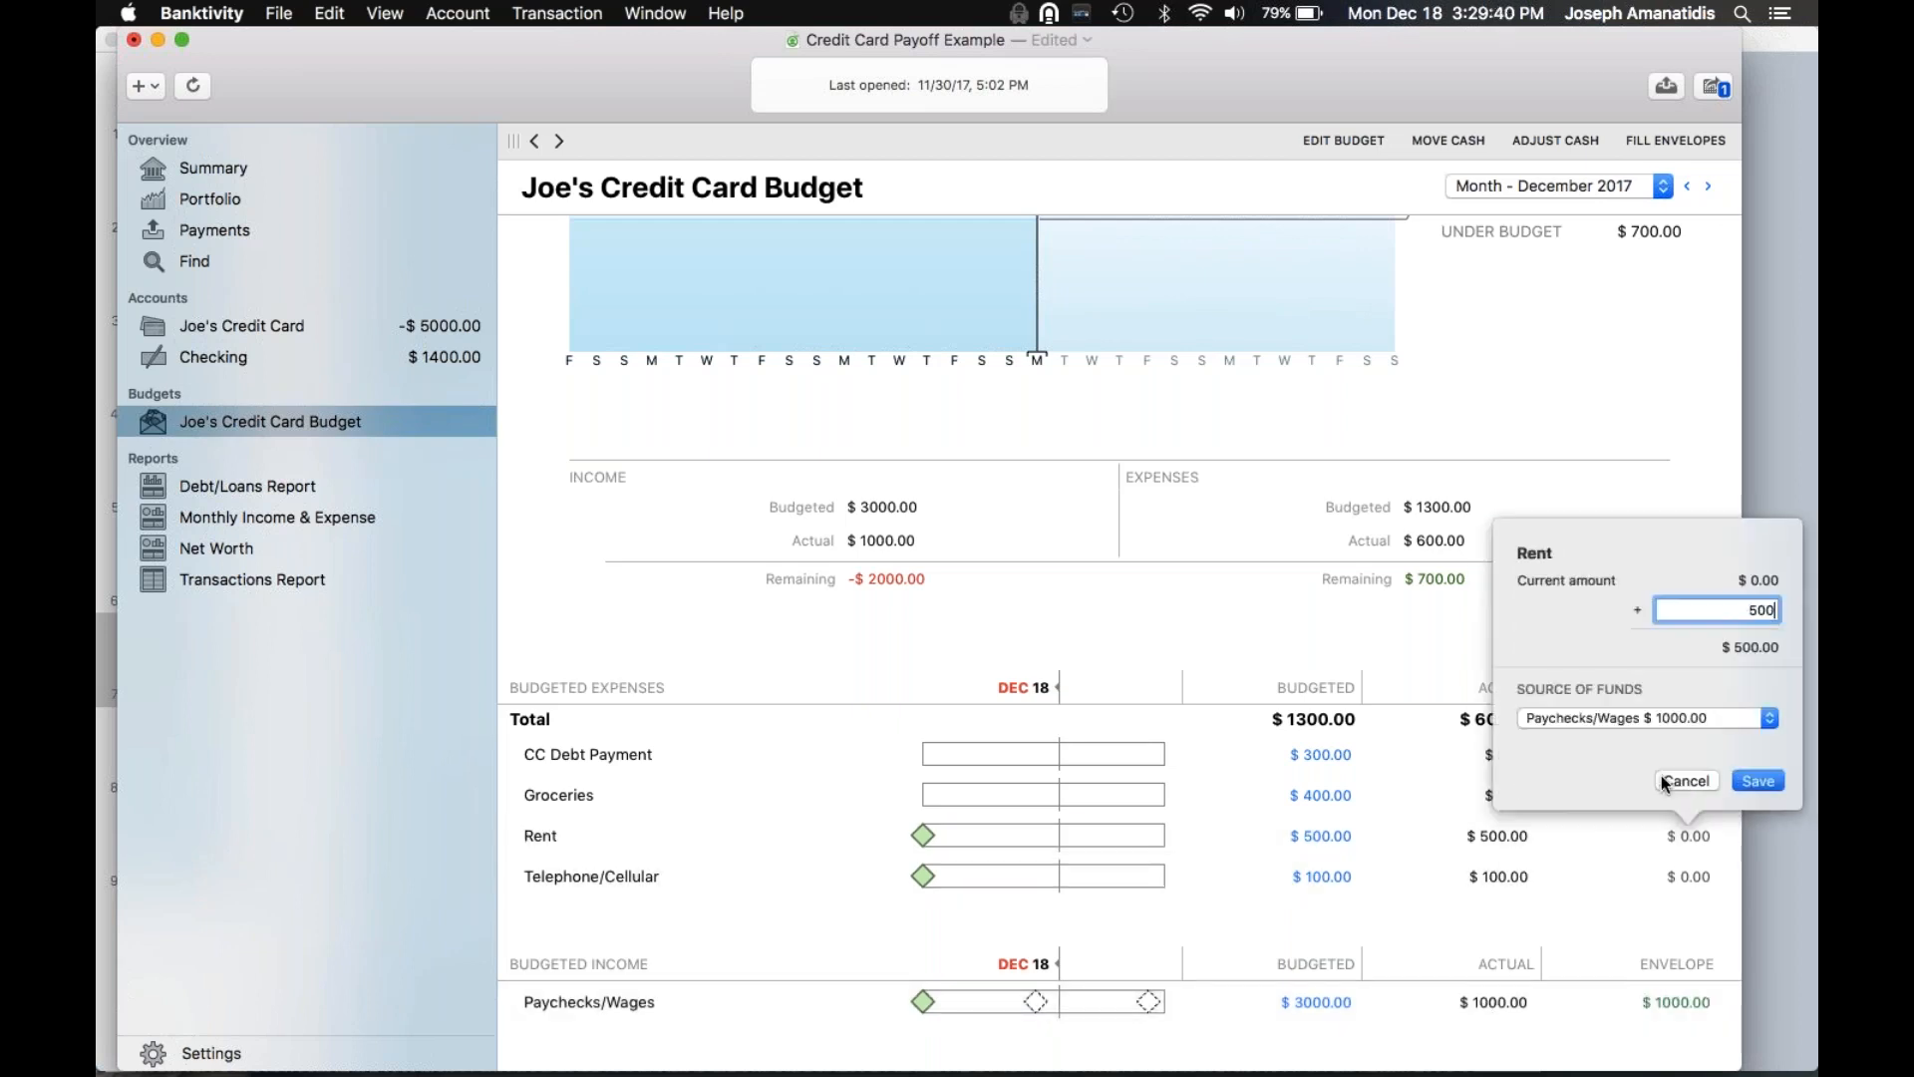
{"action": "key", "text": "Return"}
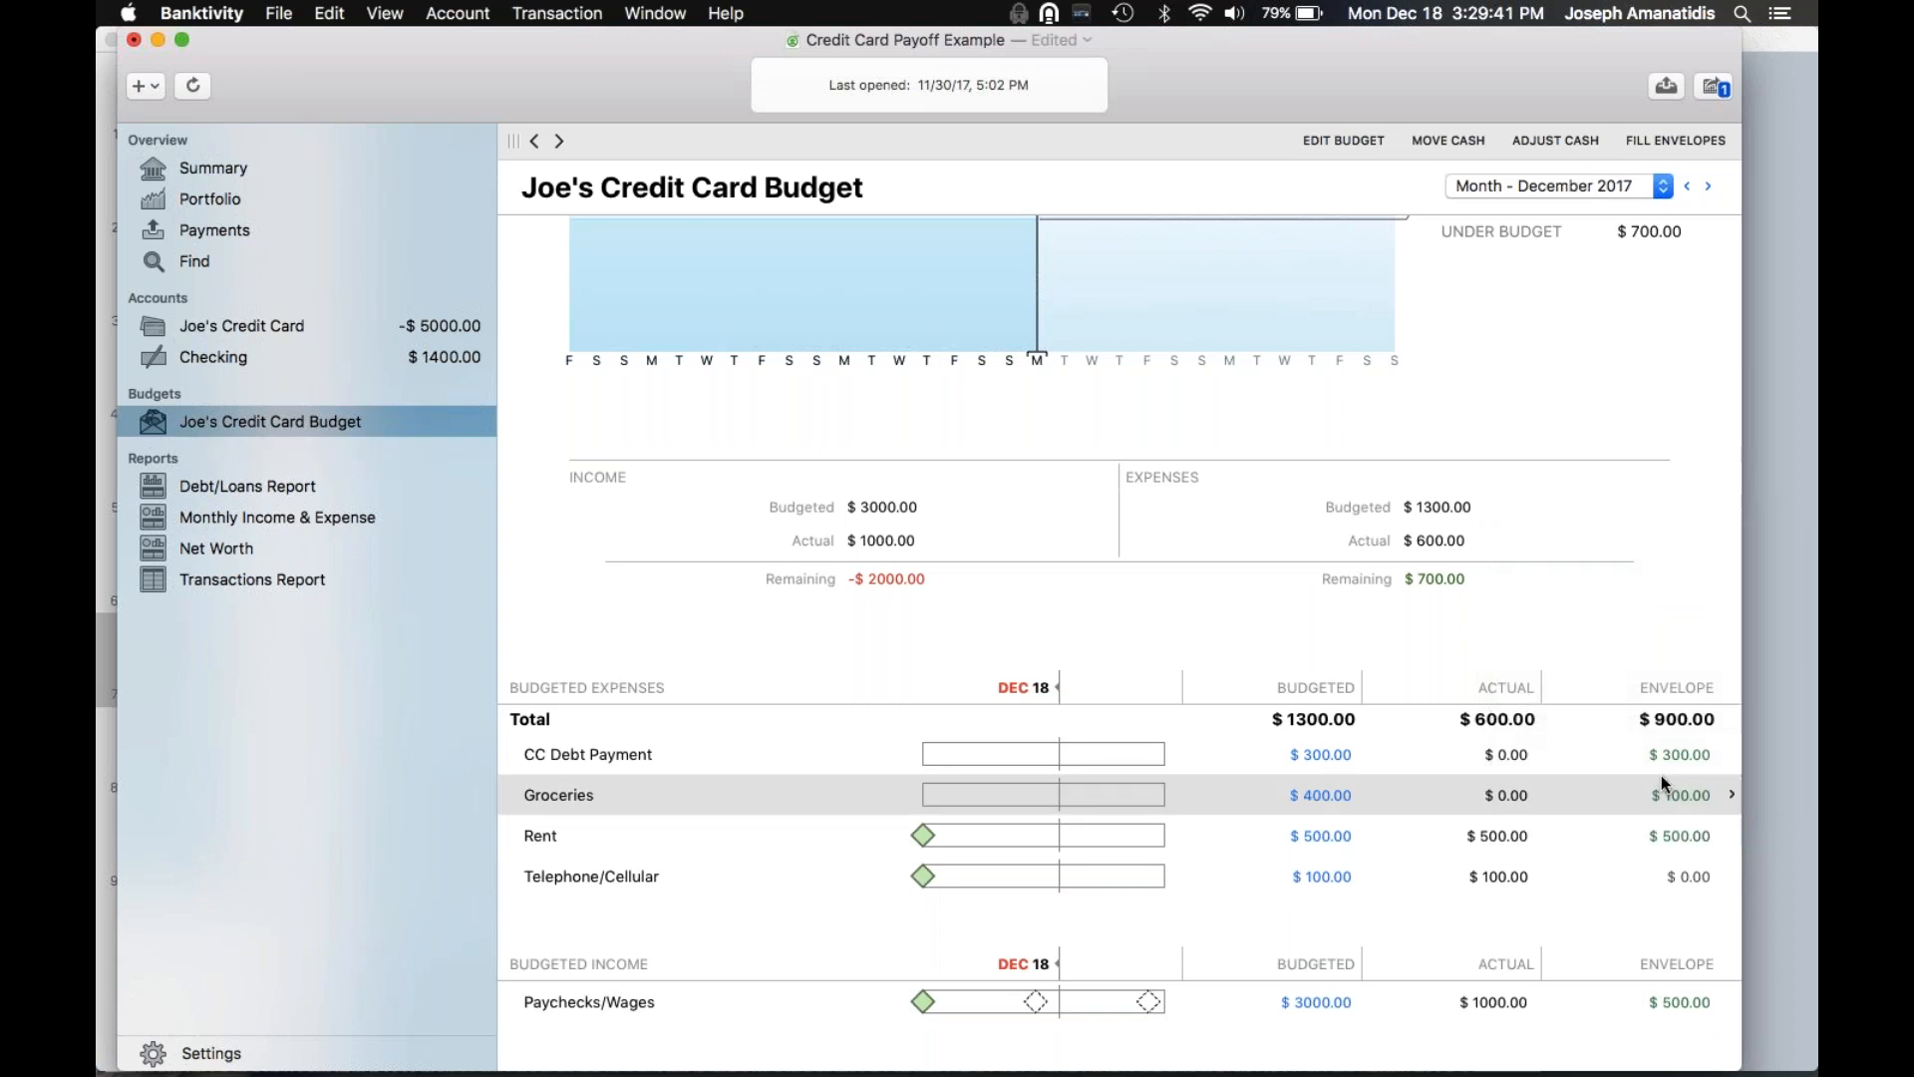
{"action": "left_click", "coordinate": [1685, 877]}
{"action": "type", "text": "100"}
{"action": "key", "text": "Return"}
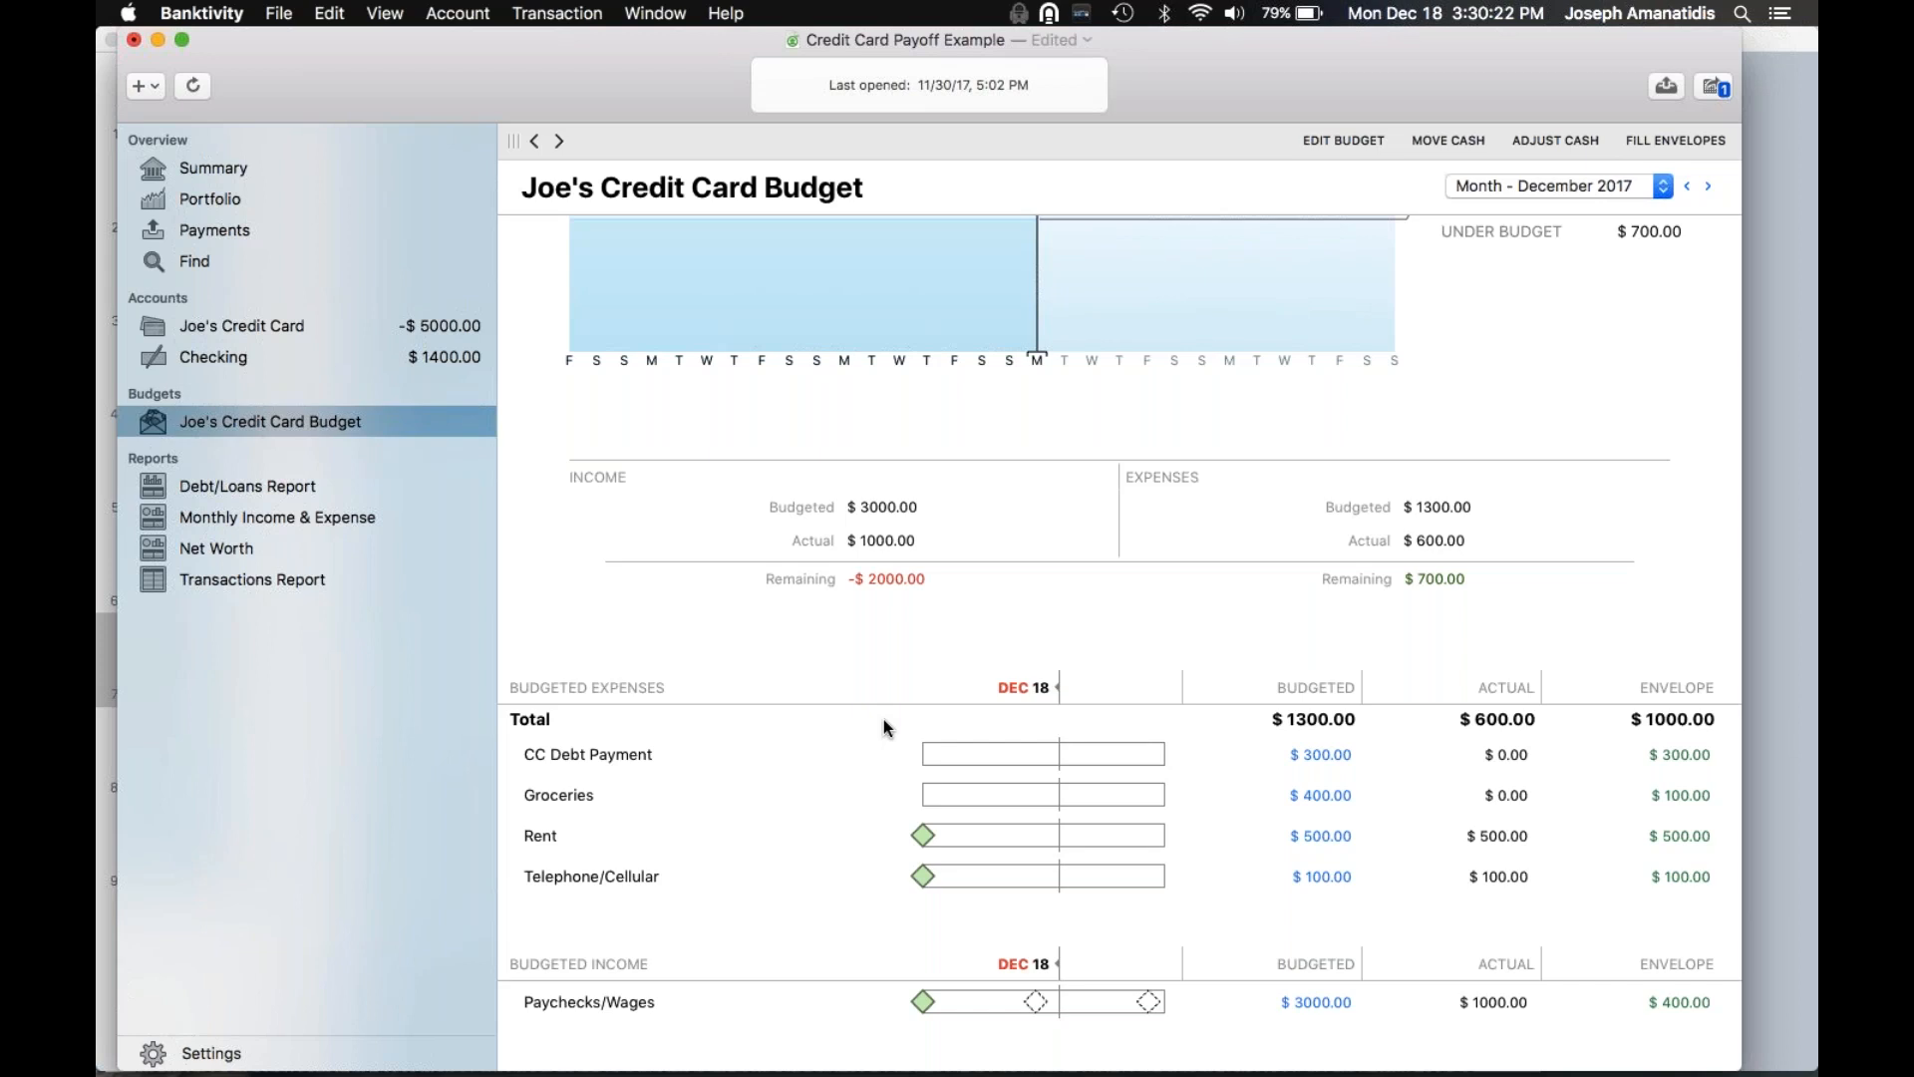
Start a new withdrawal in the Checking account with the payee "Citi Credit Card Payment"
{"action": "key", "text": "super+Tab"}
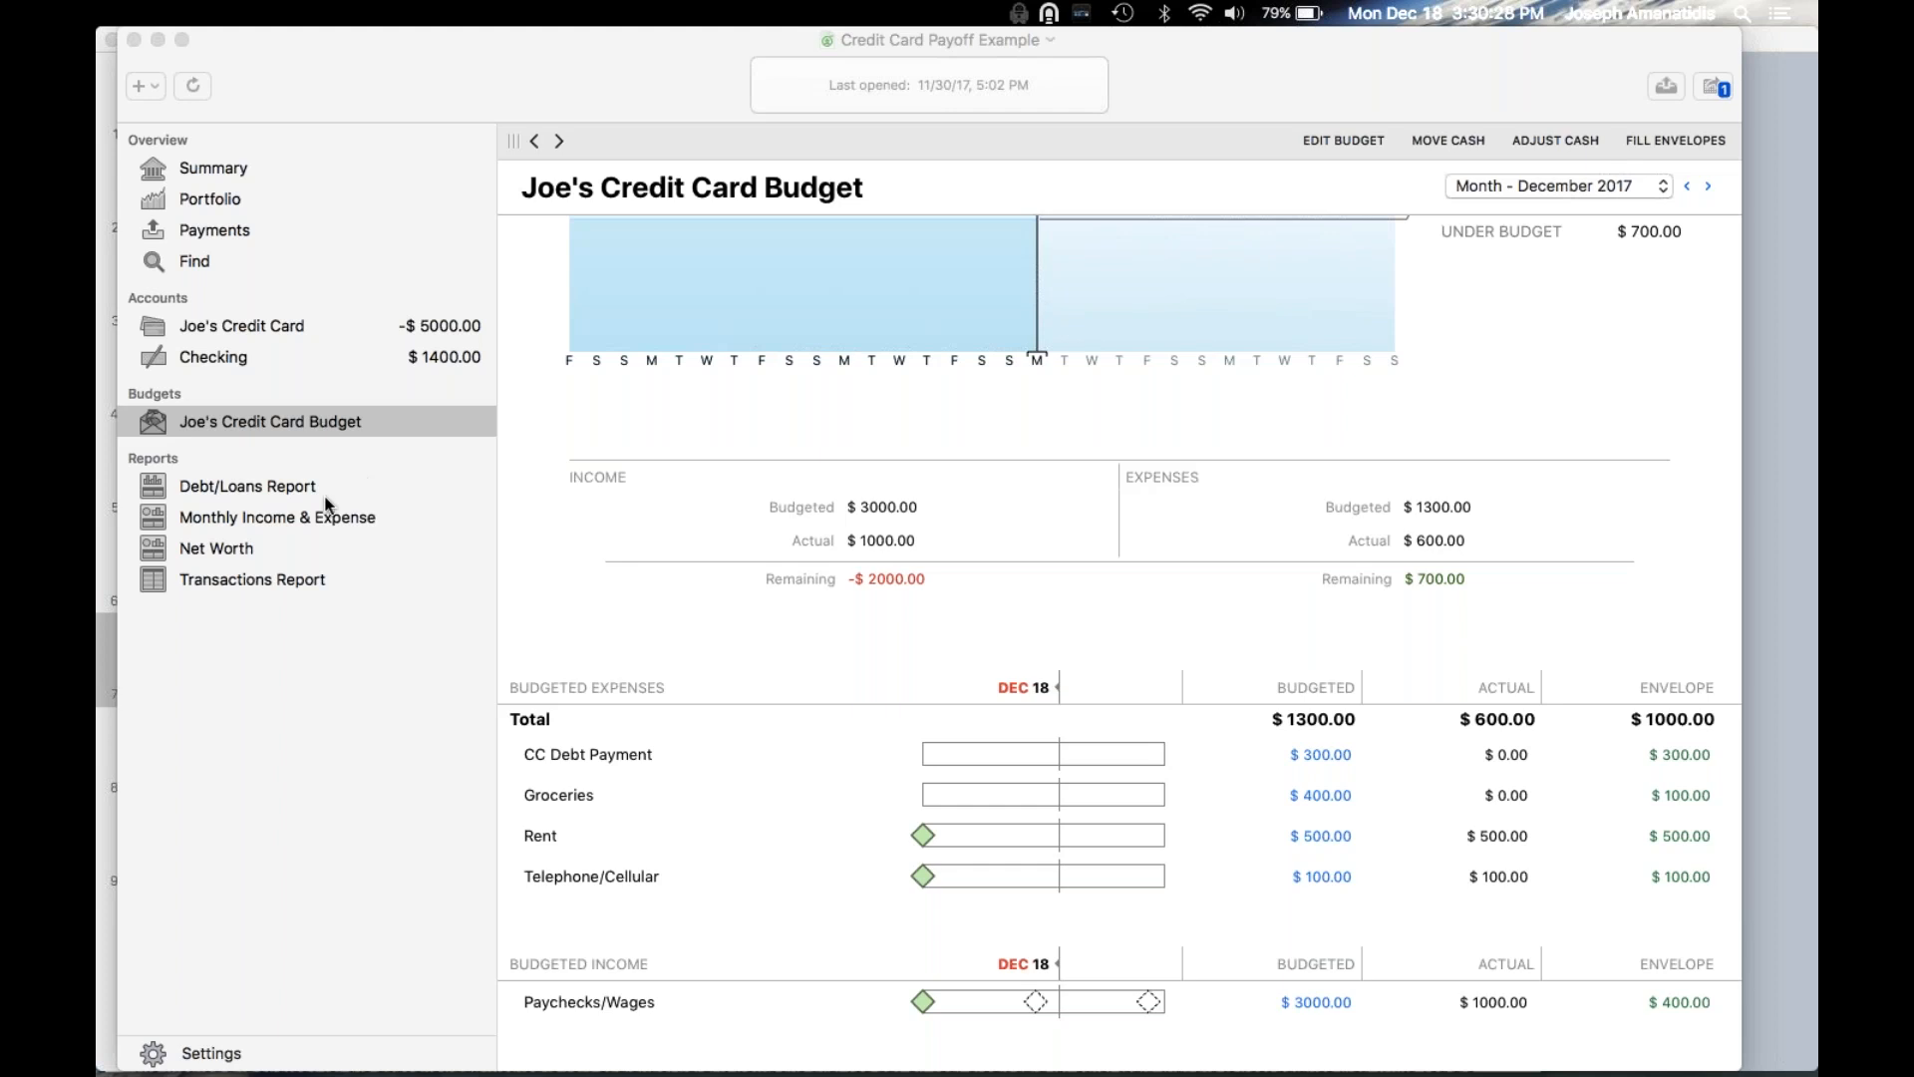
{"action": "left_click", "coordinate": [222, 350]}
{"action": "left_click", "coordinate": [222, 354]}
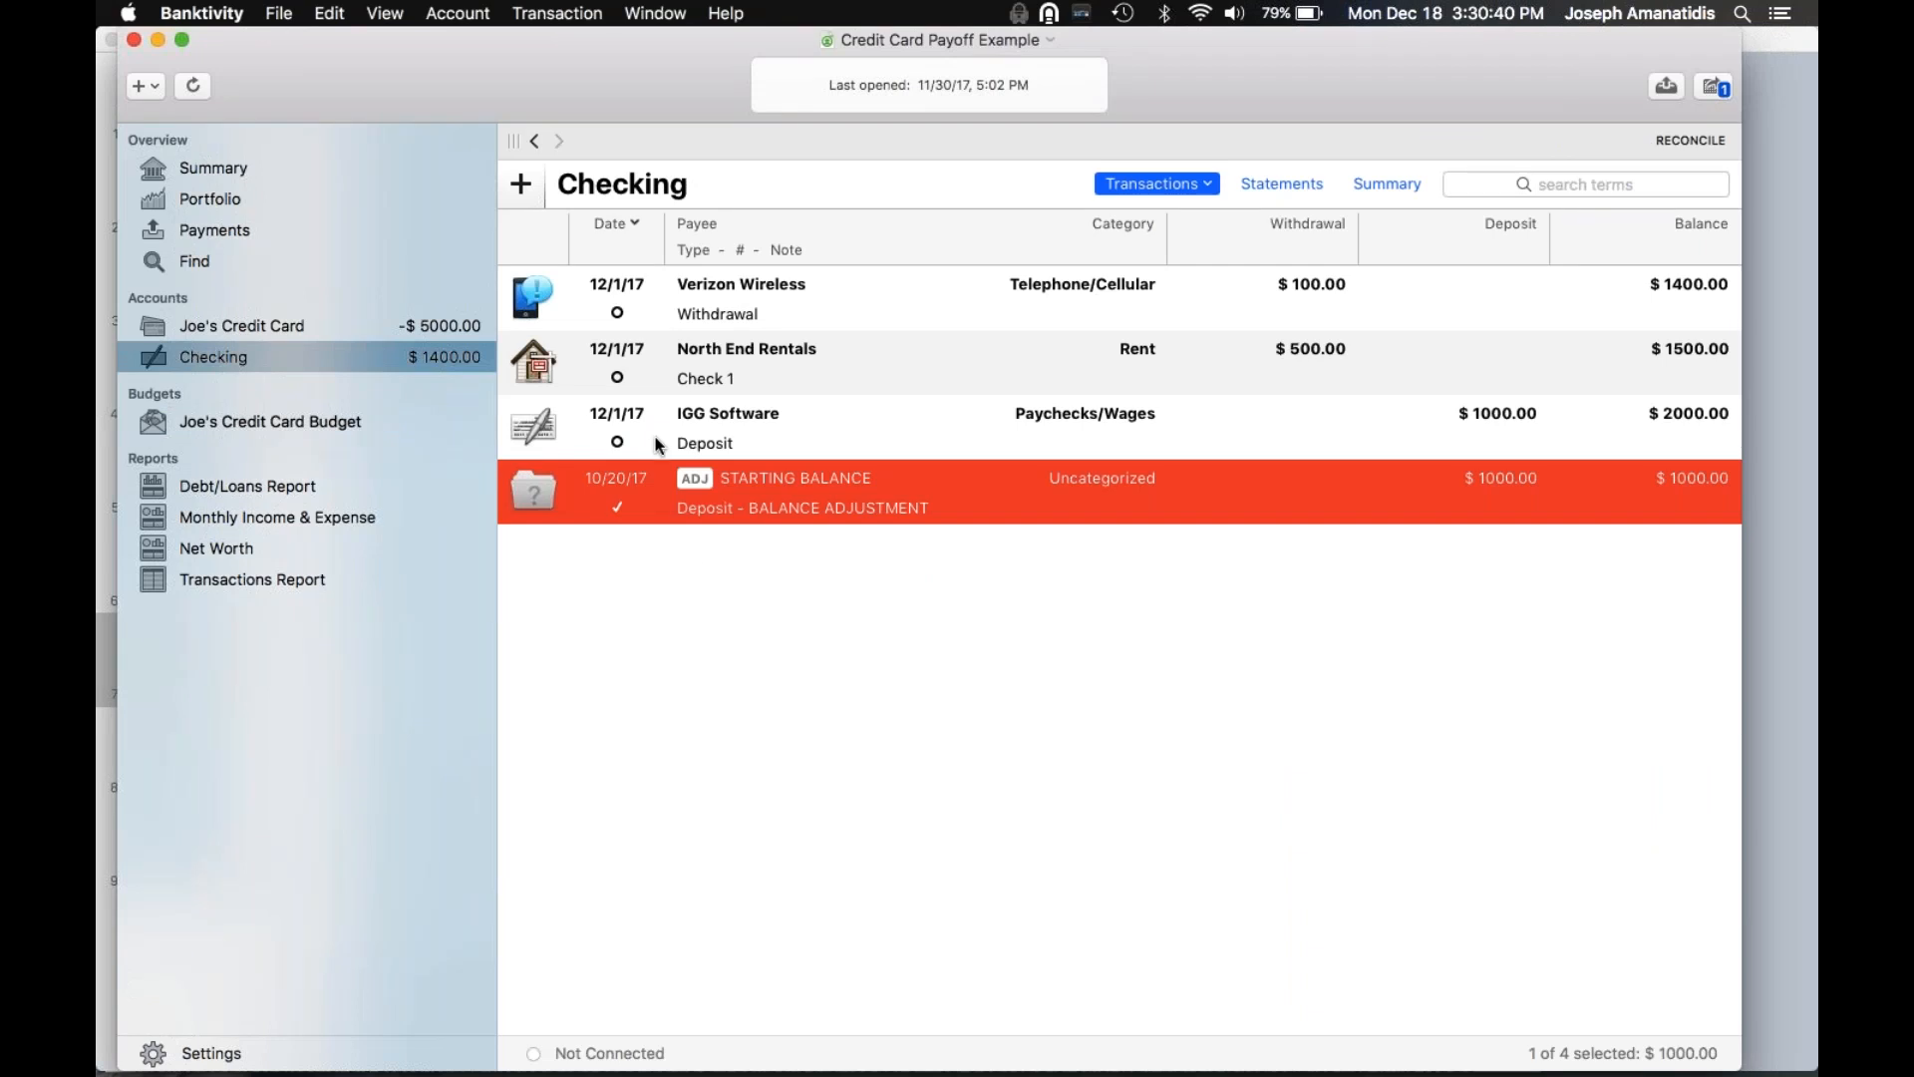
{"action": "left_click", "coordinate": [524, 185]}
{"action": "key", "text": "Tab"}
{"action": "key", "text": "Tab"}
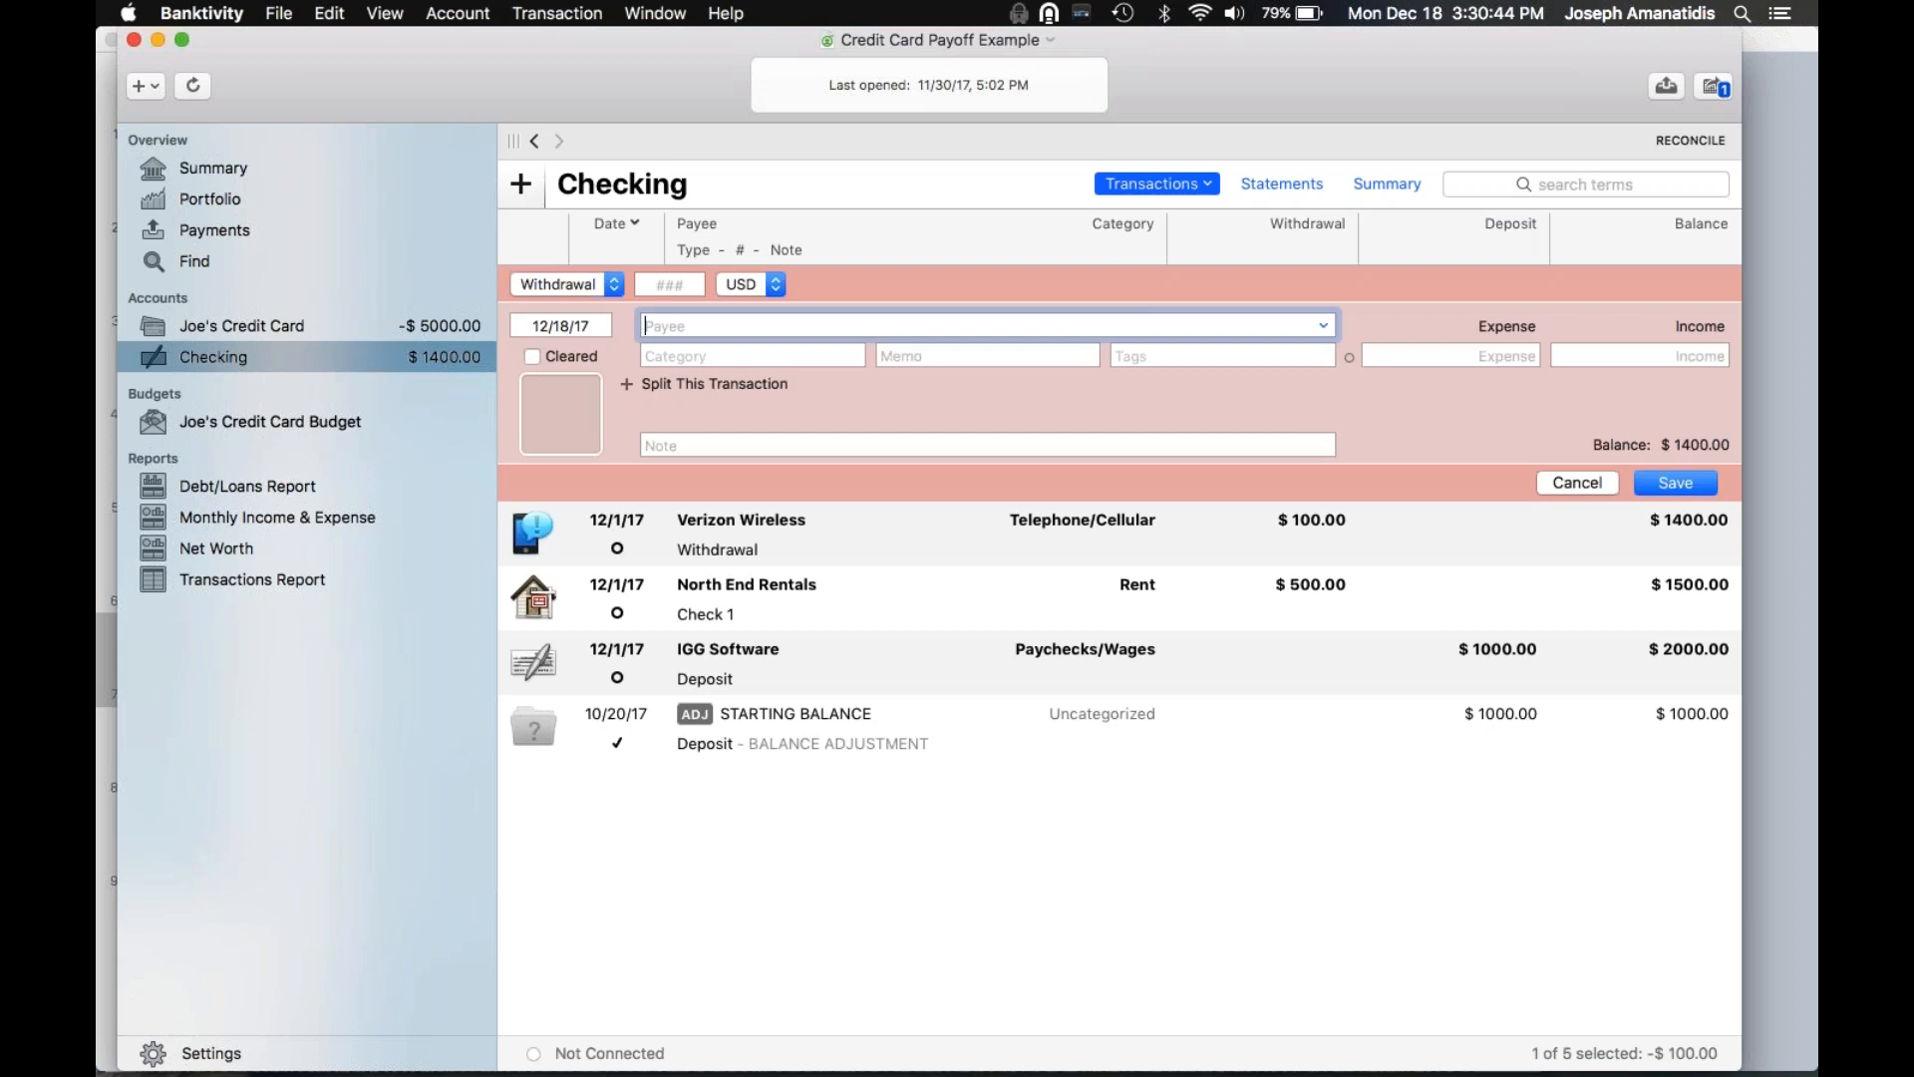
{"action": "type", "text": "Citi Cred"}
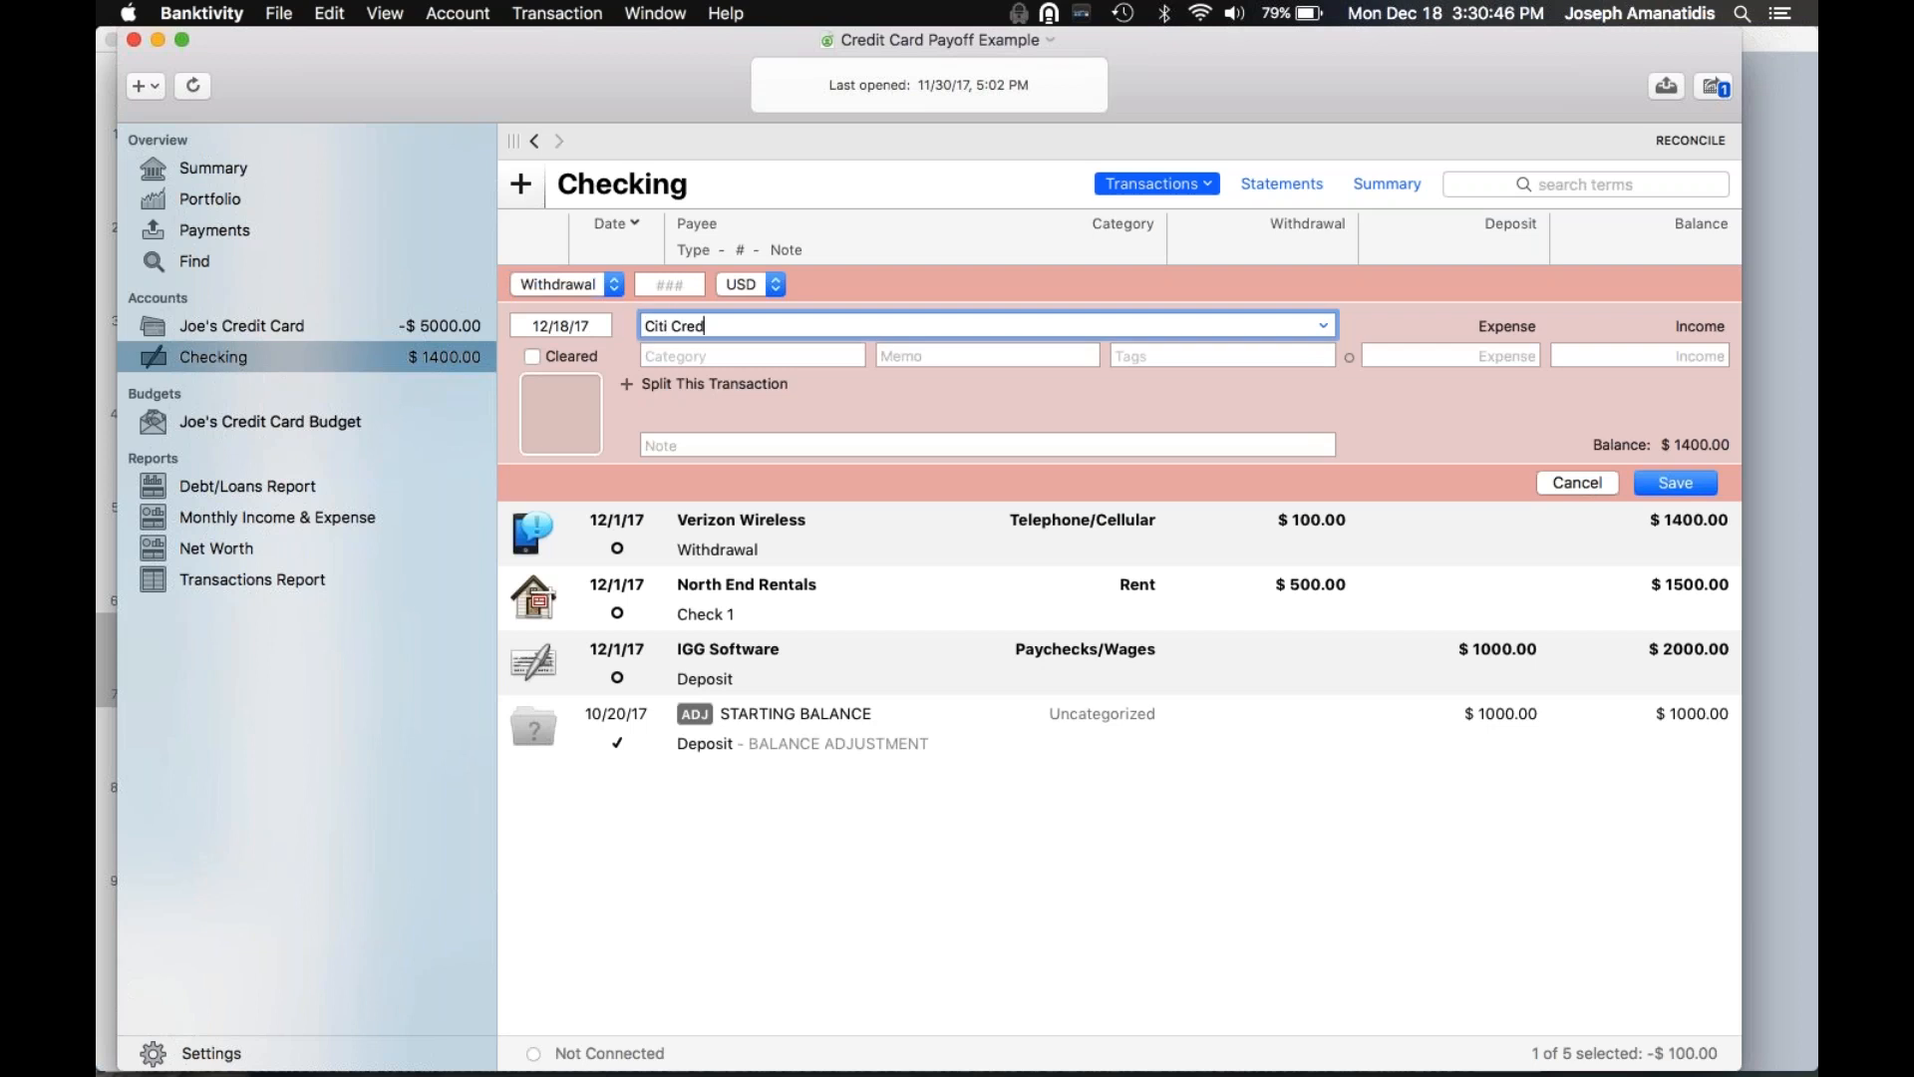
{"action": "type", "text": "it Card Payment"}
{"action": "key", "text": "Tab"}
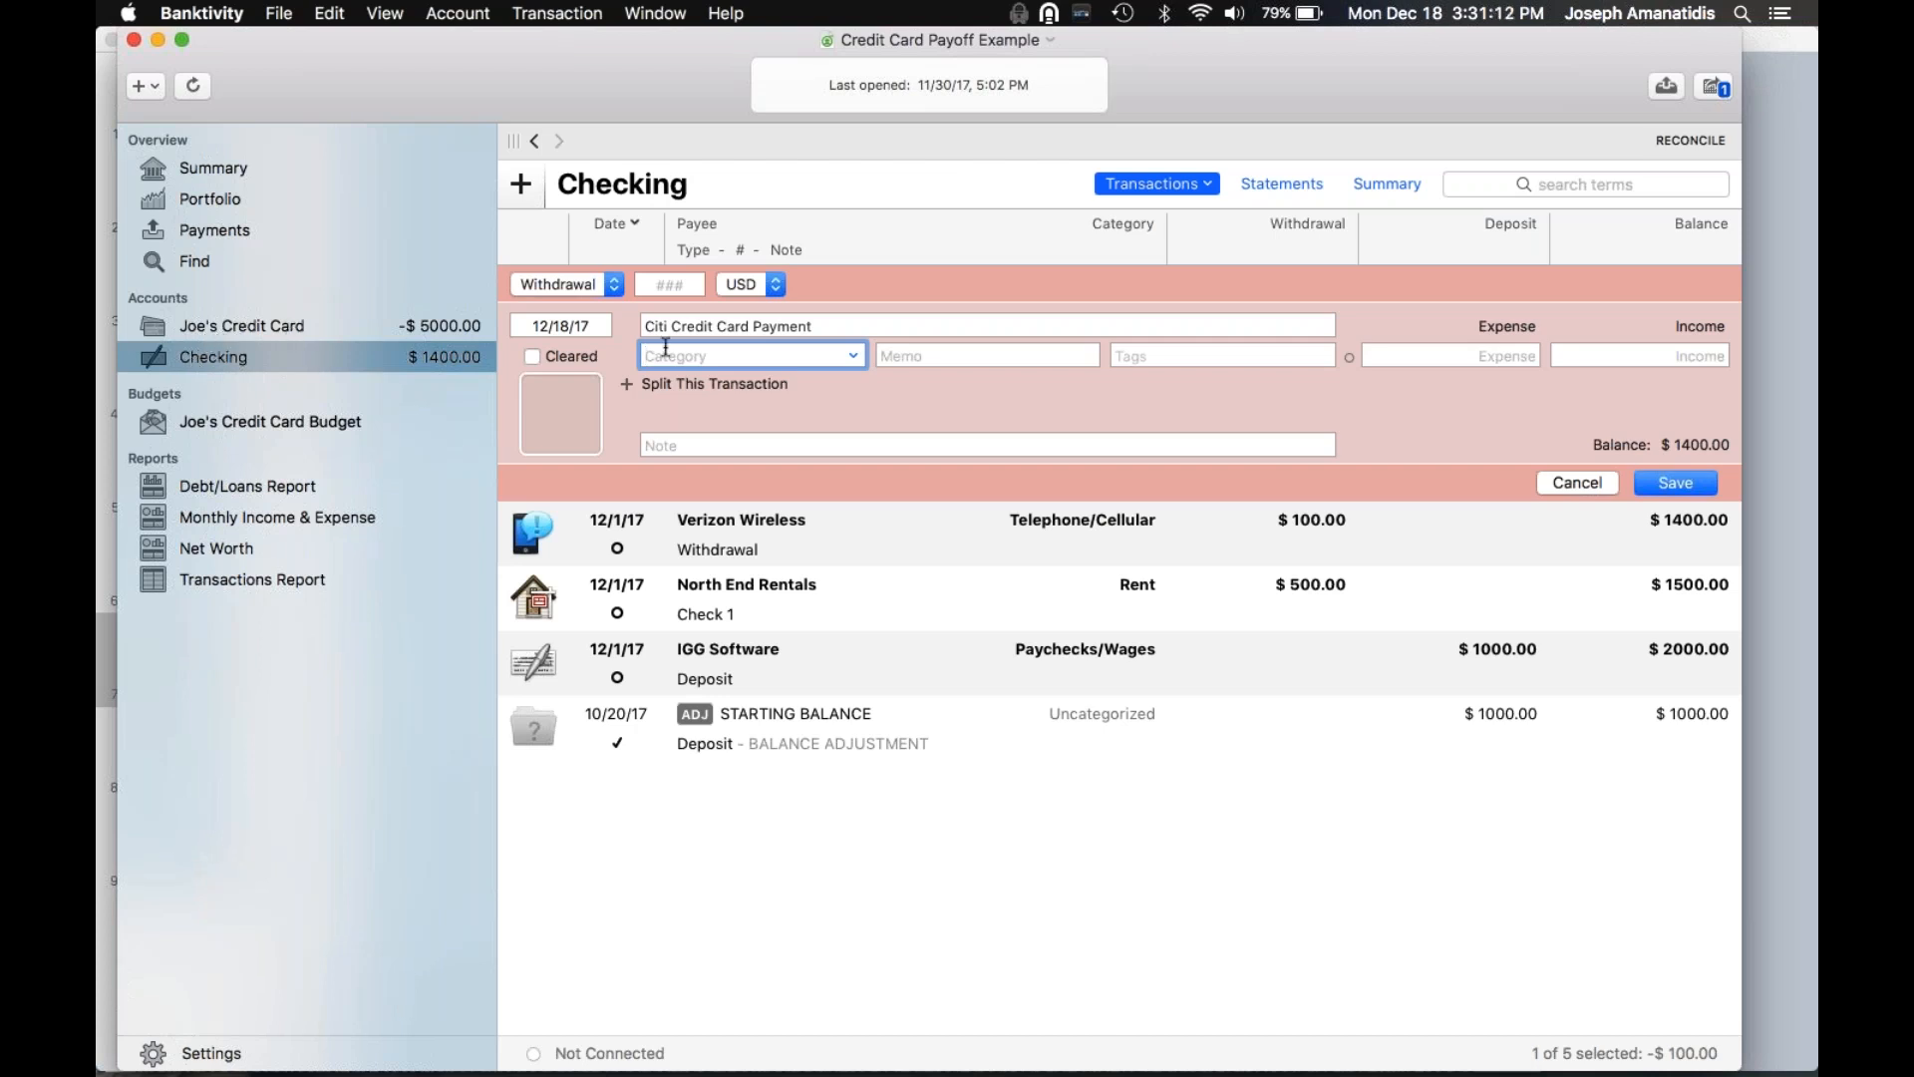
Assign the payment to the credit card account as a transfer, enter a $300 expense and save the transaction
{"action": "type", "text": "Joe's Credit Card"}
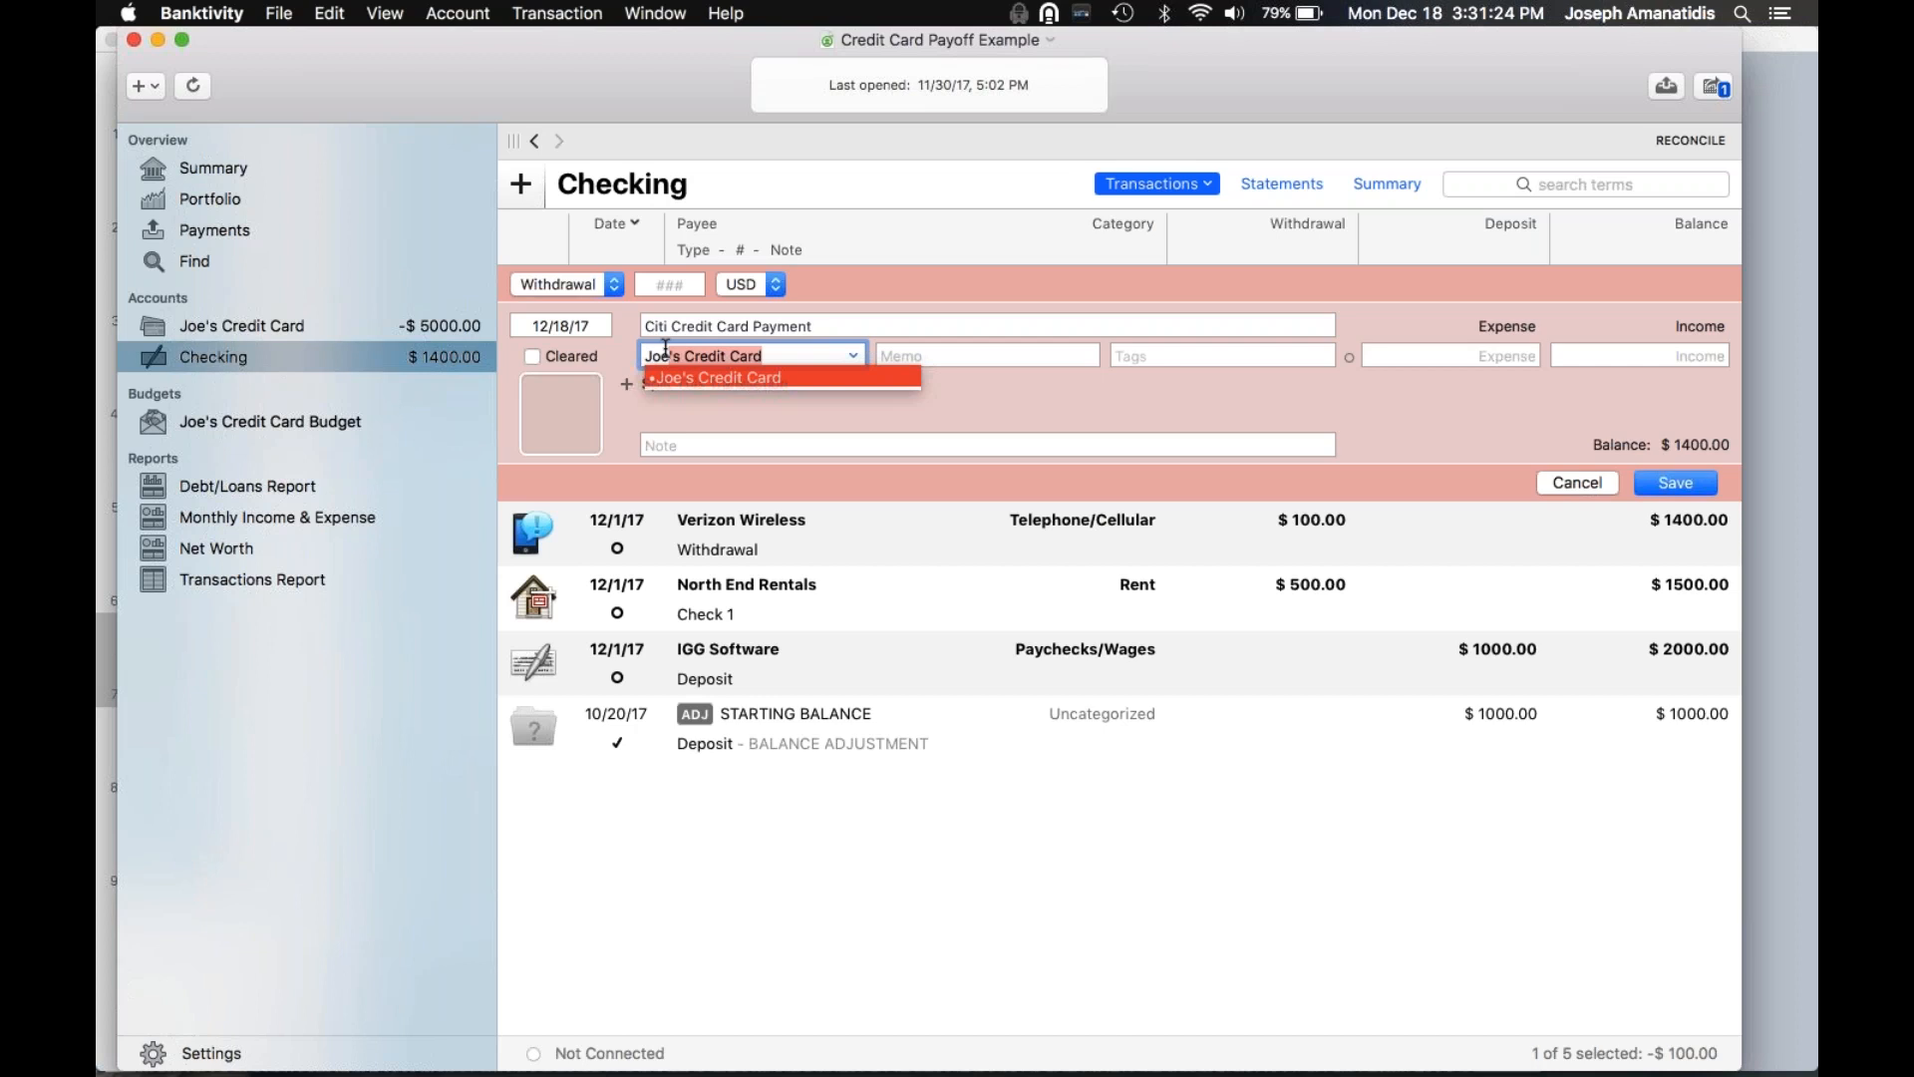
{"action": "key", "text": "Return"}
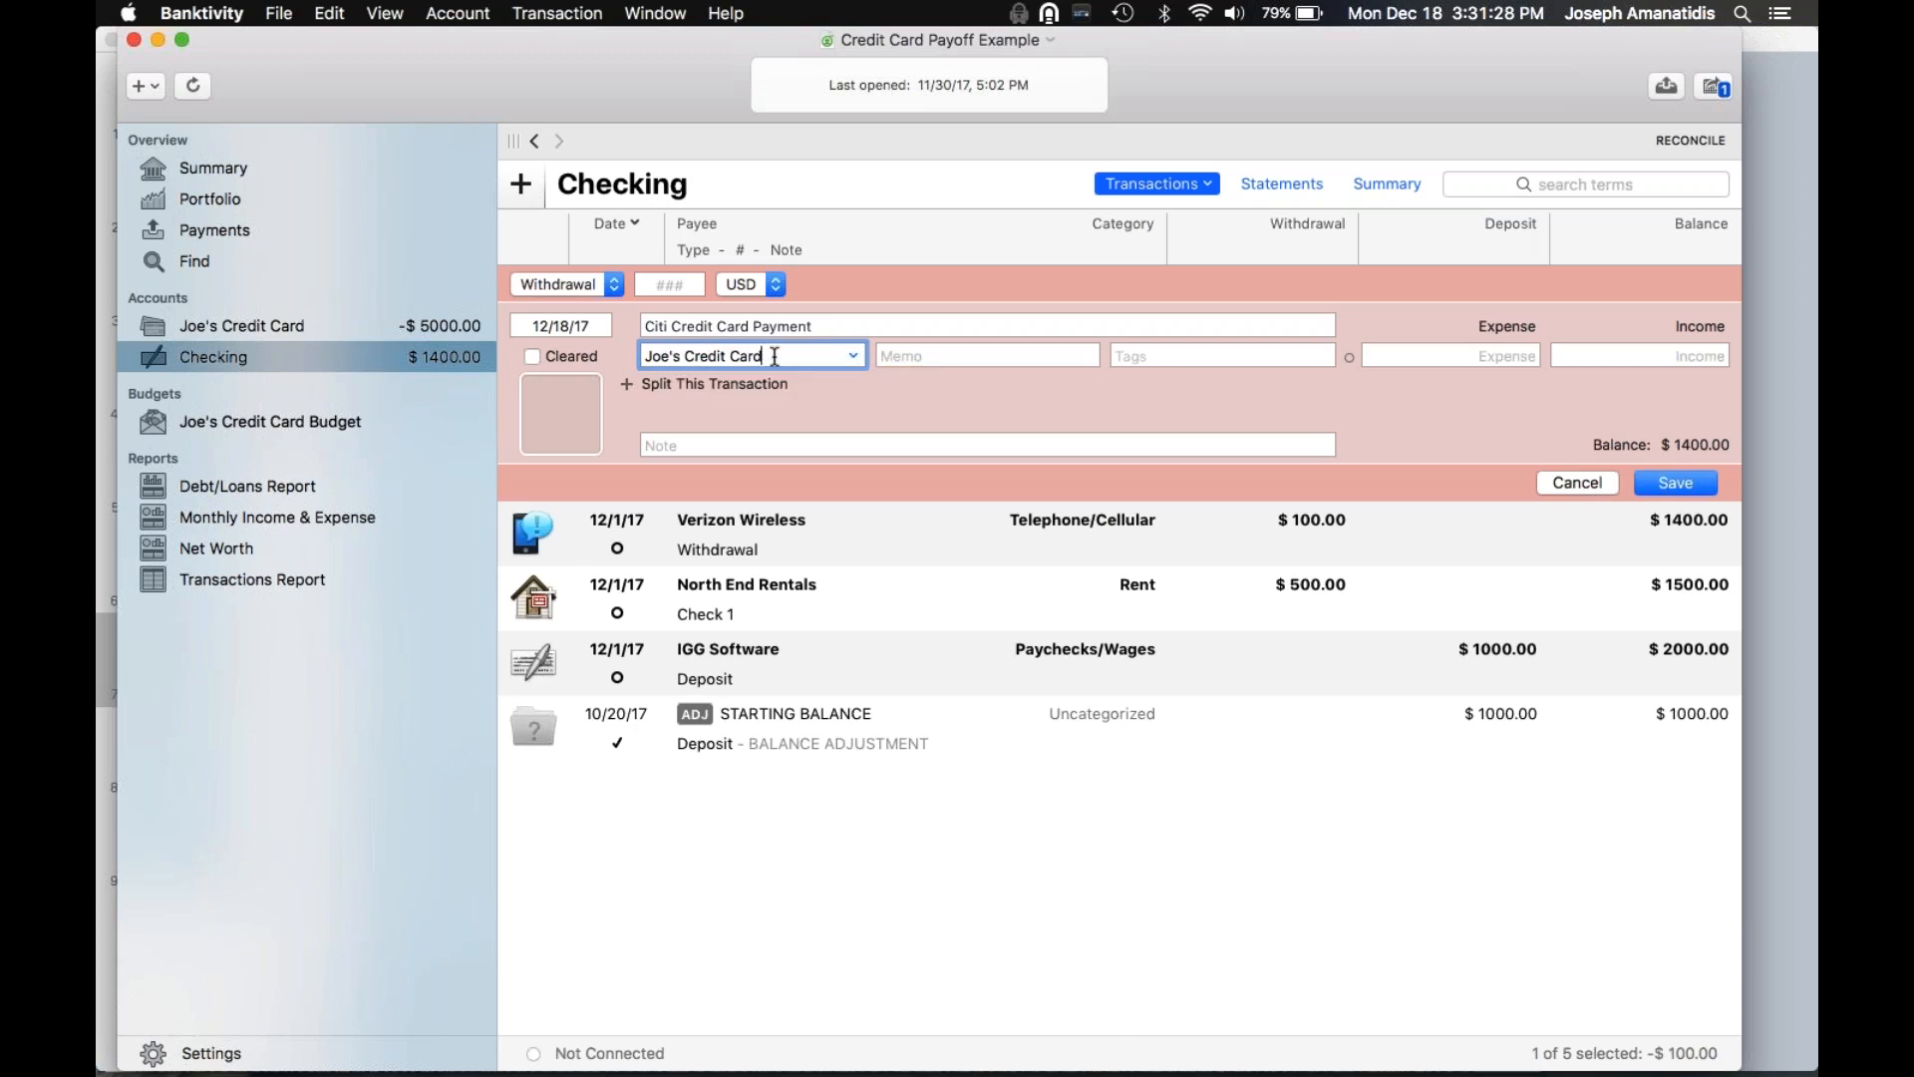
{"action": "left_click", "coordinate": [1452, 356]}
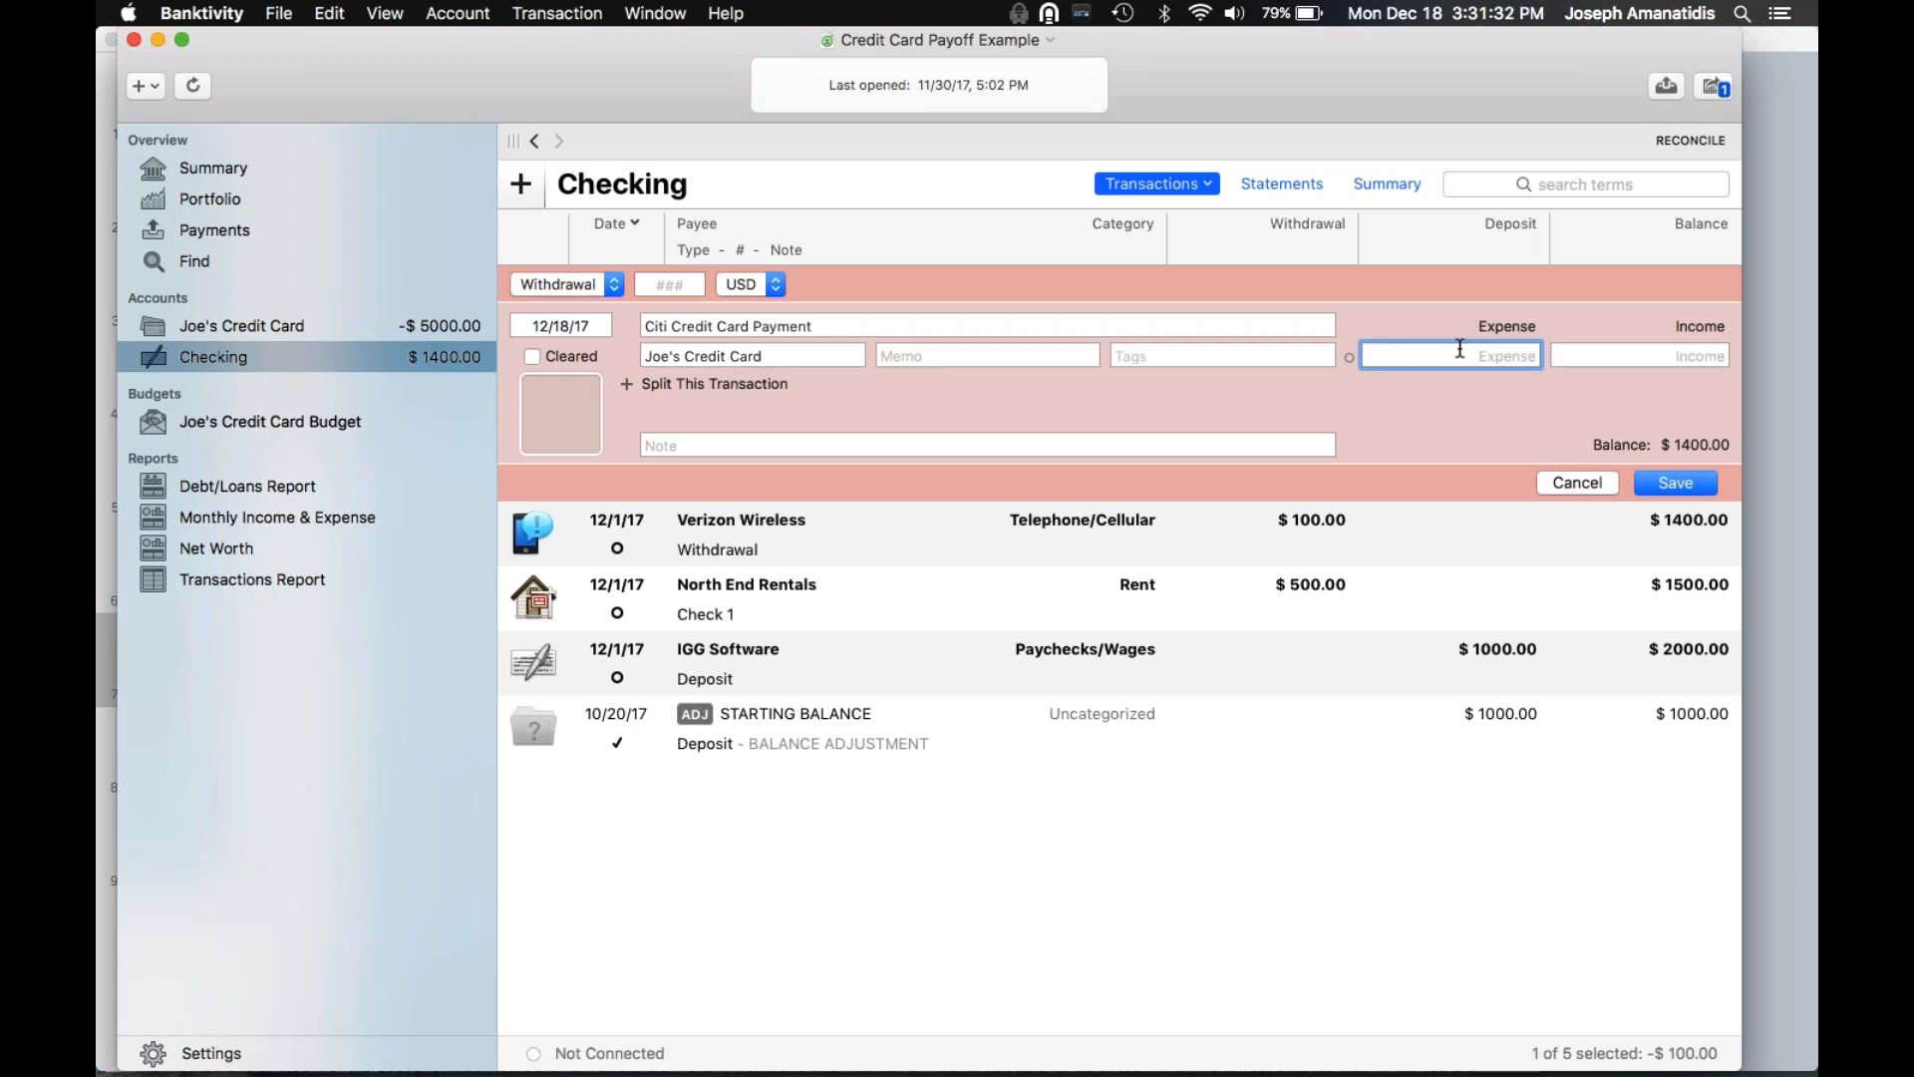
{"action": "type", "text": "300"}
{"action": "left_click", "coordinate": [1679, 483]}
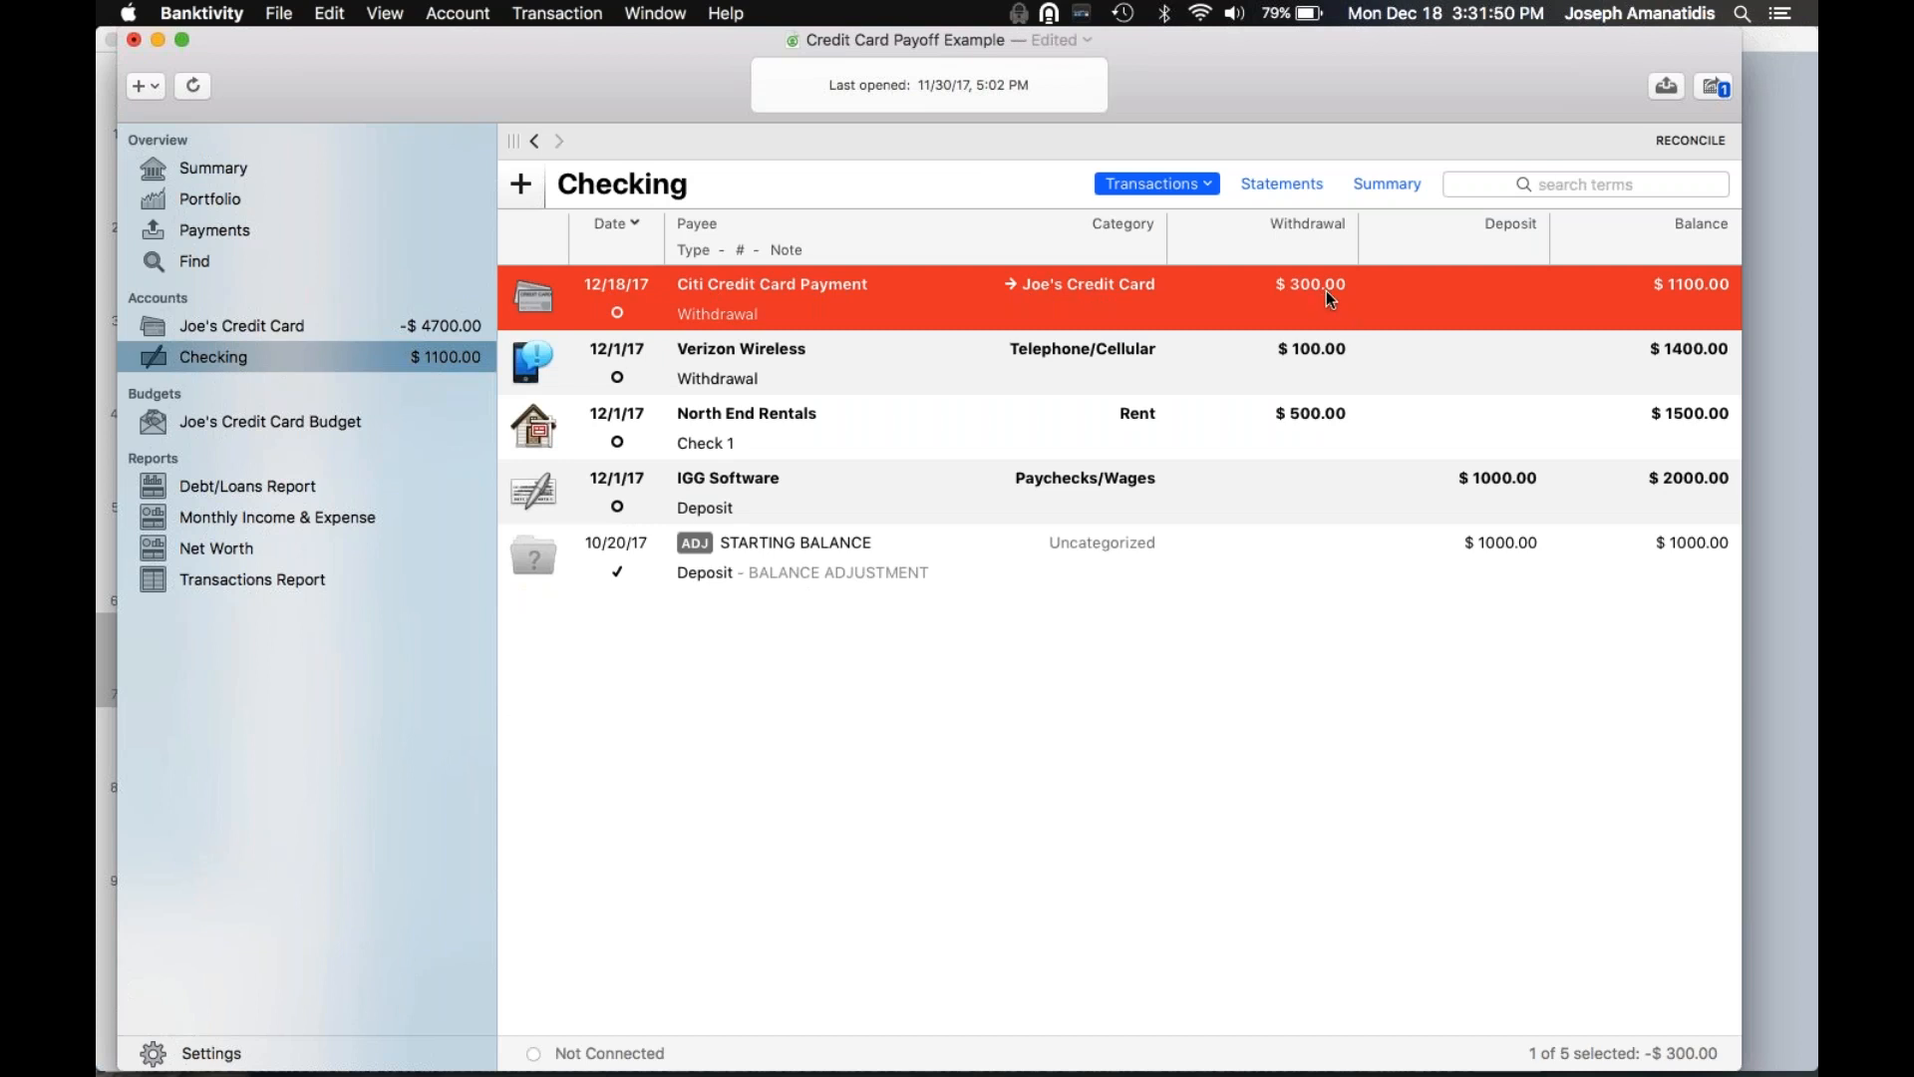
Examine the payment on both sides of the transfer and compare it with the CC Debt Payment amounts in the December 2017 budget
{"action": "left_click", "coordinate": [1013, 286]}
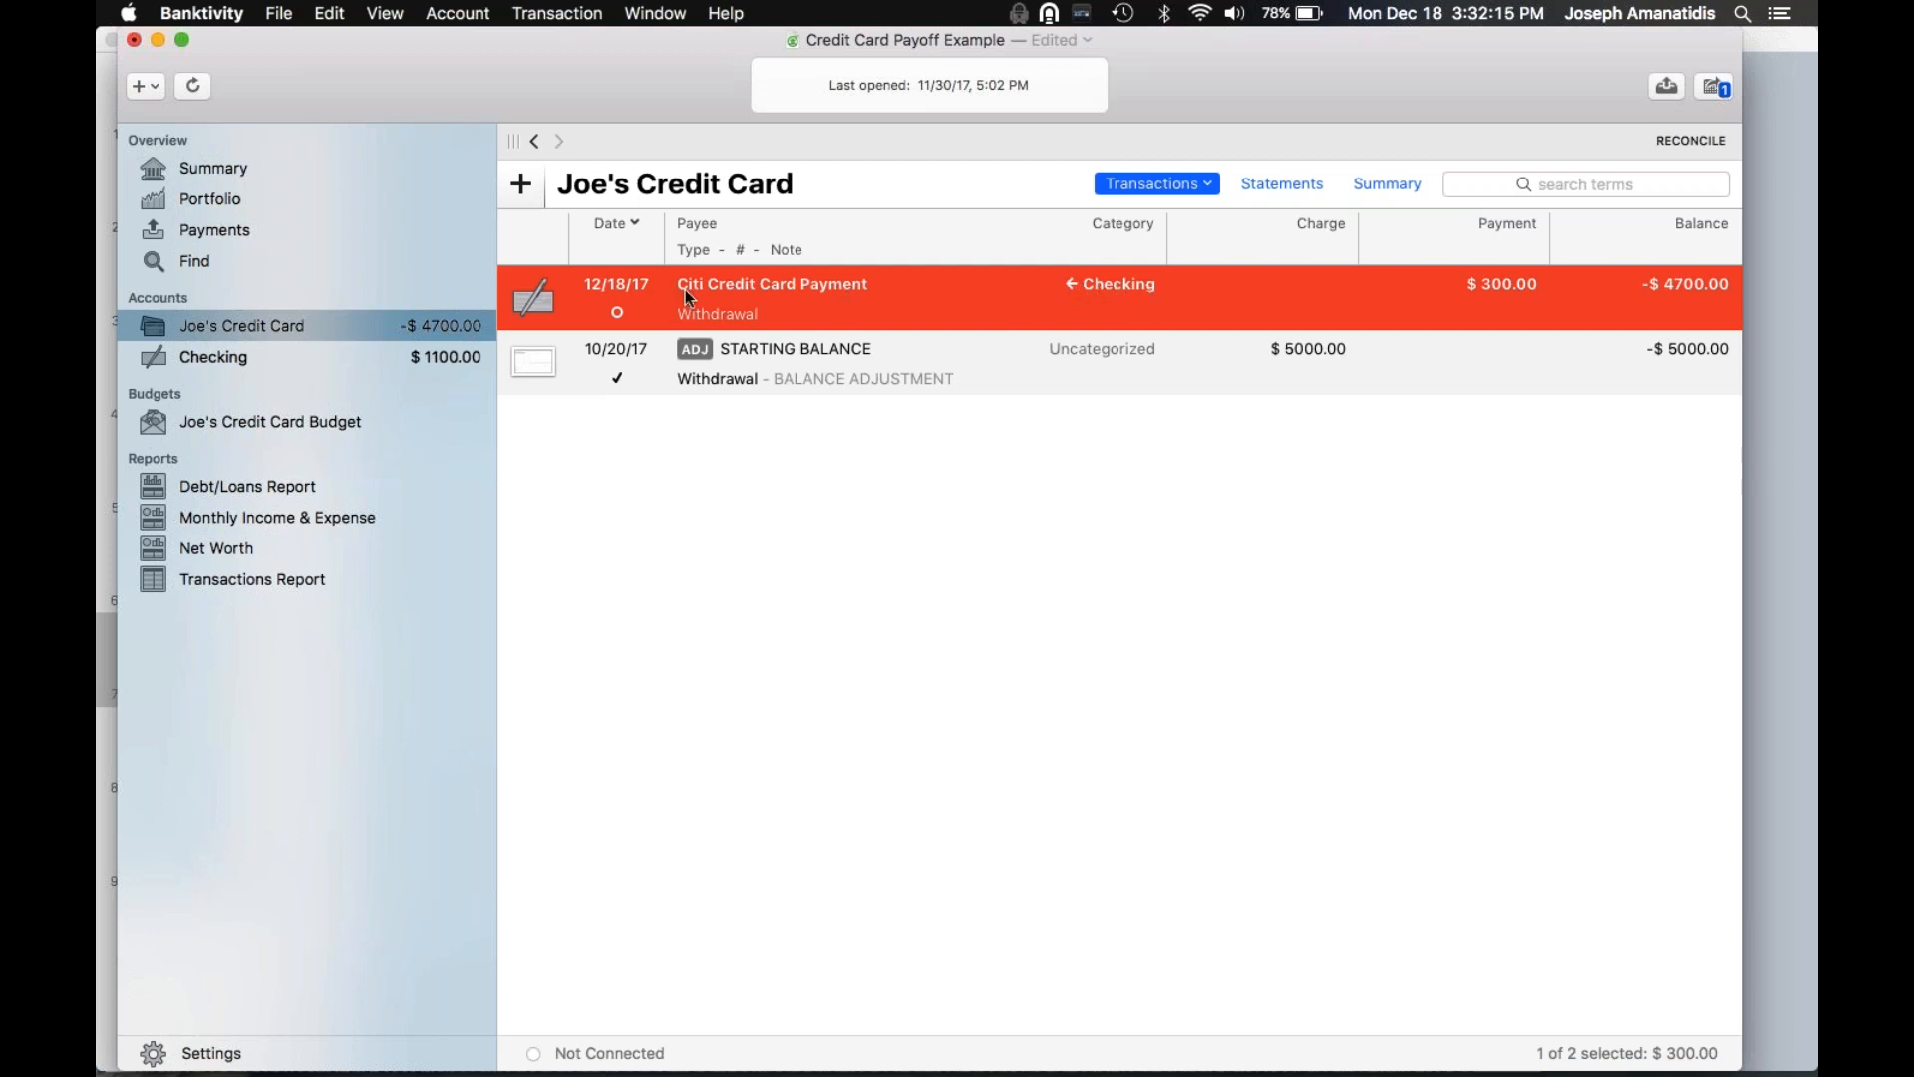
{"action": "left_click", "coordinate": [1071, 285]}
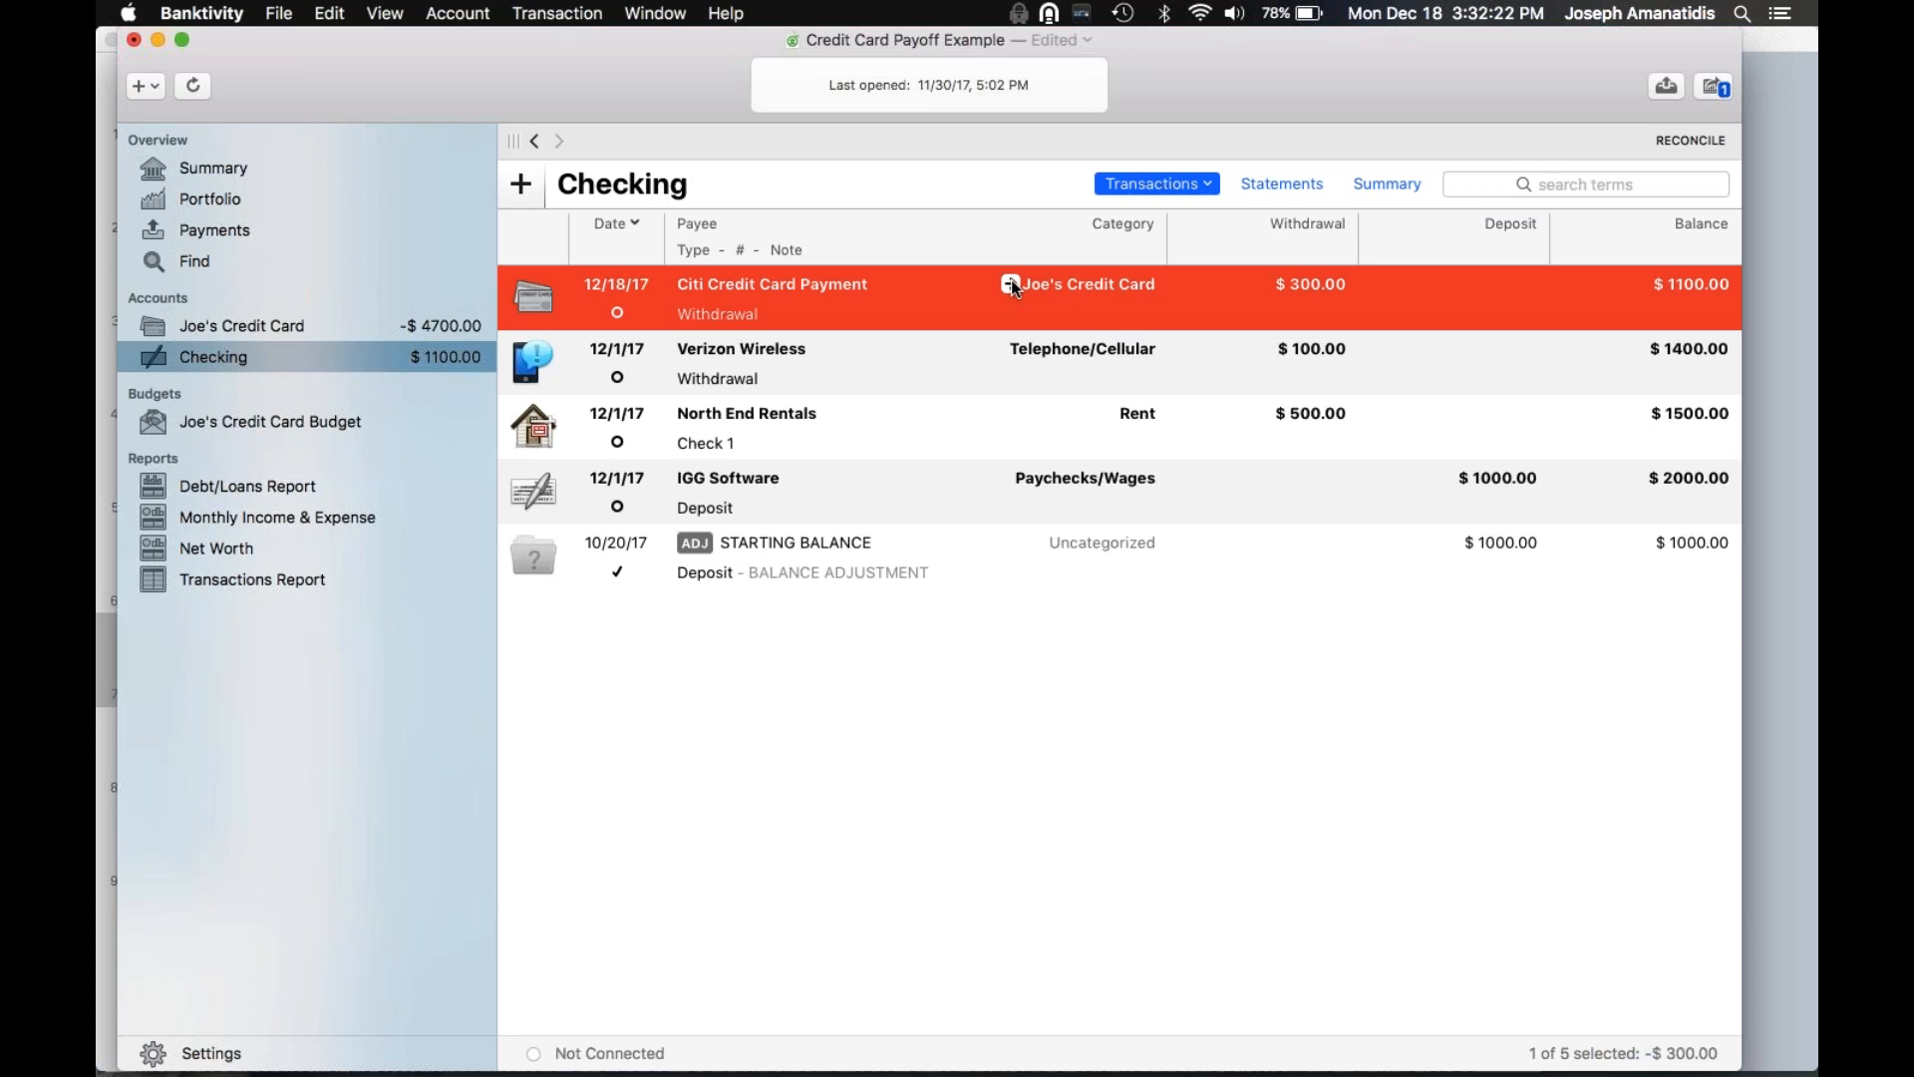
{"action": "left_click", "coordinate": [1011, 280]}
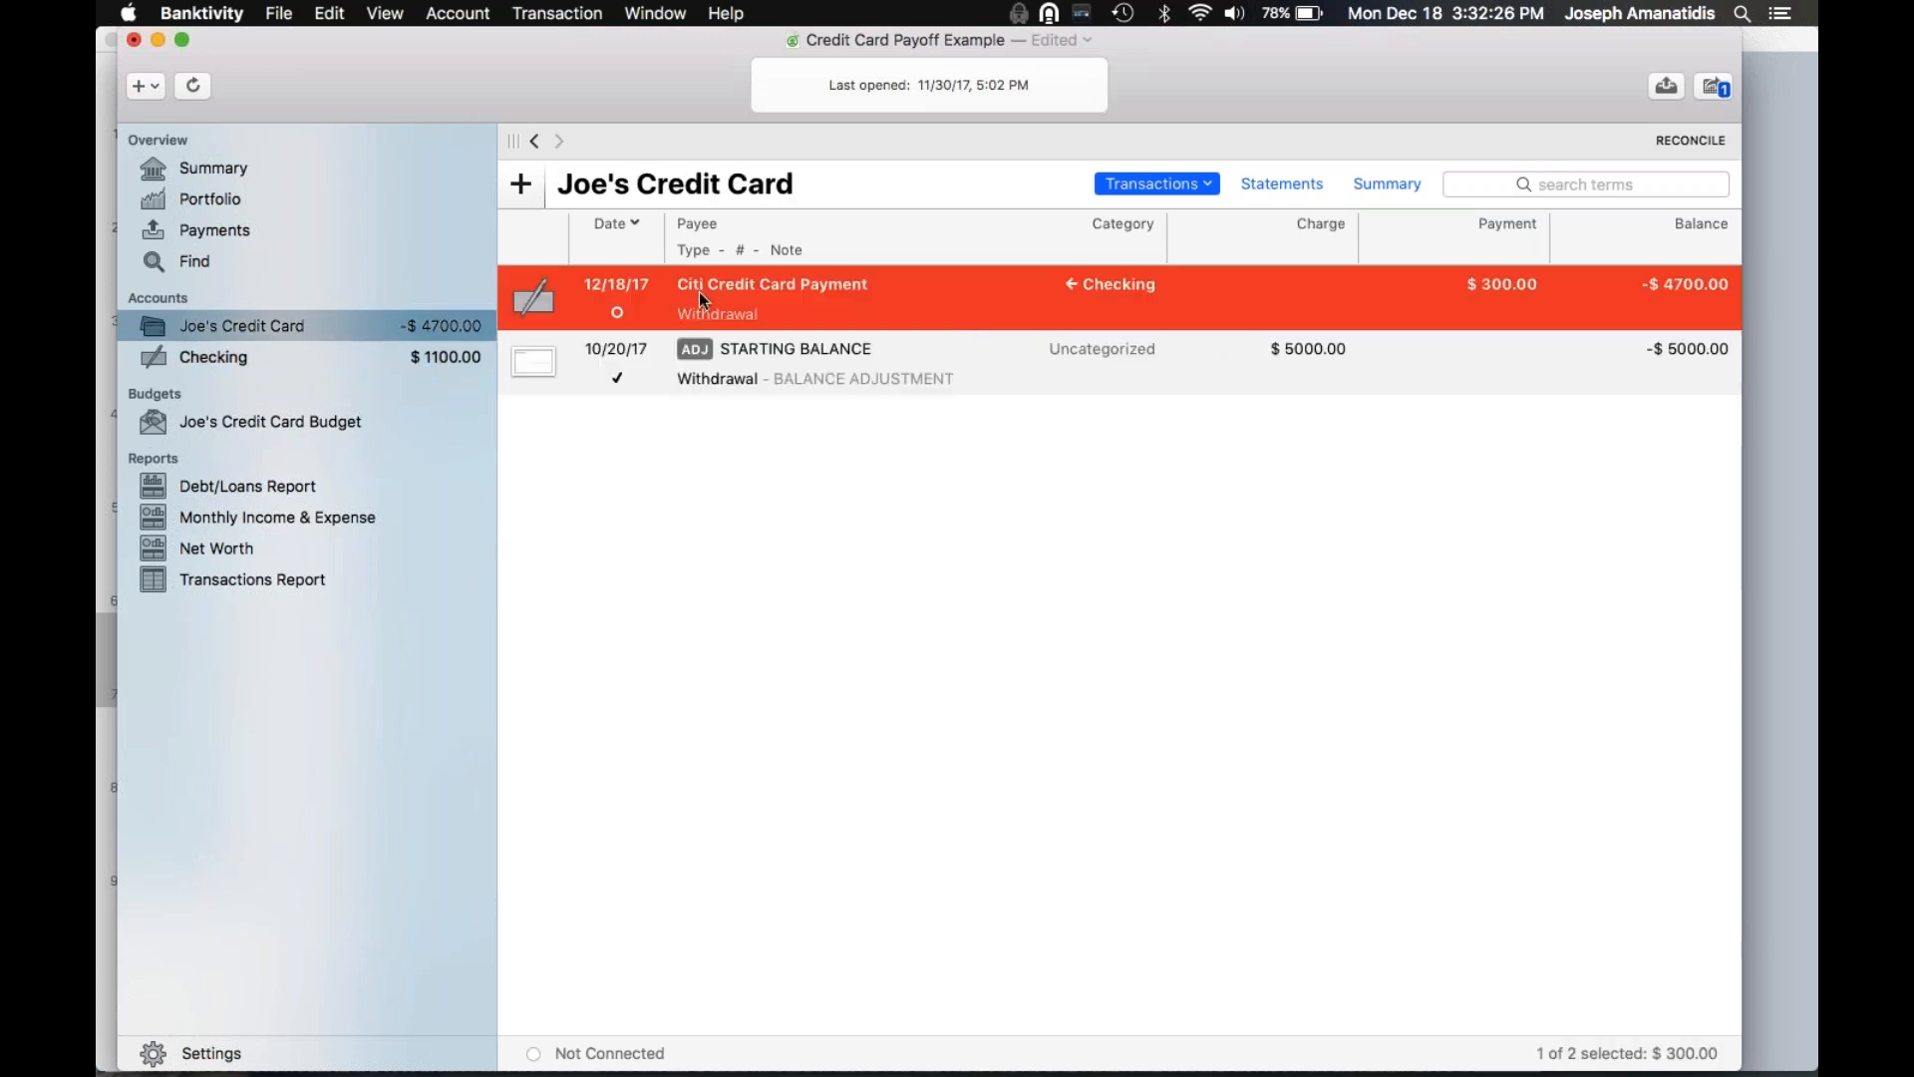
{"action": "left_click", "coordinate": [230, 415]}
{"action": "scroll", "coordinate": [871, 620], "scroll_direction": "down", "scroll_amount": 3}
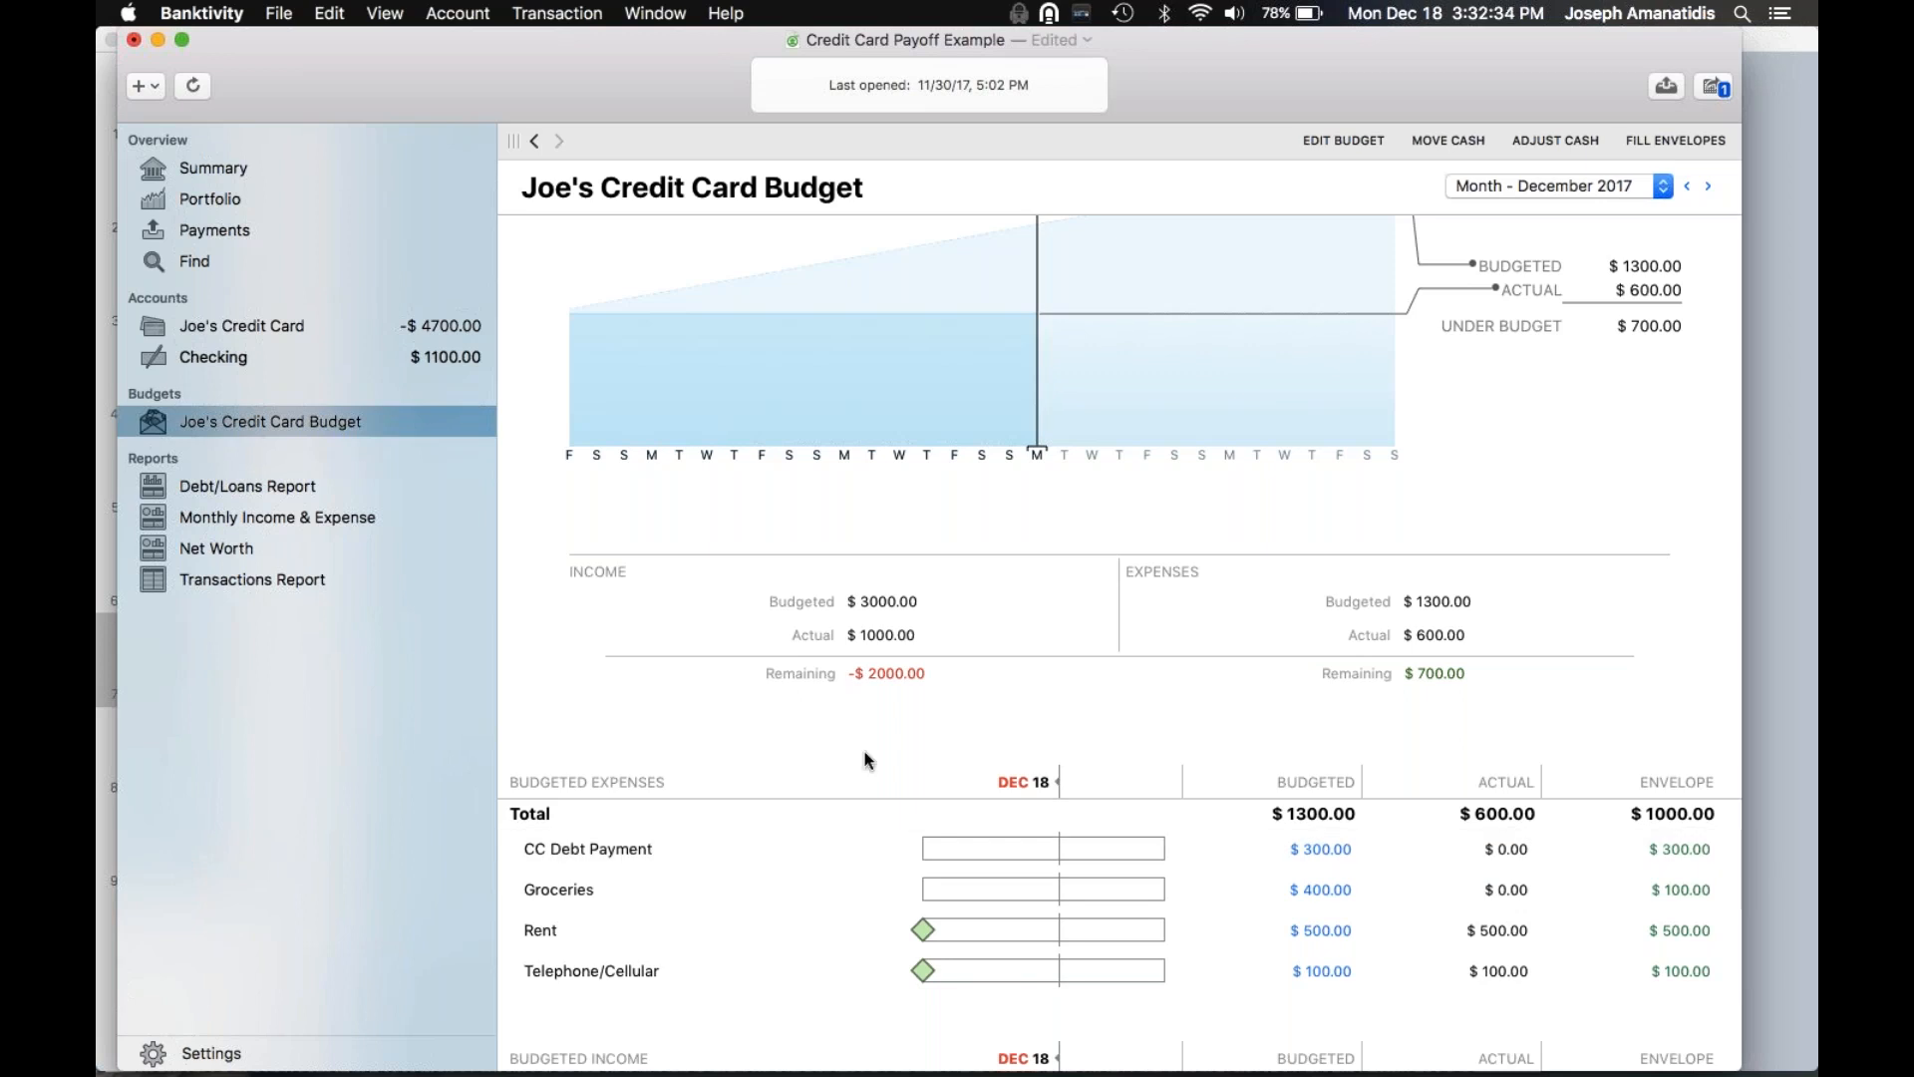
{"action": "scroll", "coordinate": [720, 911], "scroll_direction": "down", "scroll_amount": 5}
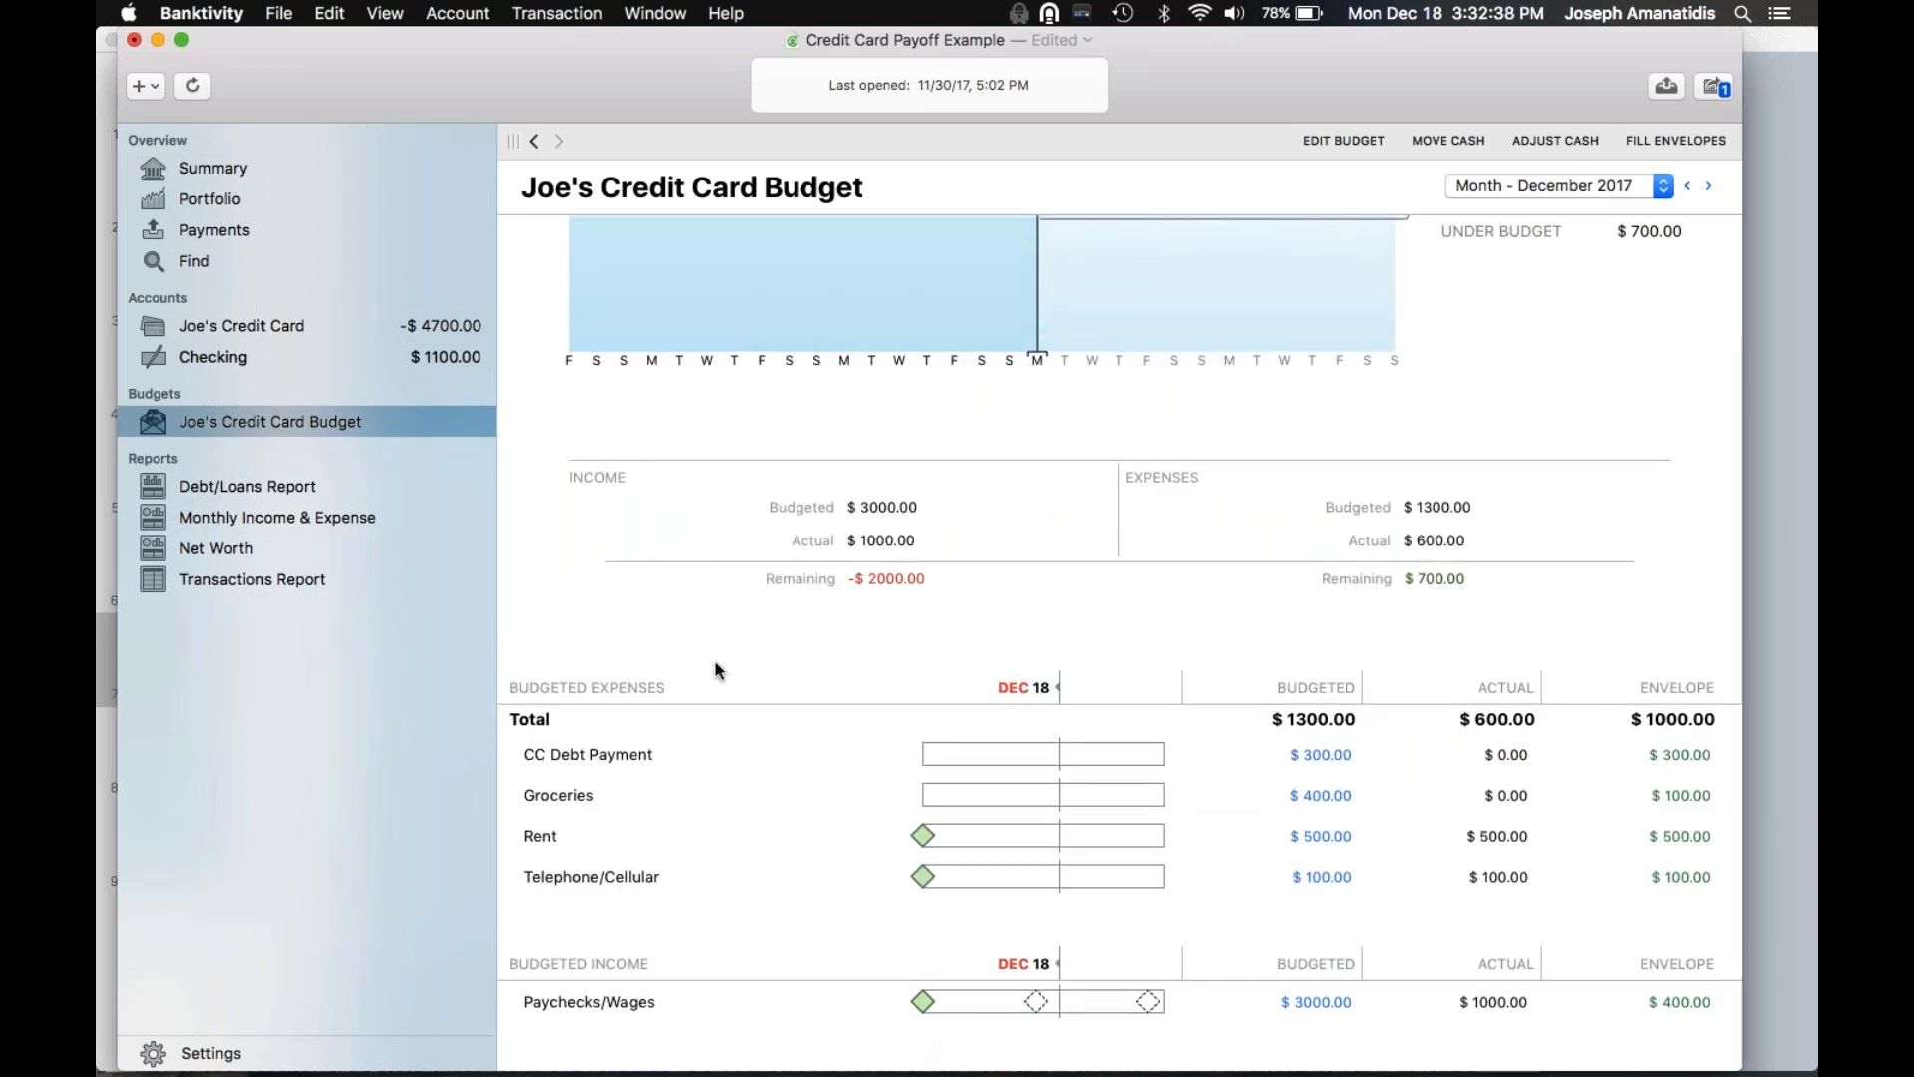
{"action": "scroll", "coordinate": [720, 671], "scroll_direction": "up", "scroll_amount": 5}
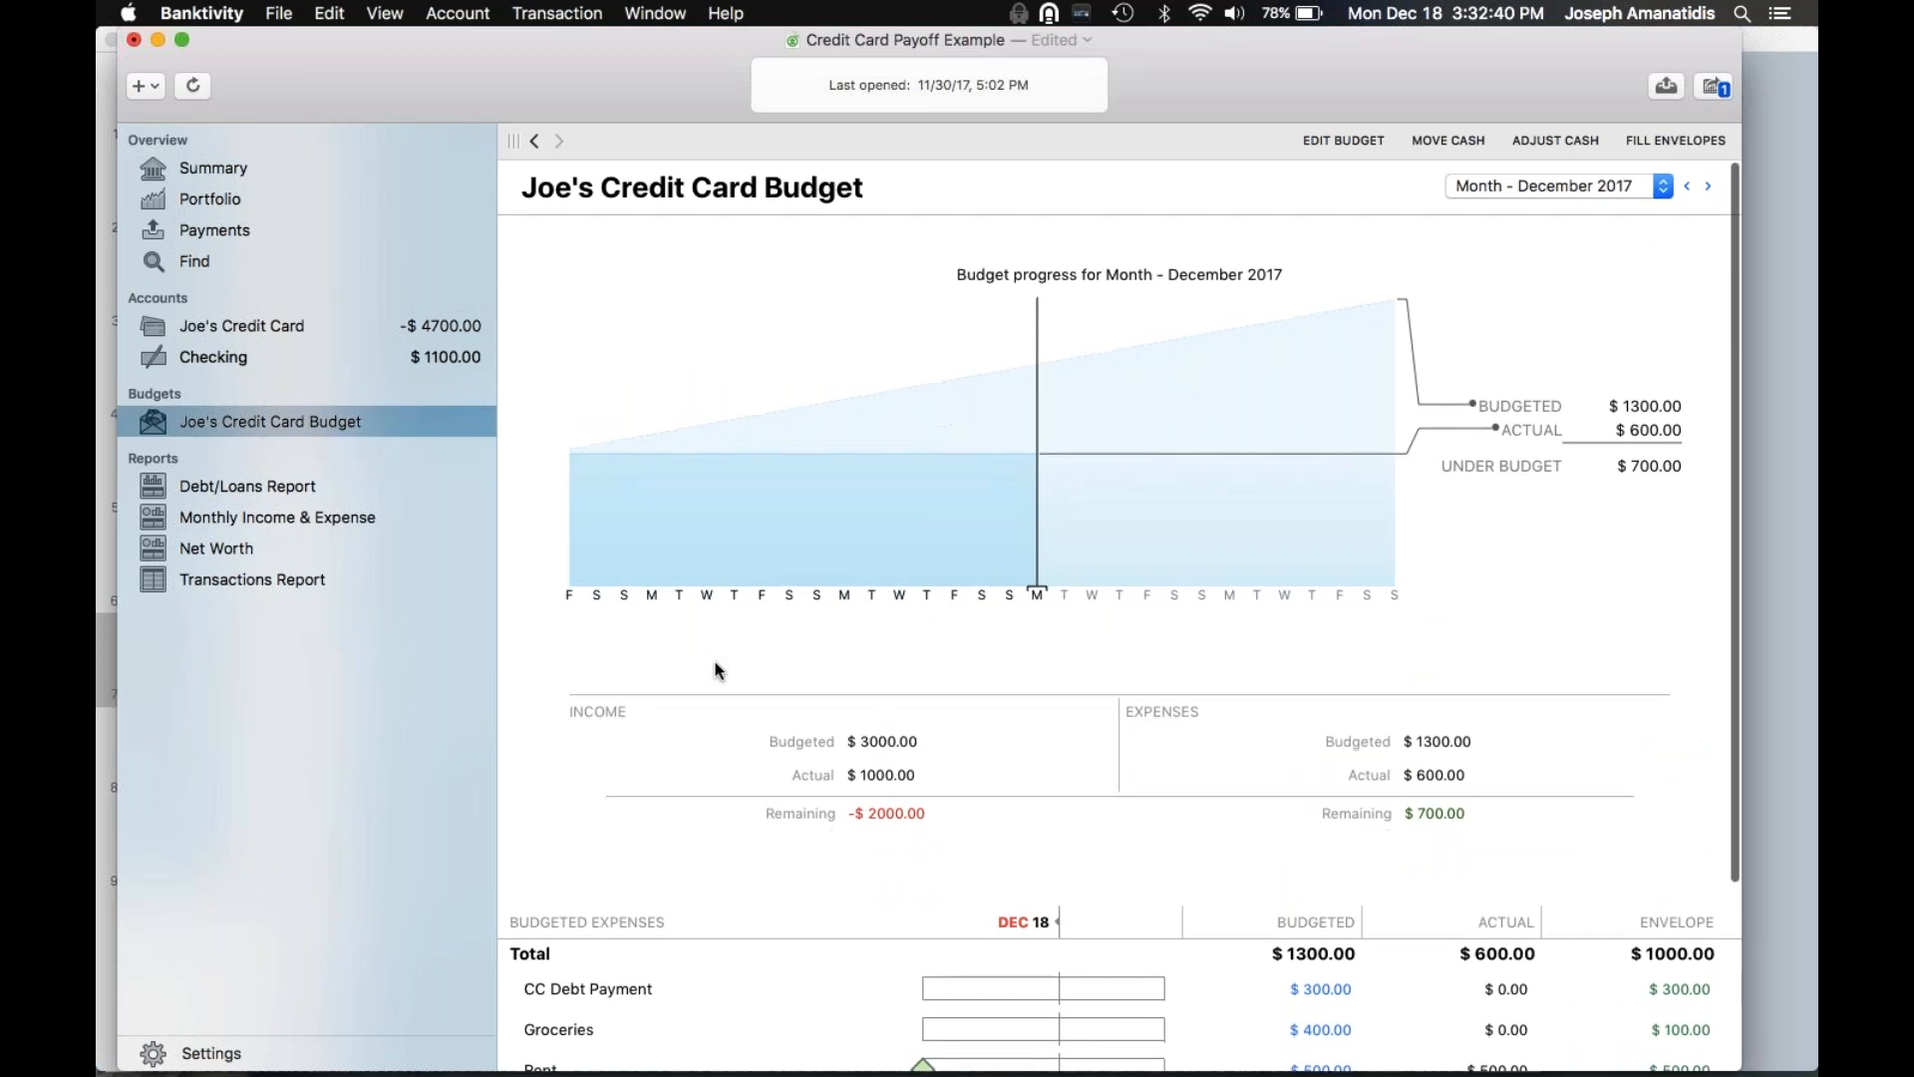
{"action": "scroll", "coordinate": [719, 671], "scroll_direction": "down", "scroll_amount": 6}
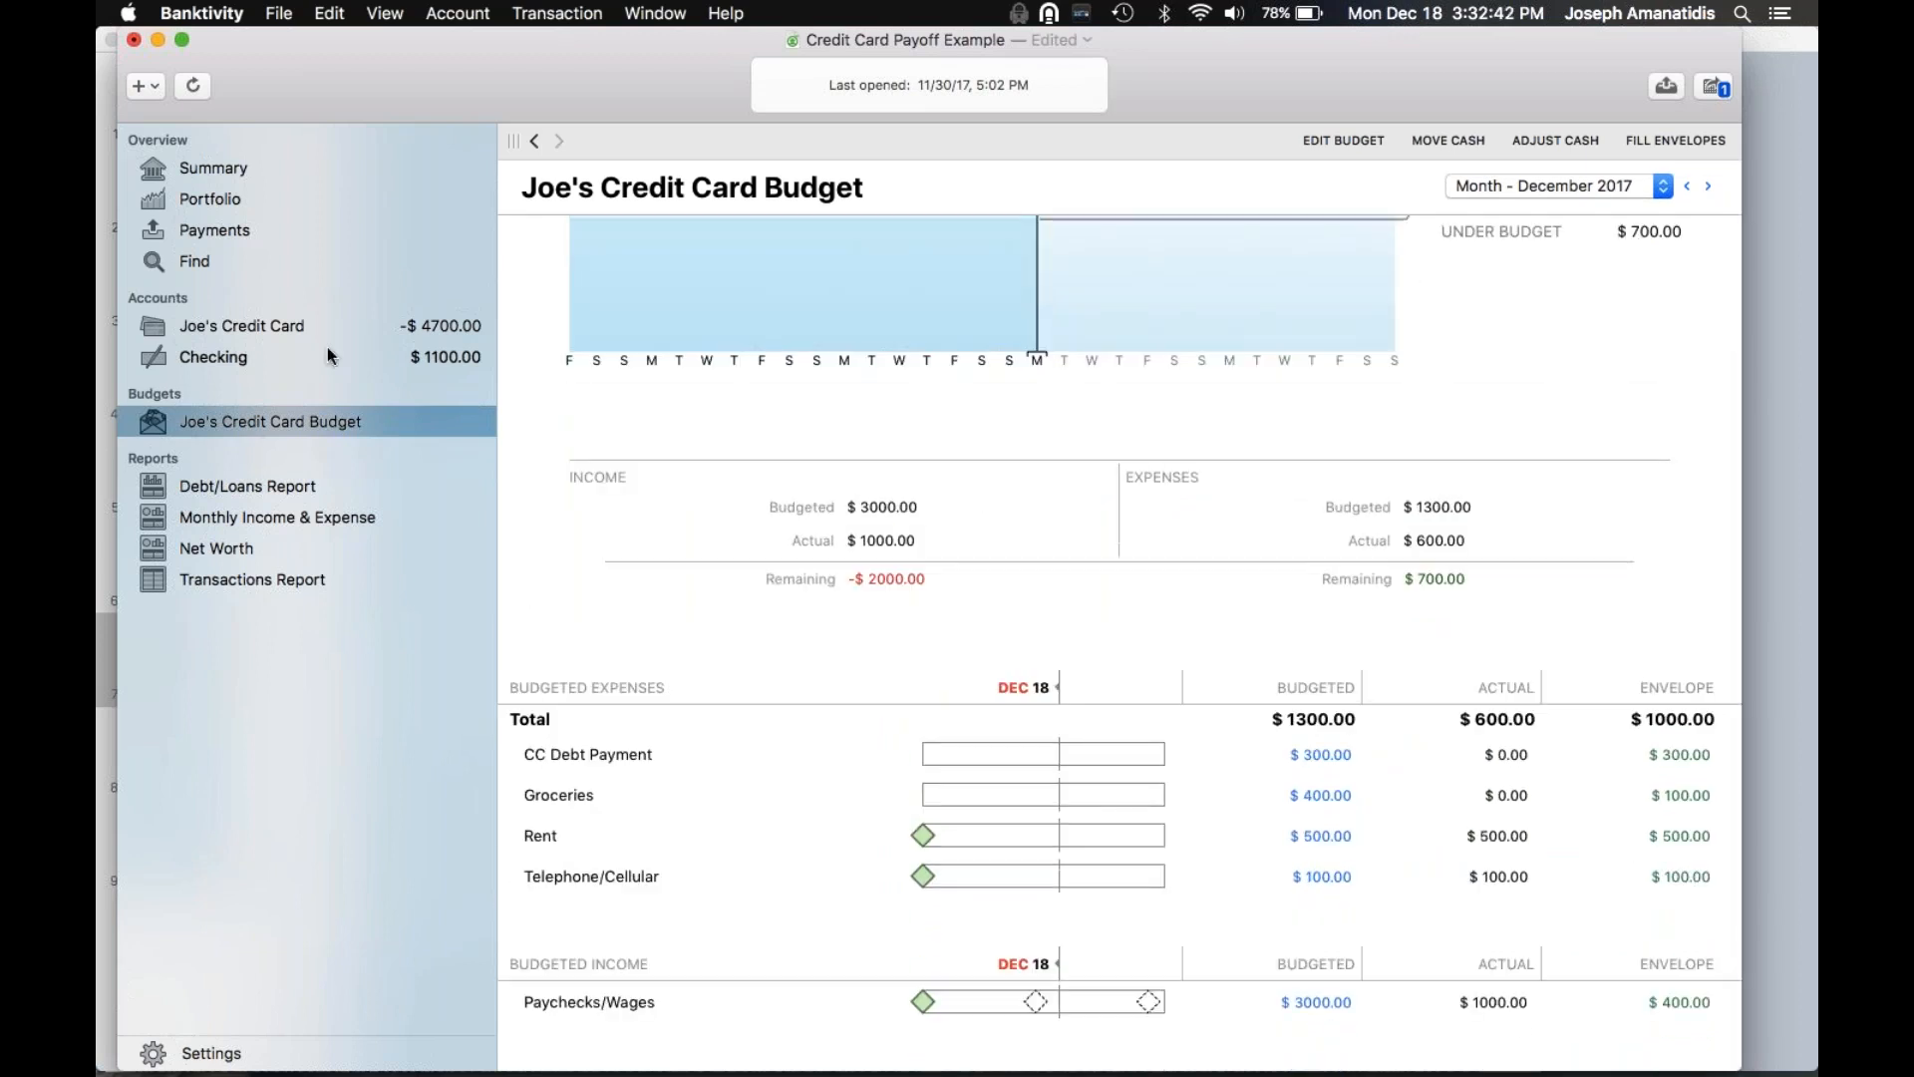
{"action": "left_click", "coordinate": [284, 361]}
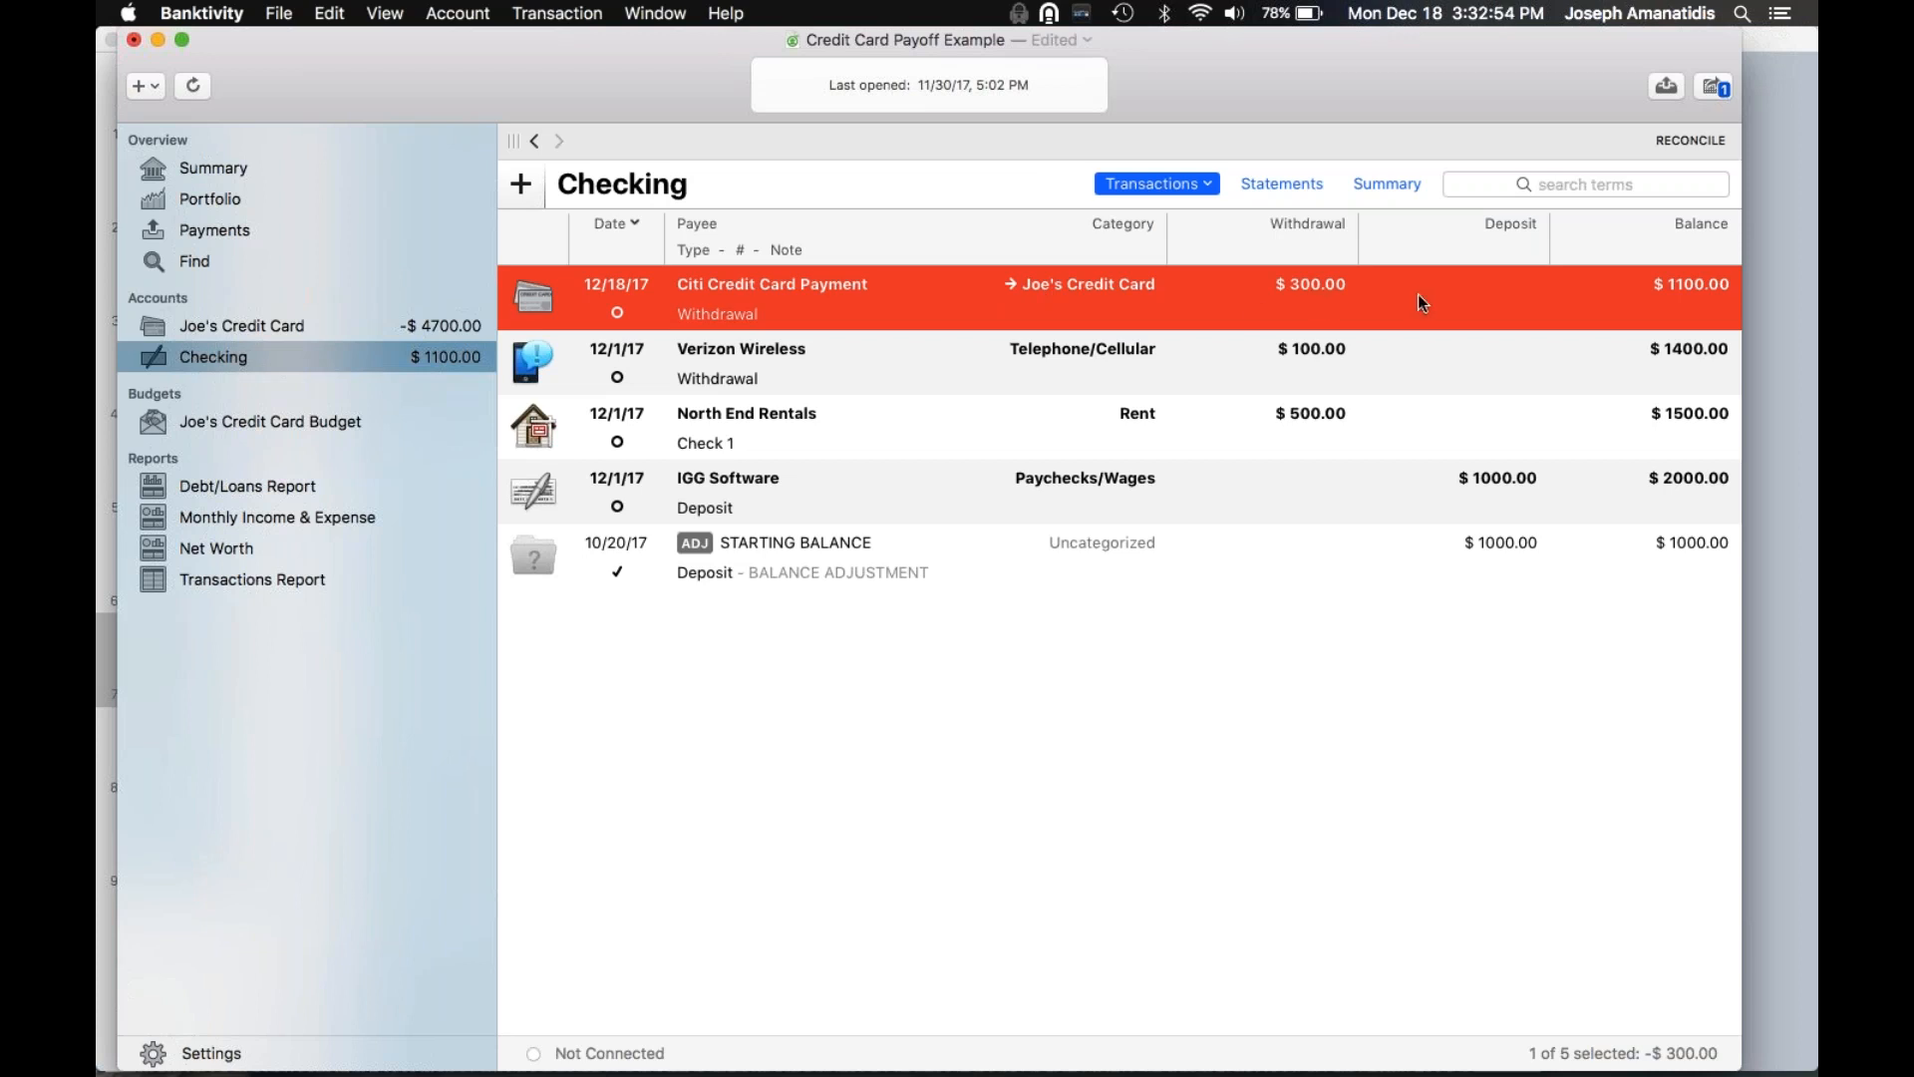
{"action": "left_click", "coordinate": [287, 326]}
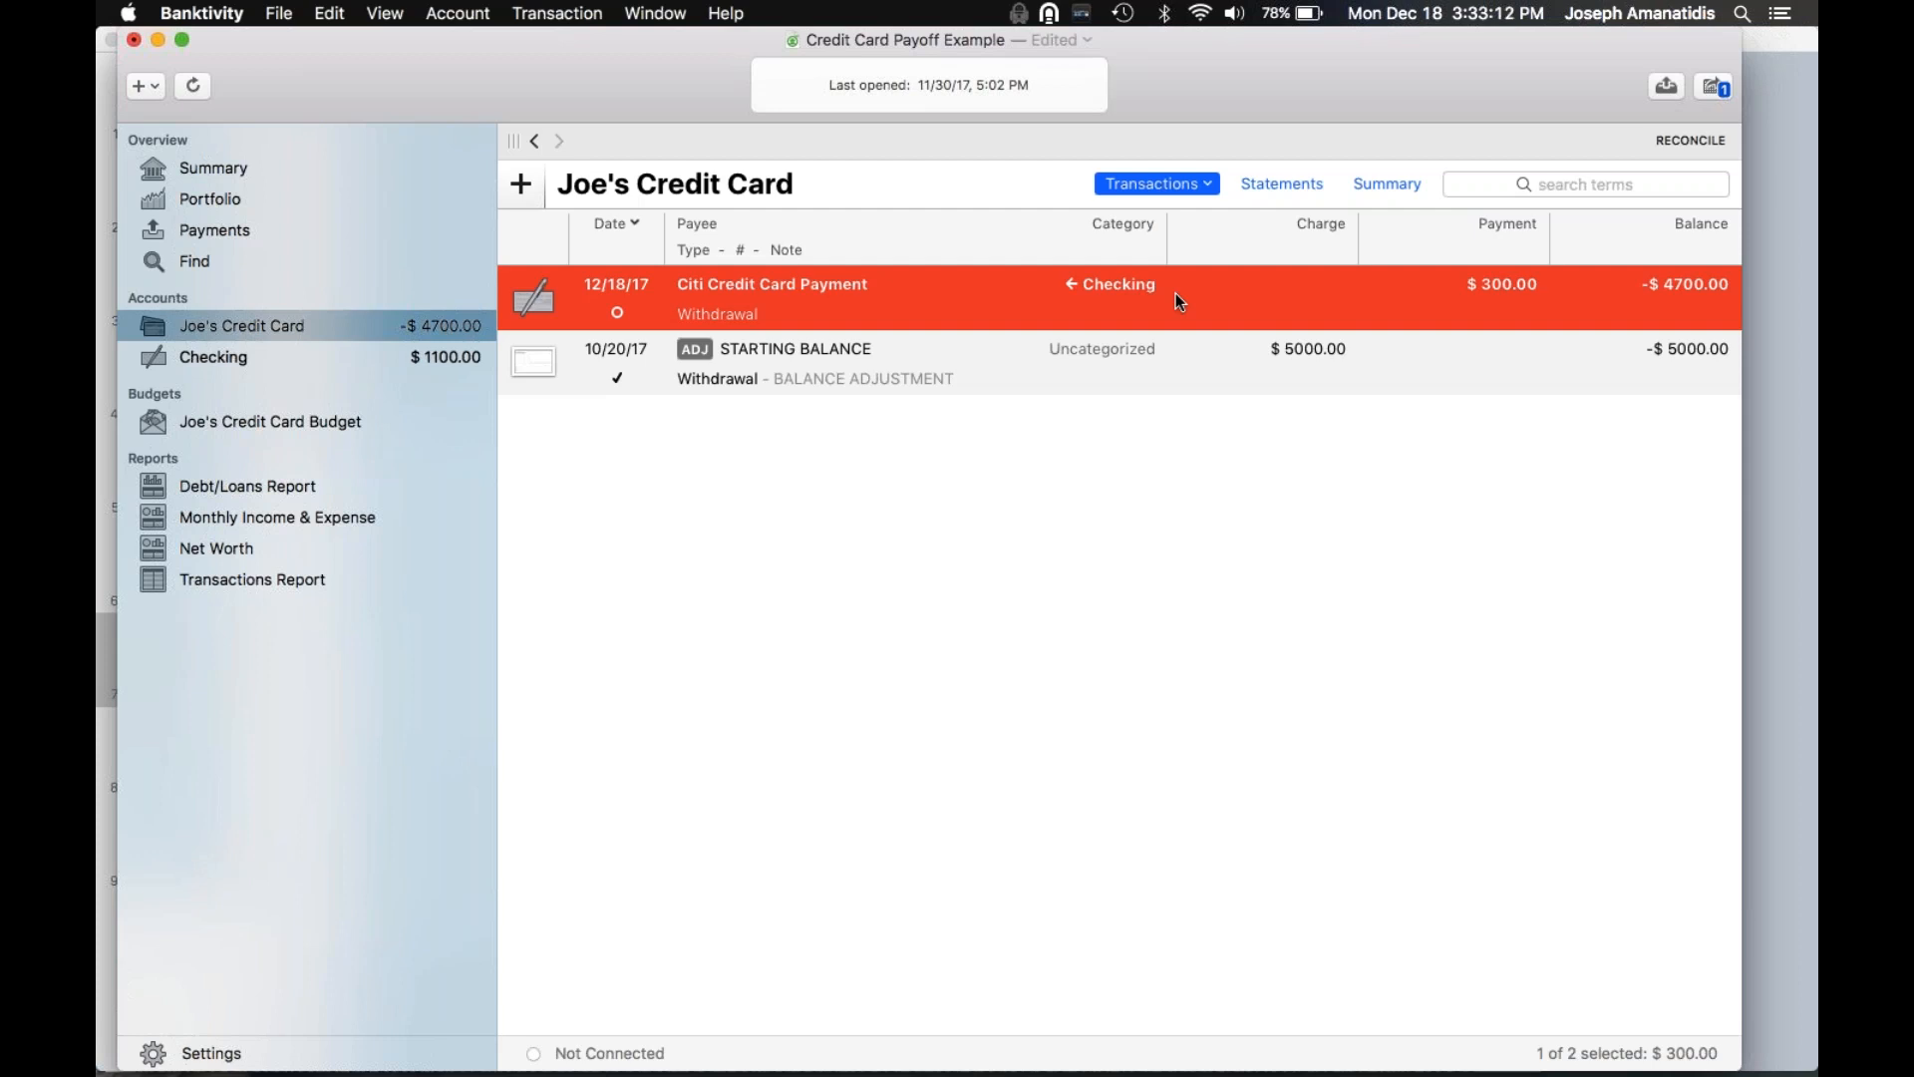
Split the Citi Credit Card Payment transaction in Checking and add a CC Debt Payment line with a $300 expense
{"action": "left_click", "coordinate": [292, 355]}
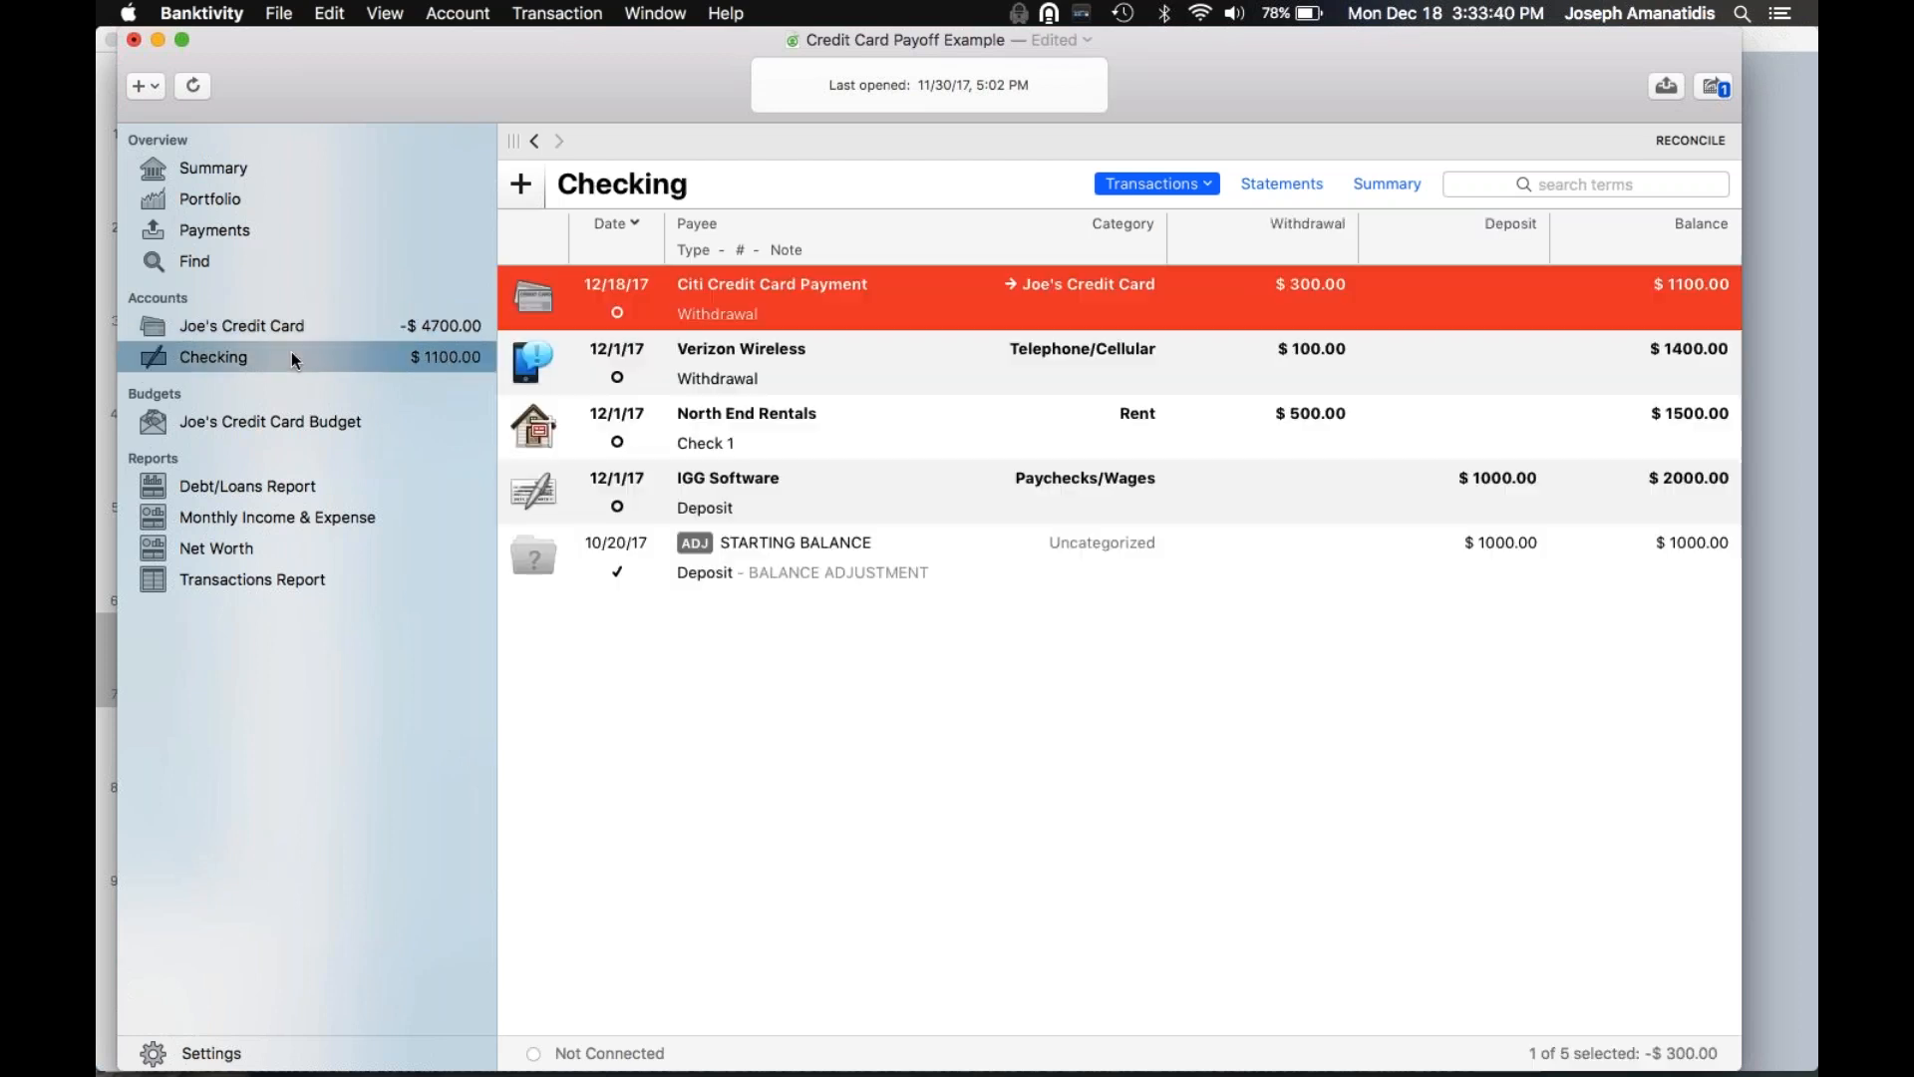
{"action": "double_click", "coordinate": [1209, 312]}
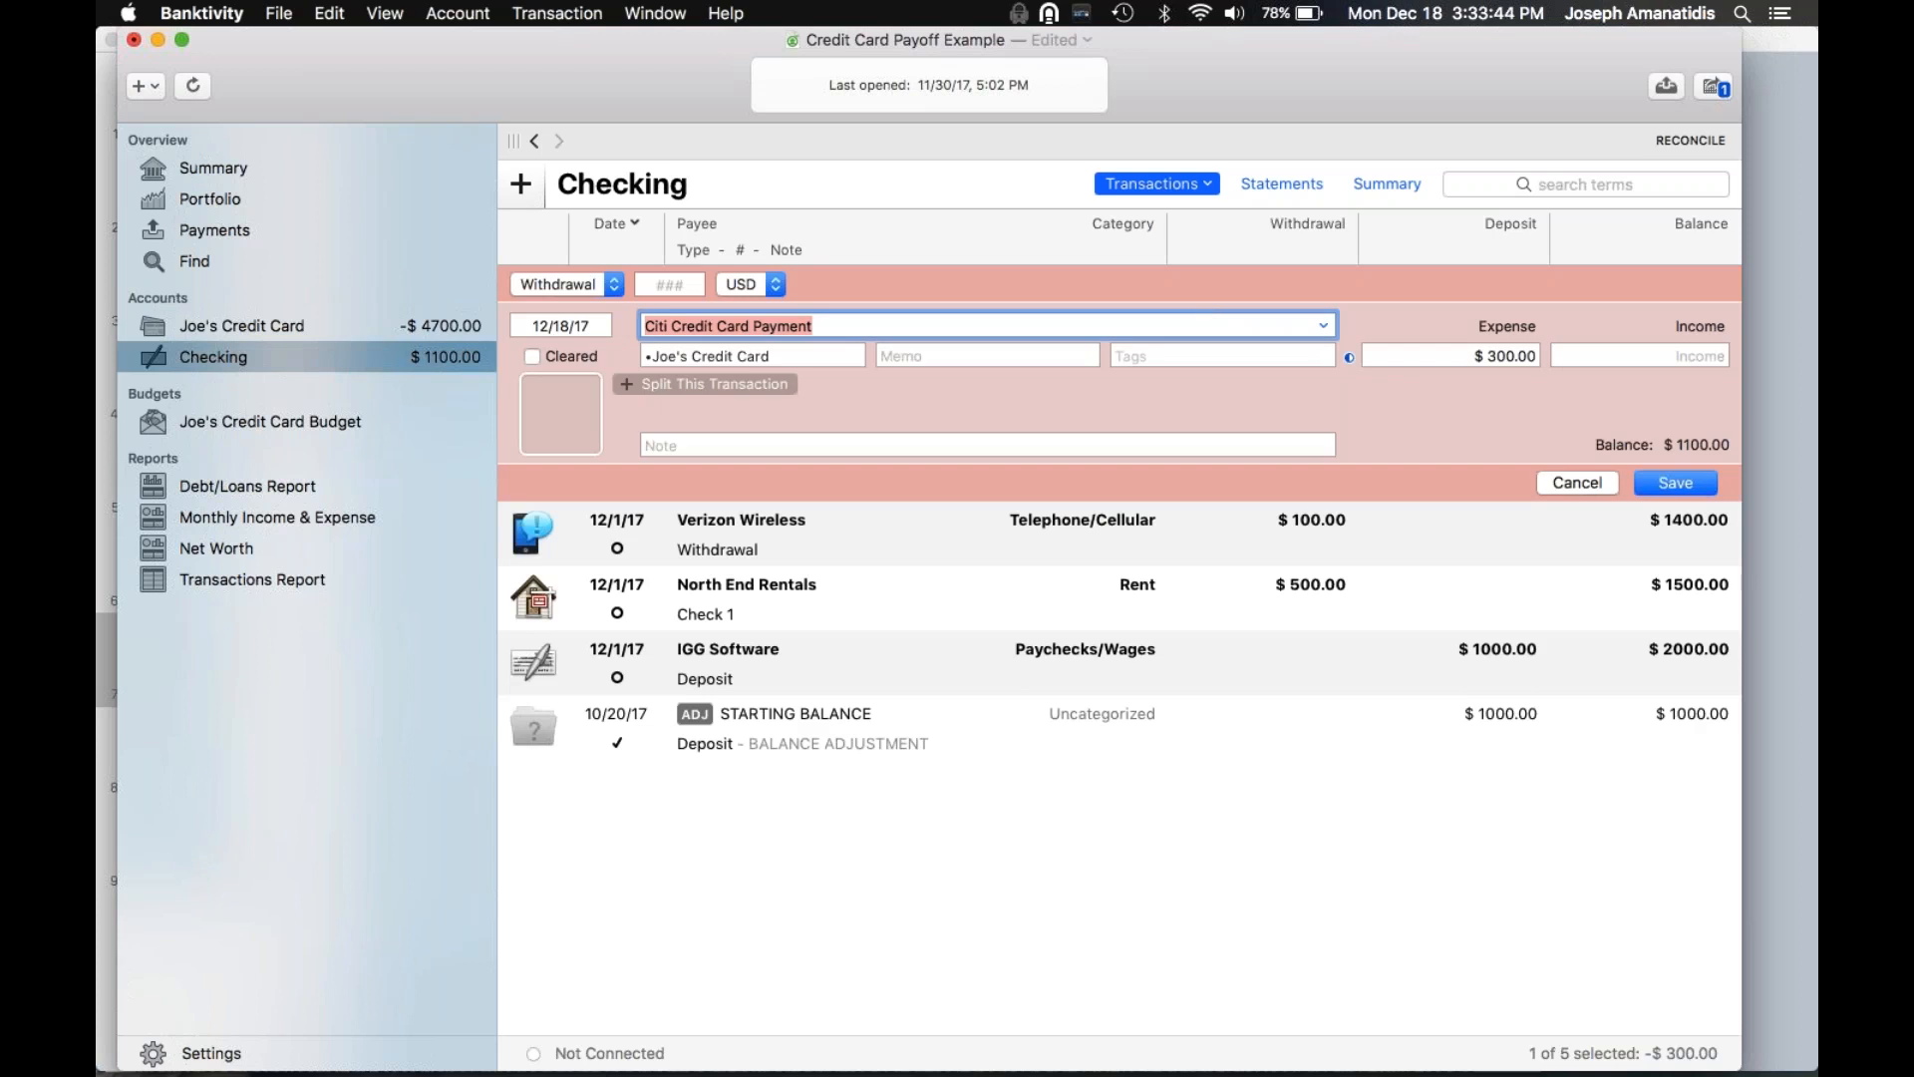
{"action": "left_click", "coordinate": [704, 384]}
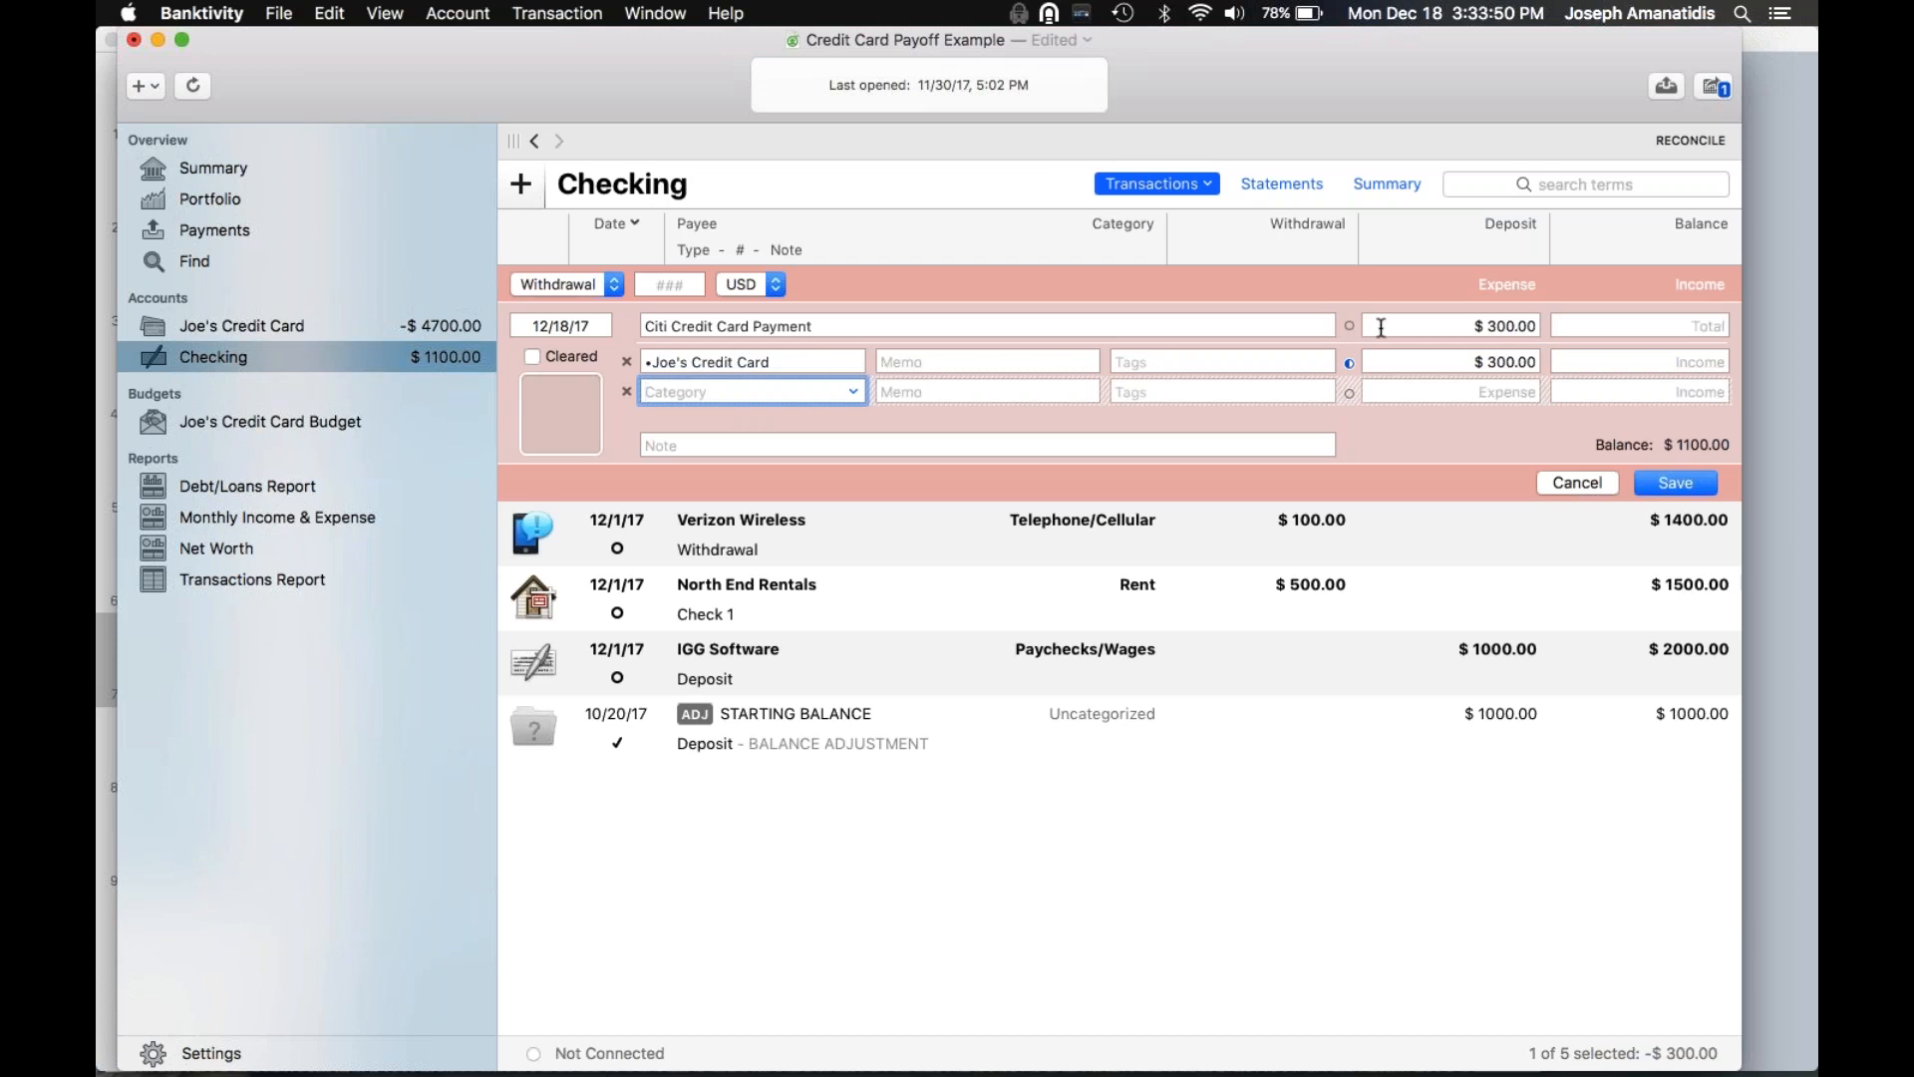
{"action": "left_click", "coordinate": [1350, 326]}
{"action": "type", "text": "CC Debt Payment"}
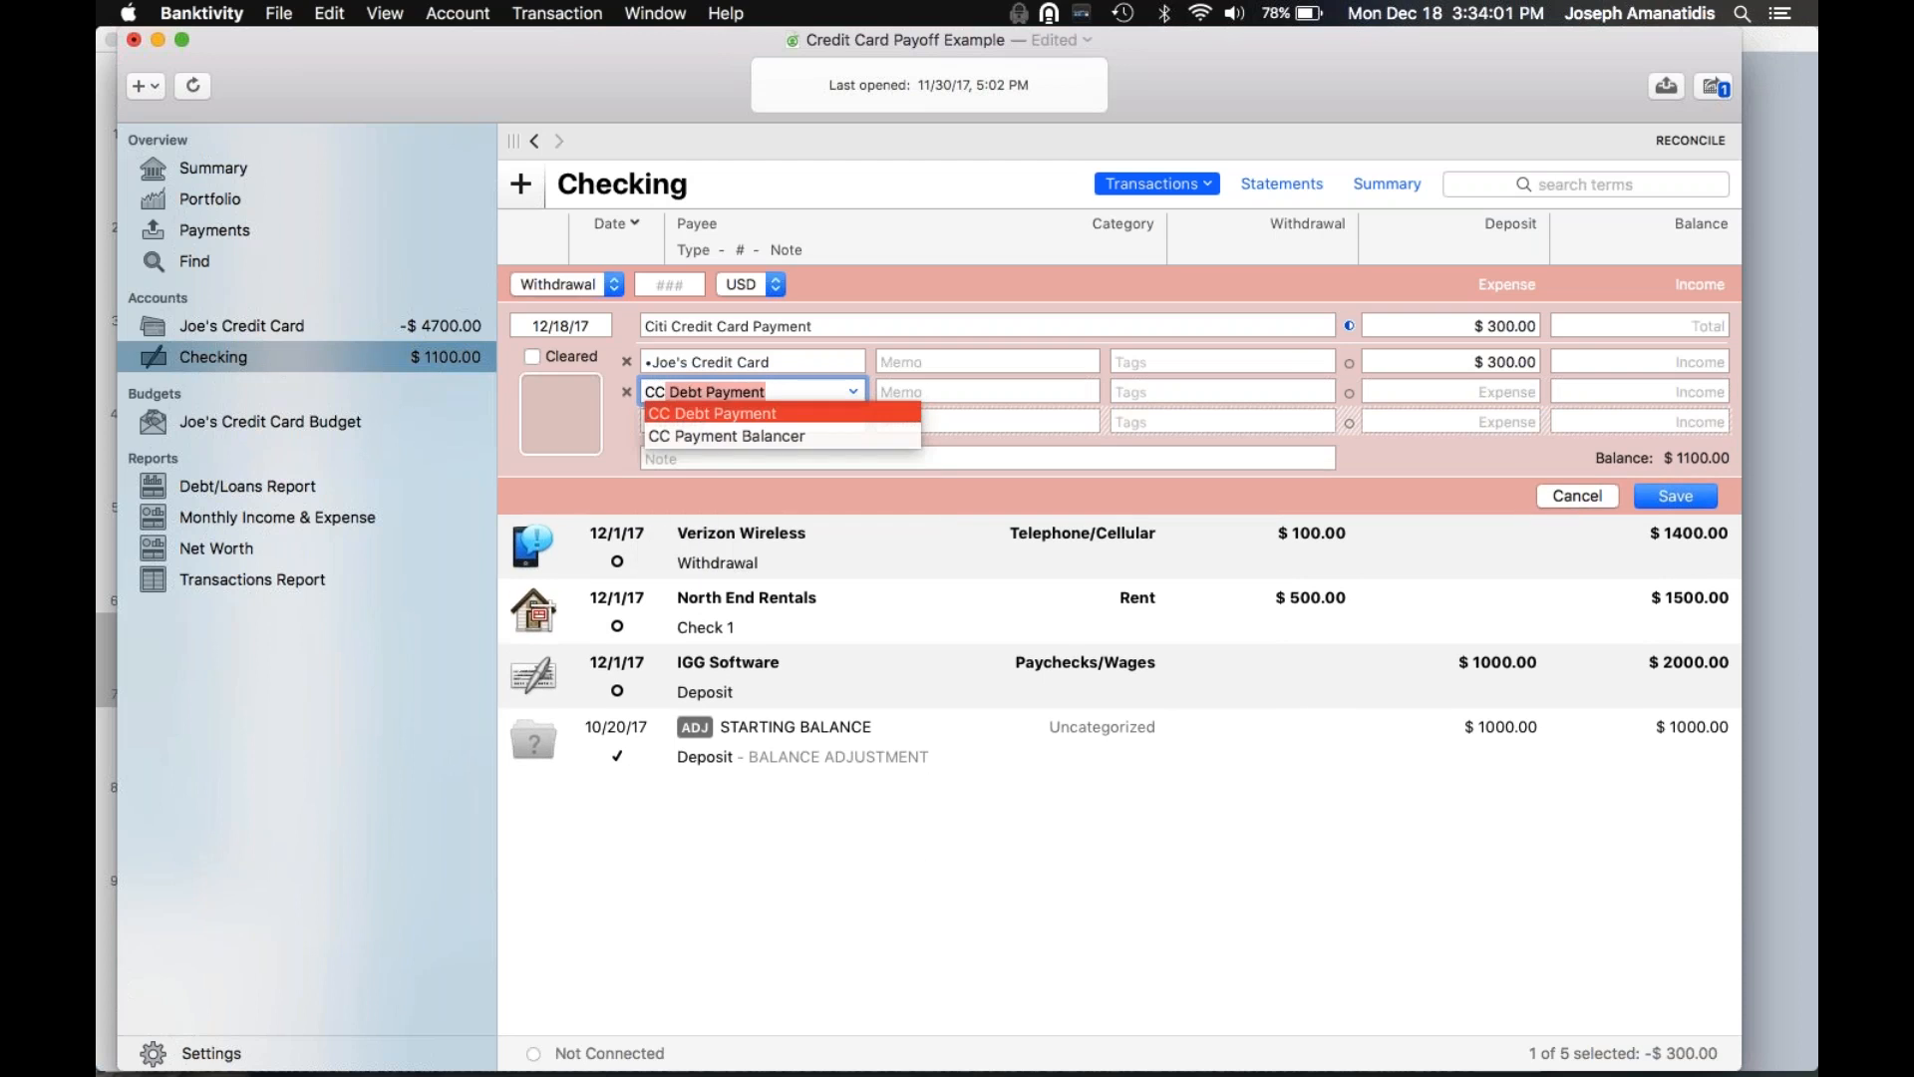
{"action": "key", "text": "Return"}
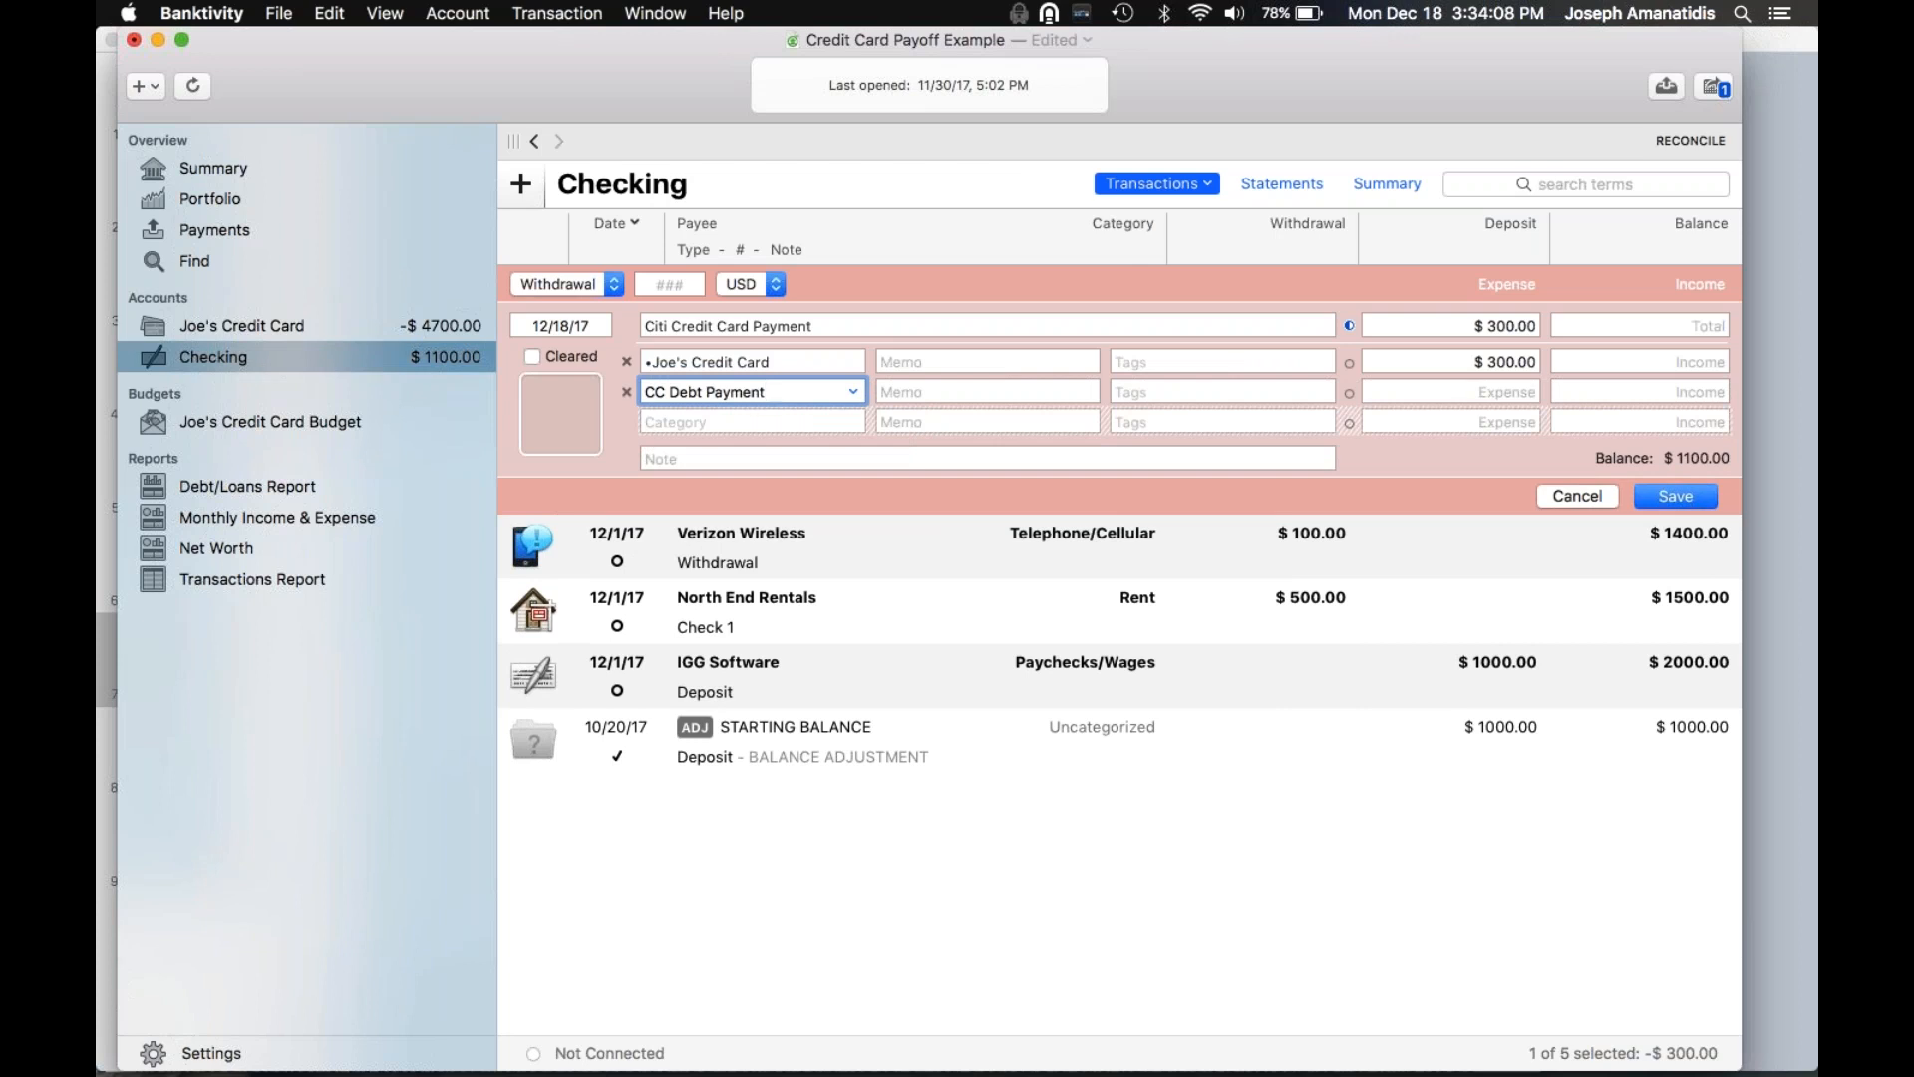
{"action": "left_click", "coordinate": [1451, 390]}
{"action": "type", "text": "300"}
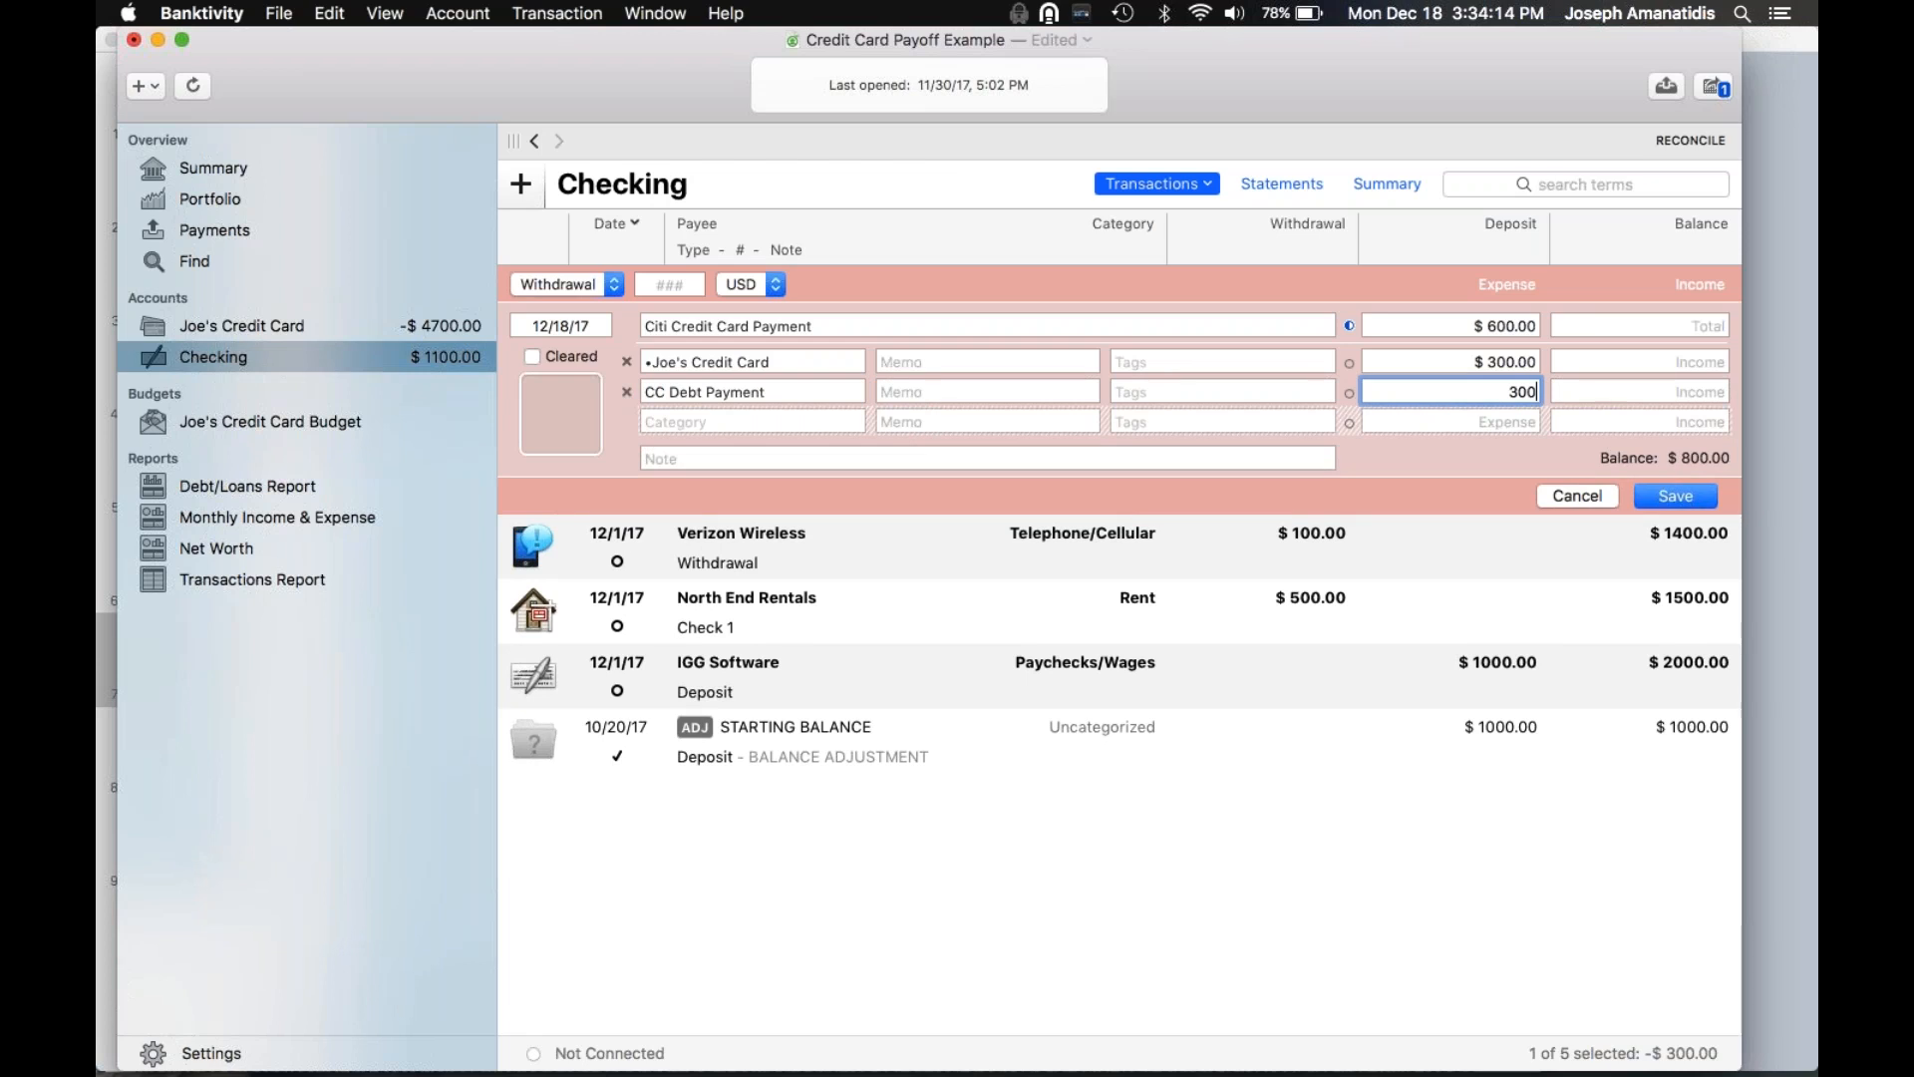
{"action": "double_click", "coordinate": [1490, 327]}
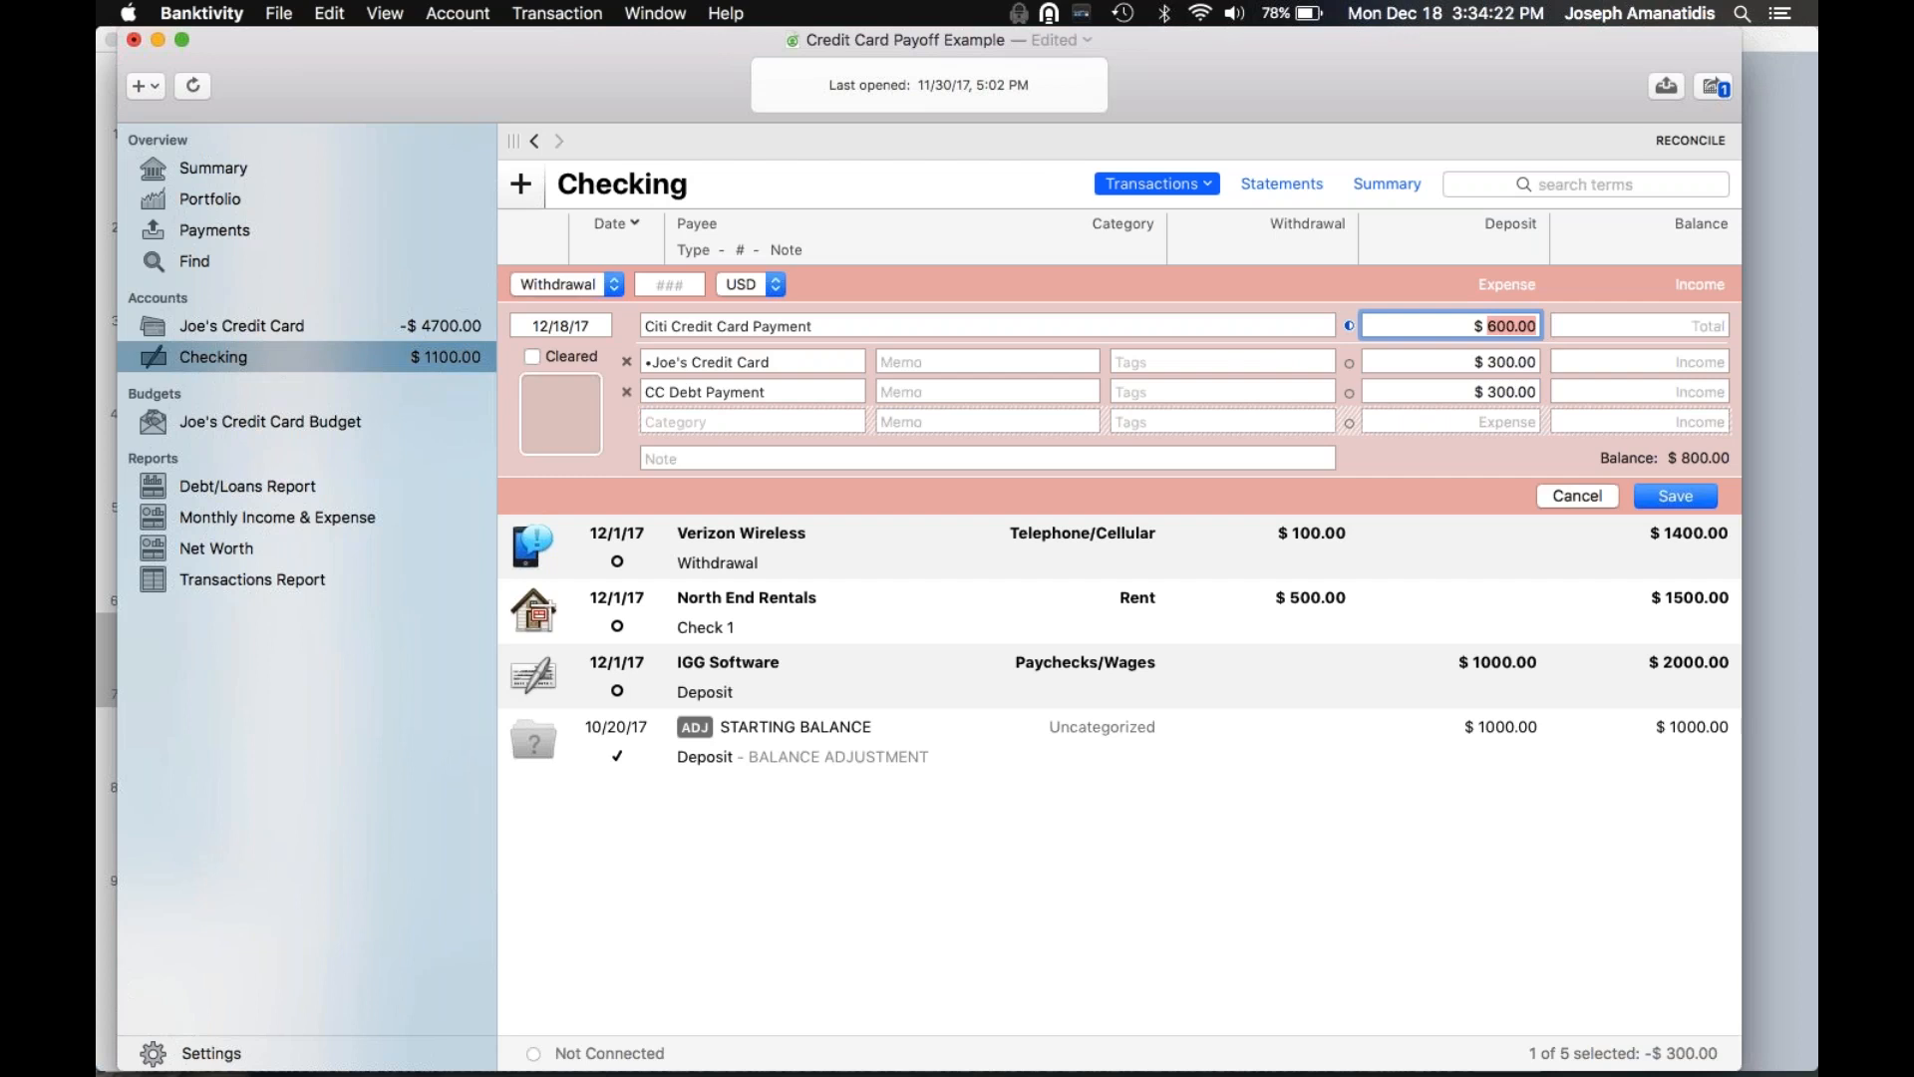
Add a CC Payment Balancer split line with $300 as income and save the transaction
{"action": "left_click", "coordinate": [794, 419]}
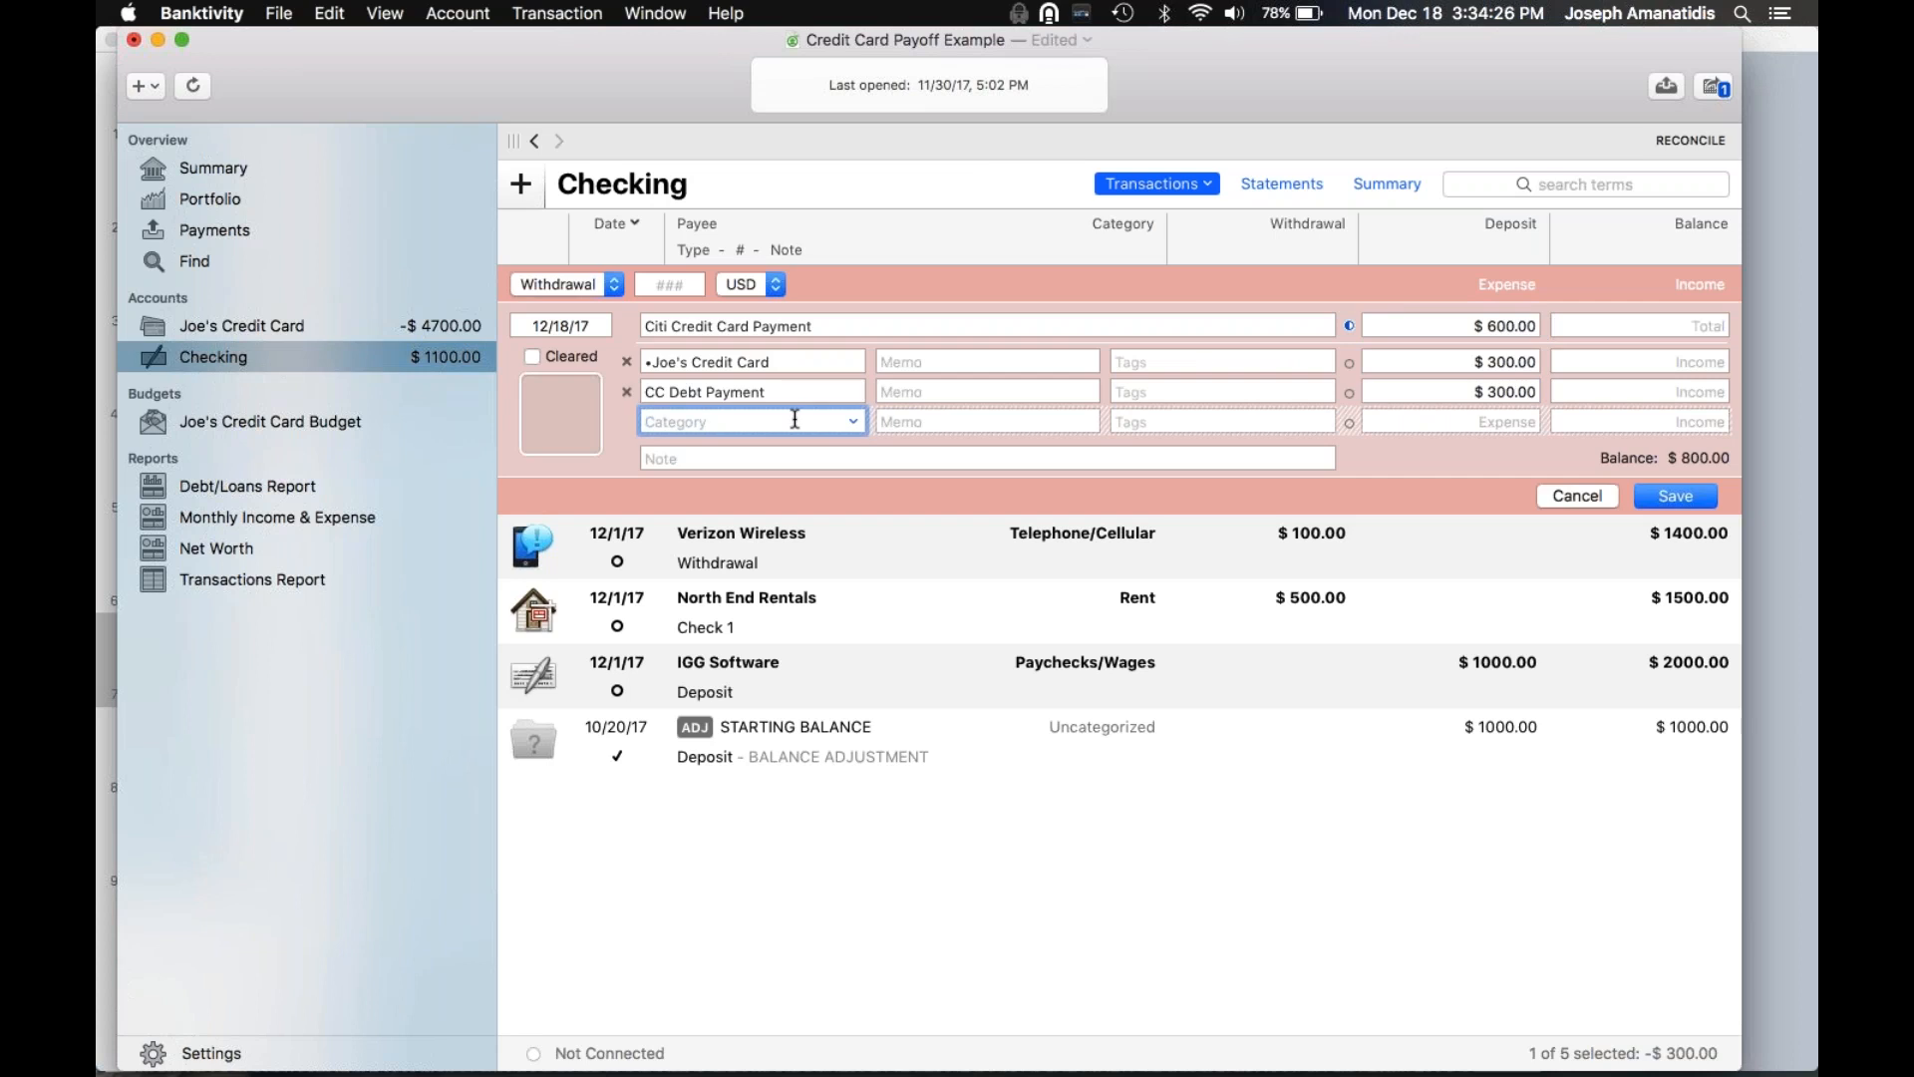
{"action": "type", "text": "Cc Payment Balancer"}
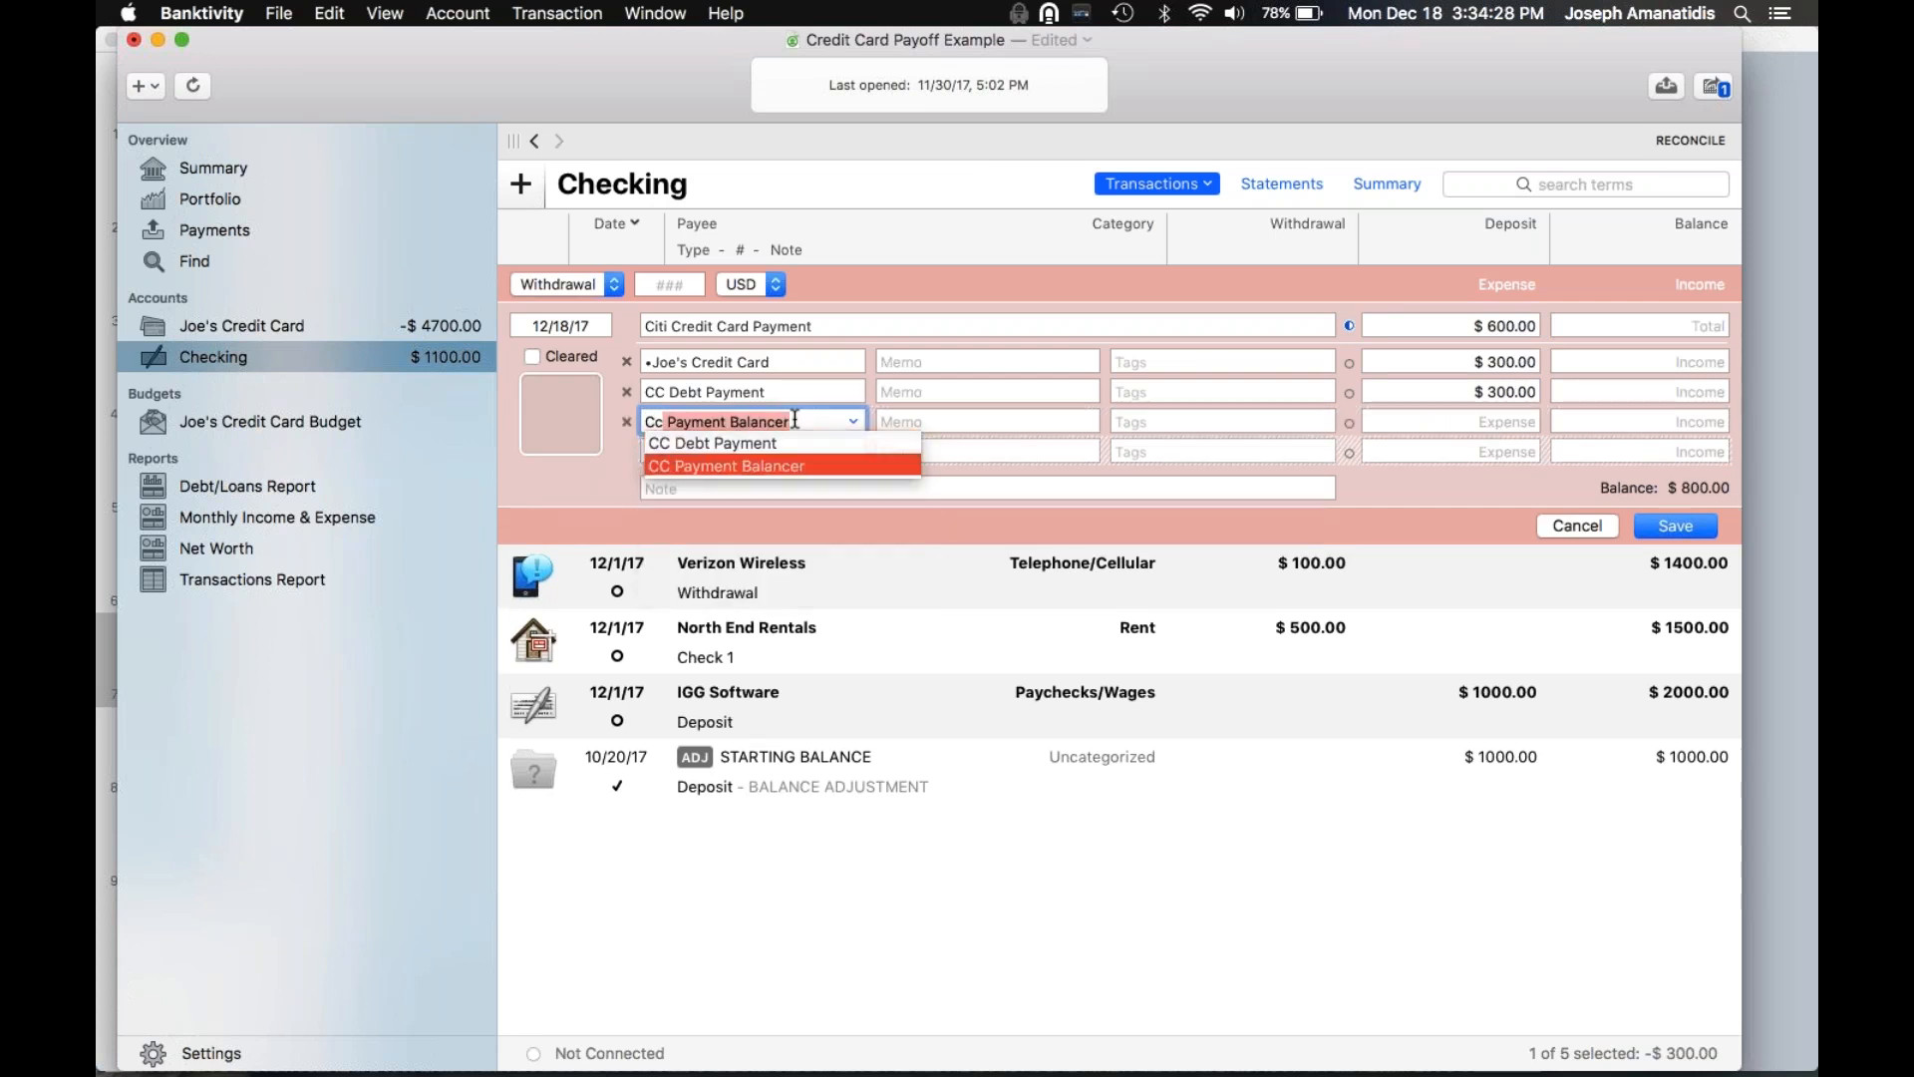
{"action": "key", "text": "Return"}
{"action": "key", "text": "Tab"}
{"action": "key", "text": "Tab"}
{"action": "key", "text": "Tab"}
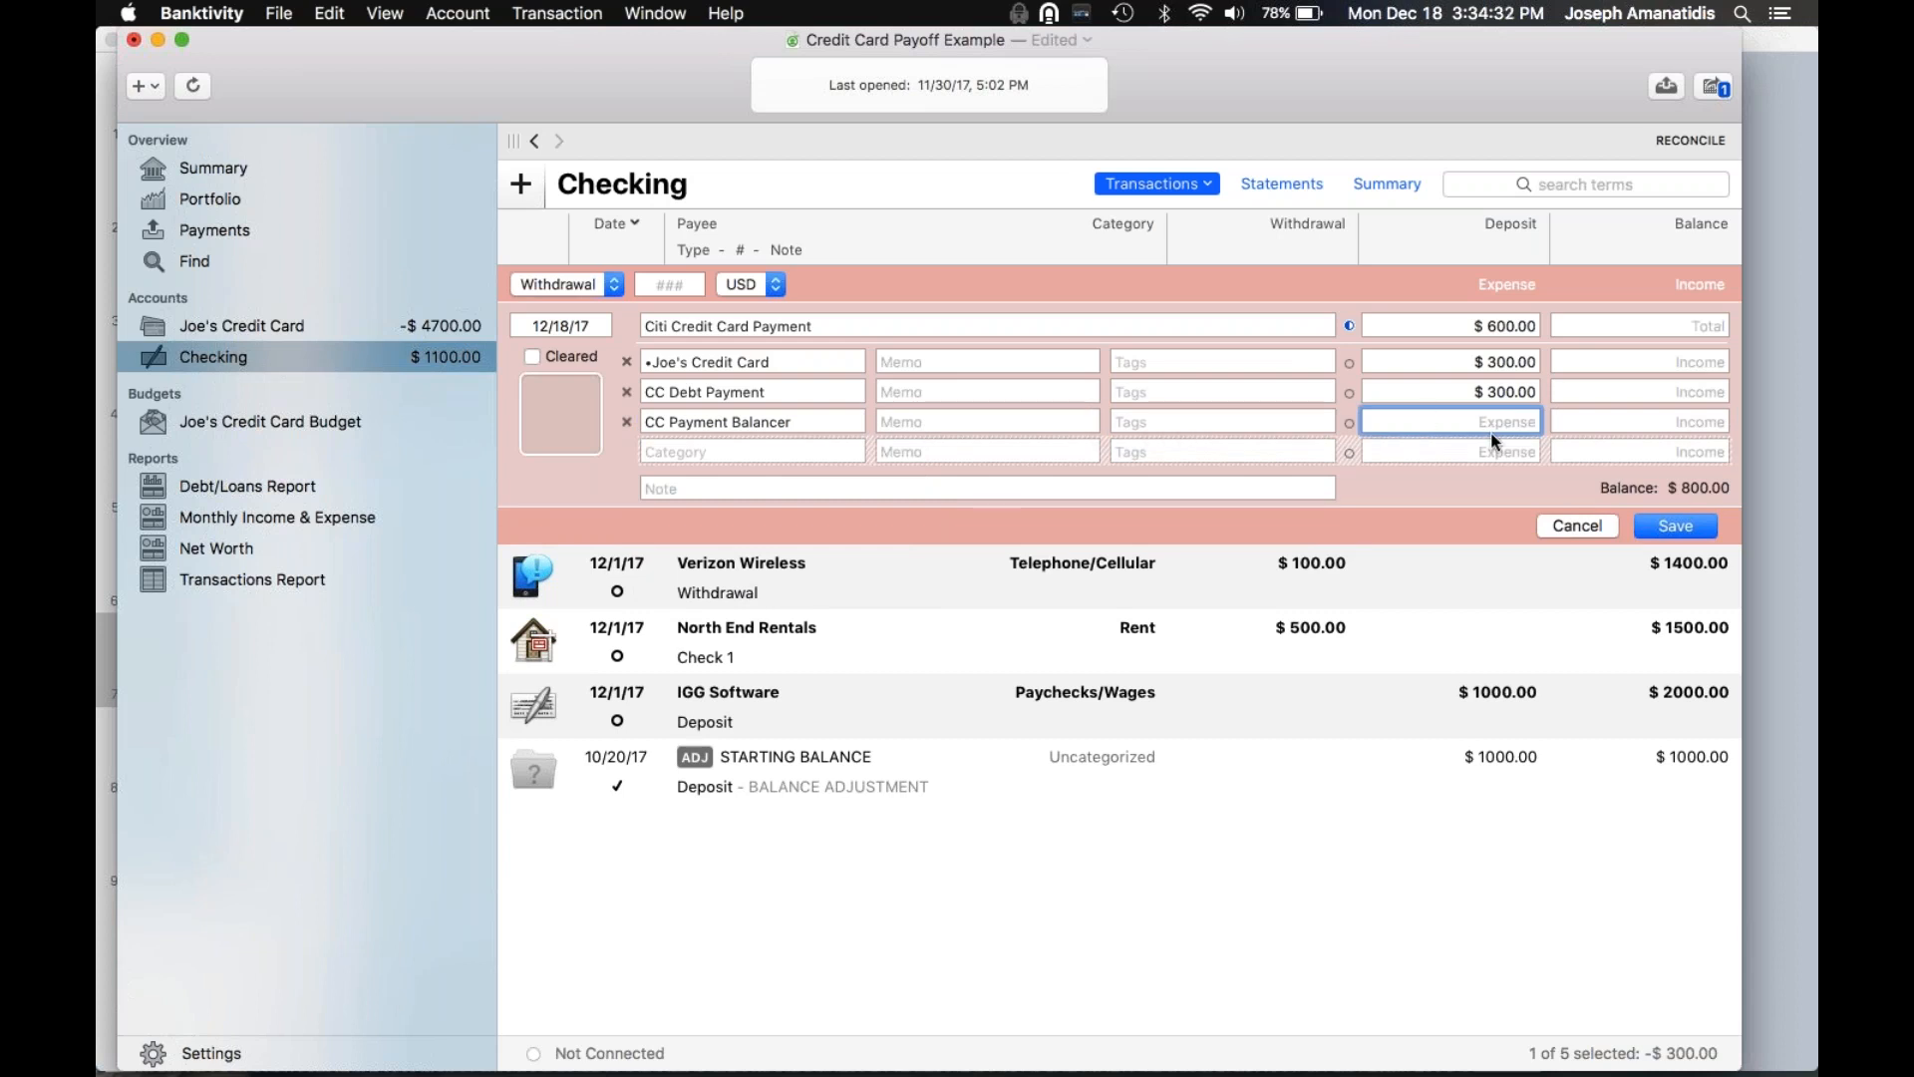
{"action": "type", "text": "300"}
{"action": "key", "text": "BackSpace"}
{"action": "key", "text": "BackSpace"}
{"action": "key", "text": "BackSpace"}
{"action": "key", "text": "Tab"}
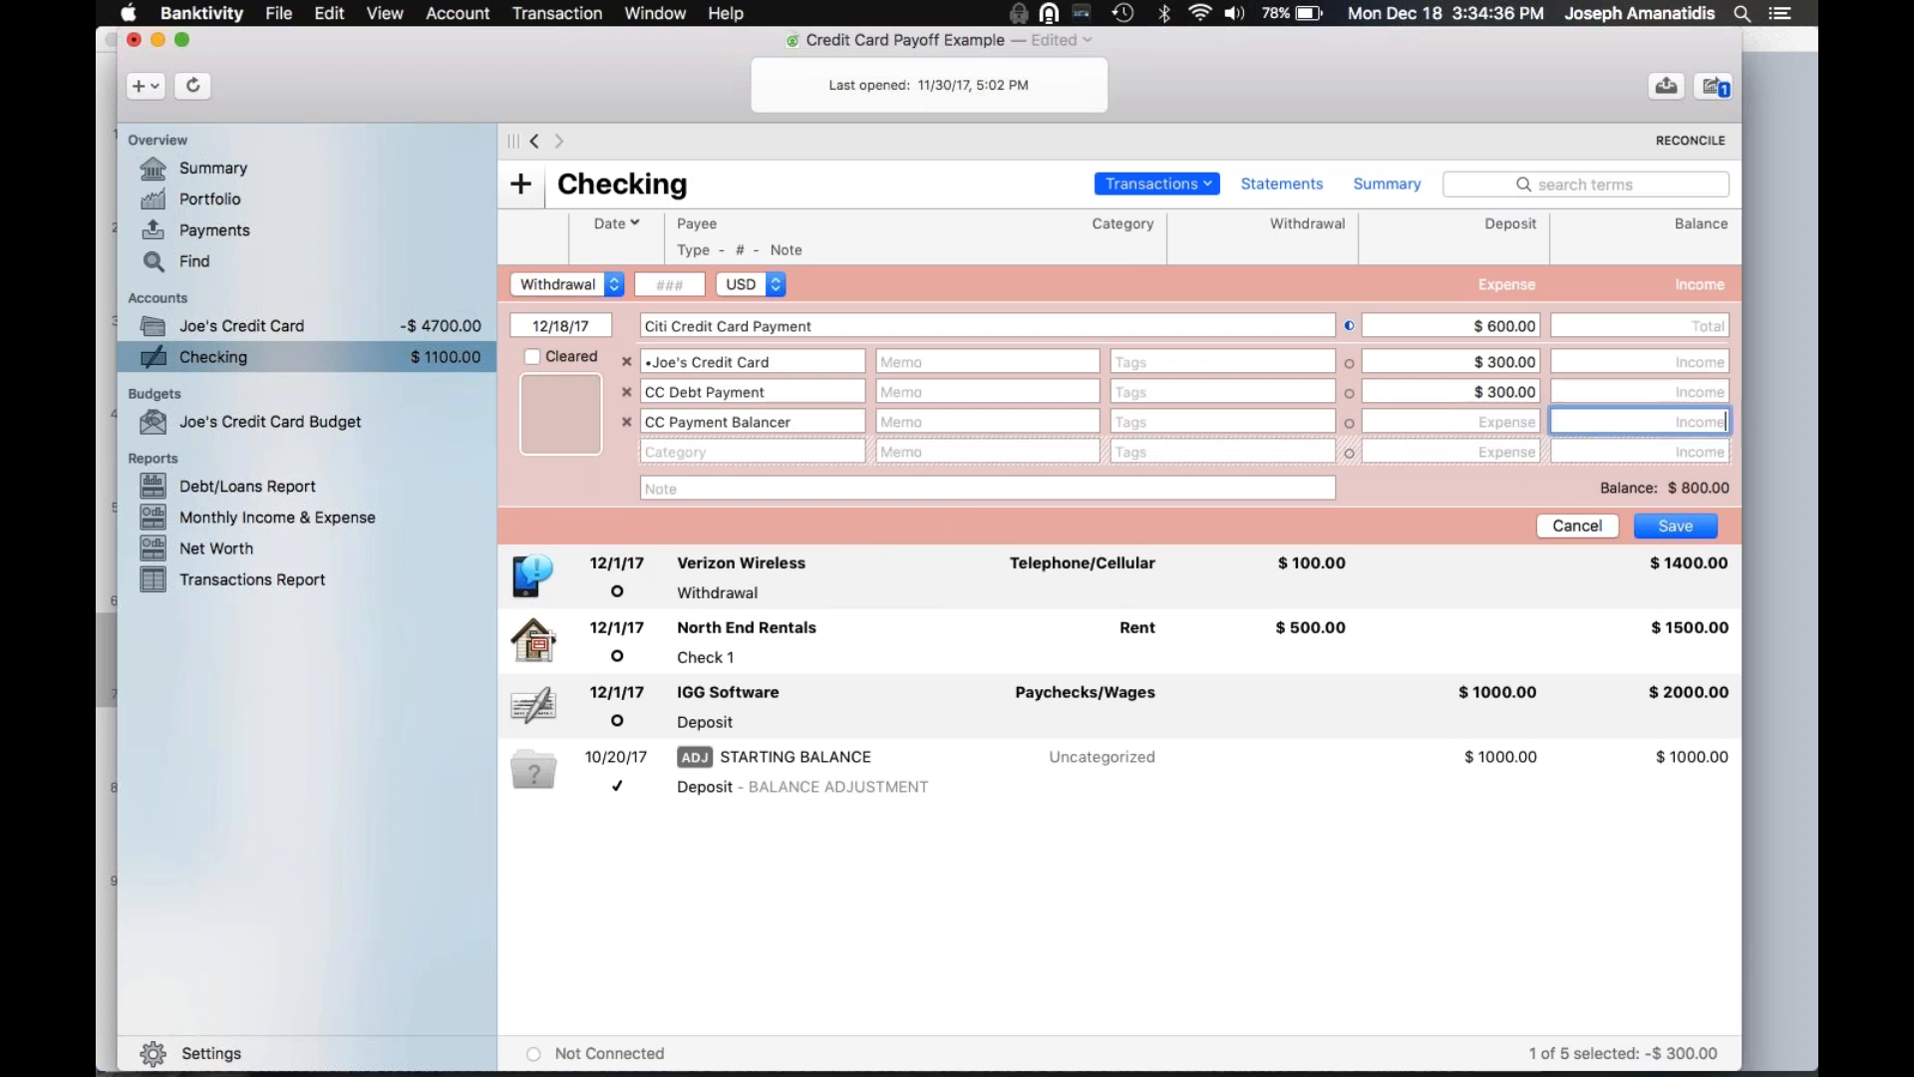
{"action": "type", "text": "300"}
{"action": "left_click", "coordinate": [1665, 531]}
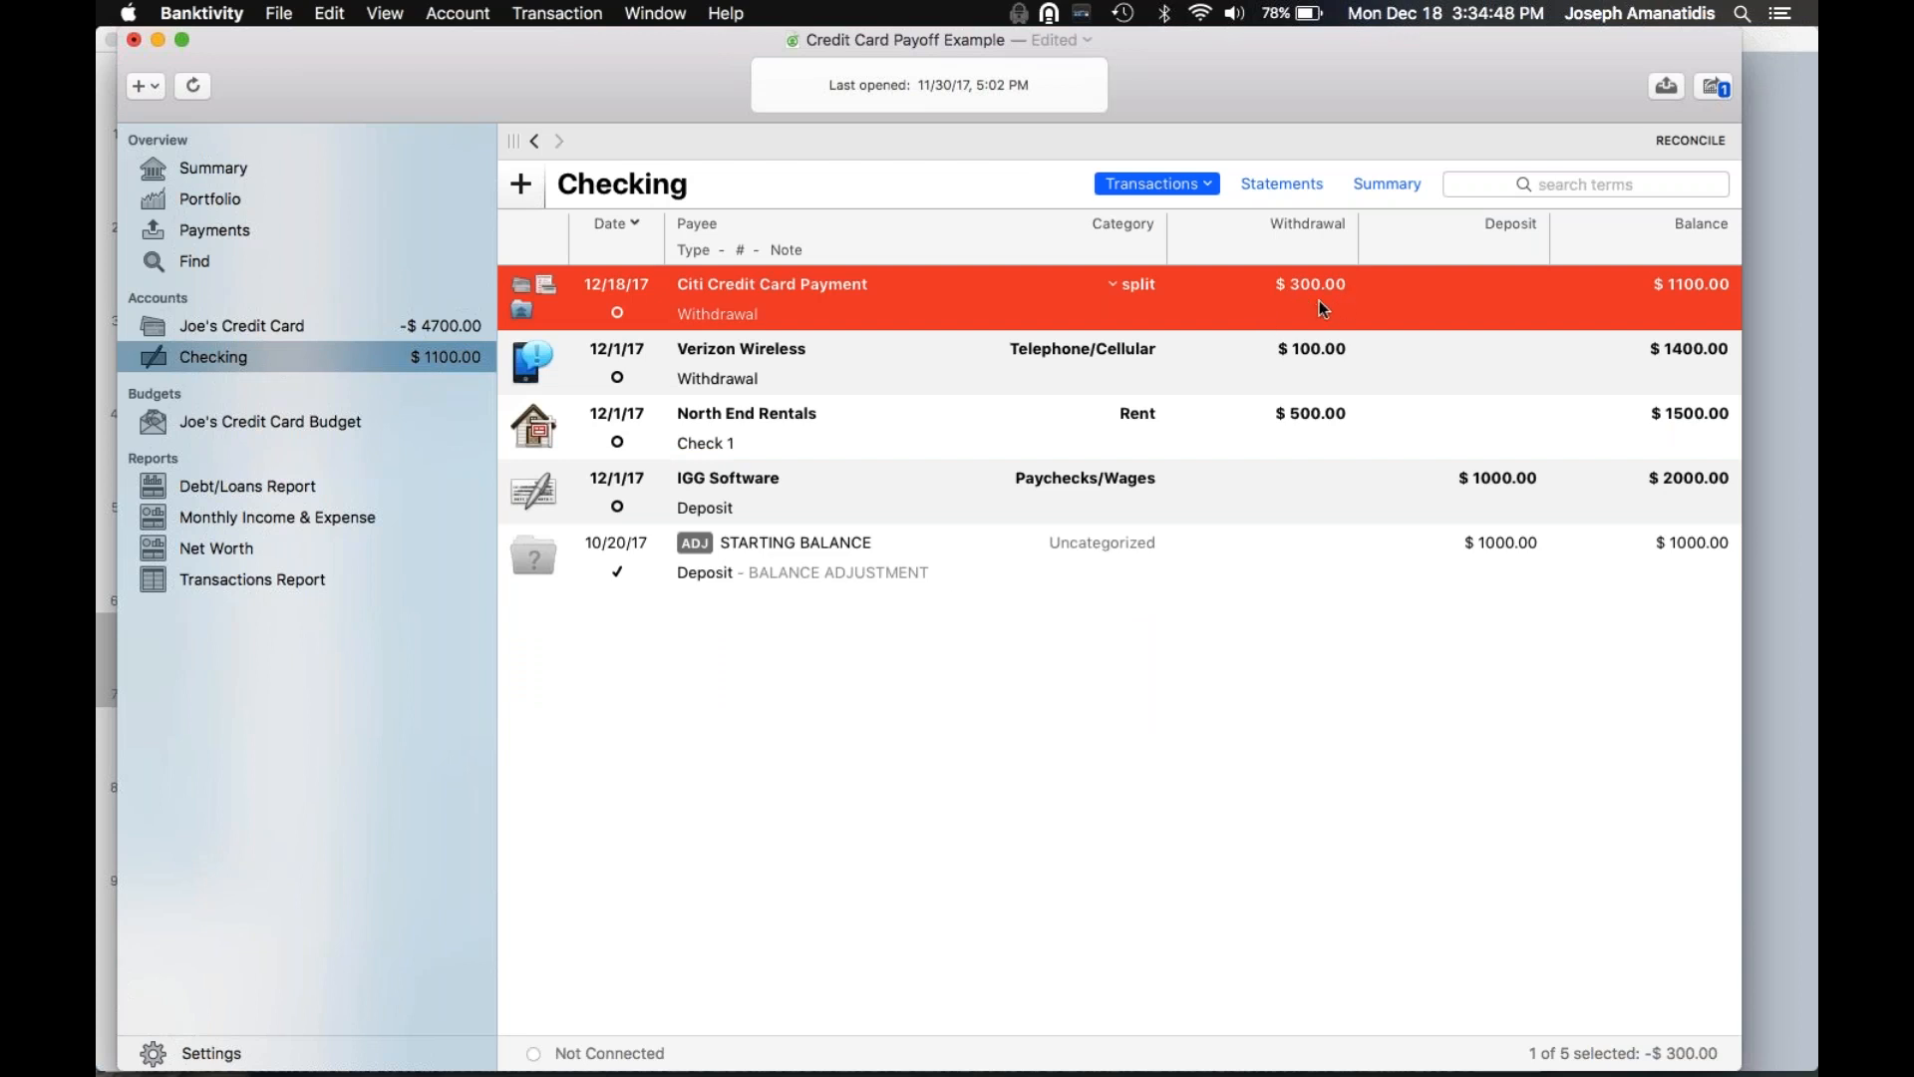
Check the payment's split lines from the credit card account and review the CC Debt Payment category in the December 2017 budget
{"action": "left_click", "coordinate": [1133, 284]}
{"action": "left_click", "coordinate": [1019, 314]}
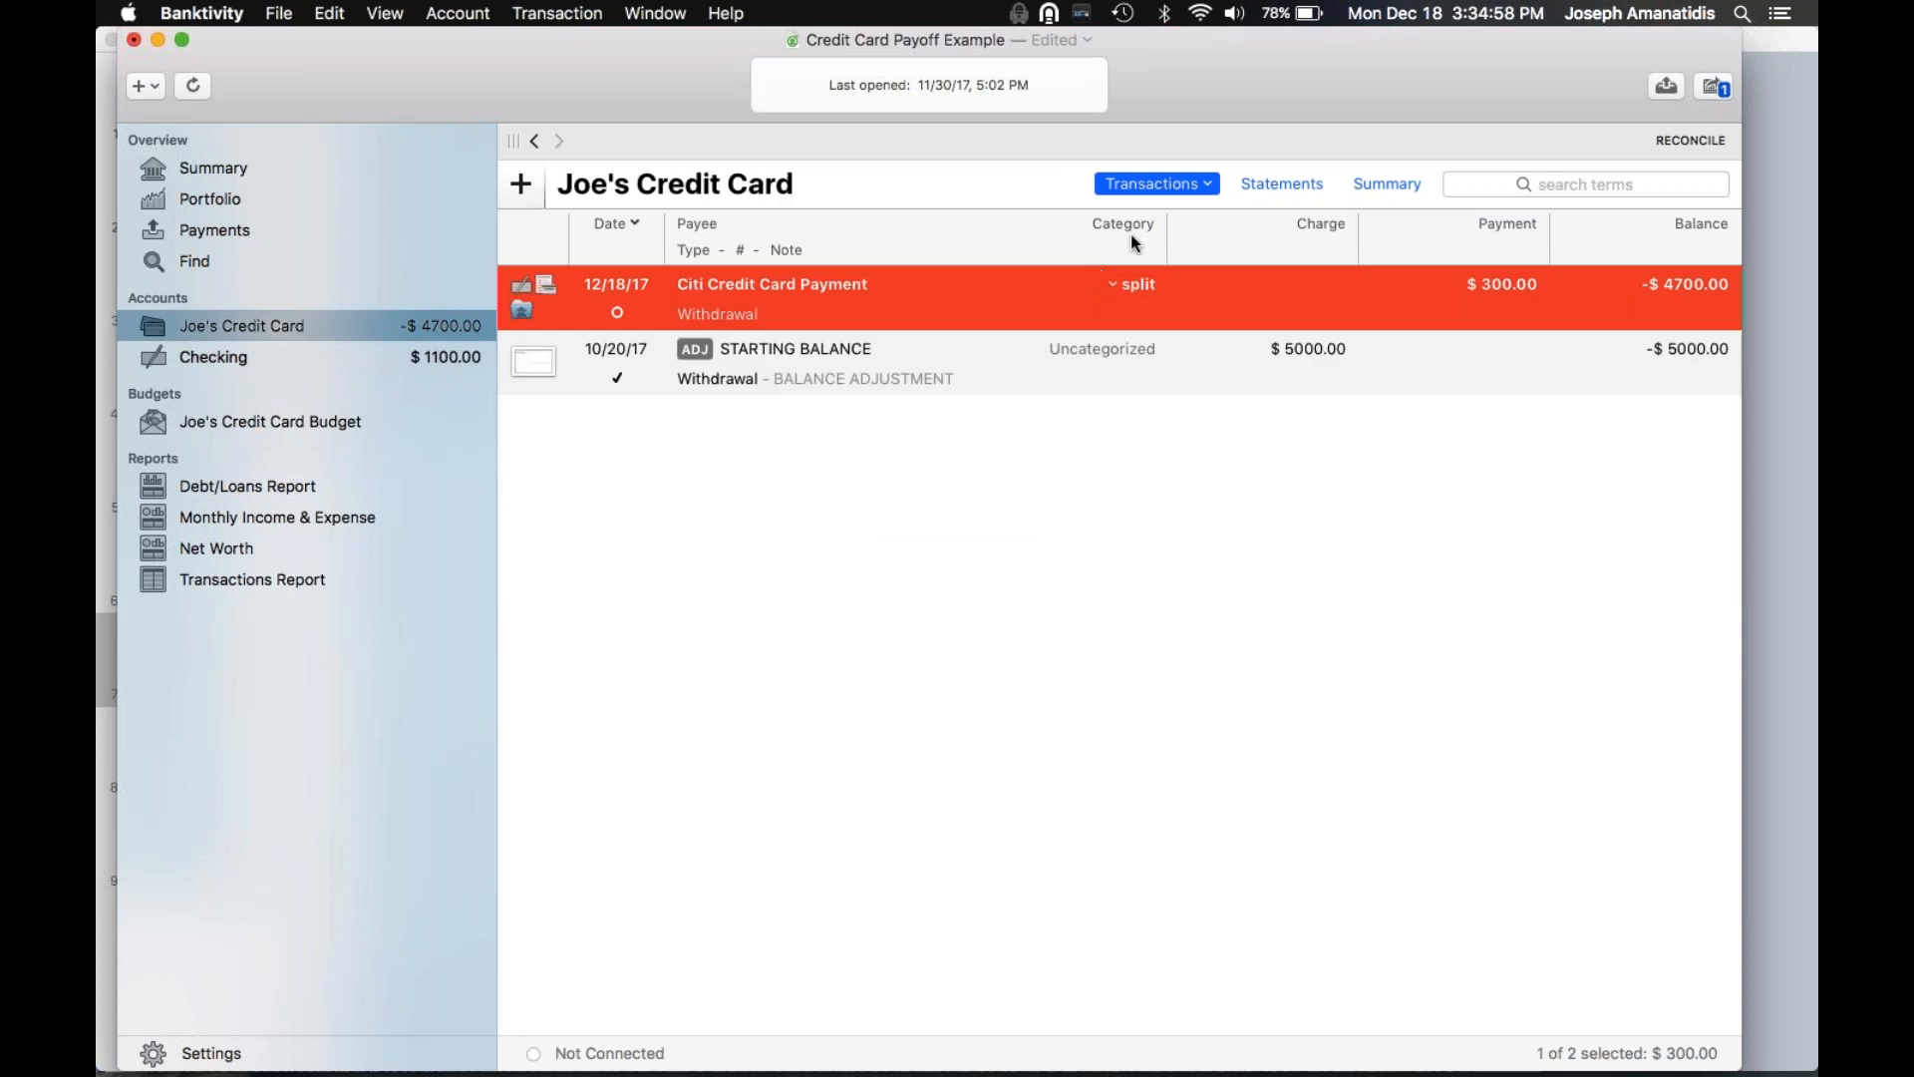
{"action": "double_click", "coordinate": [1283, 307]}
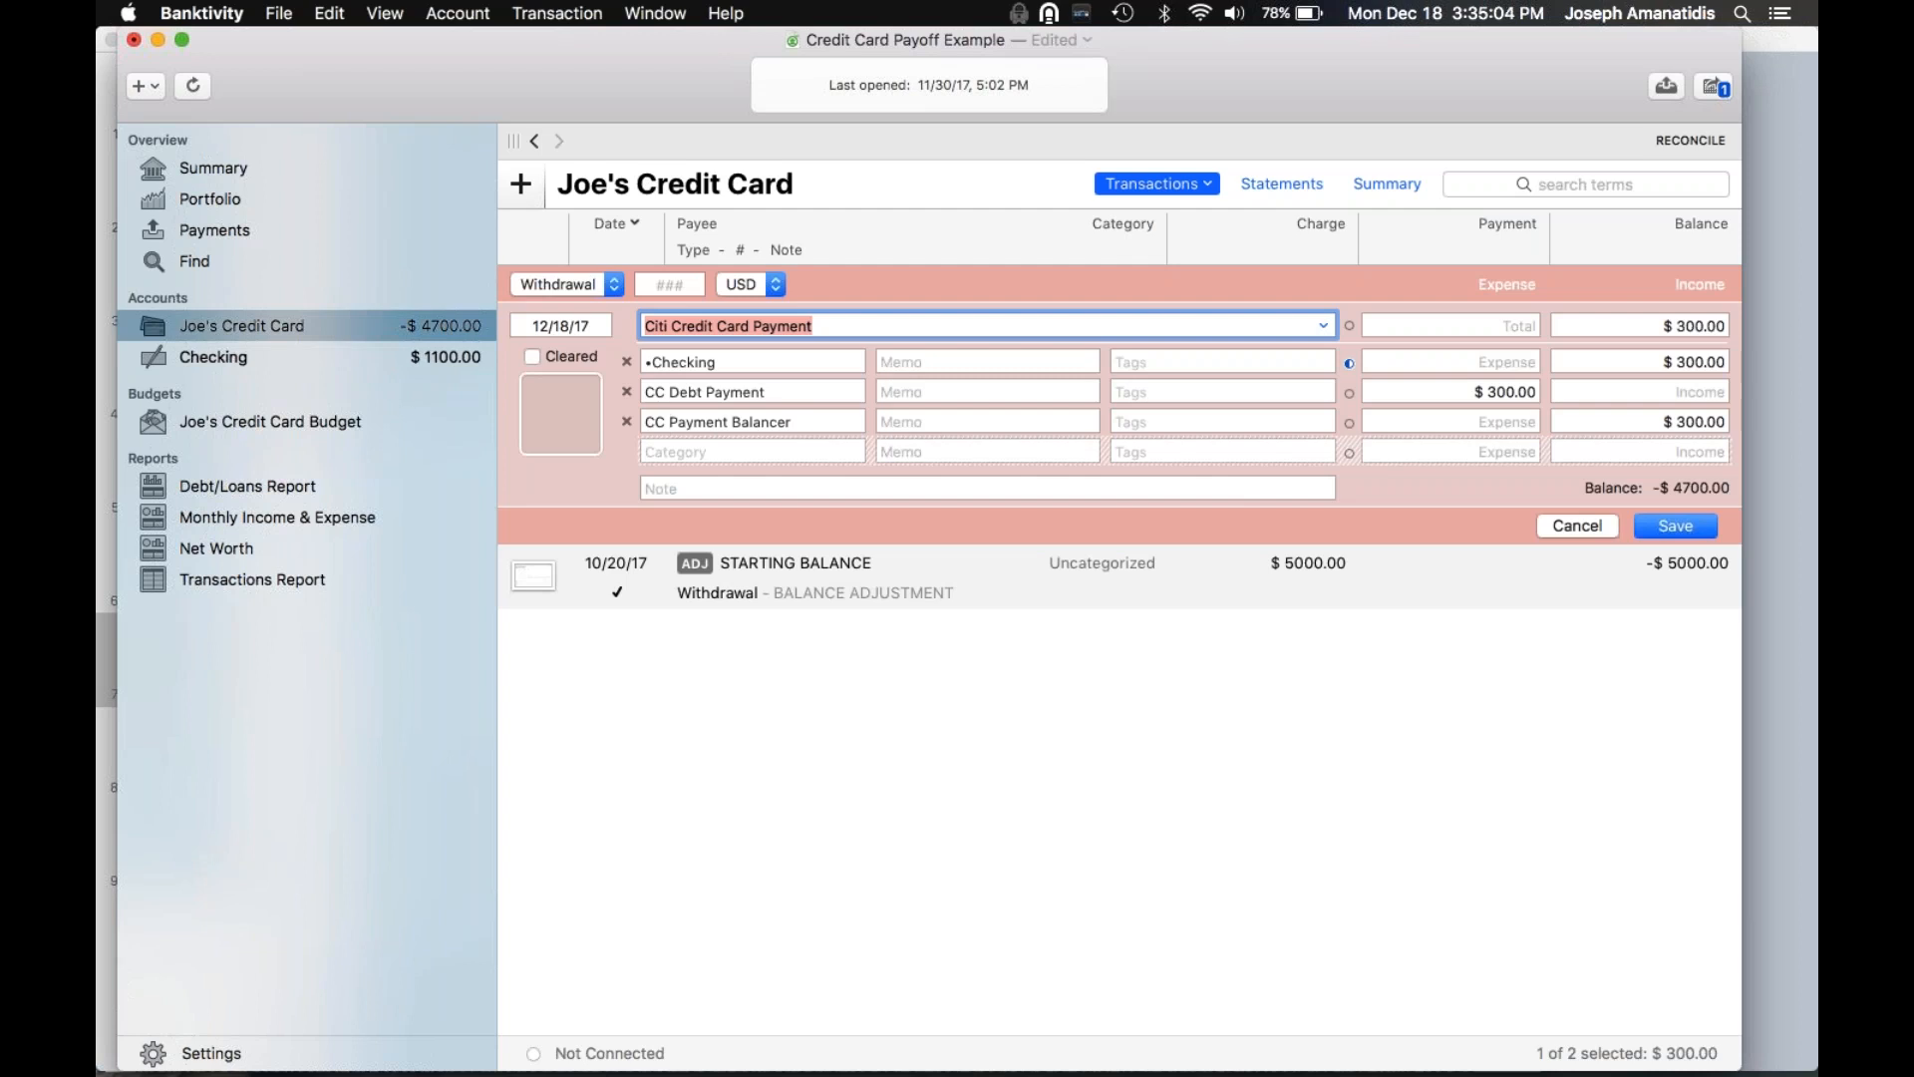
{"action": "left_click", "coordinate": [1650, 525]}
{"action": "left_click", "coordinate": [1659, 496]}
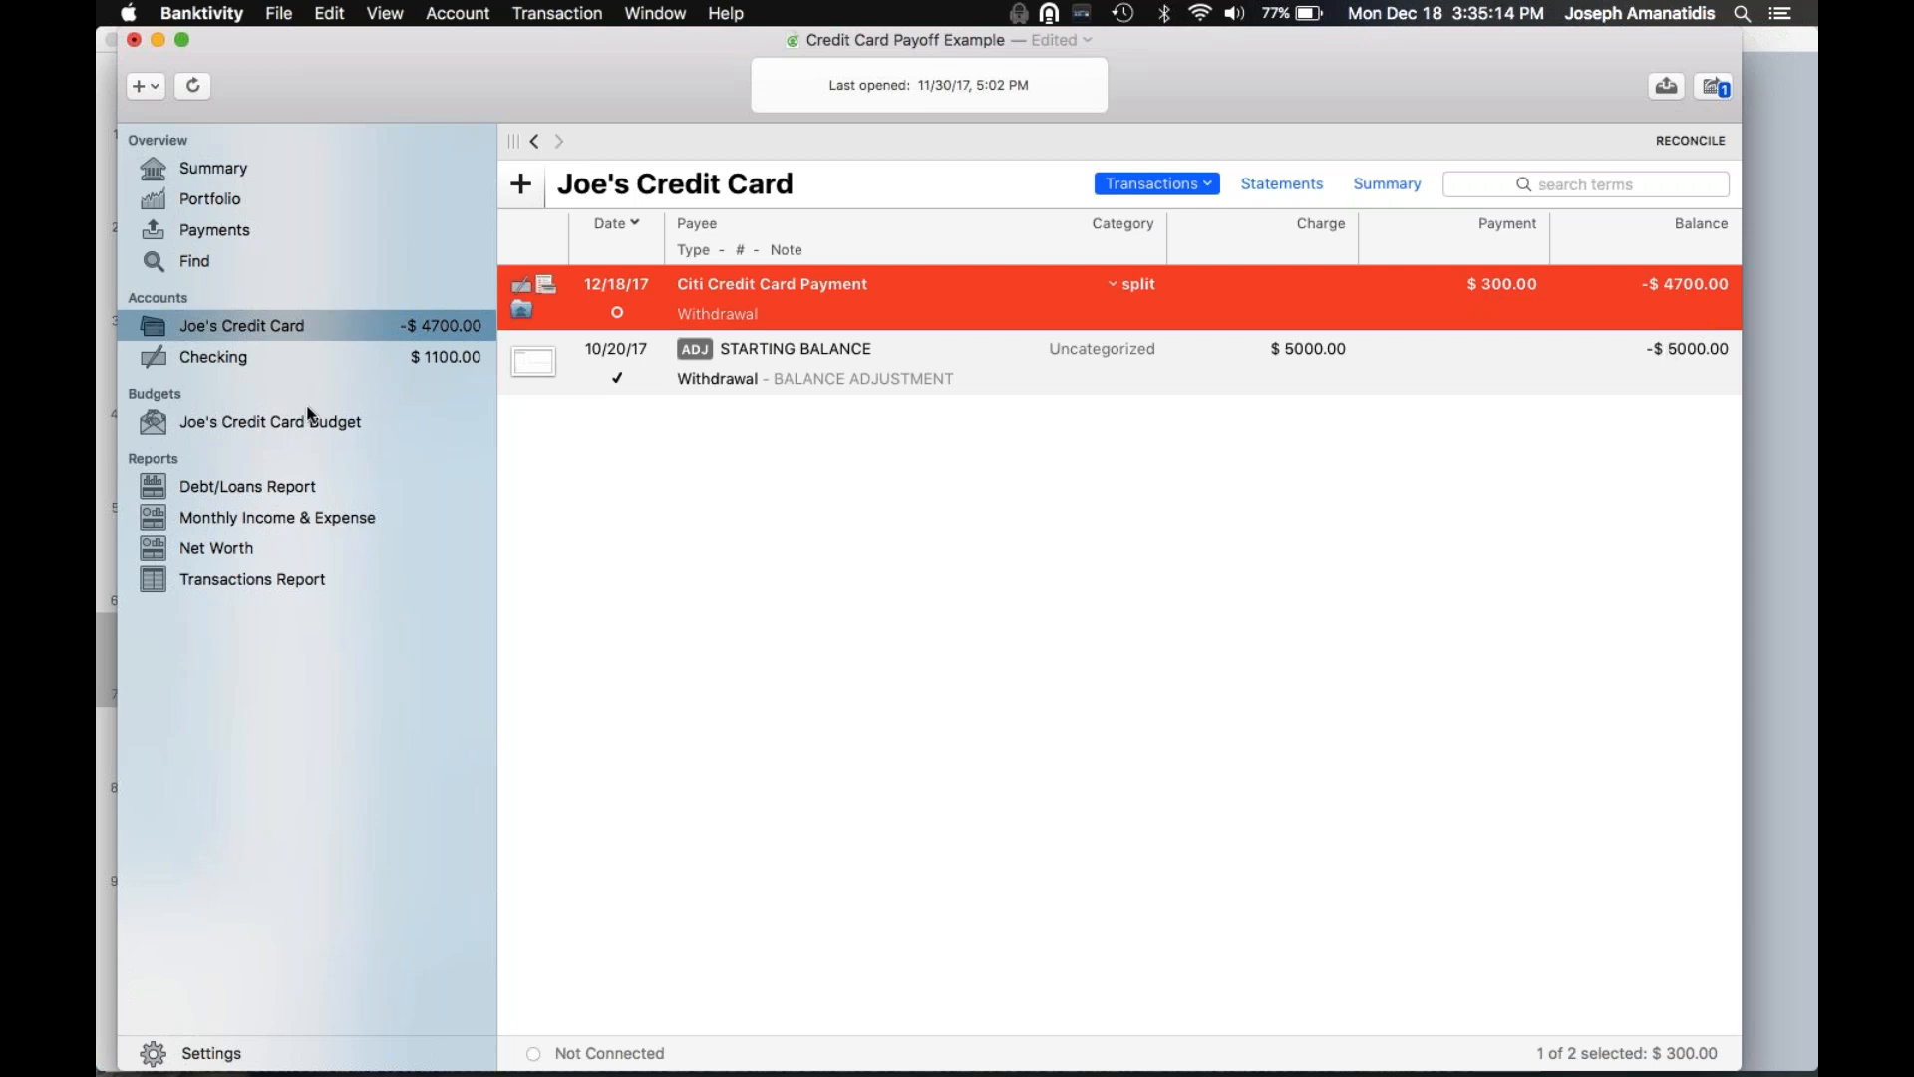
{"action": "left_click", "coordinate": [278, 433]}
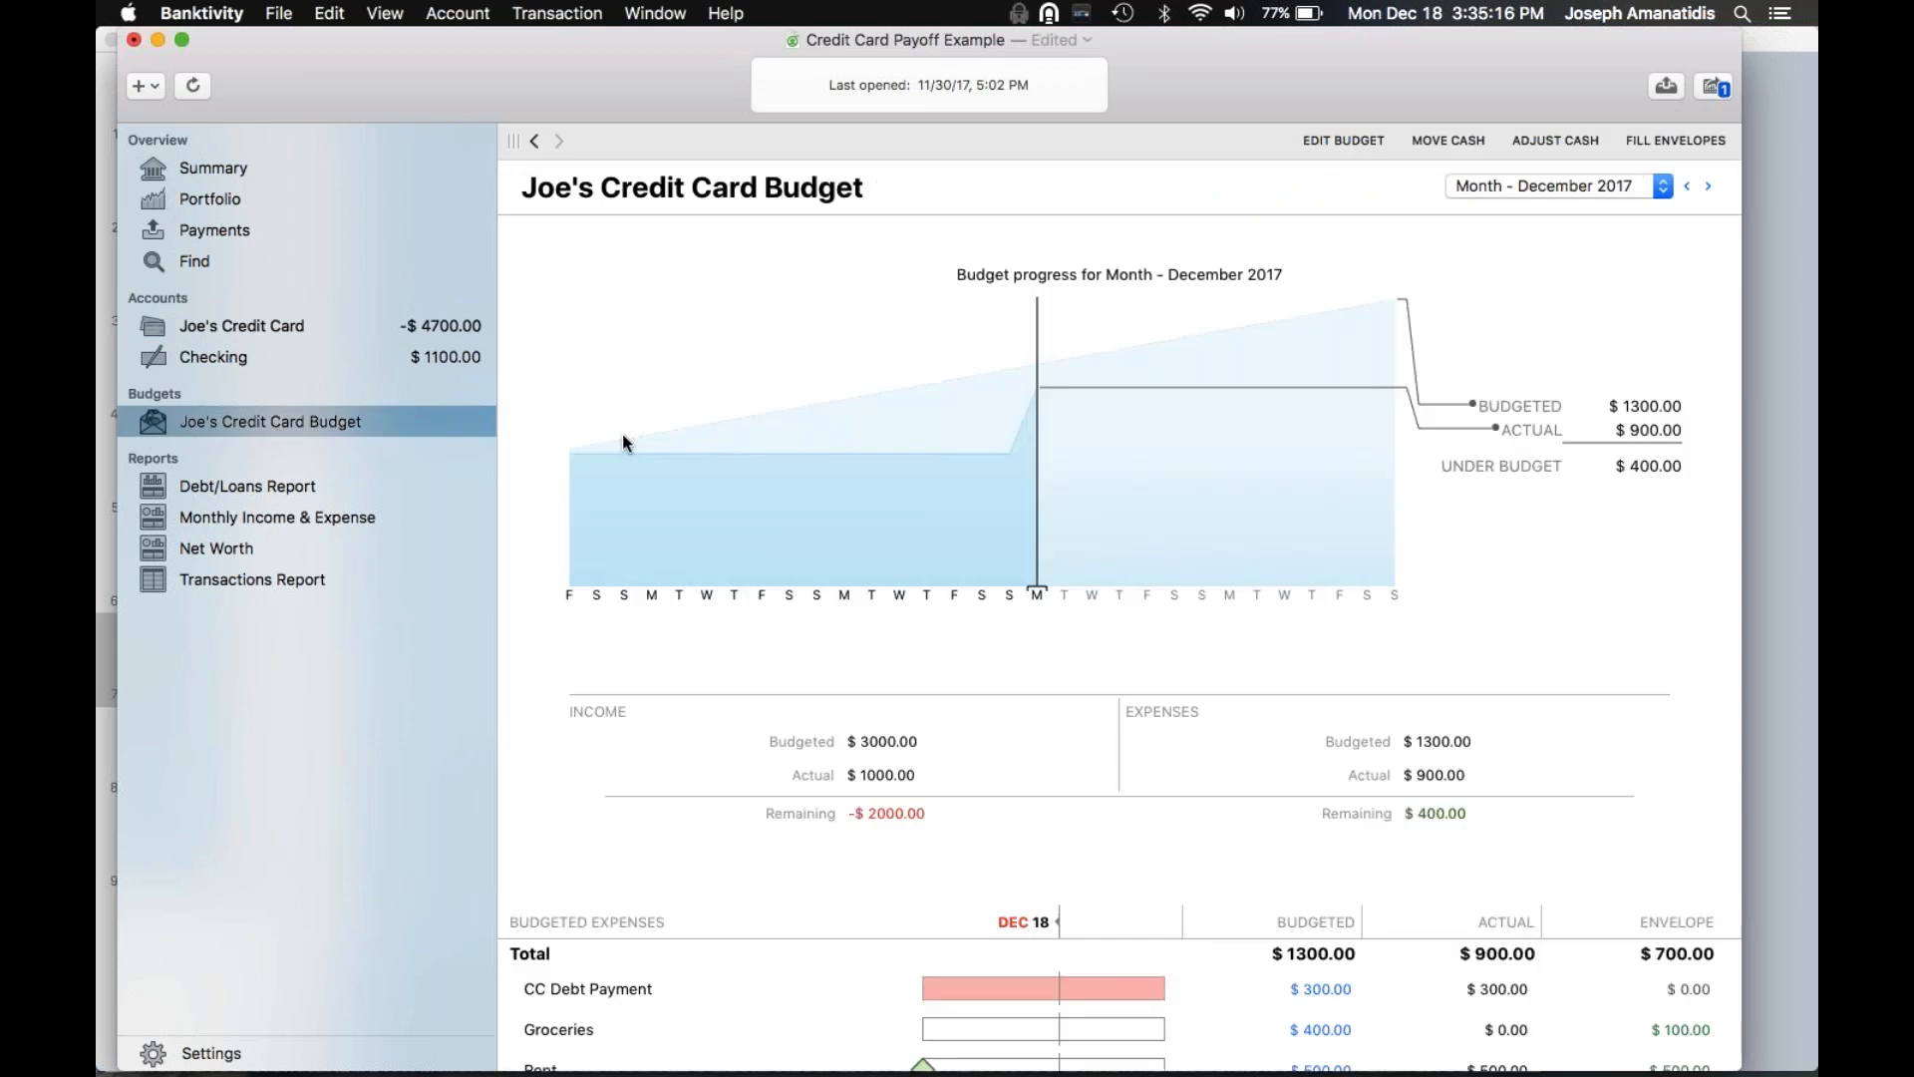
{"action": "scroll", "coordinate": [981, 762], "scroll_direction": "down", "scroll_amount": 3}
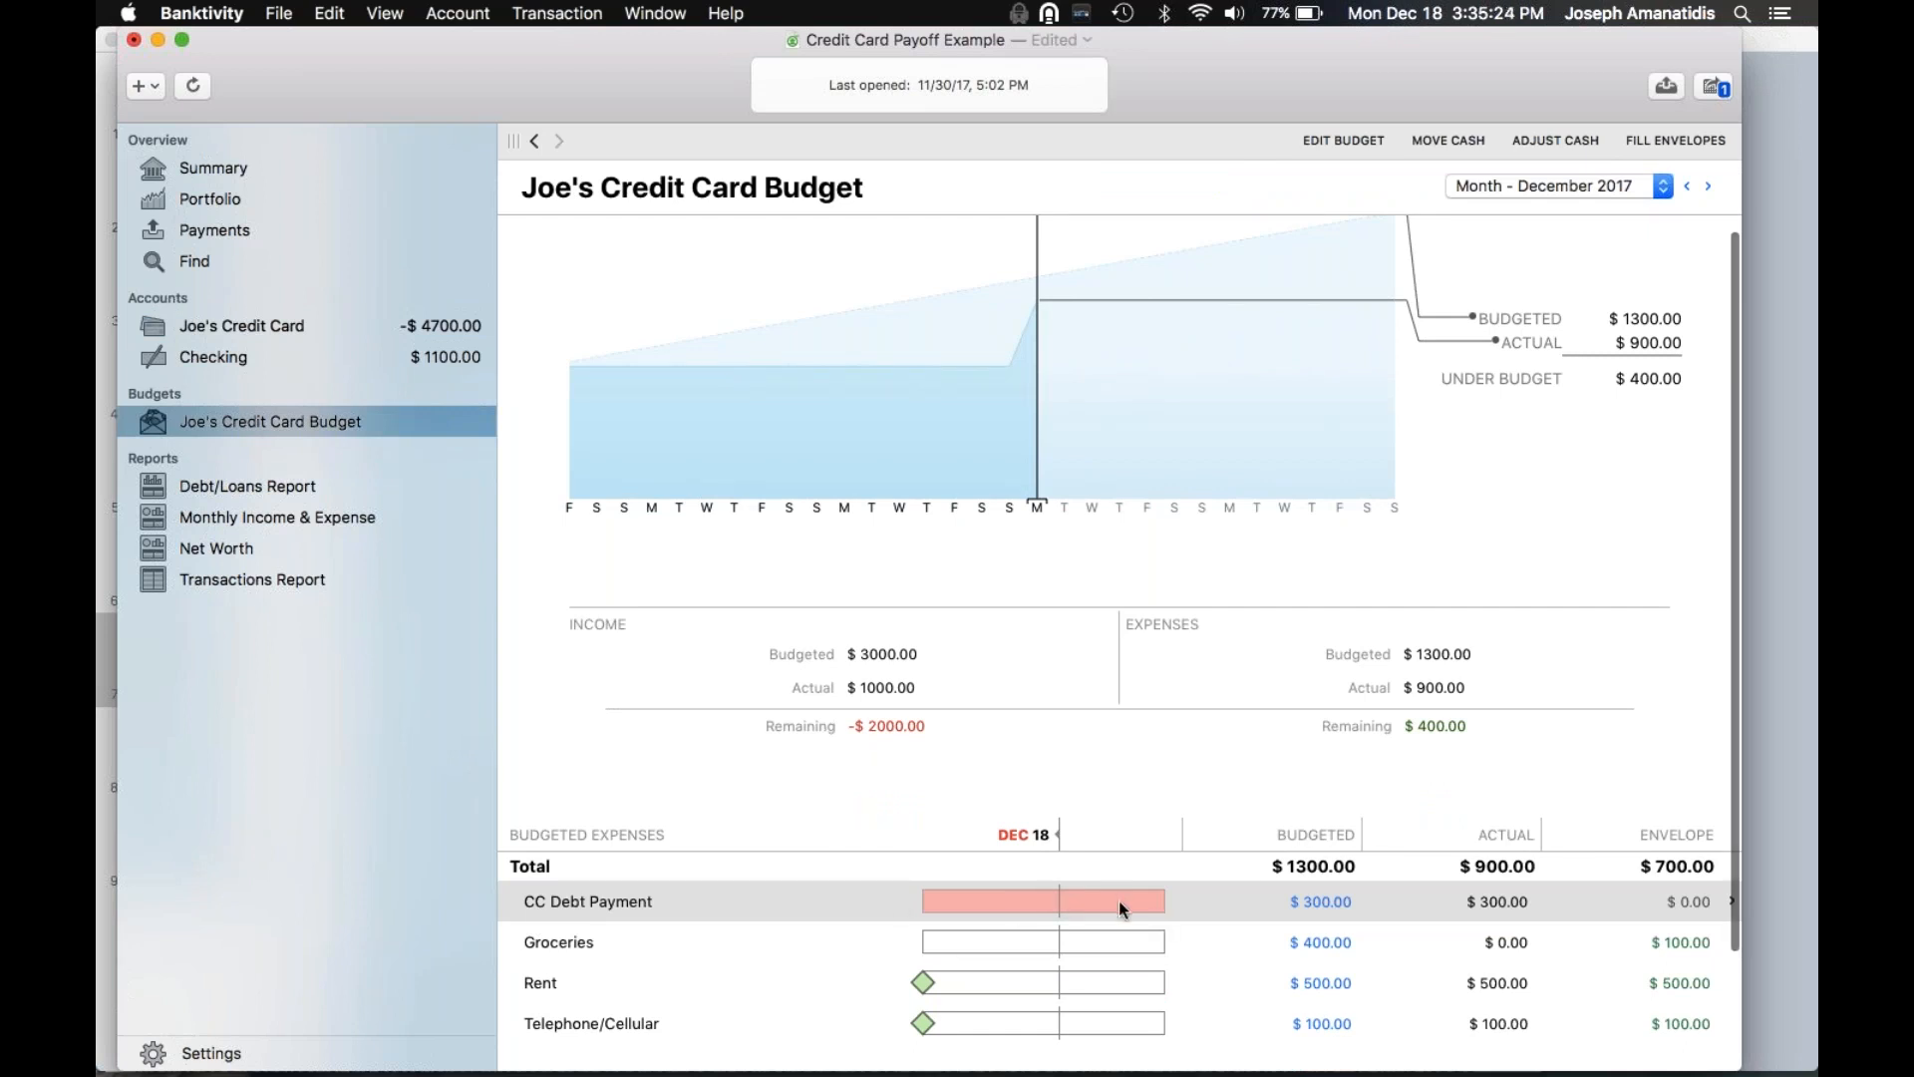
Save the document and add $300 to the CC Debt Payment envelope with Paychecks/Wages as the source of funds
{"action": "key", "text": "super+s"}
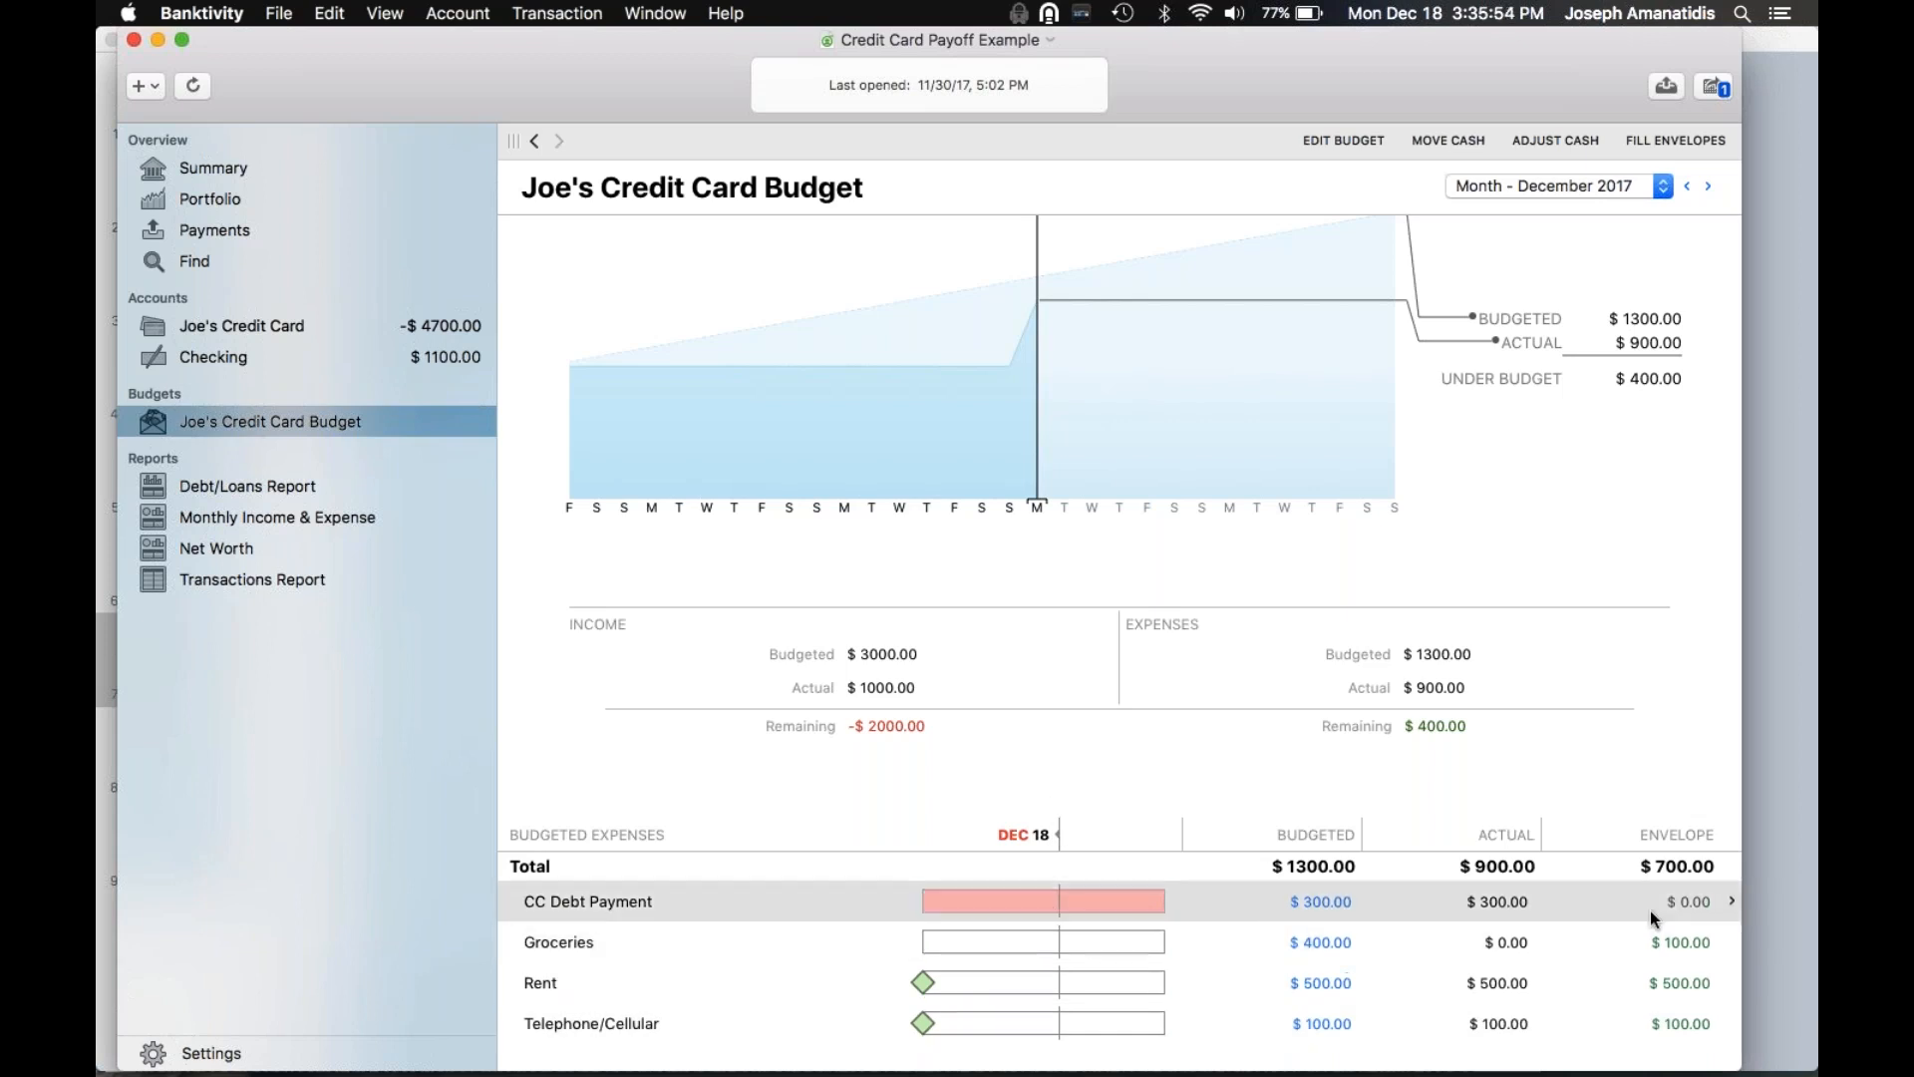
{"action": "scroll", "coordinate": [1675, 898], "scroll_direction": "down", "scroll_amount": 2}
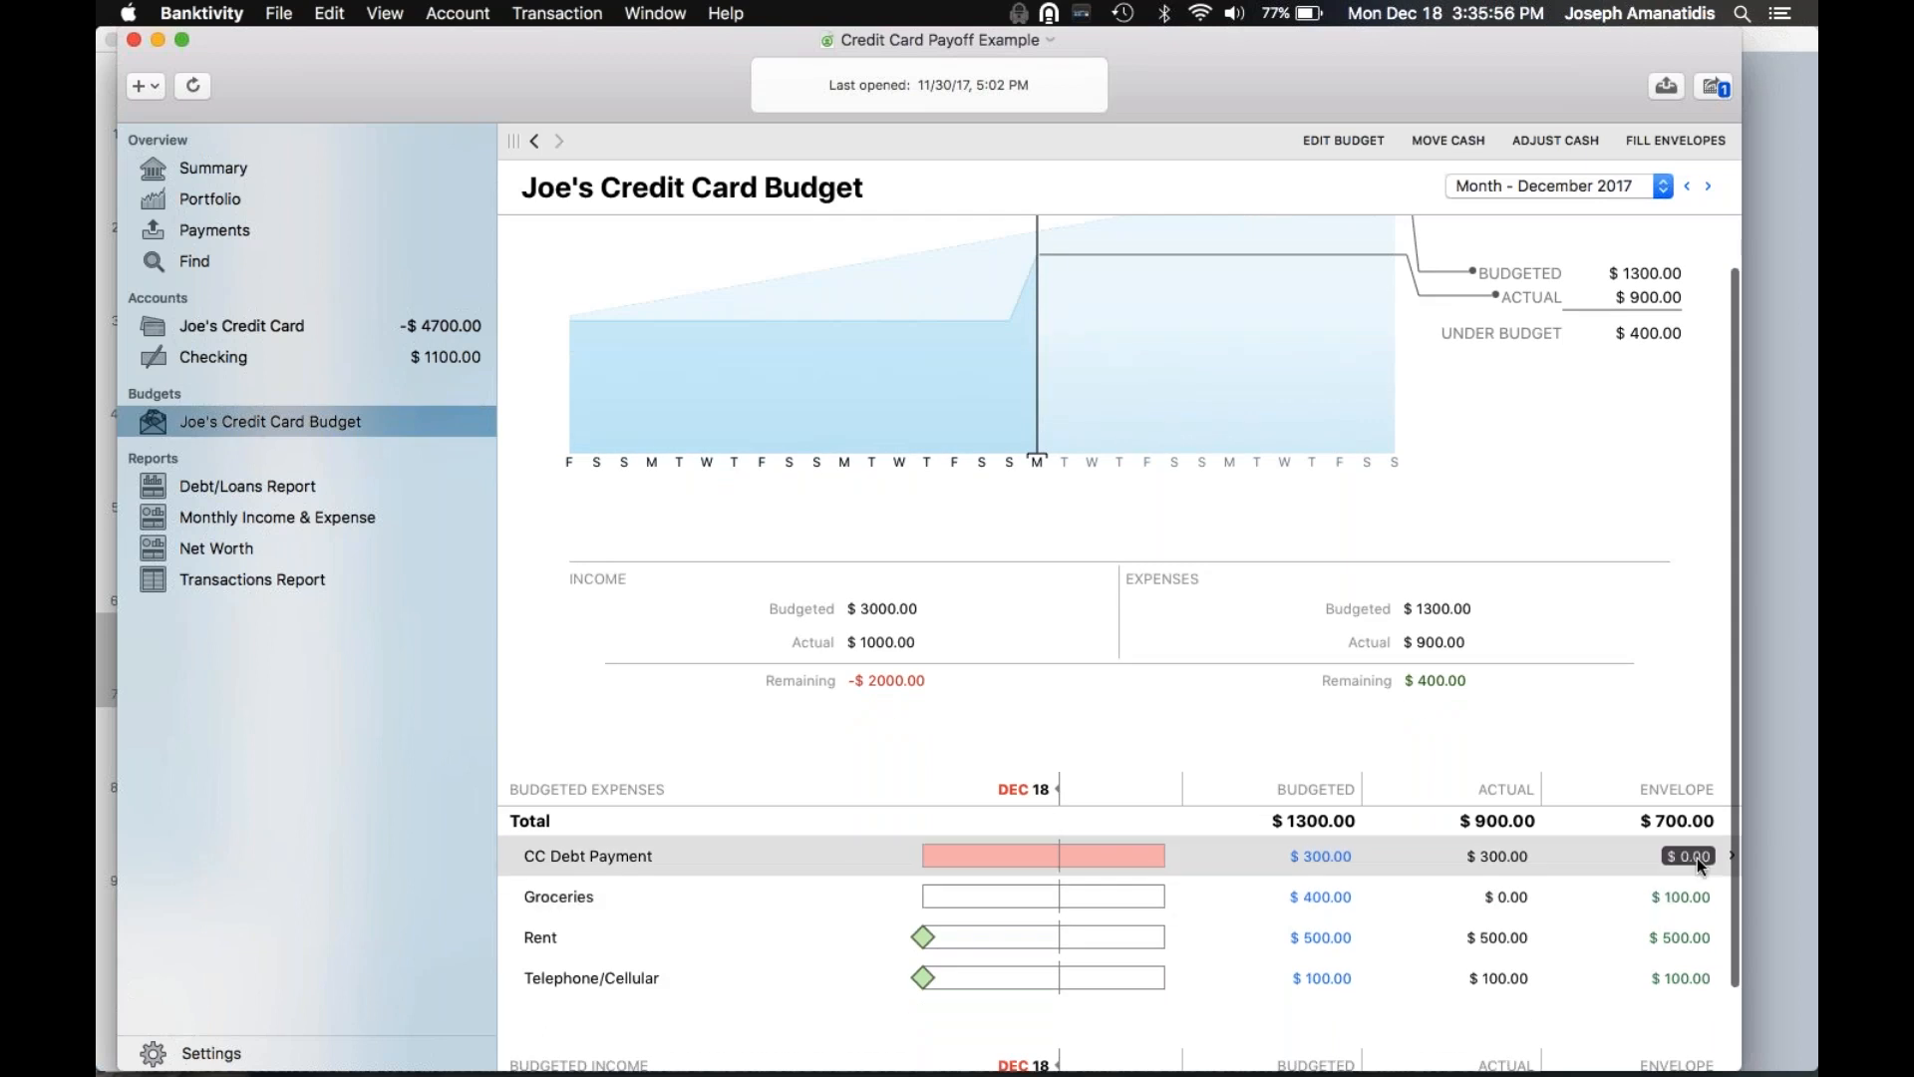
{"action": "scroll", "coordinate": [1654, 858], "scroll_direction": "down", "scroll_amount": 3}
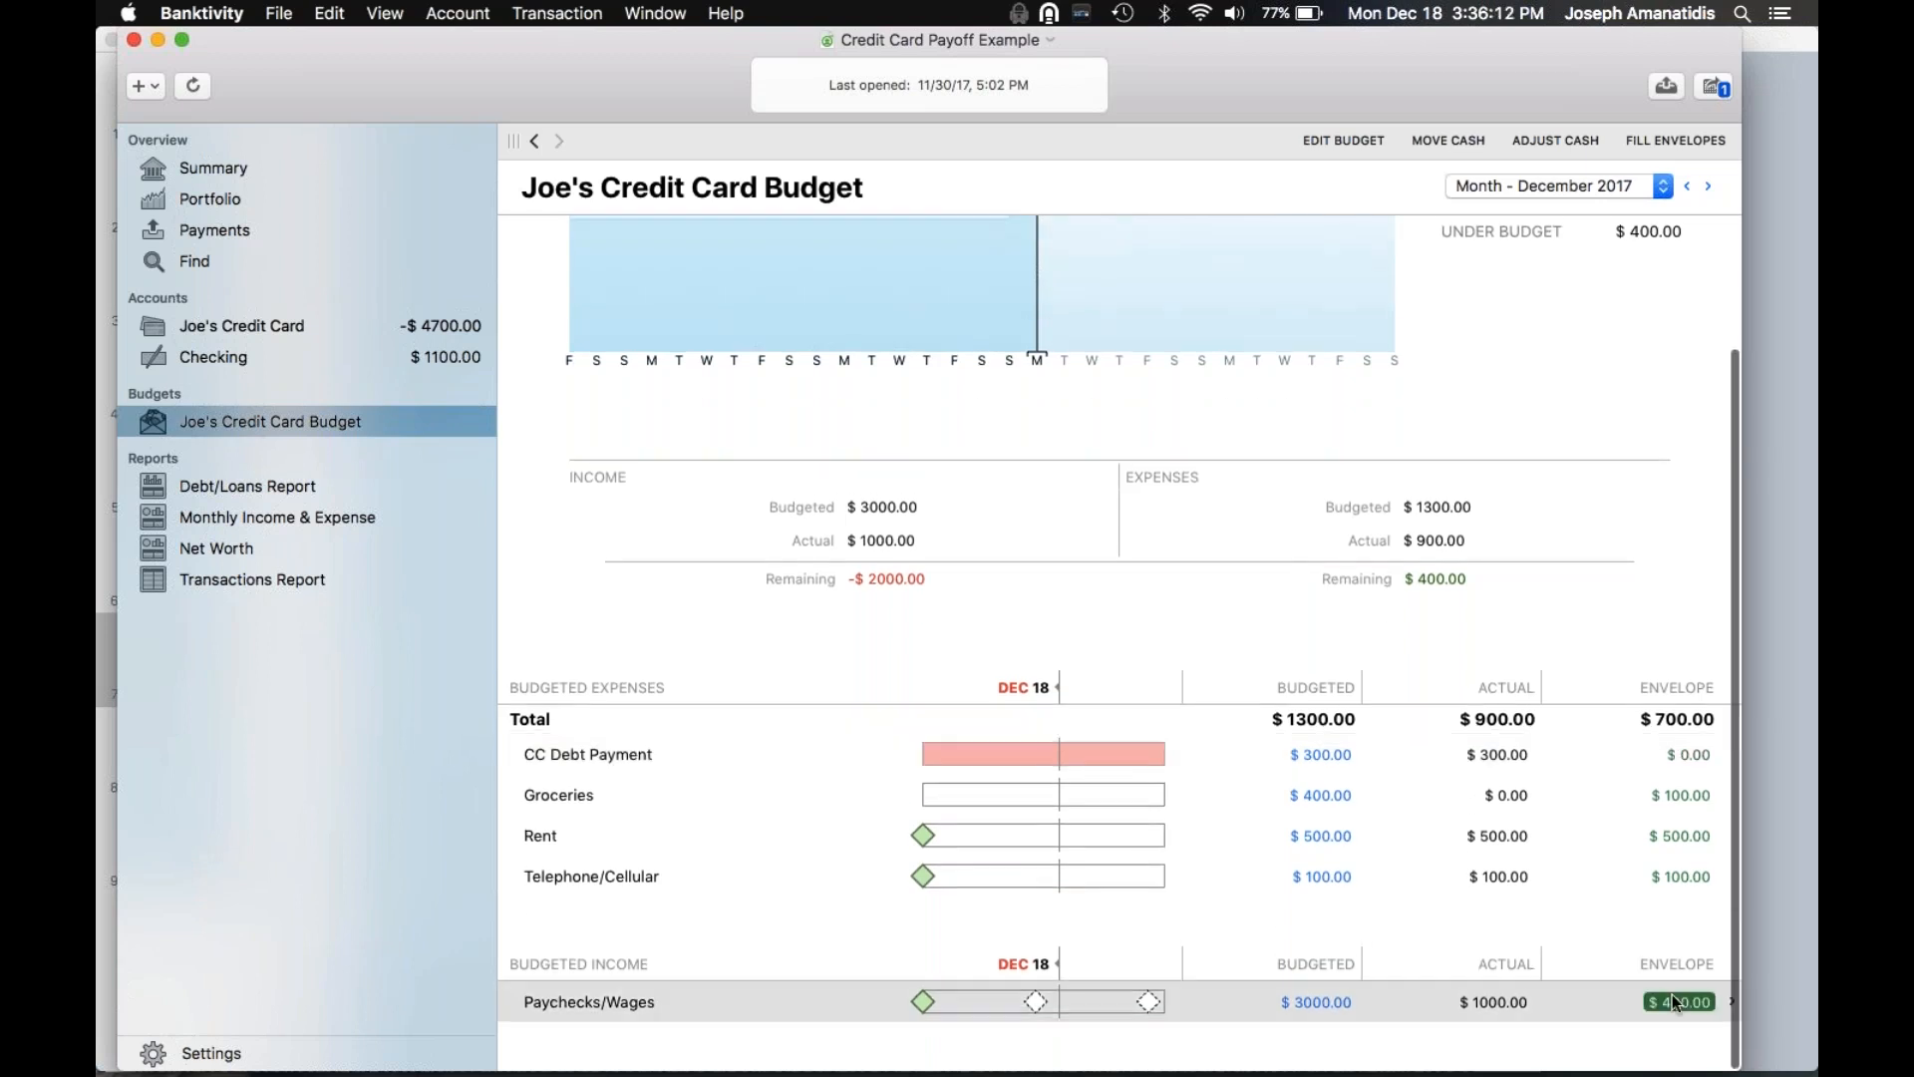
{"action": "left_click", "coordinate": [1698, 754]}
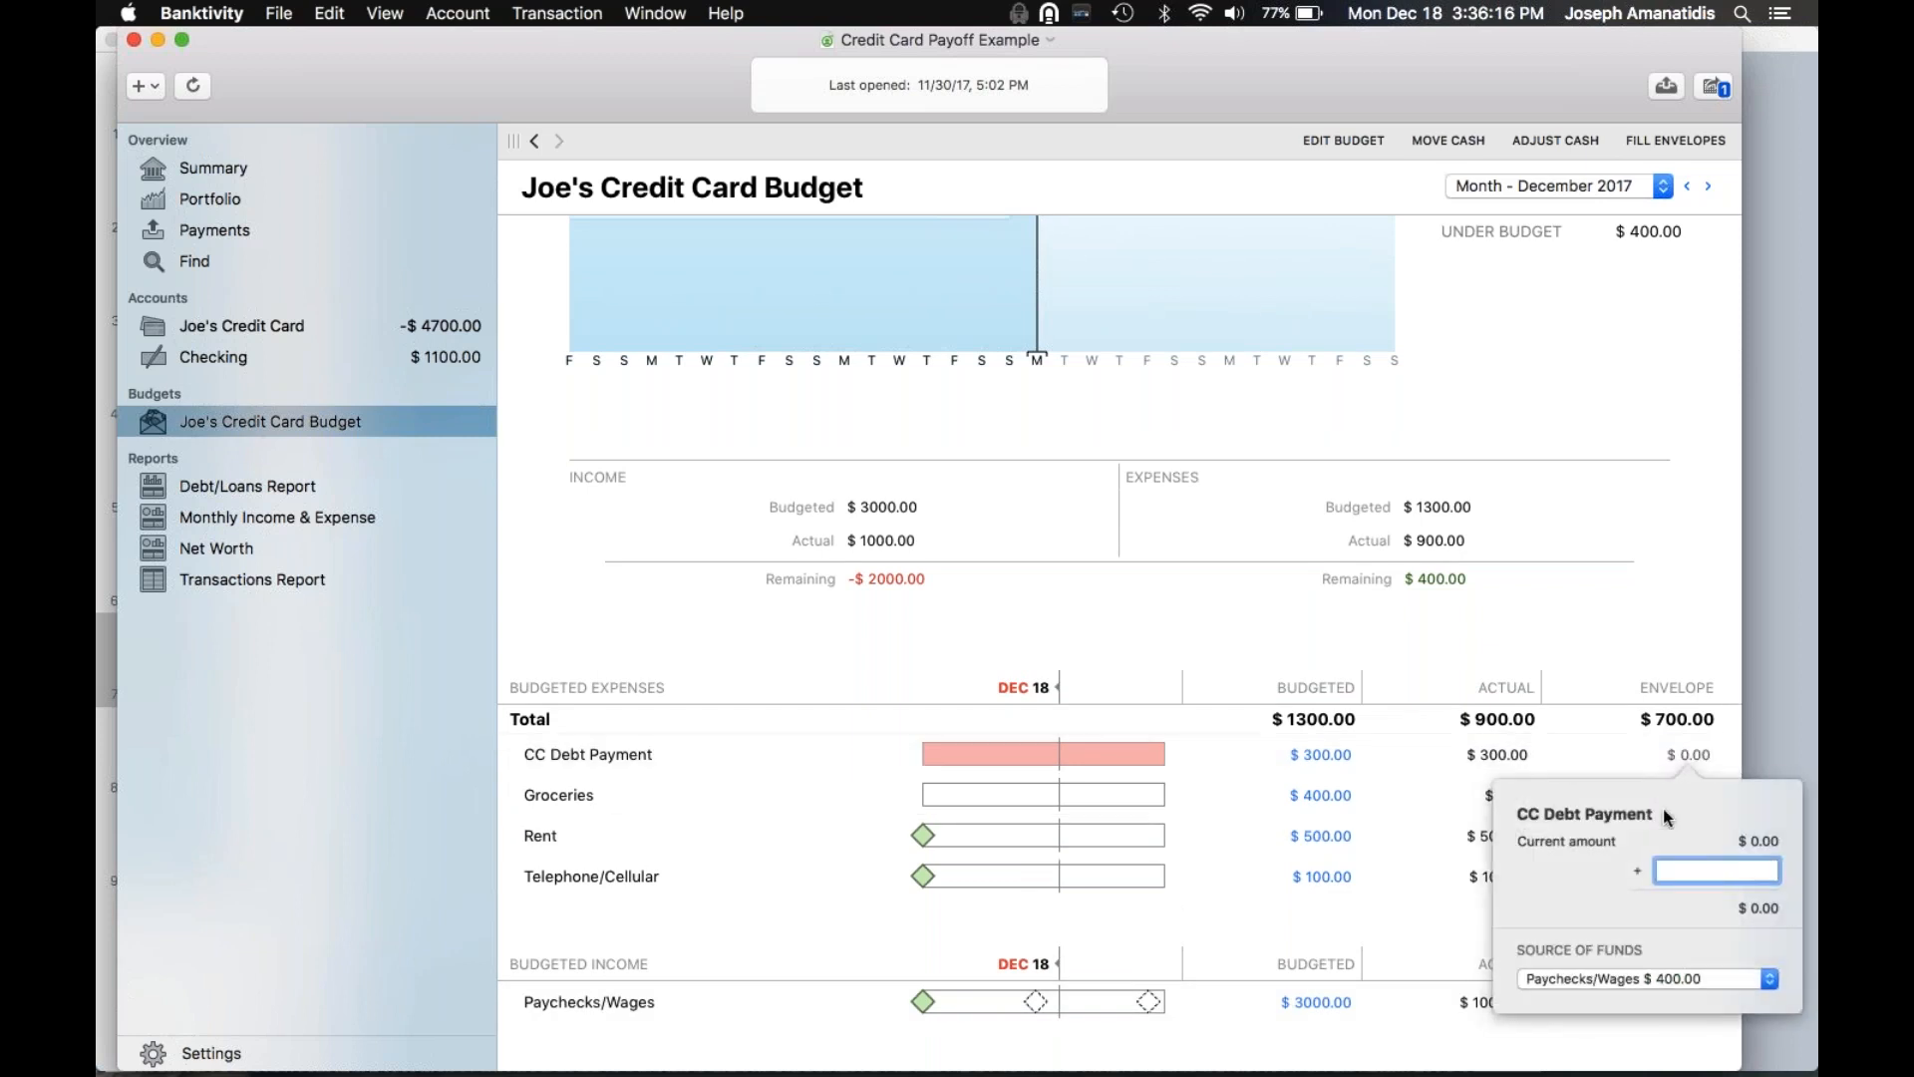
{"action": "type", "text": "300"}
{"action": "key", "text": "Return"}
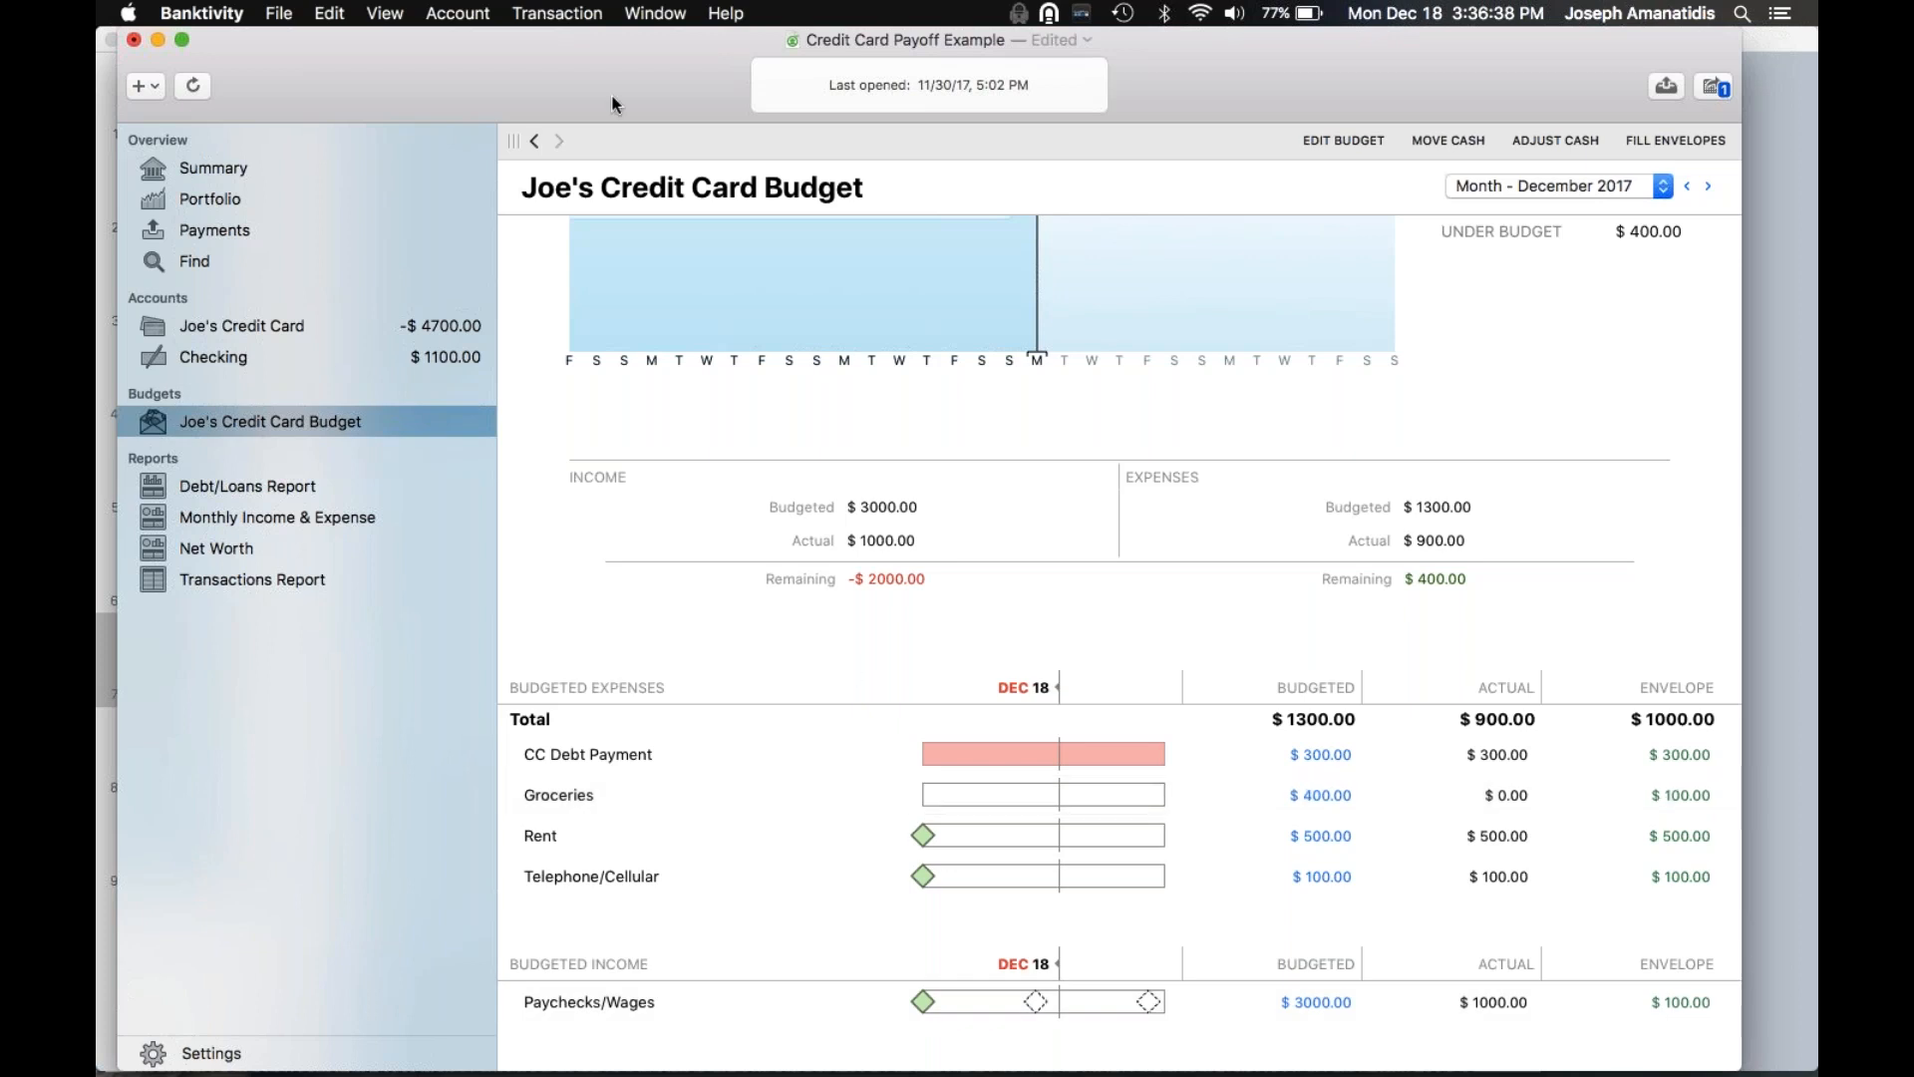
Start a new withdrawal in the credit card account dated 12/17/17 with Trader Joe's as the payee
{"action": "left_click", "coordinate": [256, 334]}
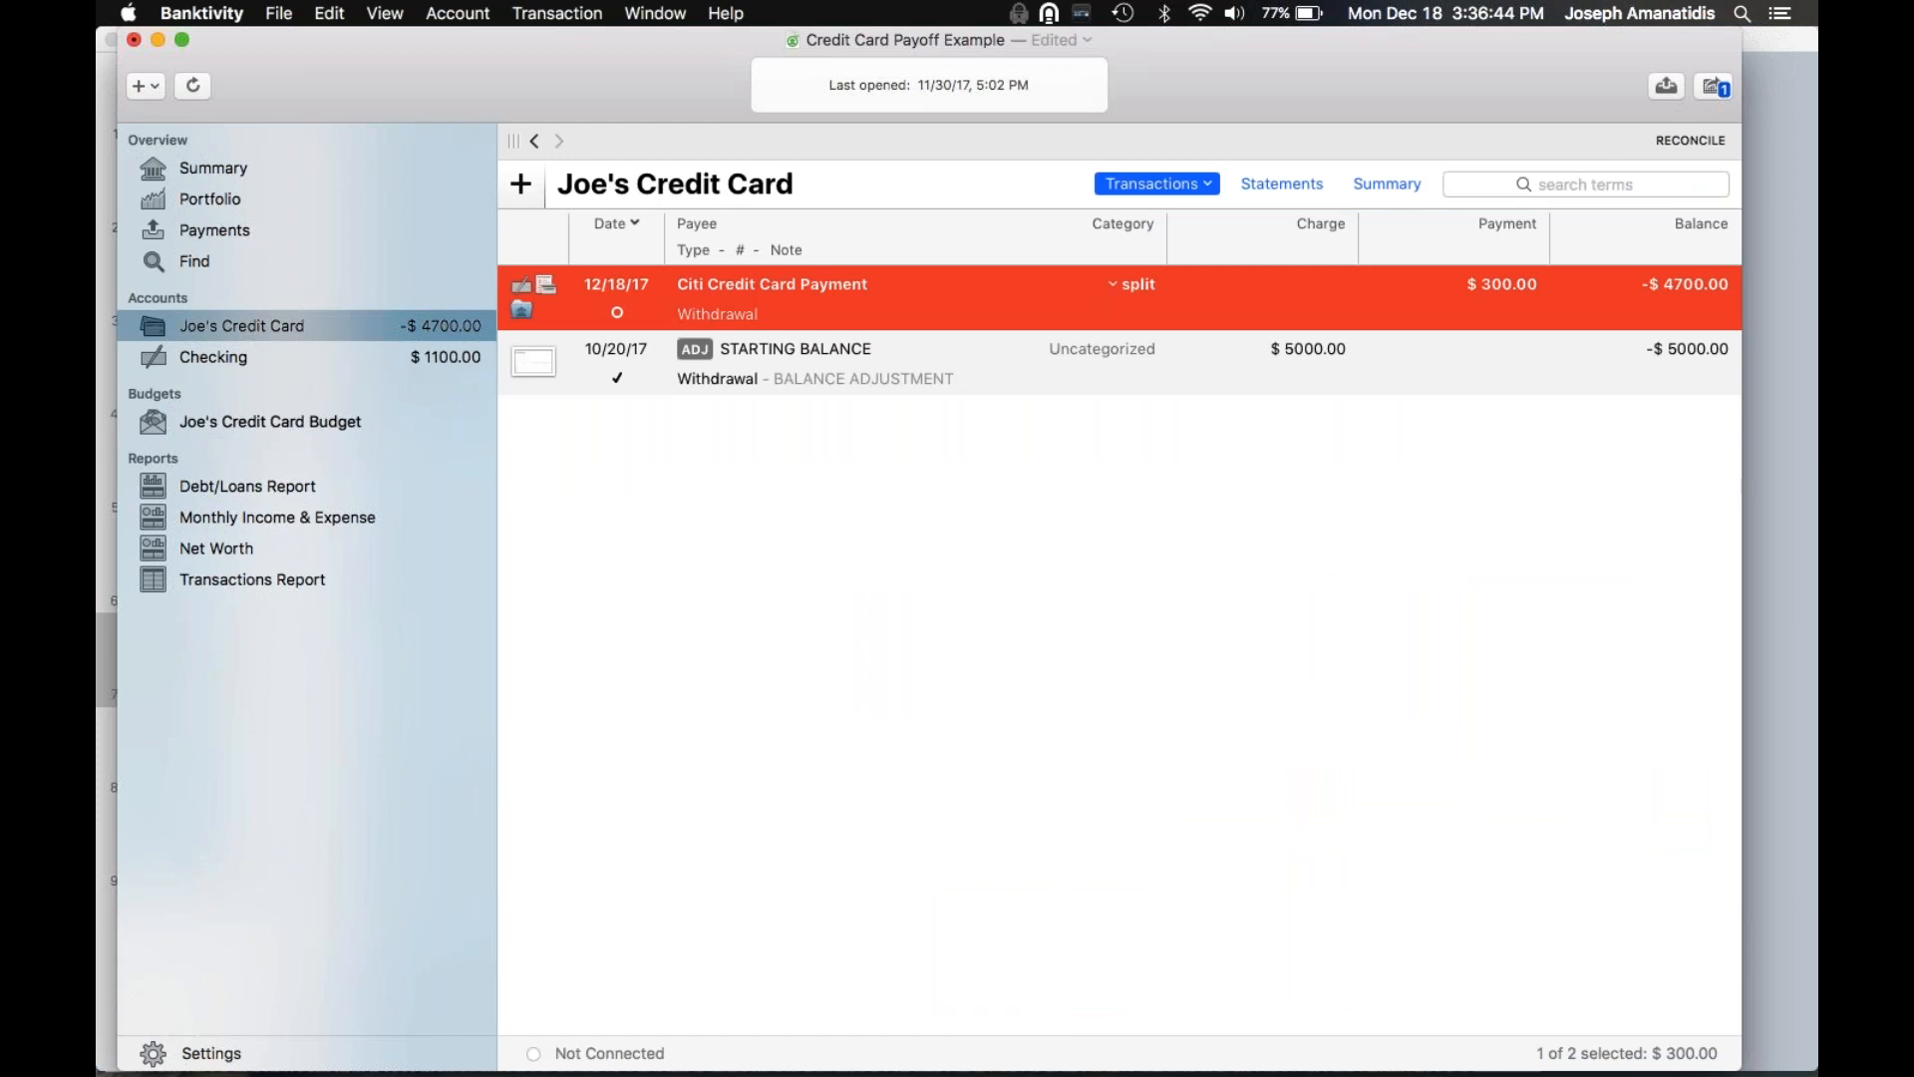
{"action": "double_click", "coordinate": [811, 313]}
{"action": "left_click", "coordinate": [566, 324]}
{"action": "key", "text": "BackSpace"}
{"action": "type", "text": "7"}
{"action": "key", "text": "Tab"}
{"action": "type", "text": "Trader Joe's"}
{"action": "key", "text": "BackSpace"}
{"action": "key", "text": "BackSpace"}
{"action": "type", "text": "'s"}
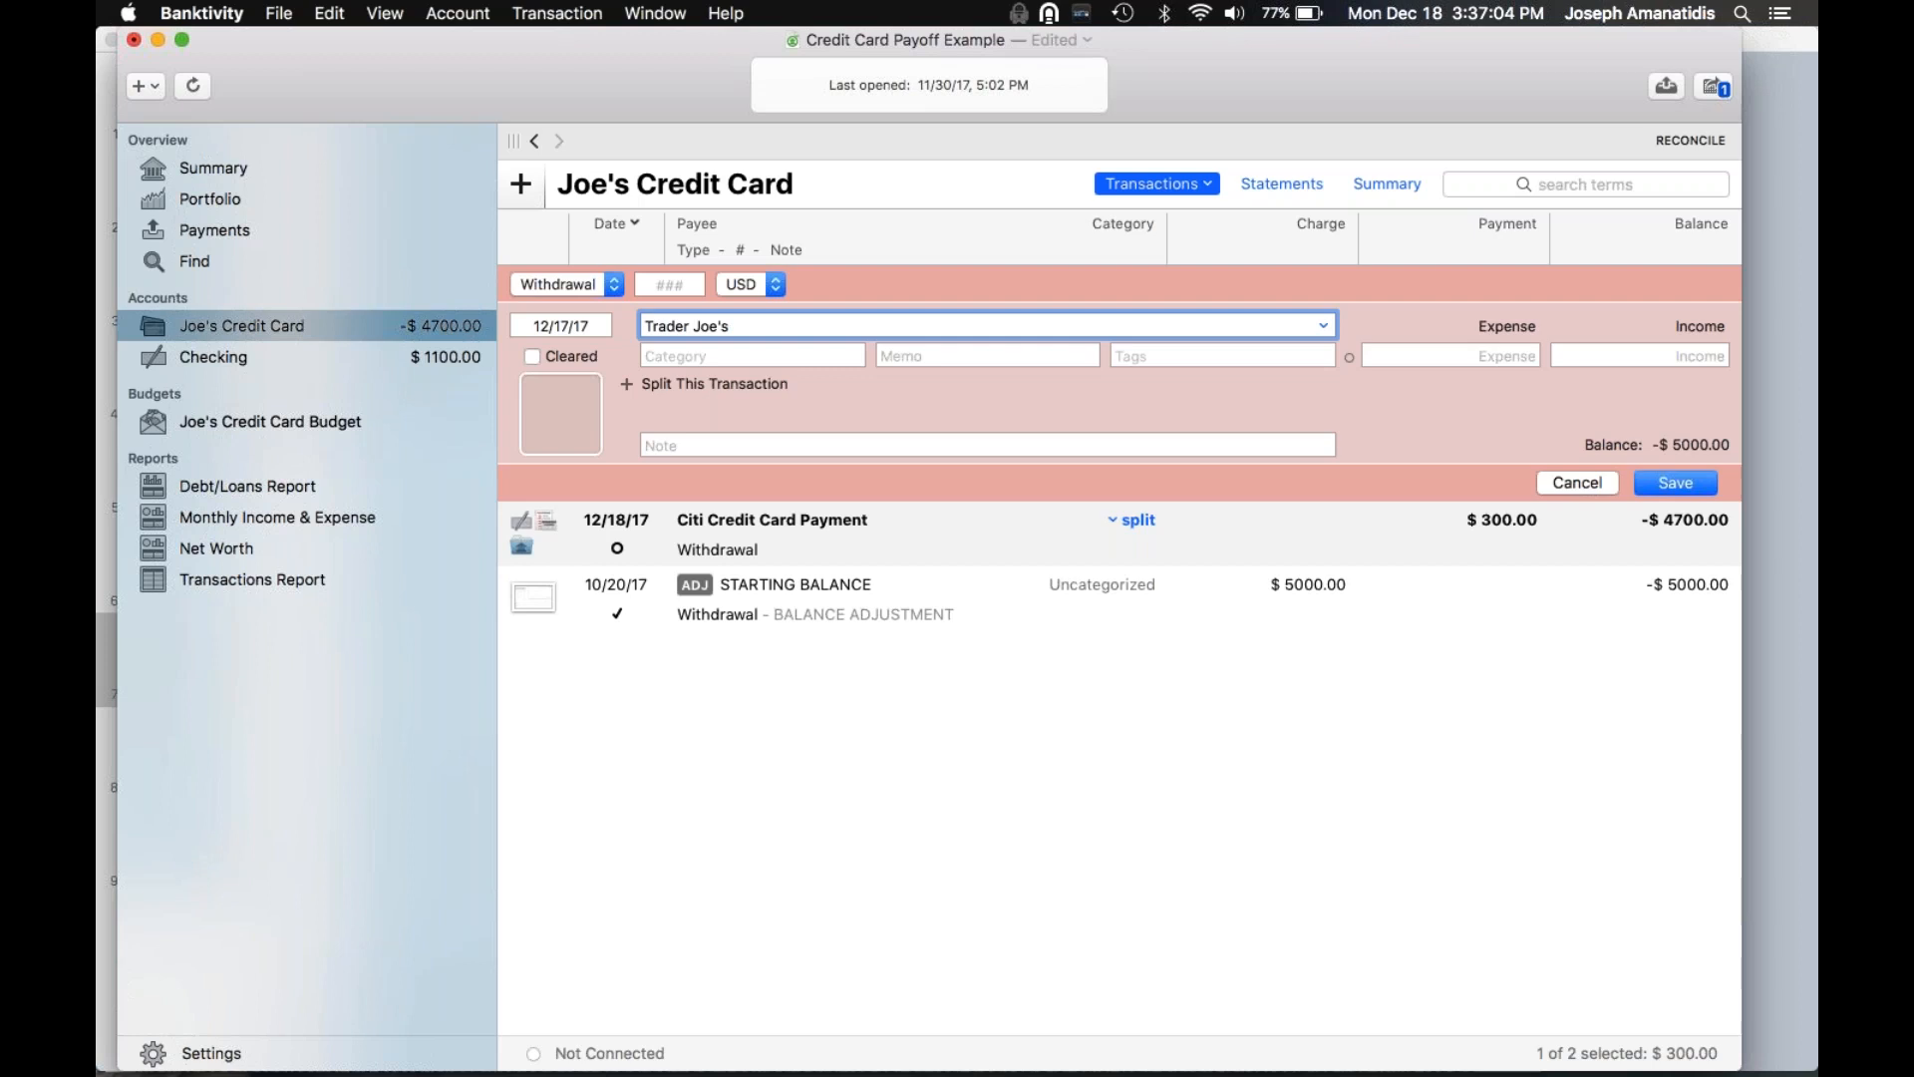
Assign the Trader Joe's purchase to Groceries with an $80 expense and save the transaction
{"action": "key", "text": "Tab"}
{"action": "type", "text": "Gro"}
{"action": "key", "text": "Return"}
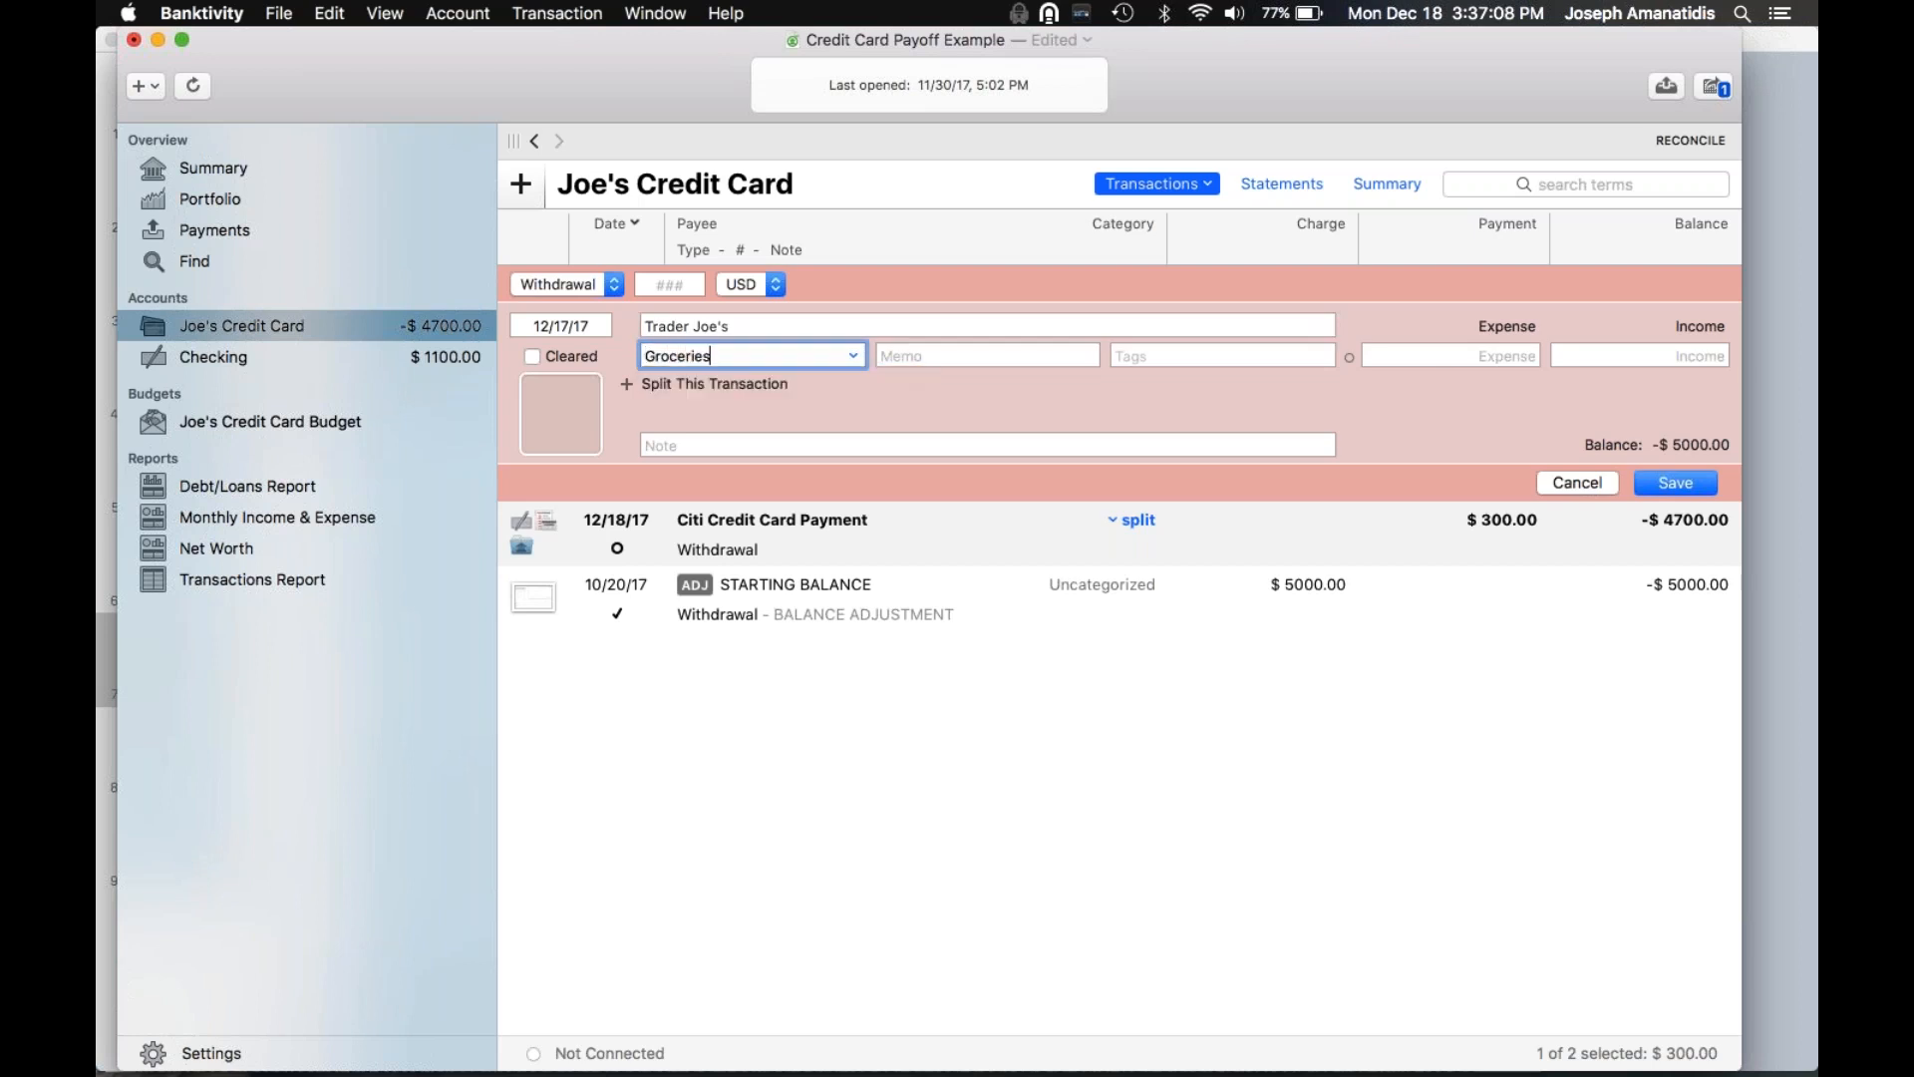
{"action": "left_click", "coordinate": [1491, 363]}
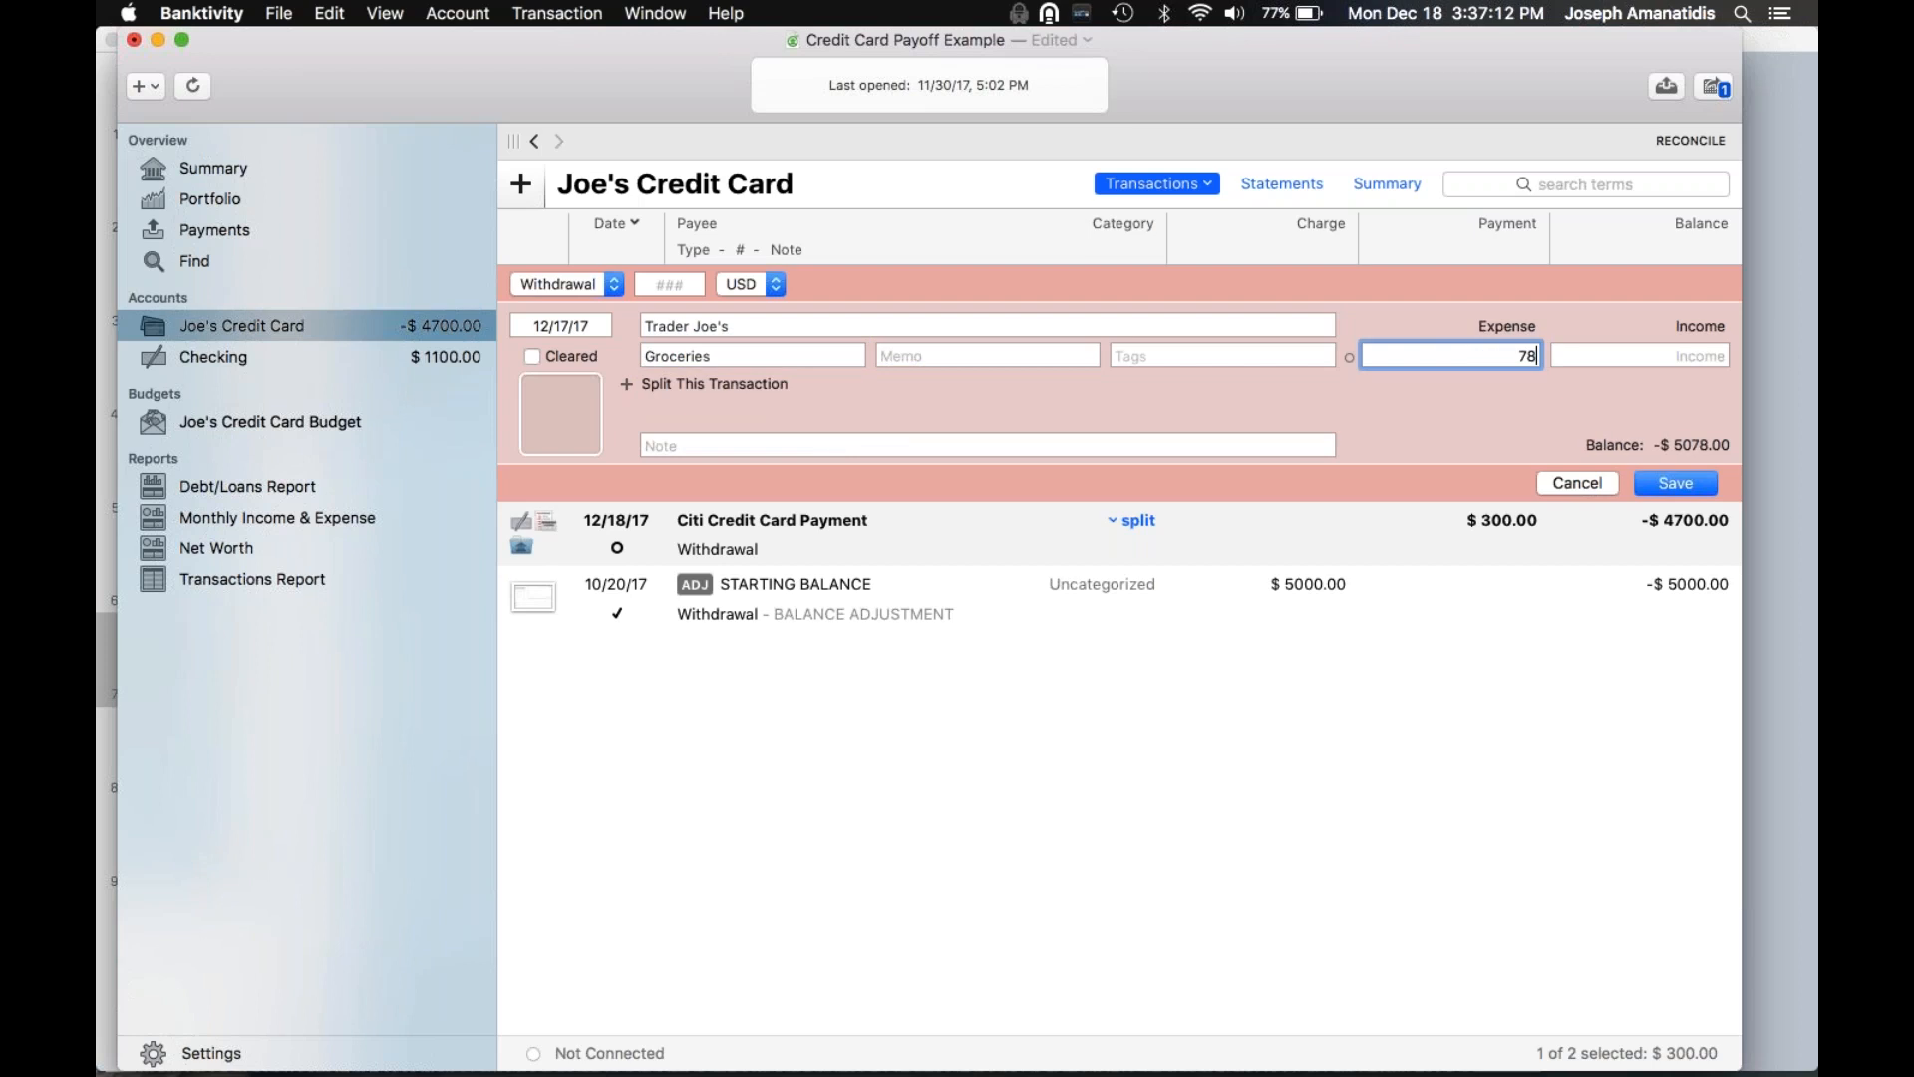
{"action": "type", "text": "80"}
{"action": "key", "text": "Return"}
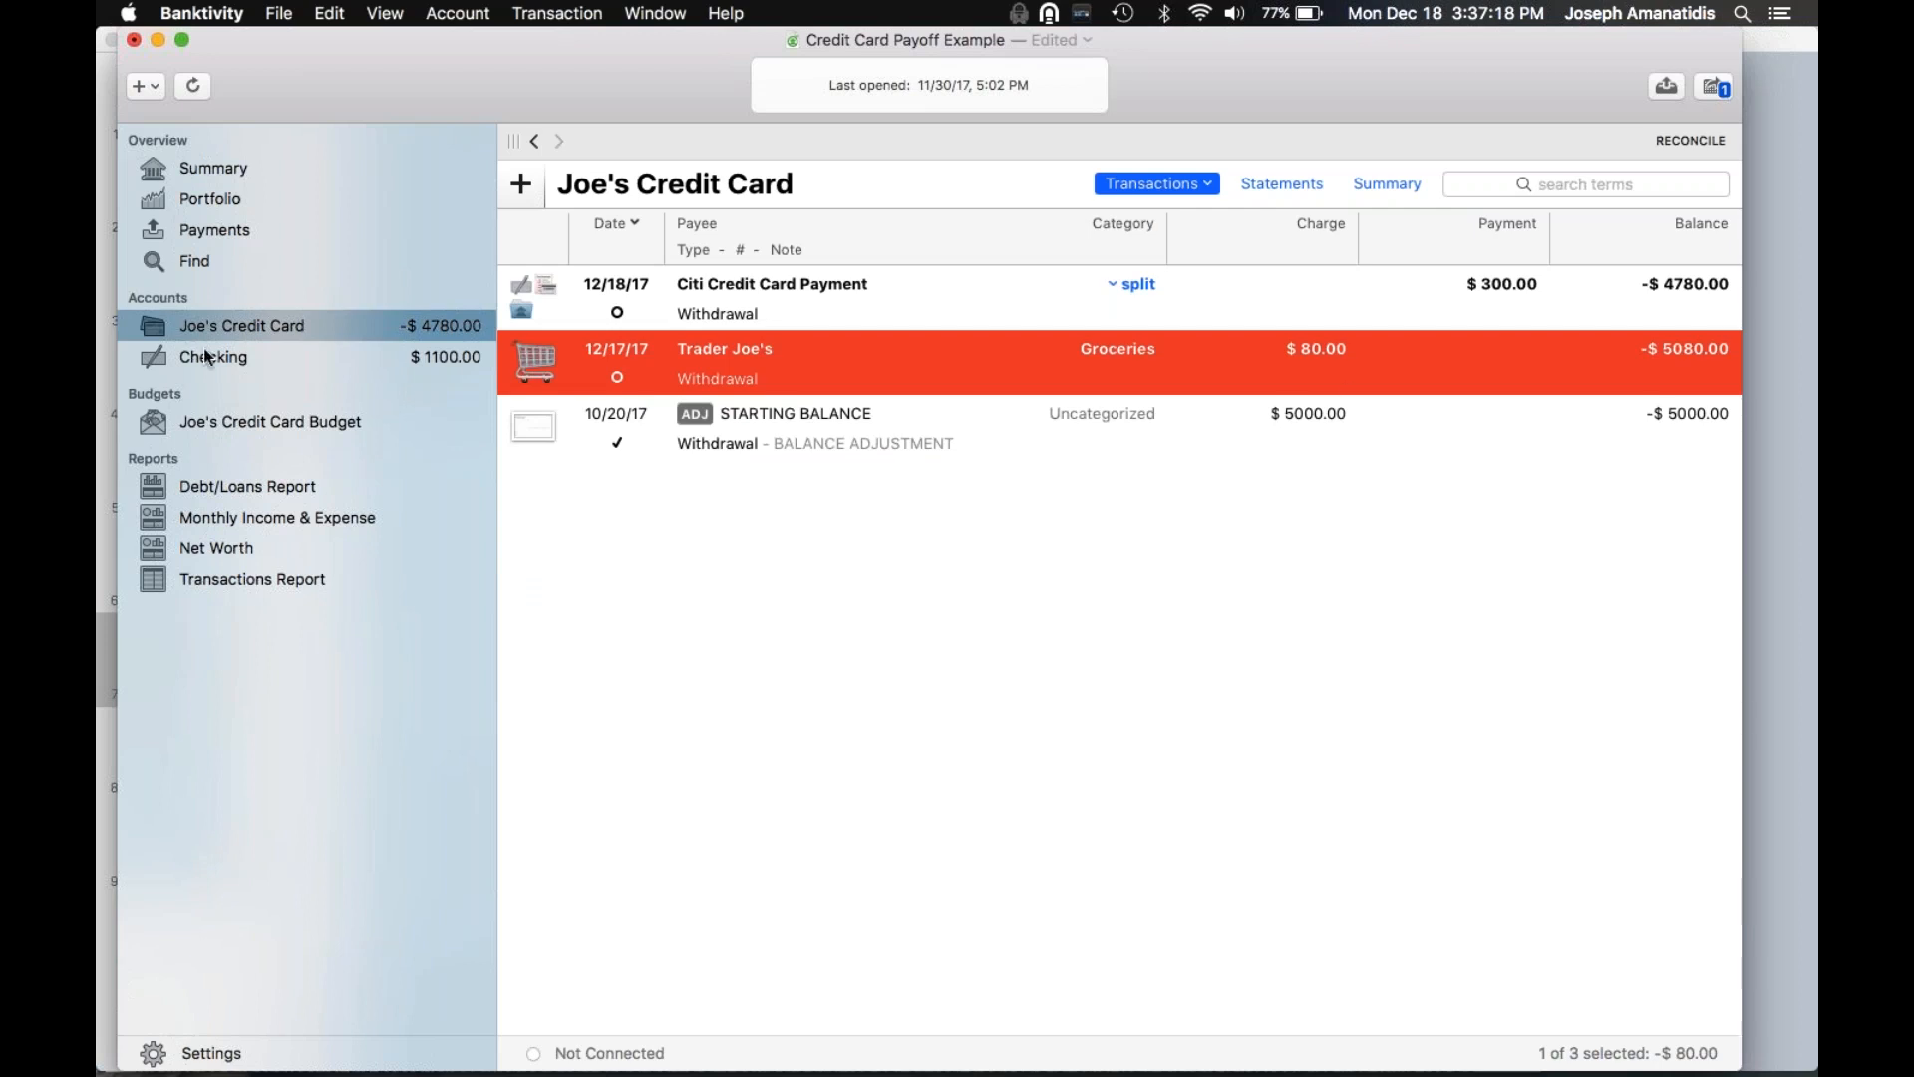
Review the Groceries spending in the December 2017 budget and check the current amount in its envelope
{"action": "left_click", "coordinate": [221, 429]}
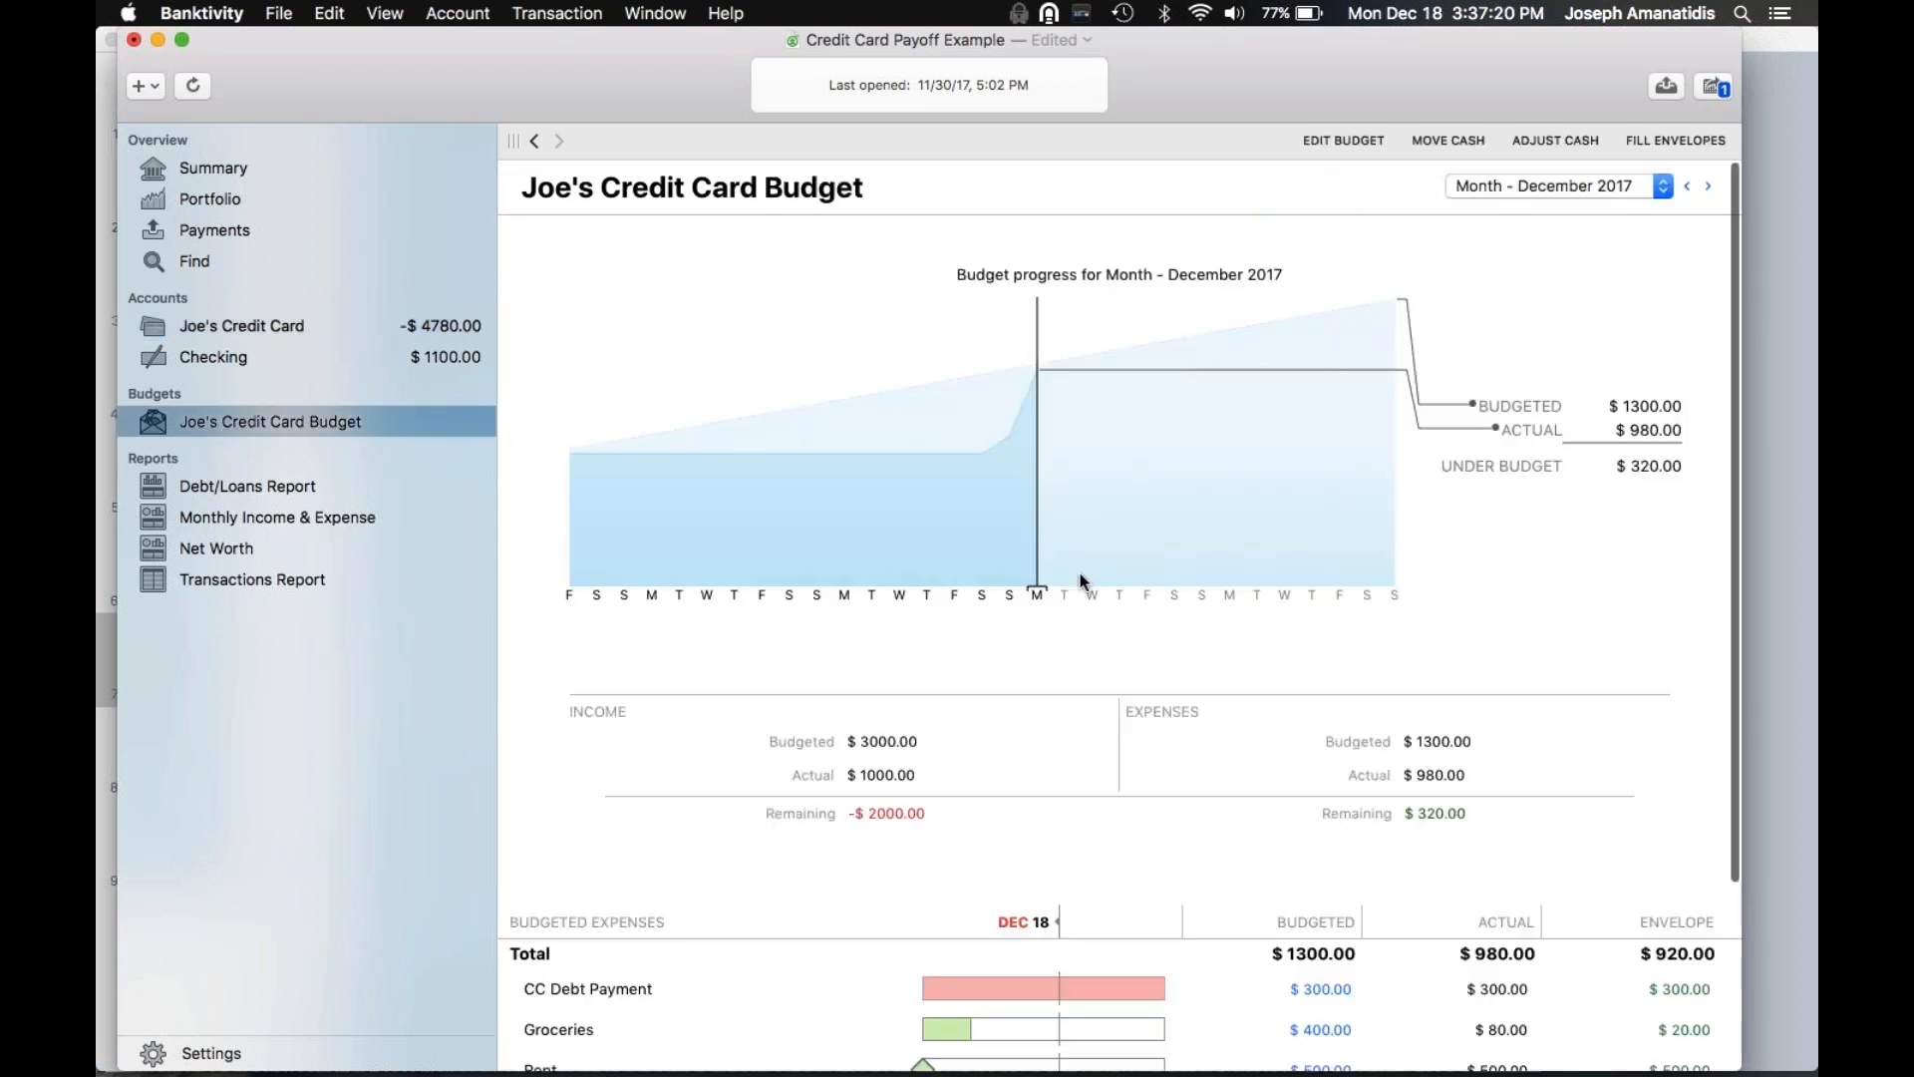
{"action": "scroll", "coordinate": [1082, 581], "scroll_direction": "down", "scroll_amount": 3}
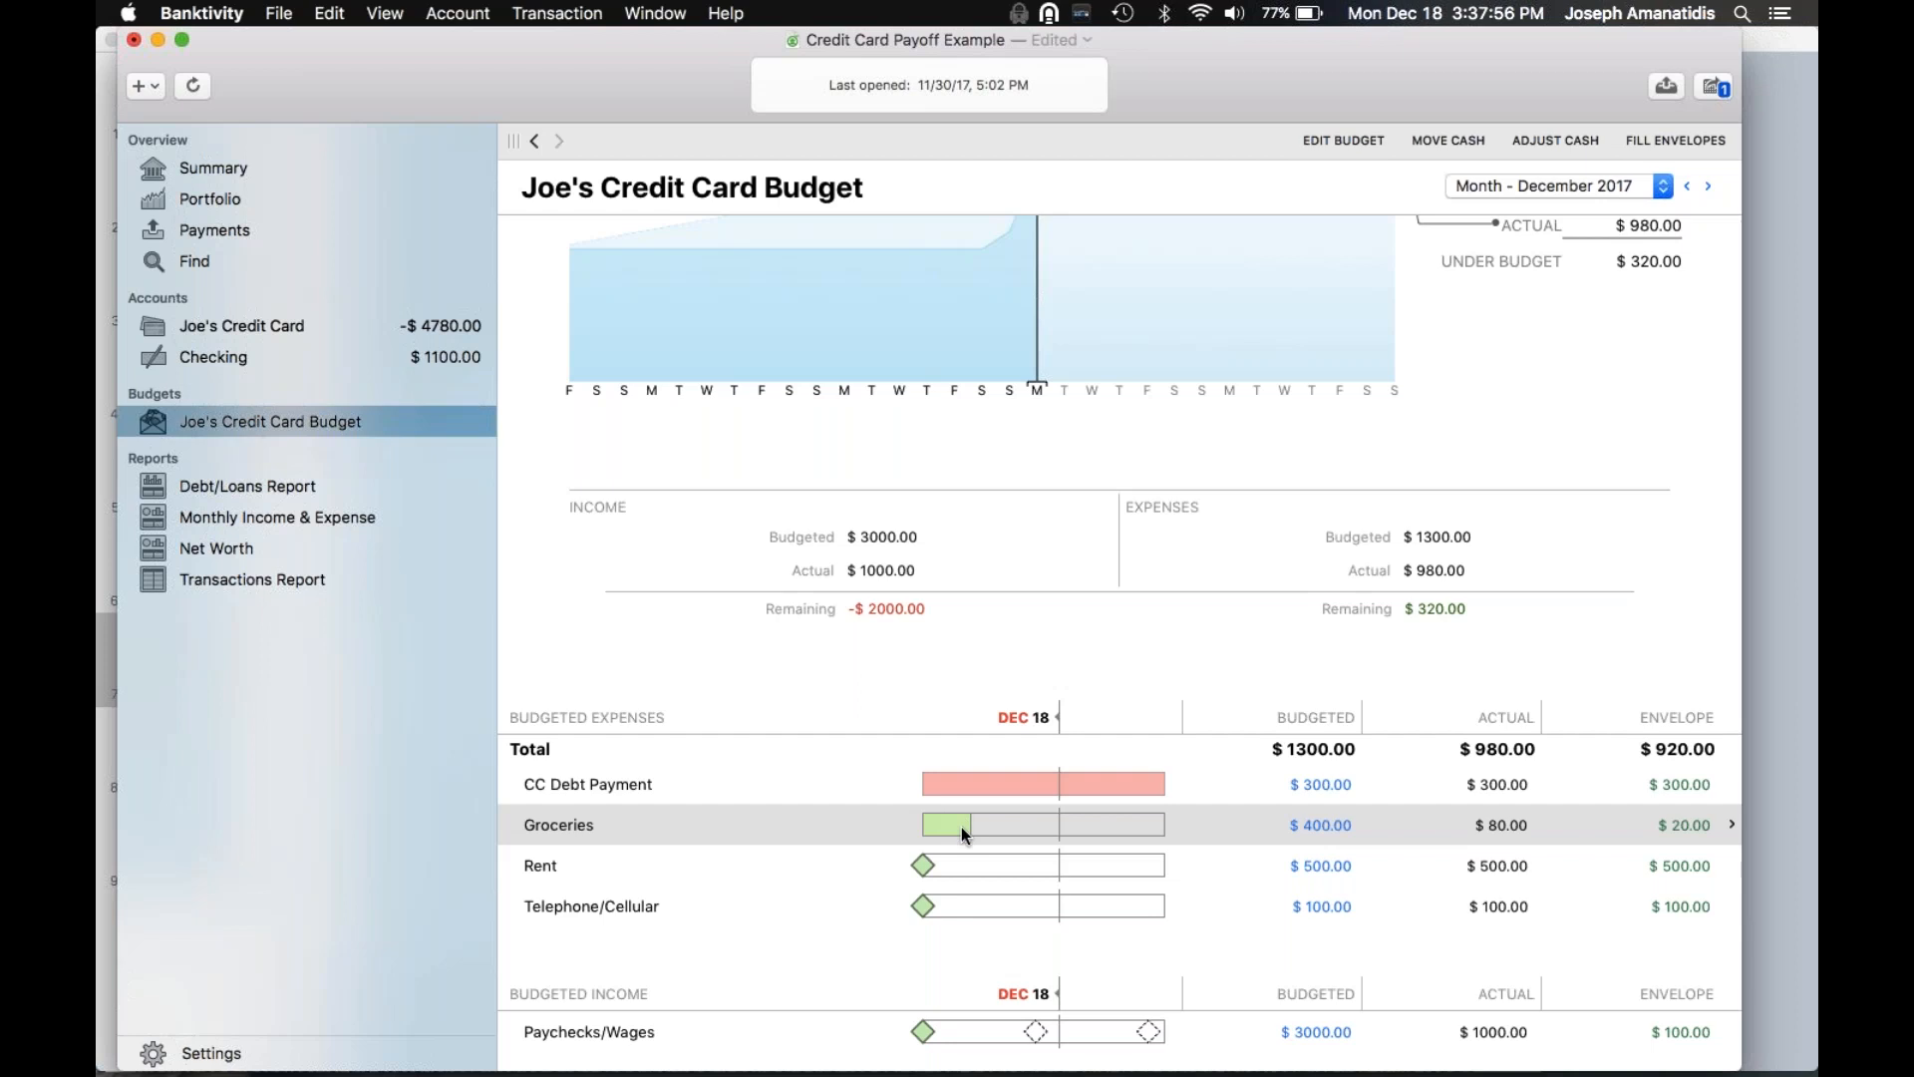
{"action": "scroll", "coordinate": [871, 839], "scroll_direction": "down", "scroll_amount": 1}
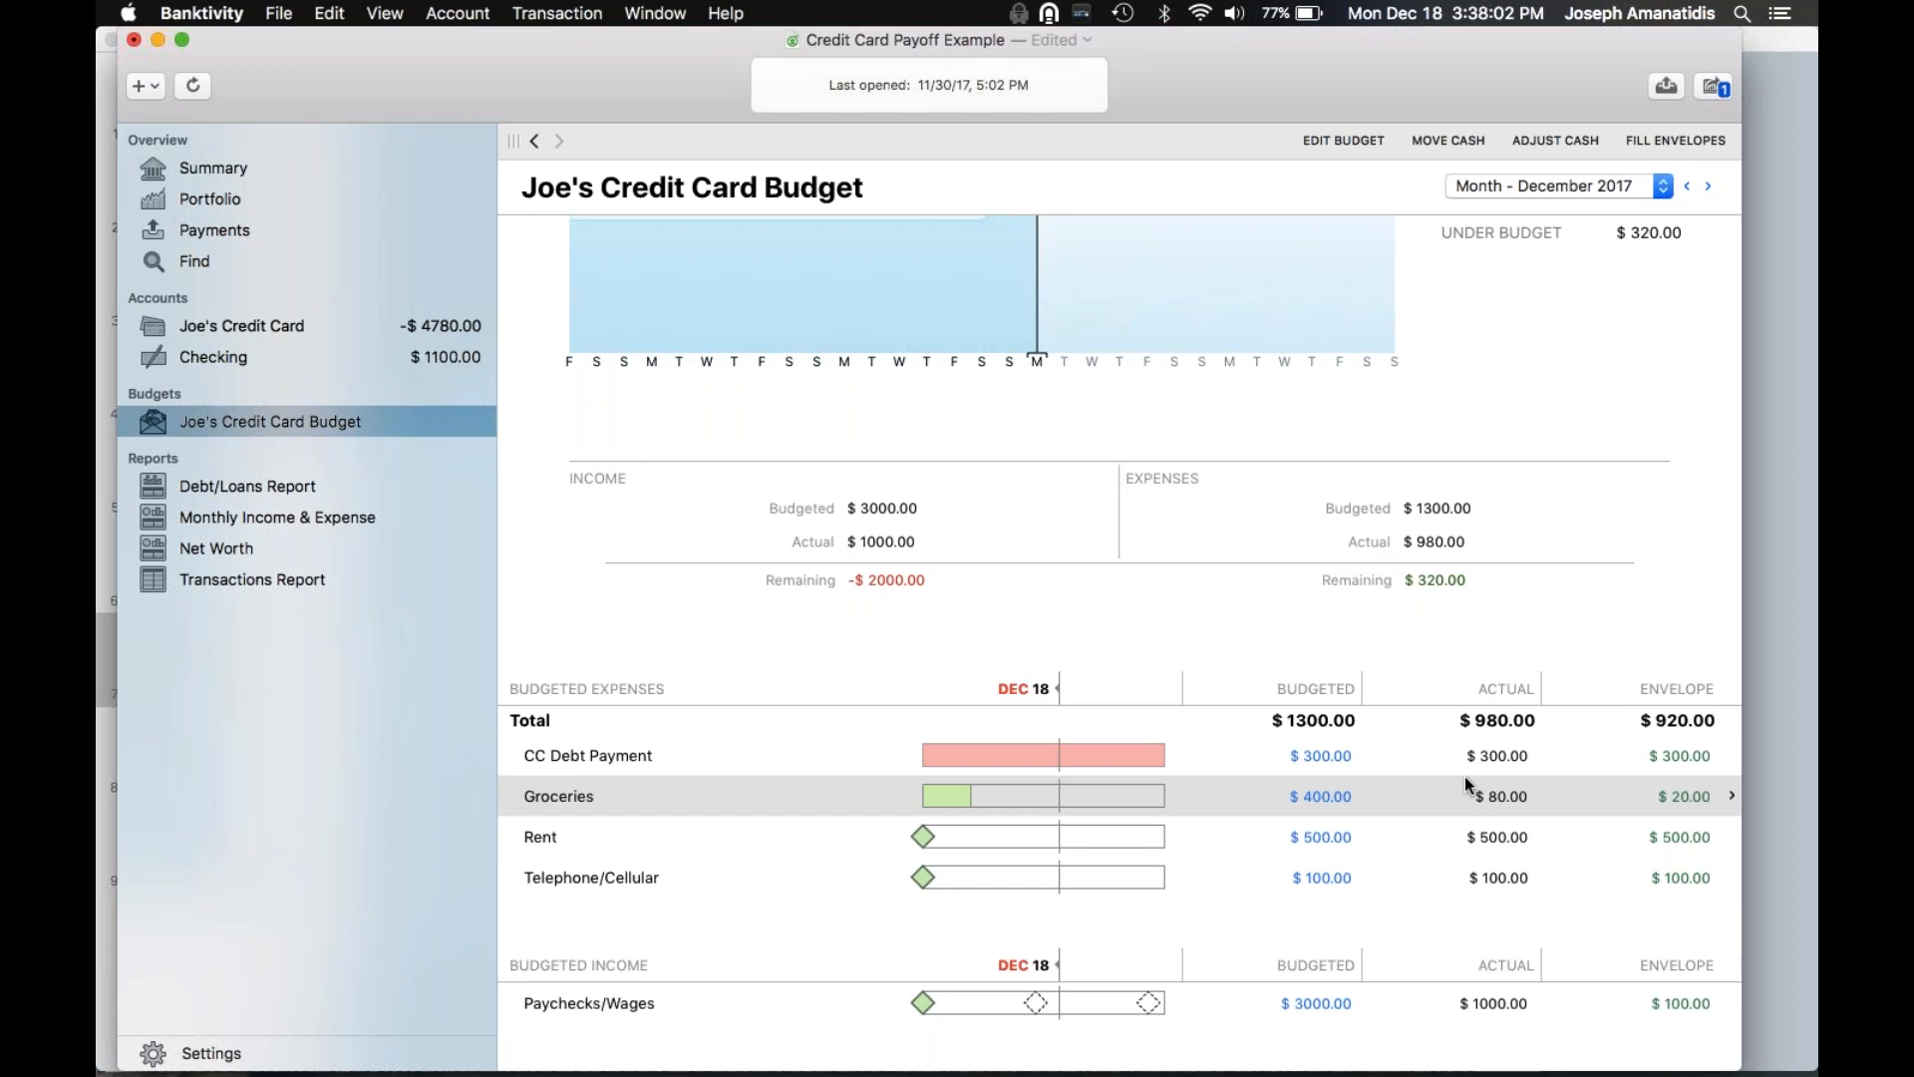
{"action": "left_click", "coordinate": [1685, 795]}
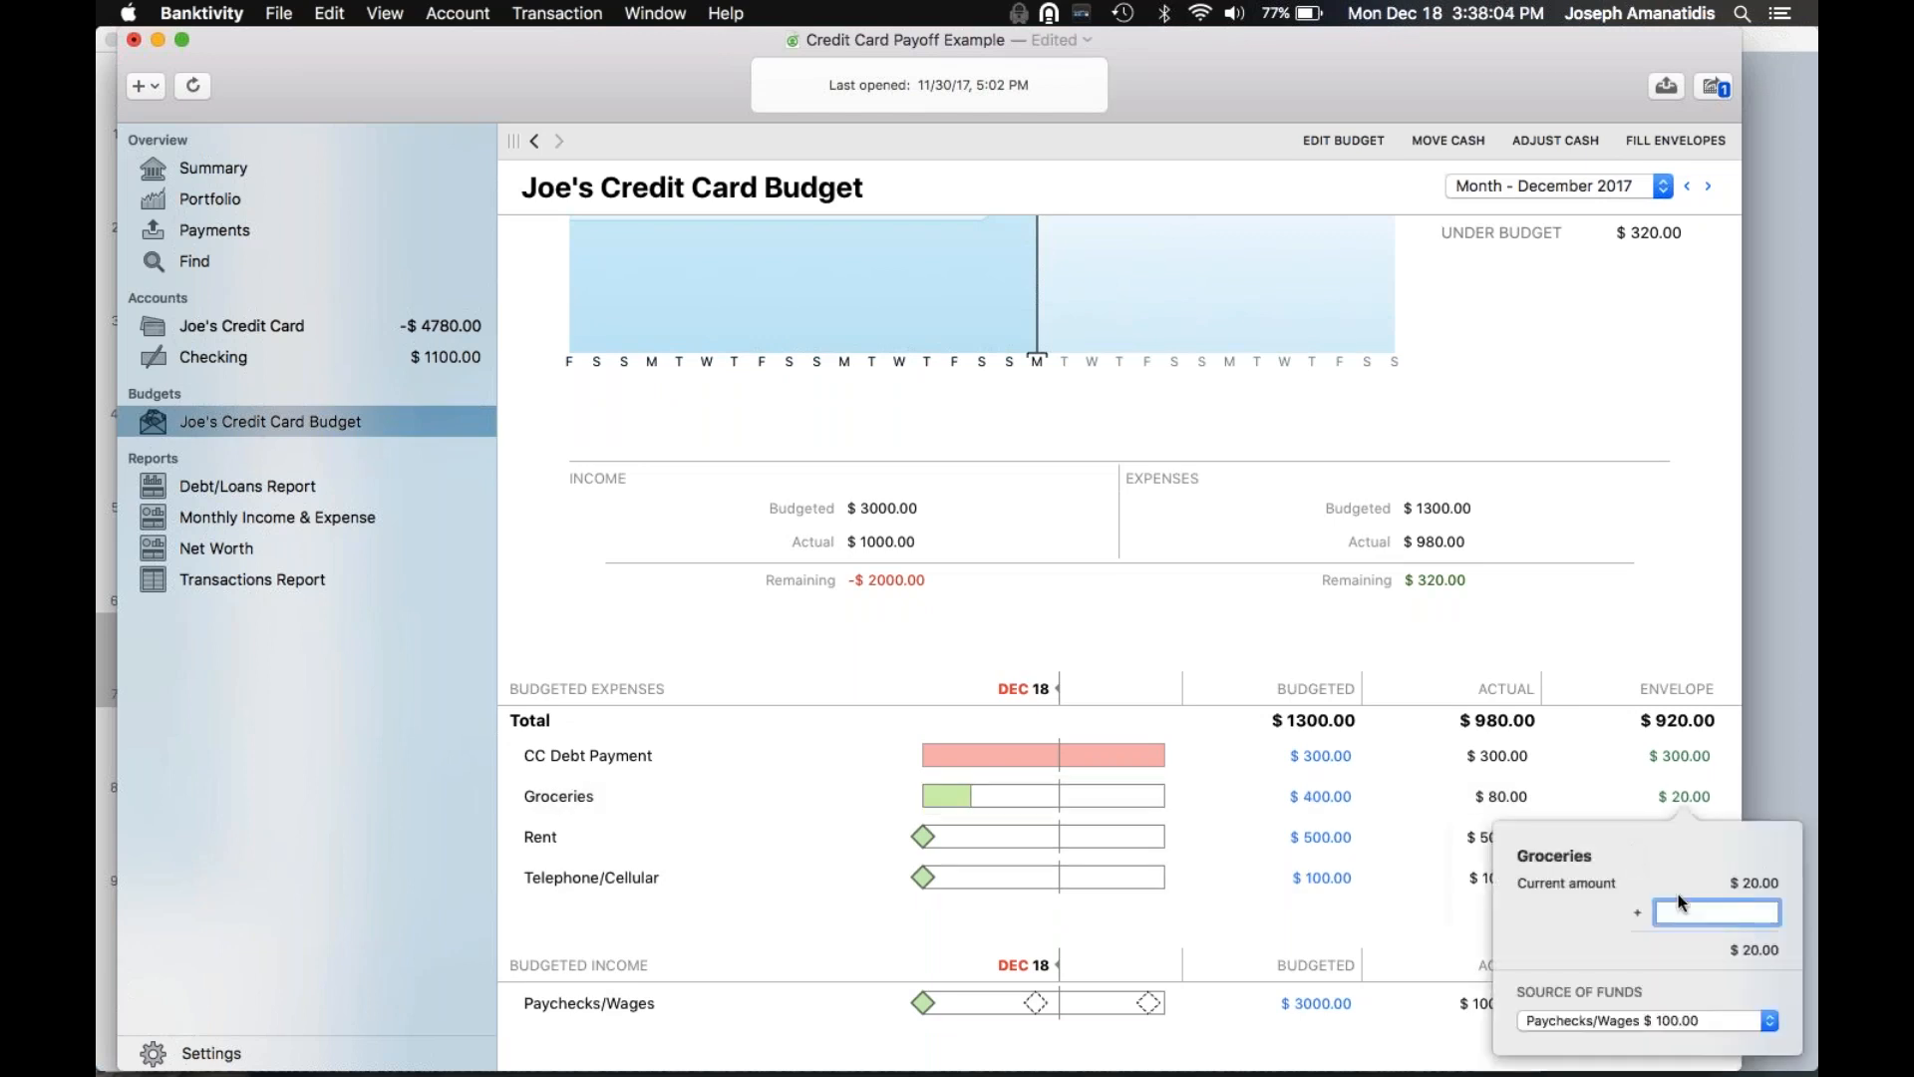
{"action": "left_click", "coordinate": [1370, 982]}
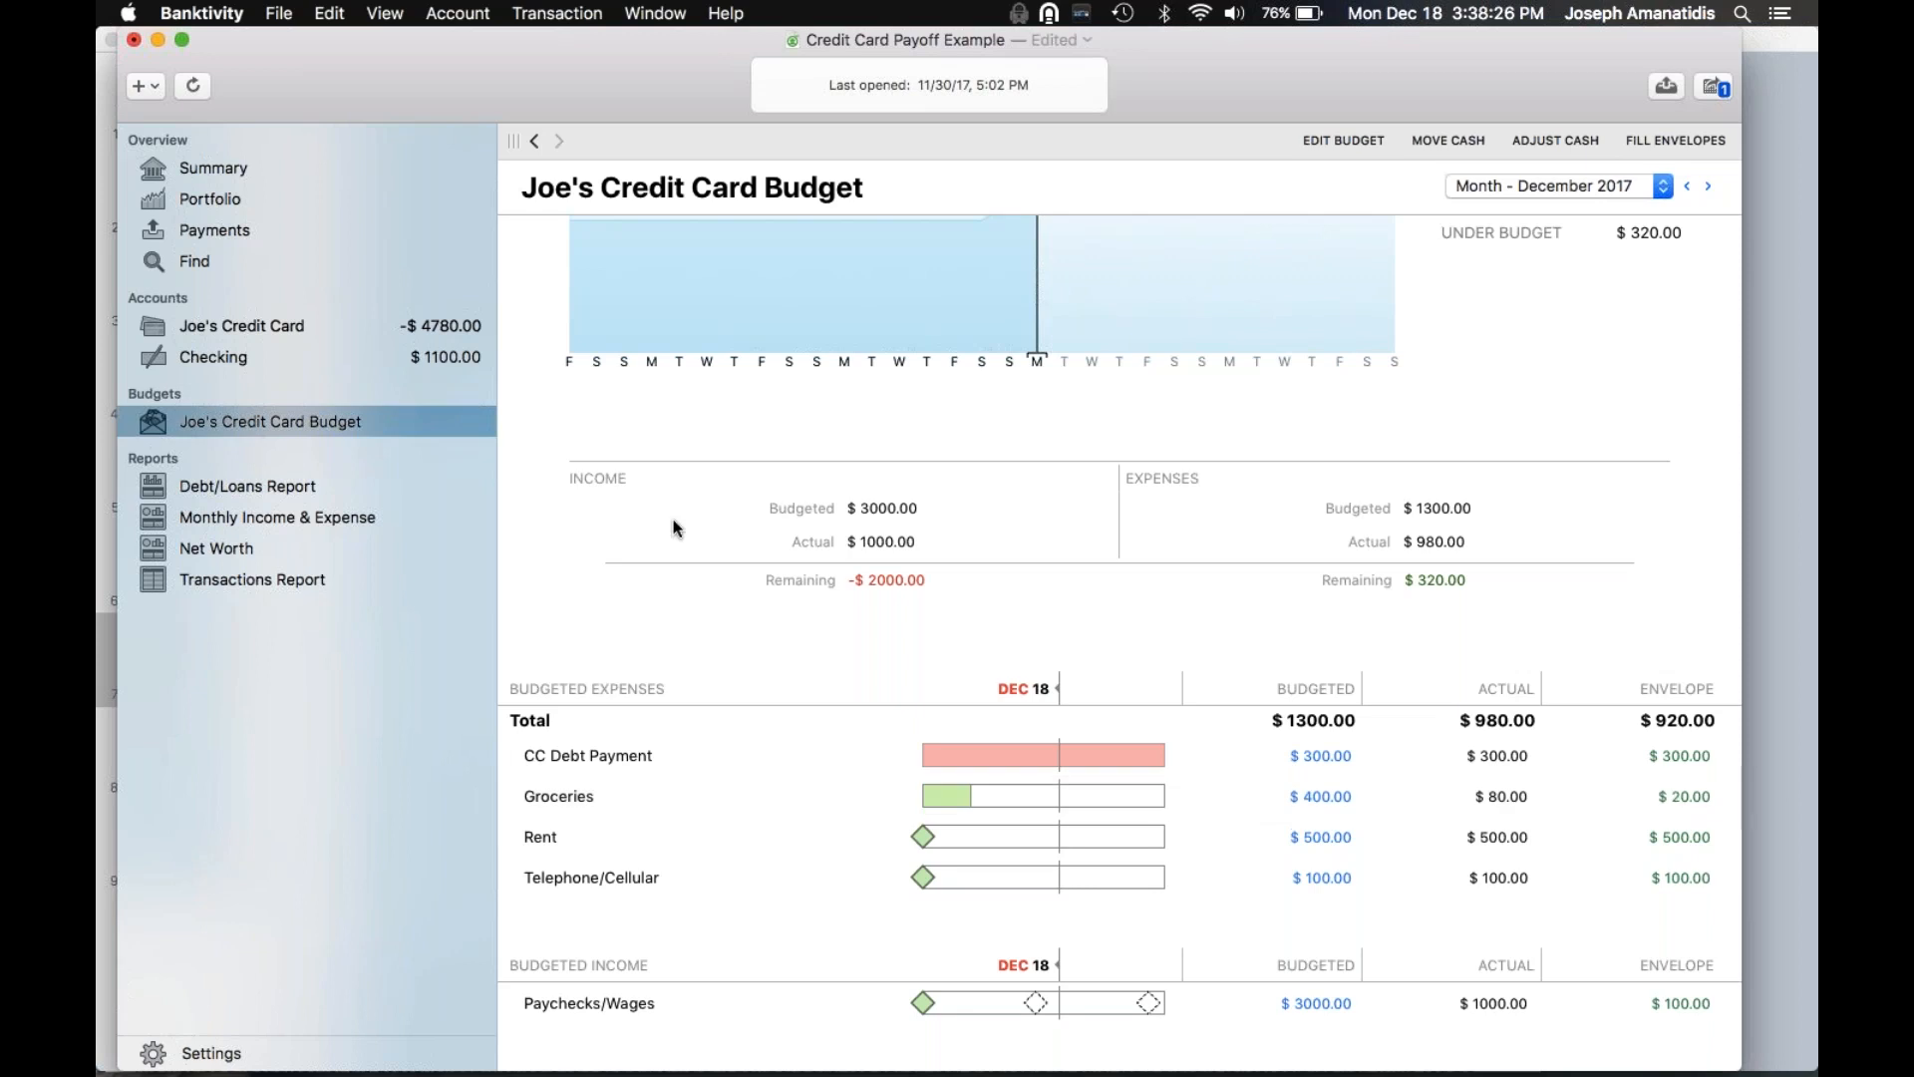
{"action": "key", "text": "super+Tab"}
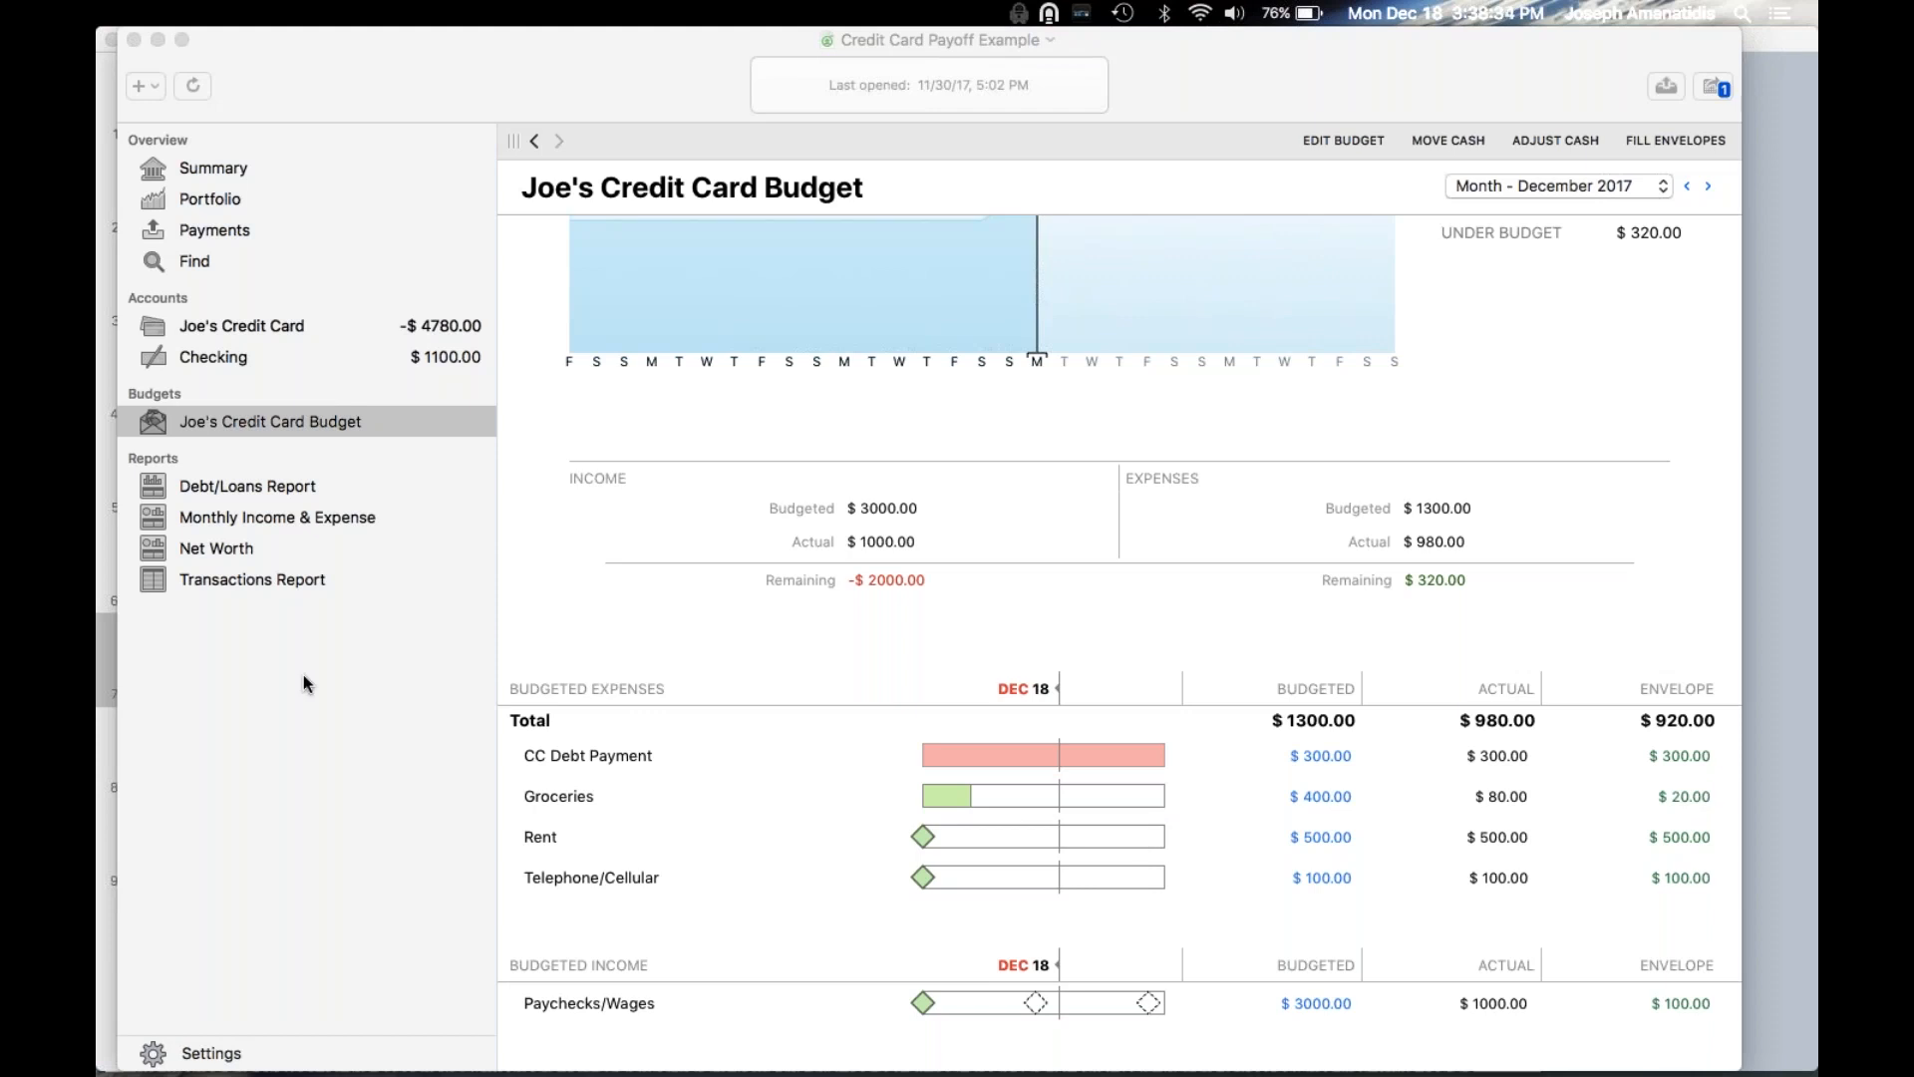
{"action": "left_click", "coordinate": [1032, 609]}
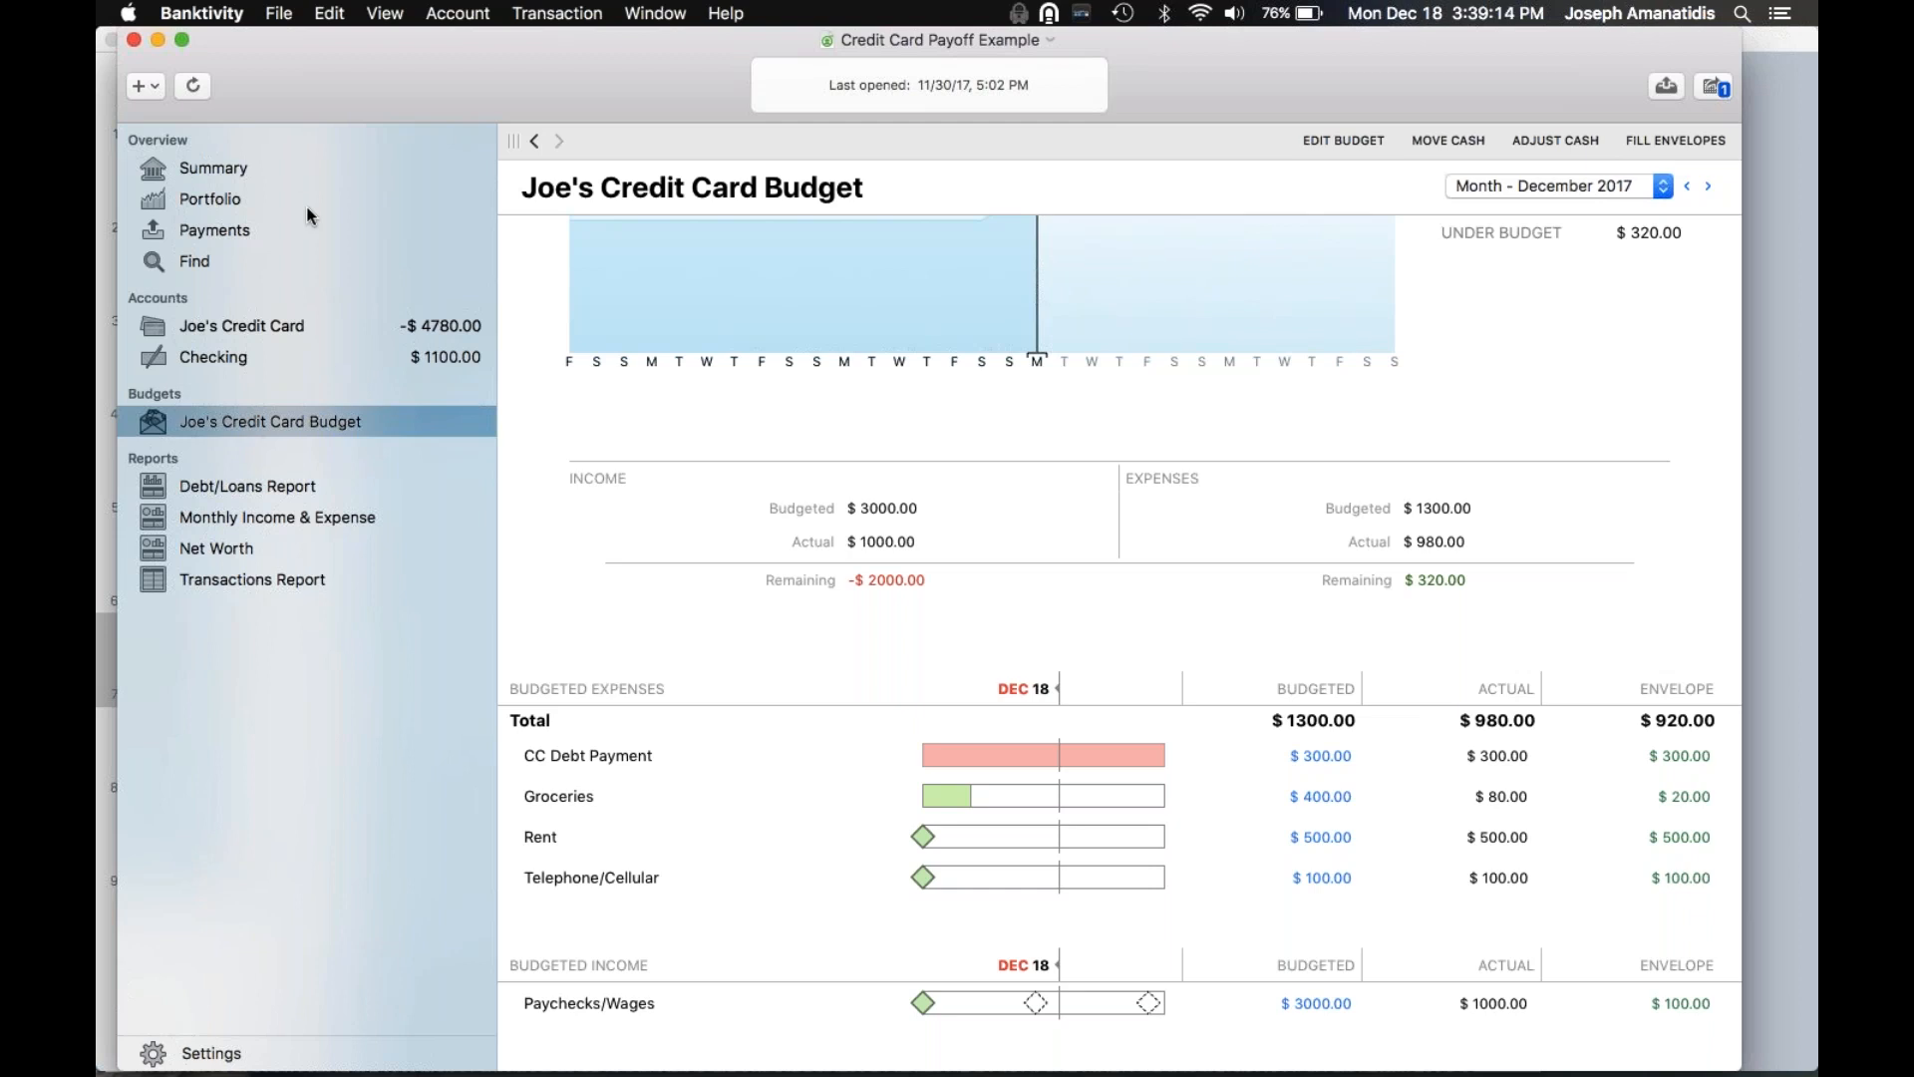
{"action": "key", "text": "super+Tab"}
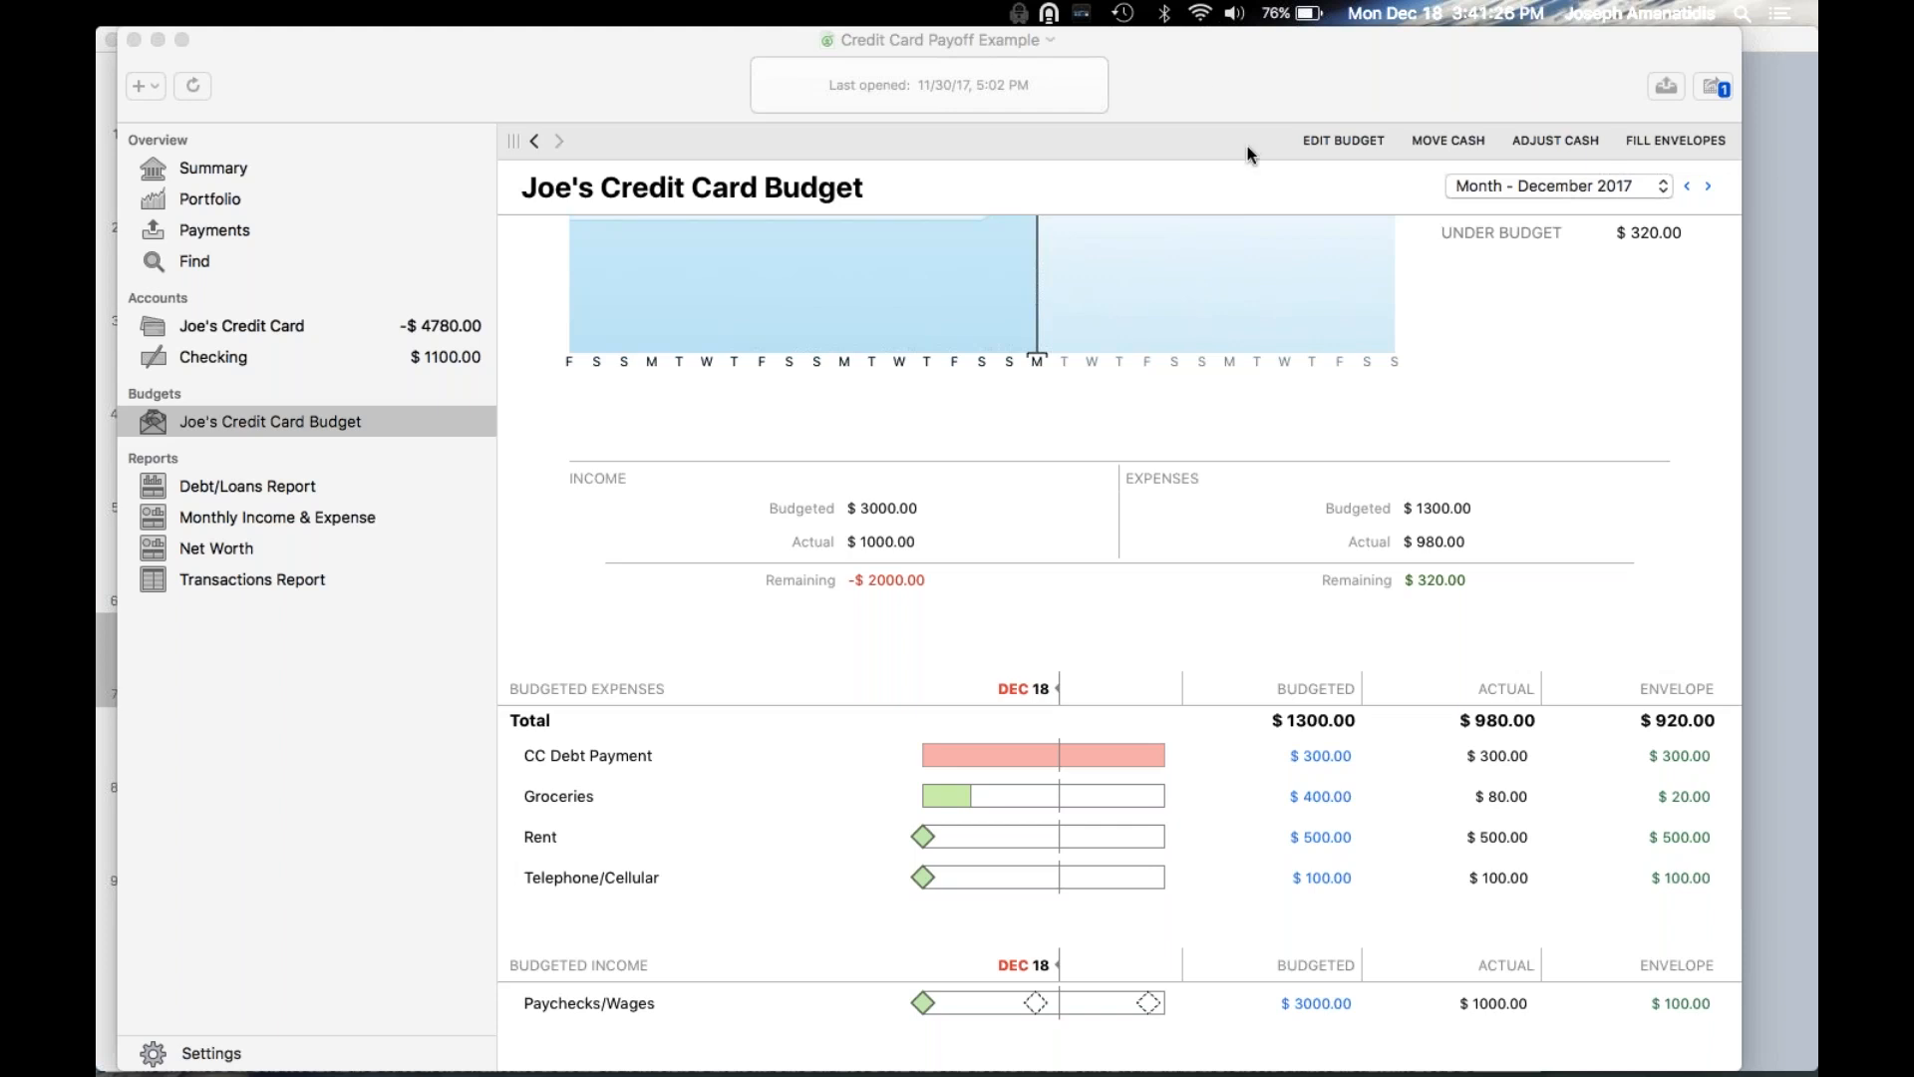
{"action": "left_click", "coordinate": [1219, 78]}
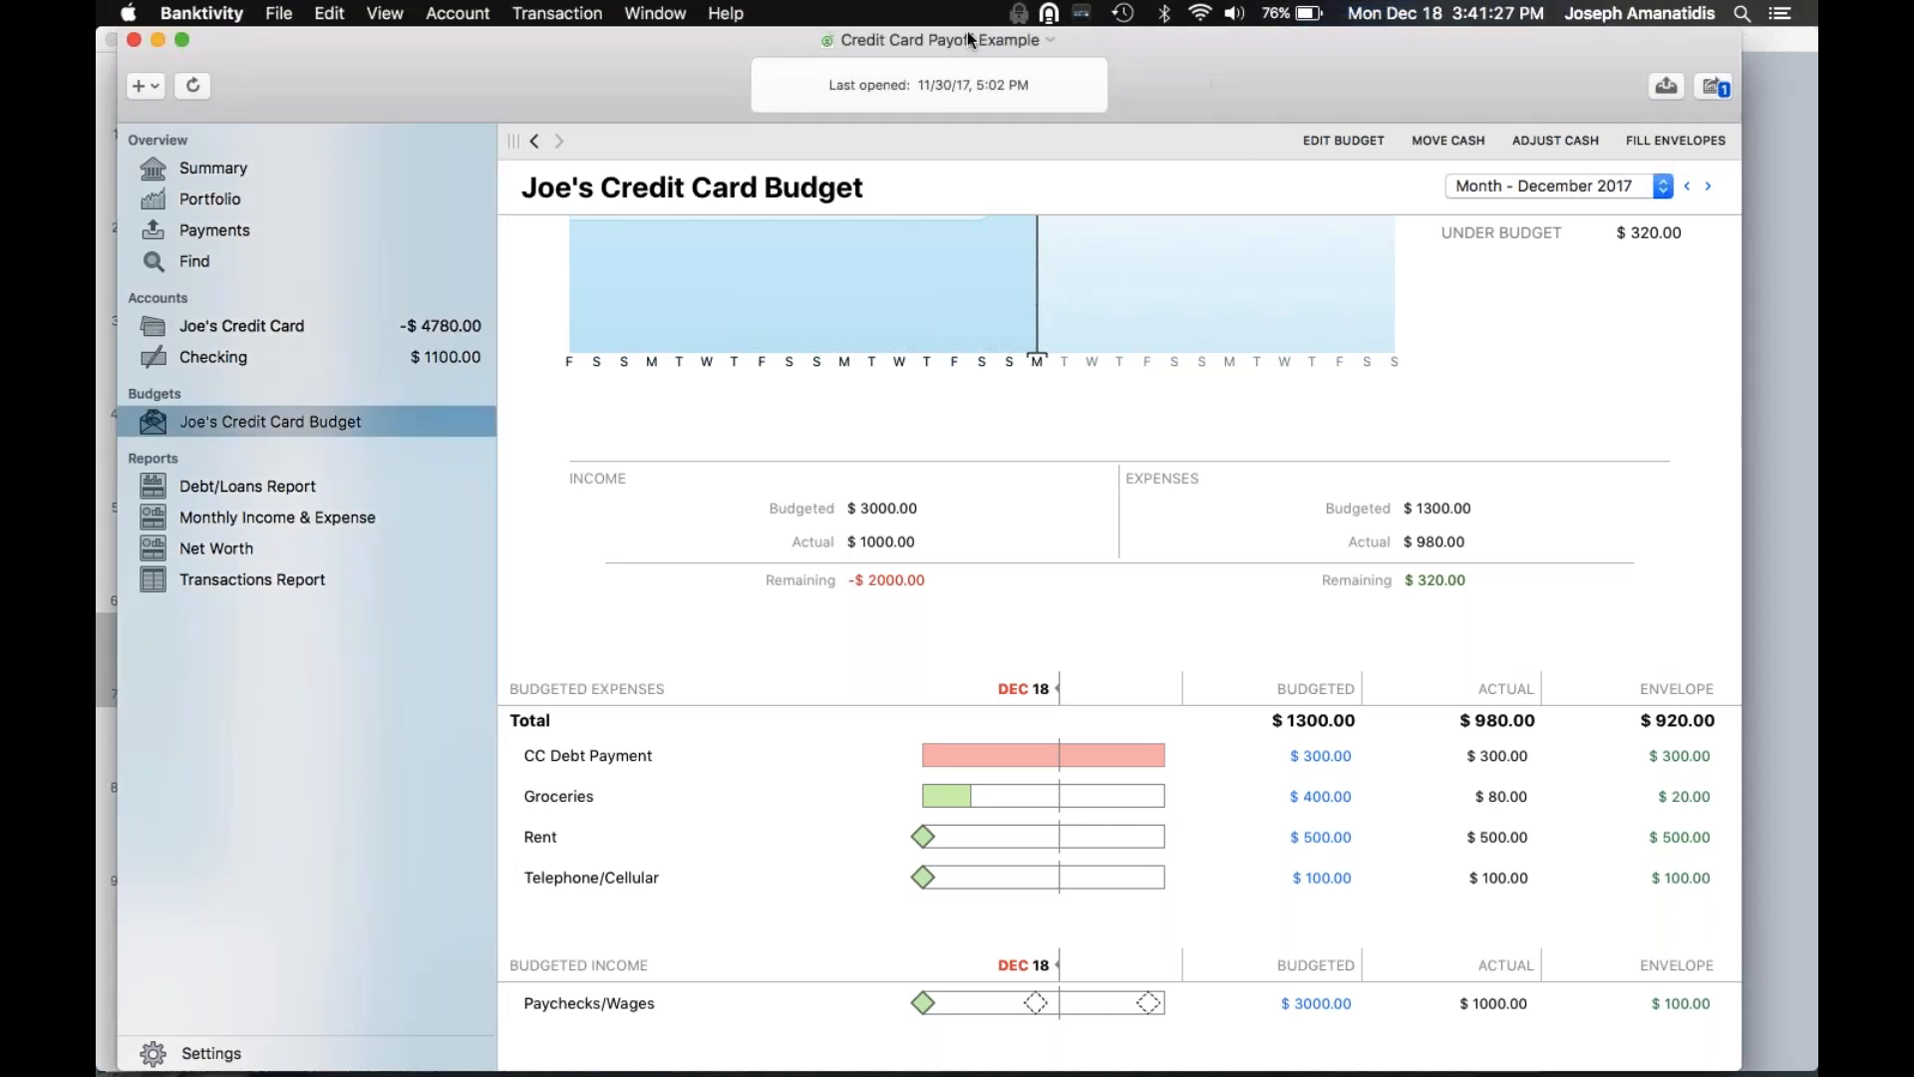
{"action": "left_click", "coordinate": [632, 111]}
{"action": "left_click", "coordinate": [368, 68]}
Search the help for "Track Loan" and open the Tracking Loans topic
{"action": "left_click", "coordinate": [736, 13]}
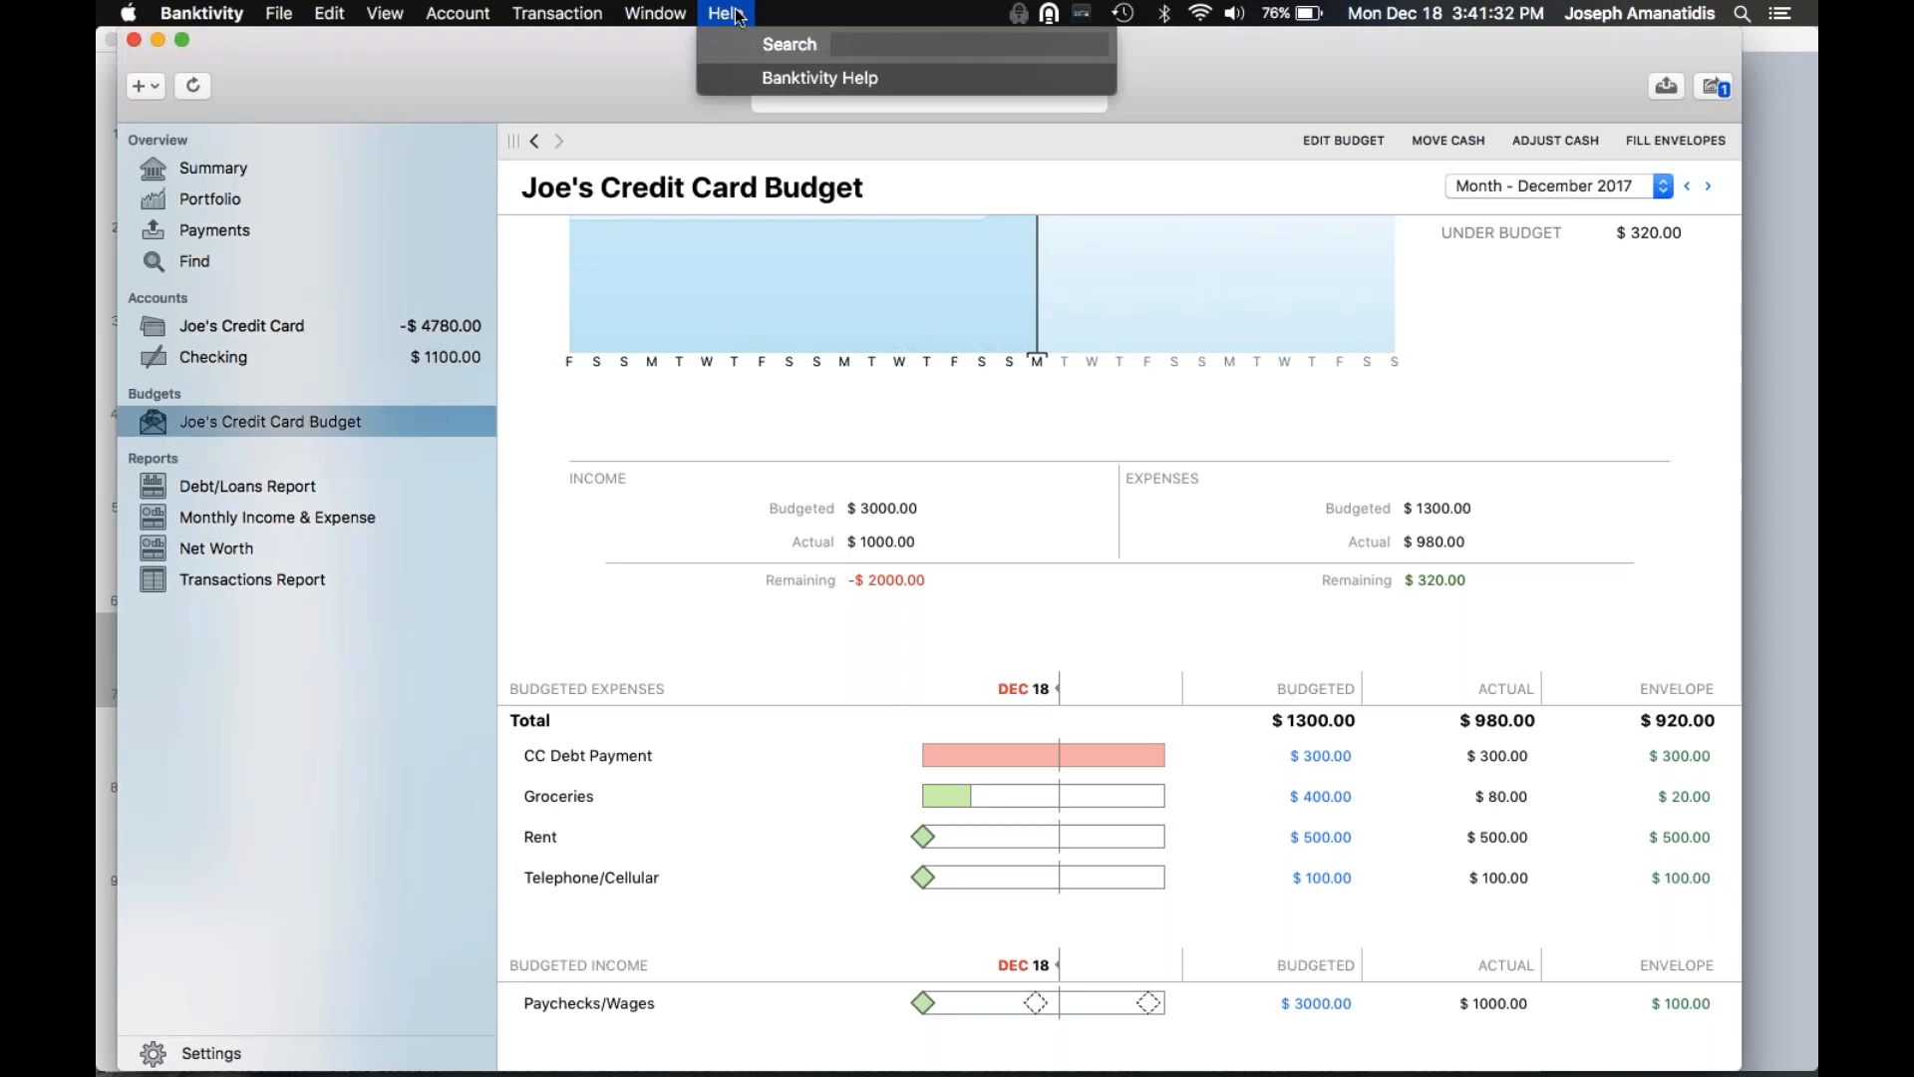
{"action": "type", "text": "Track Loan"}
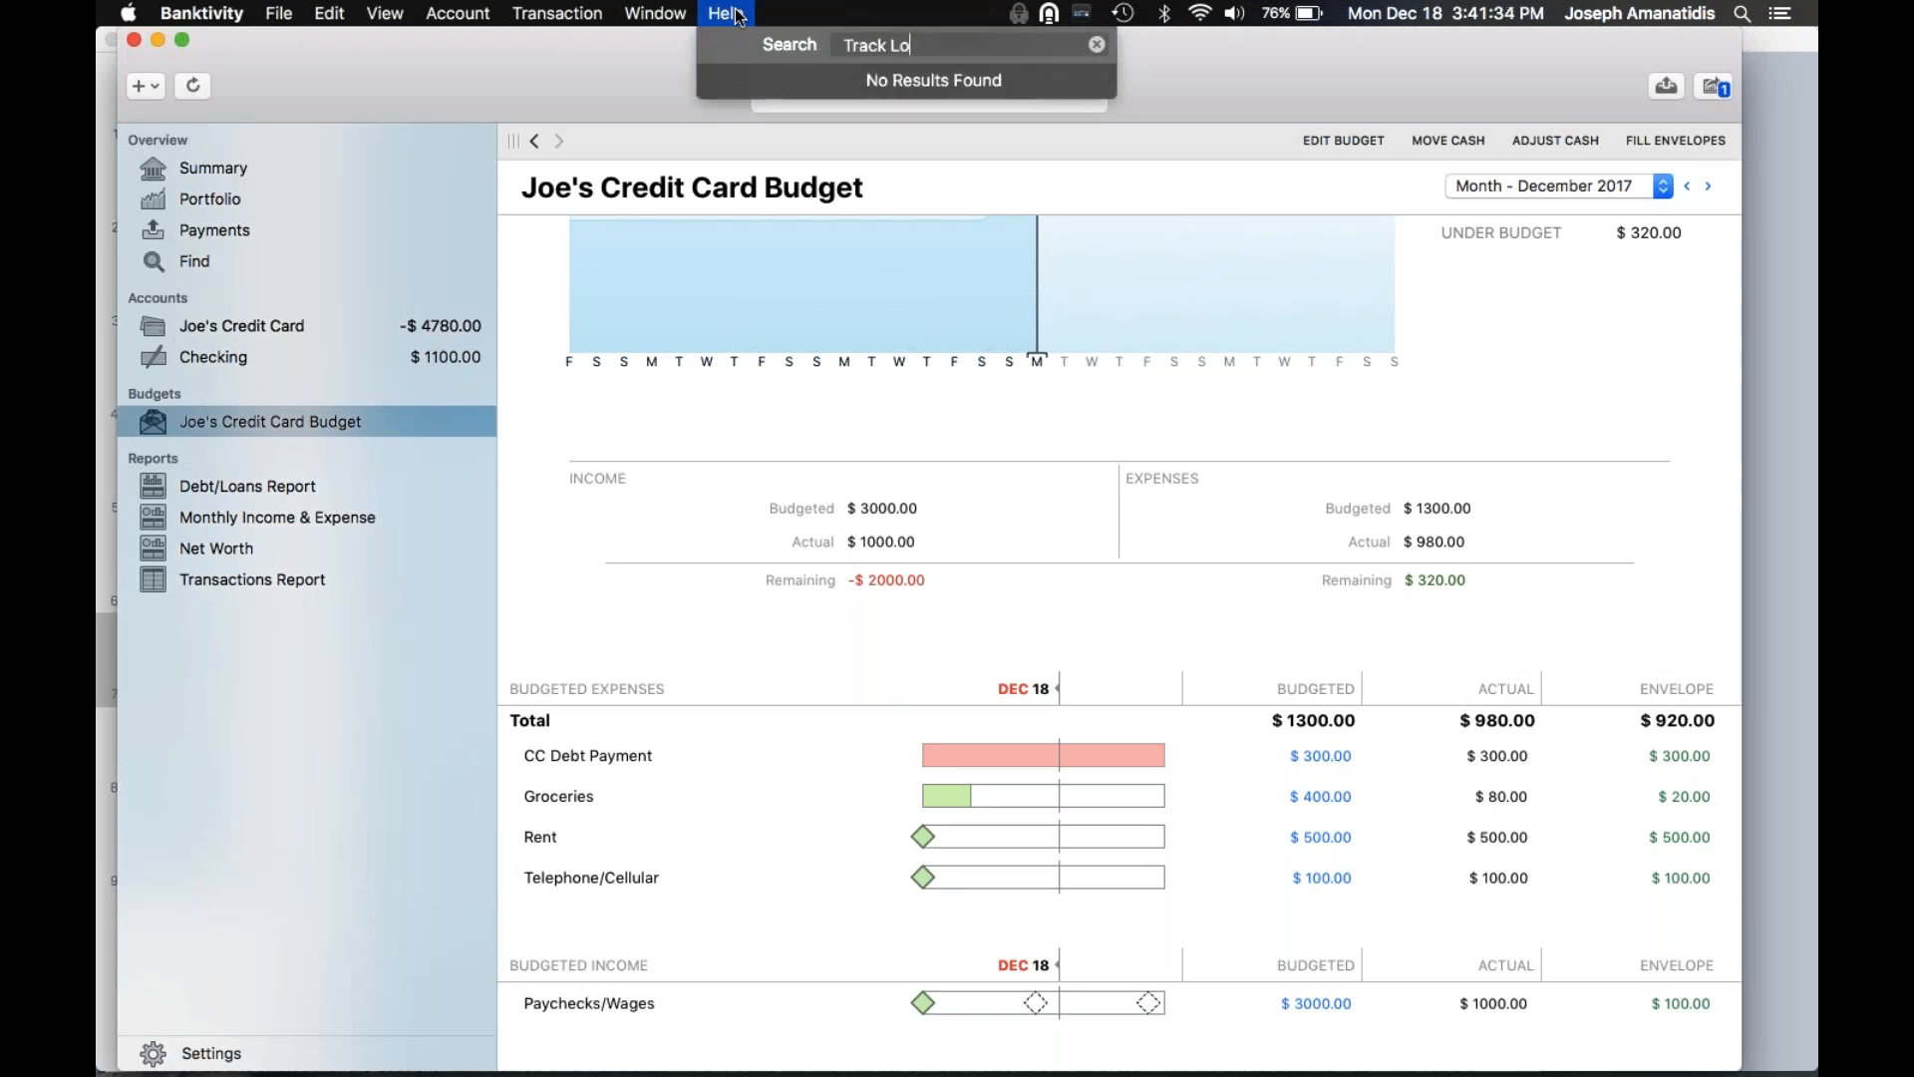
{"action": "key", "text": "Down"}
{"action": "key", "text": "Down"}
{"action": "key", "text": "Down"}
{"action": "key", "text": "Down"}
{"action": "key", "text": "Down"}
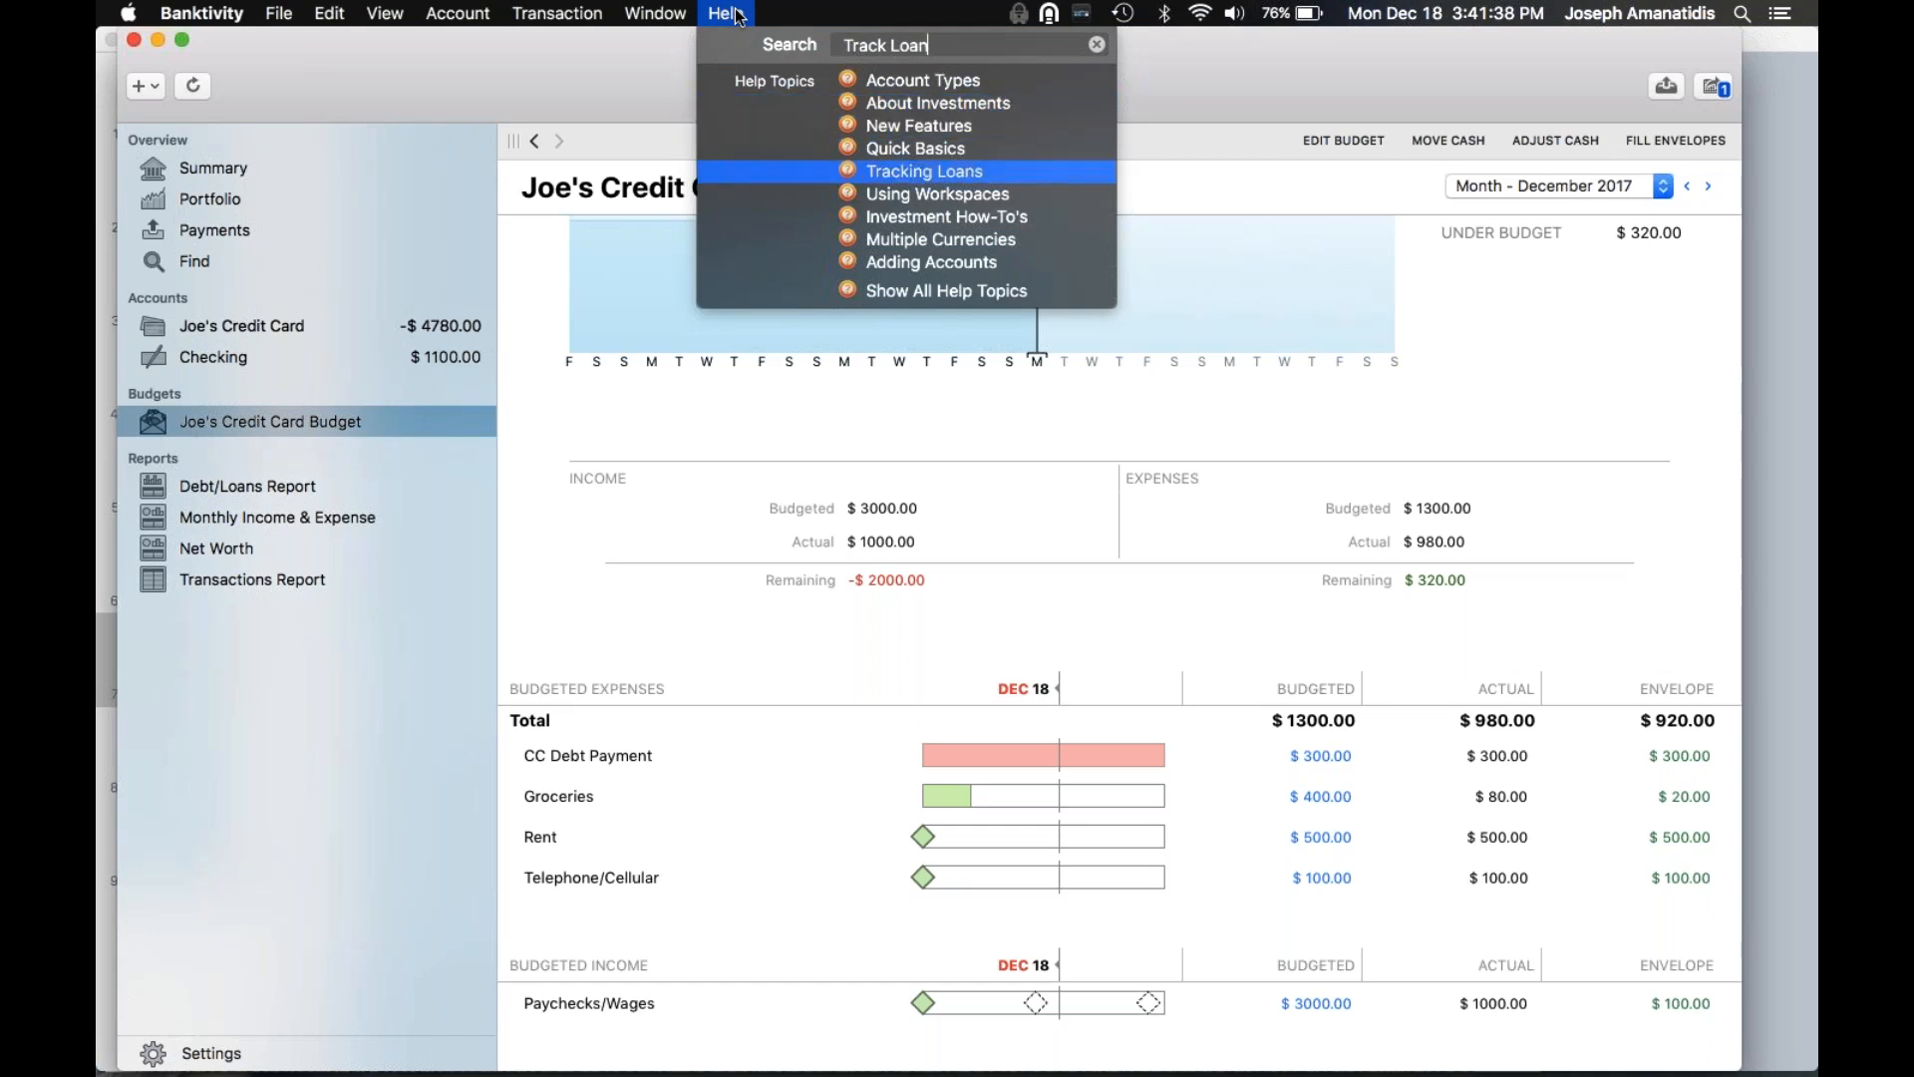
{"action": "key", "text": "Return"}
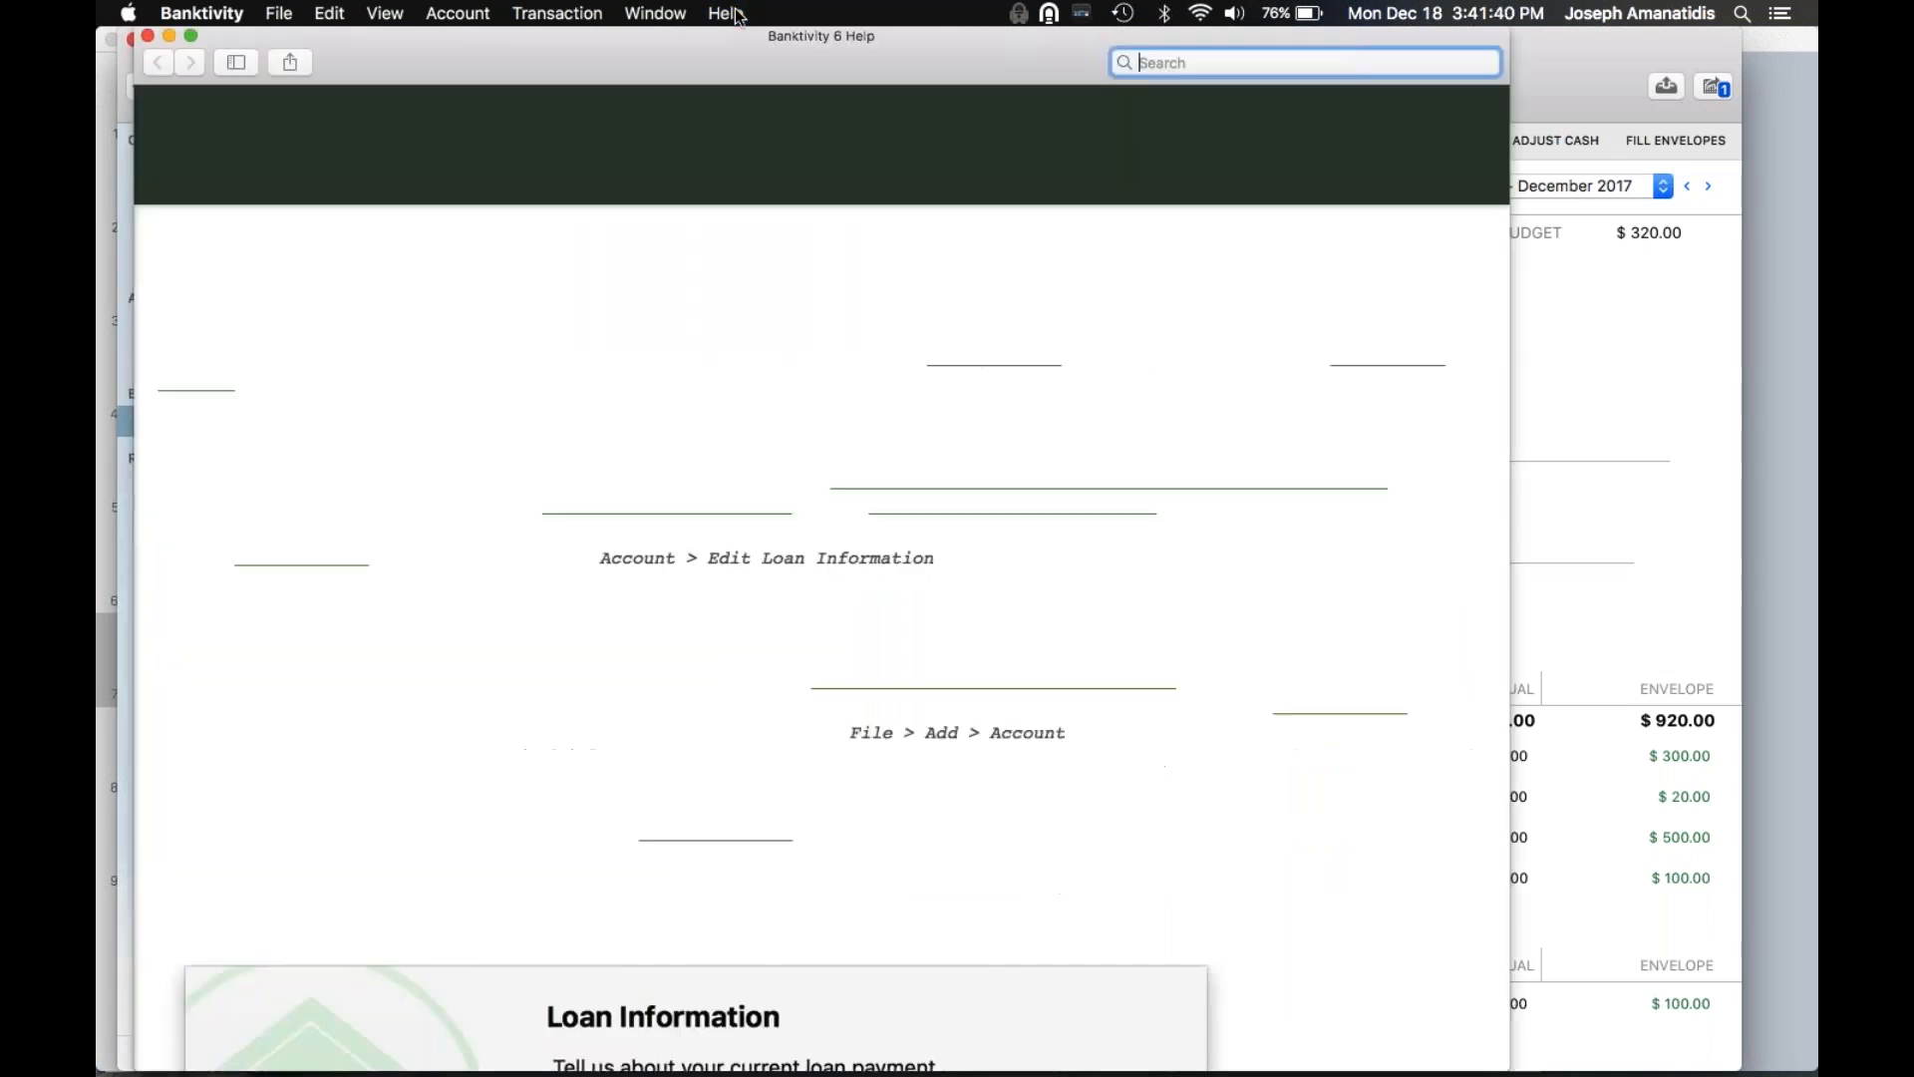
Read the Tracking Loans help page, highlight the advice on scheduling interest and fees separately for a budget, and close the help
{"action": "left_click_drag", "start_coordinate": [653, 57], "coordinate": [1079, 13]}
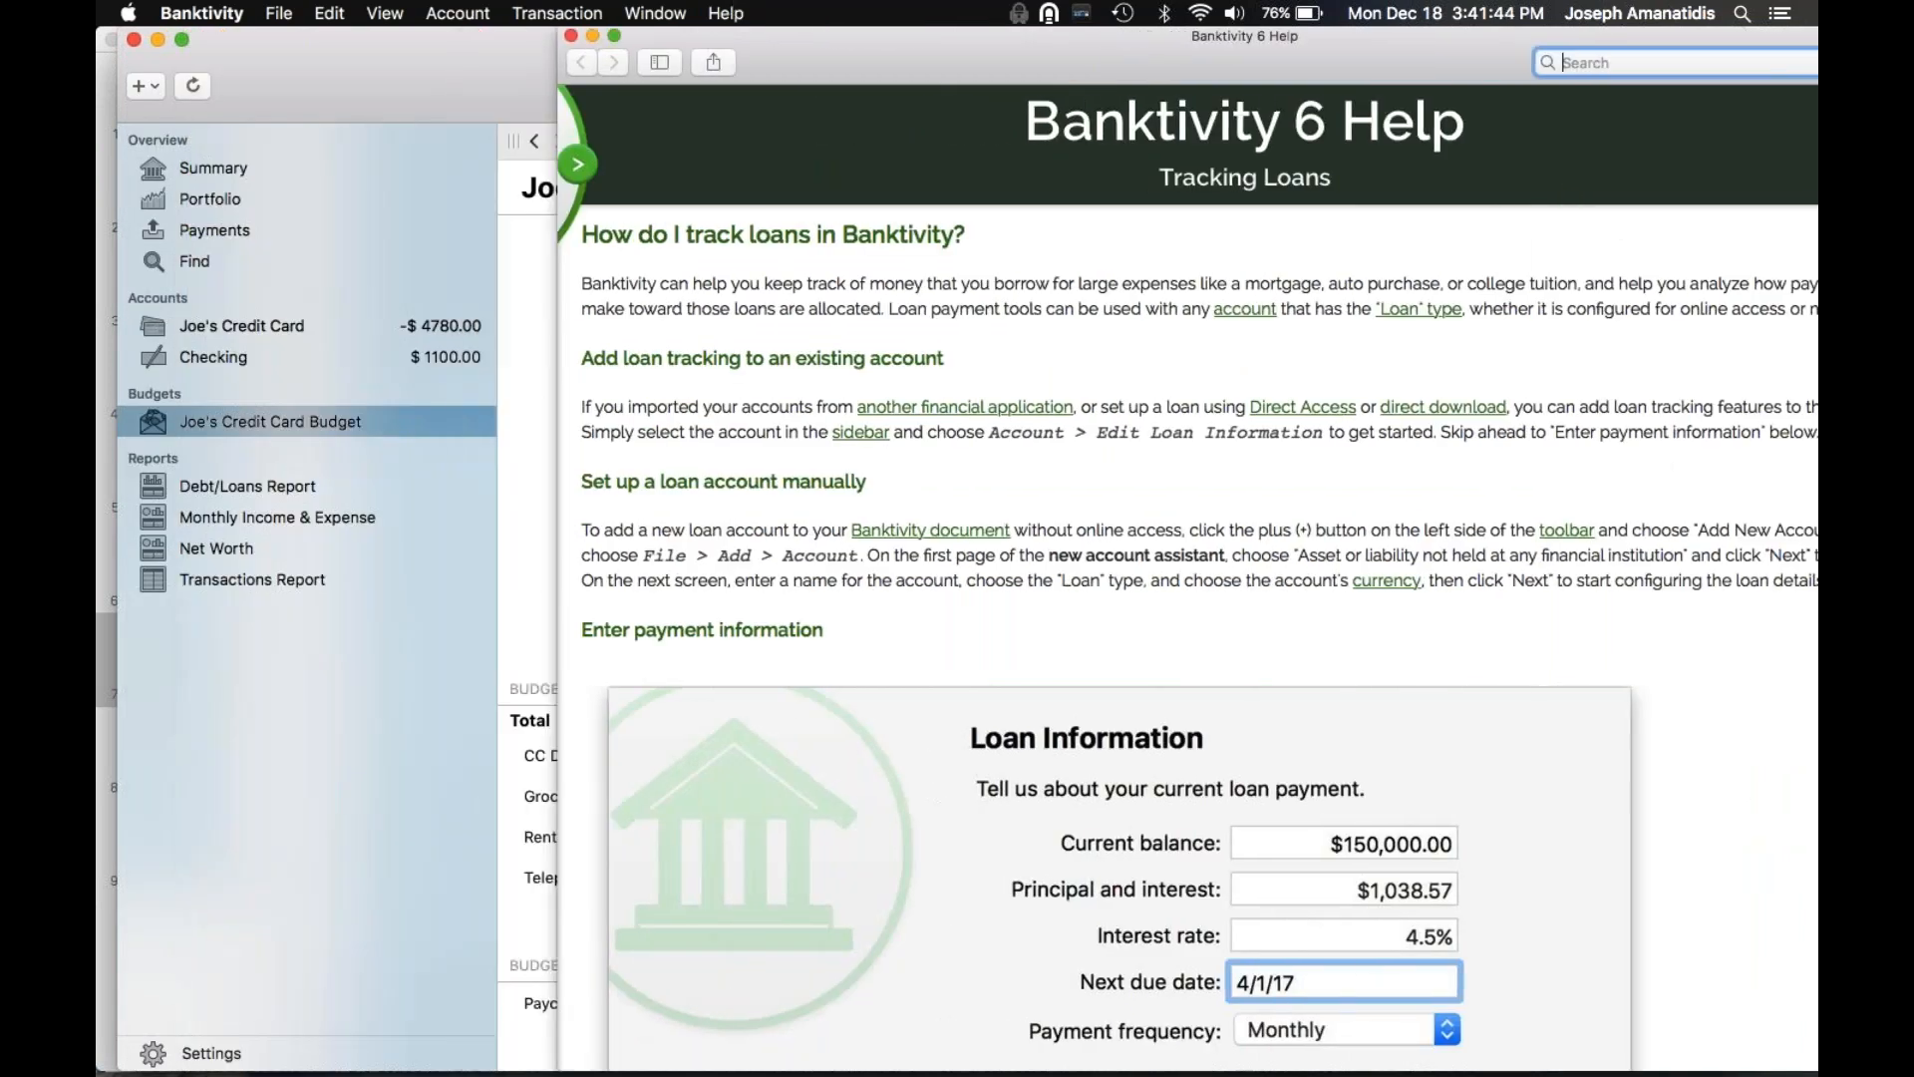
{"action": "scroll", "coordinate": [1196, 638], "scroll_direction": "down", "scroll_amount": 5}
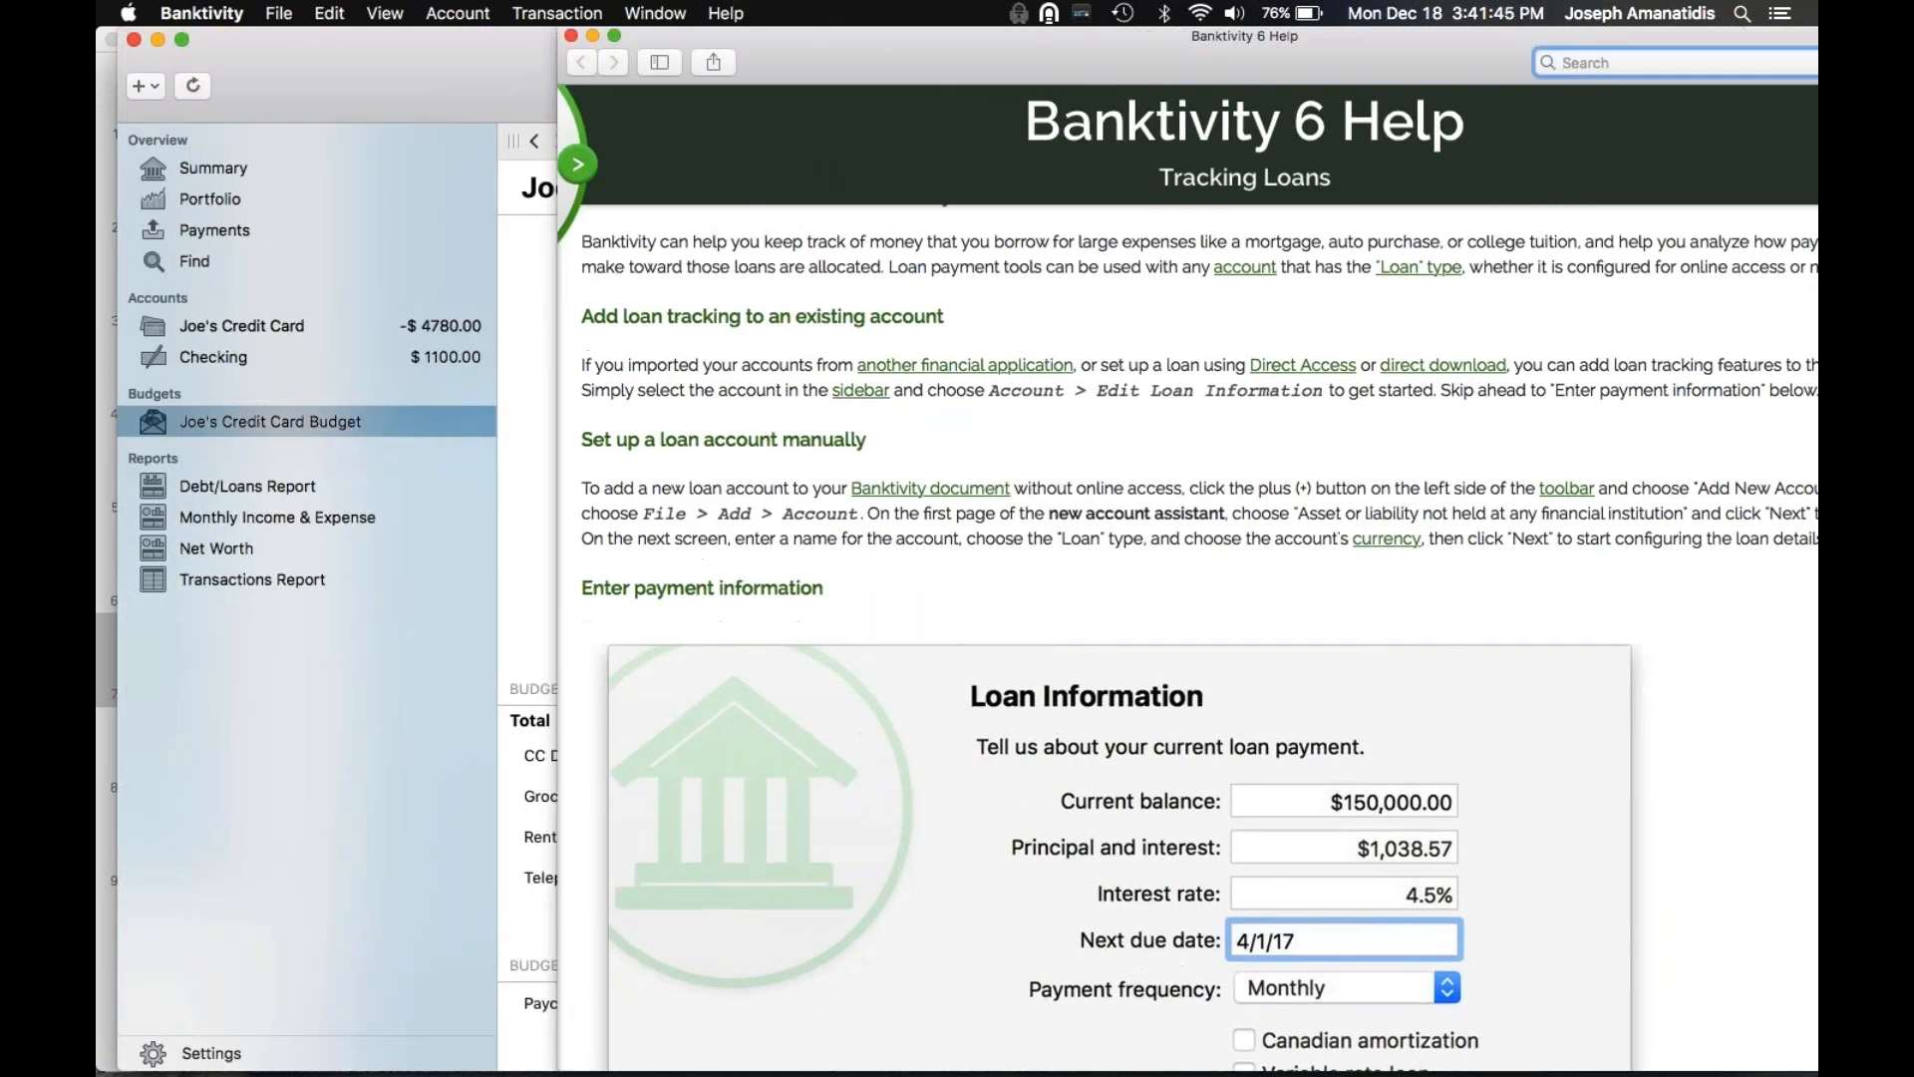
{"action": "scroll", "coordinate": [1196, 638], "scroll_direction": "down", "scroll_amount": 15}
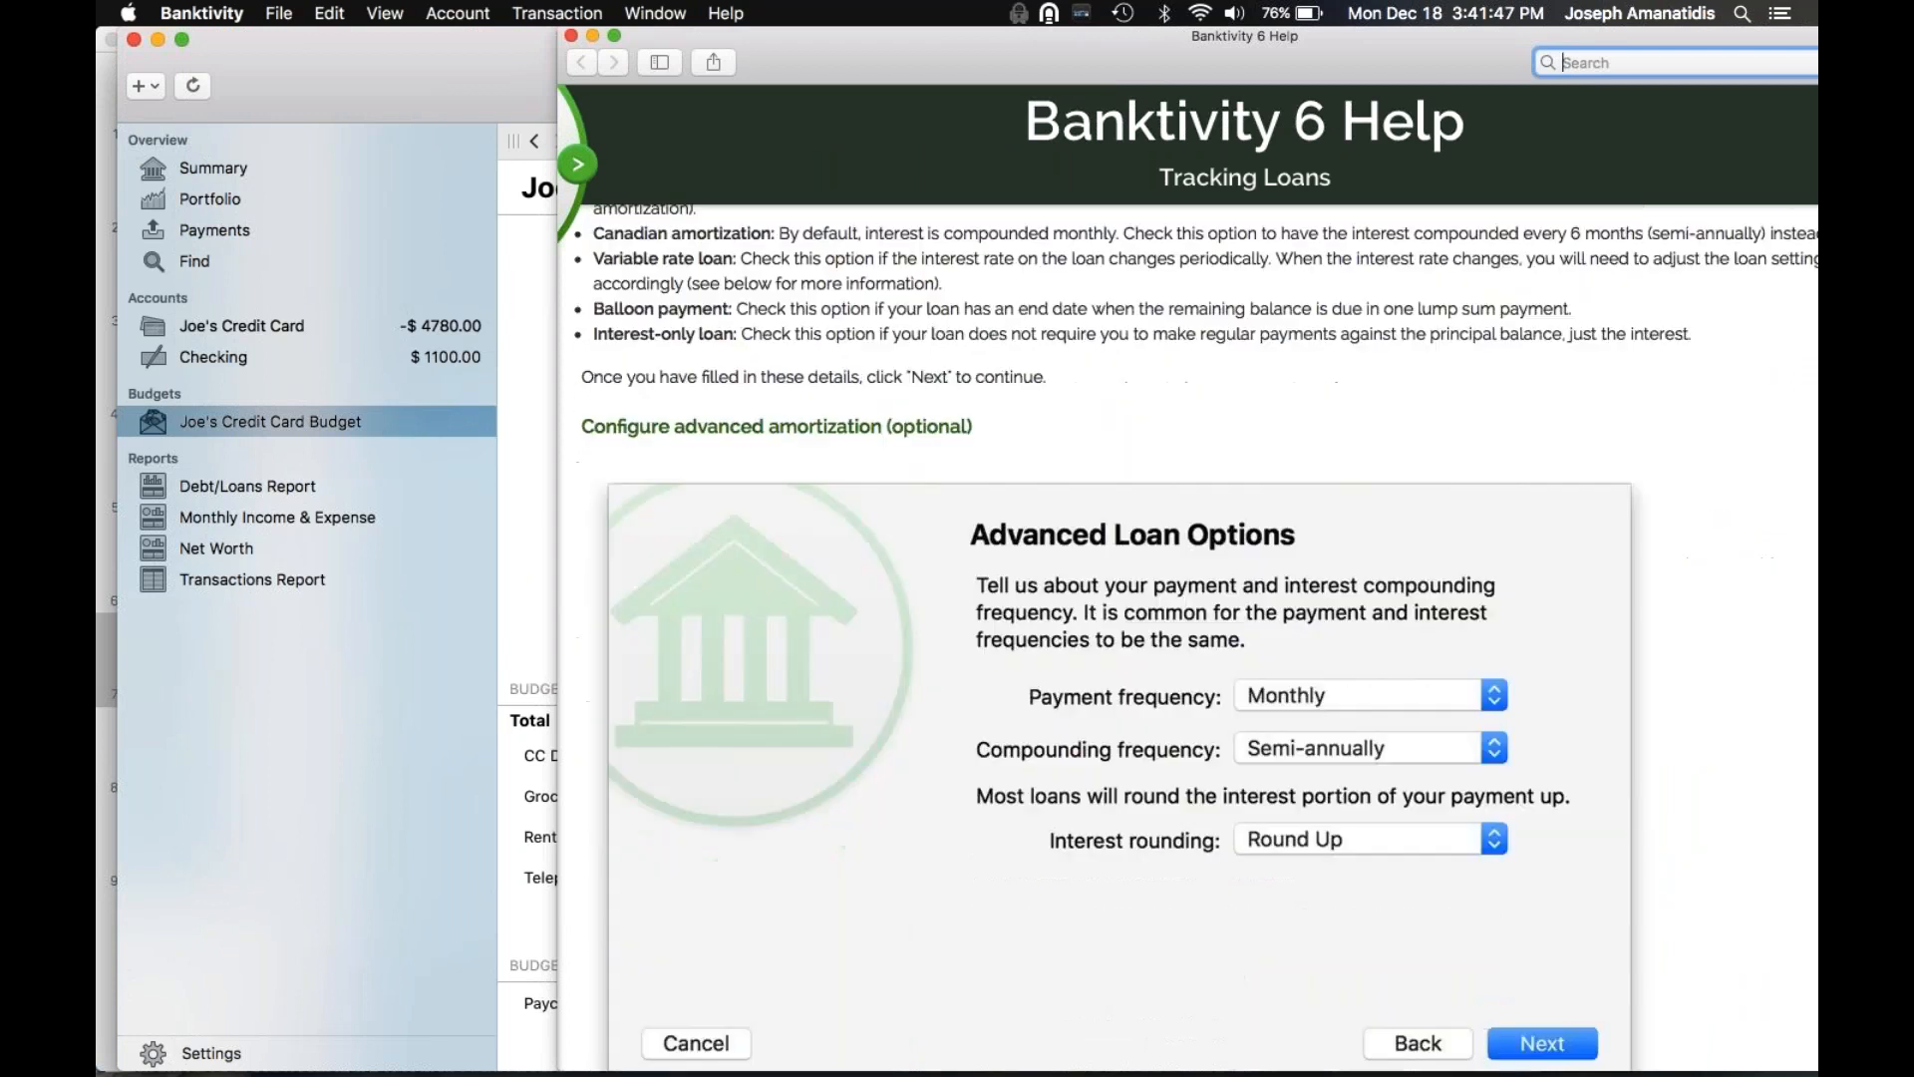
{"action": "scroll", "coordinate": [1197, 638], "scroll_direction": "down", "scroll_amount": 20}
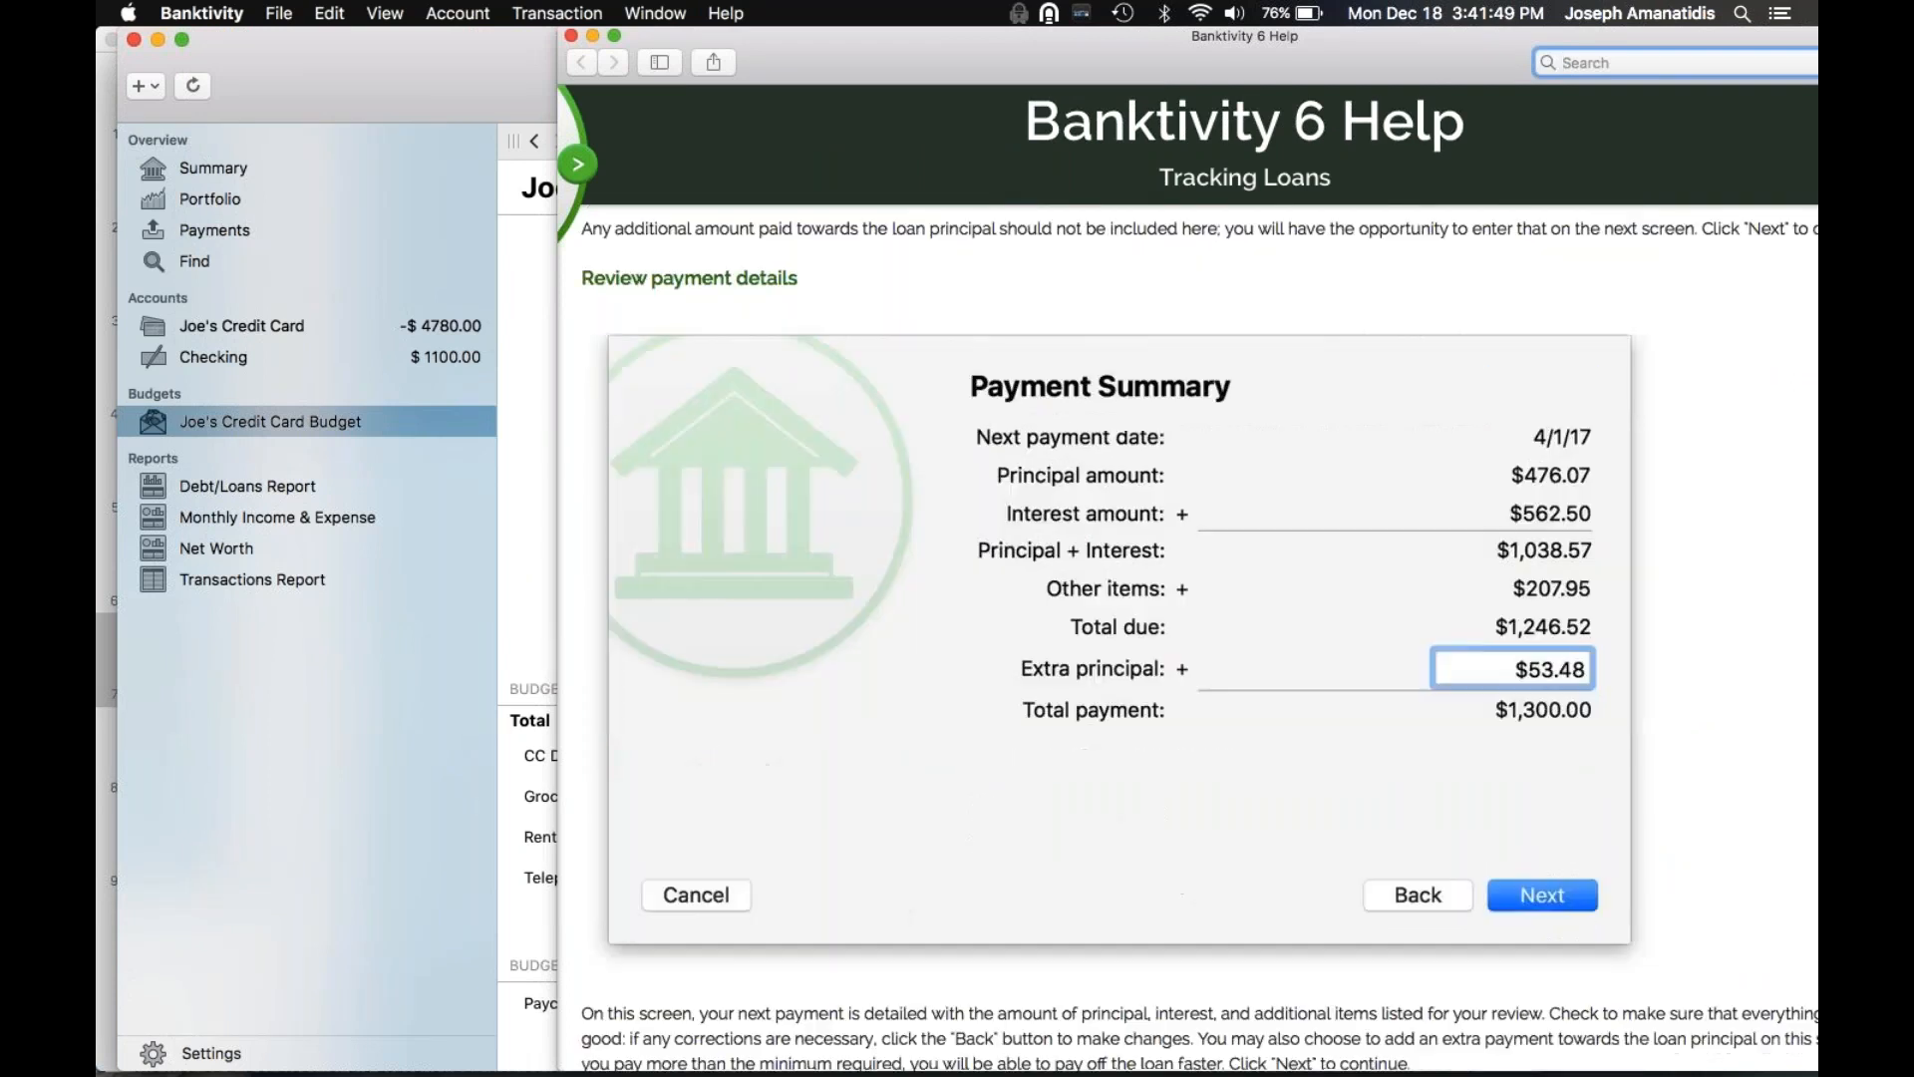
{"action": "scroll", "coordinate": [1196, 639], "scroll_direction": "down", "scroll_amount": 17}
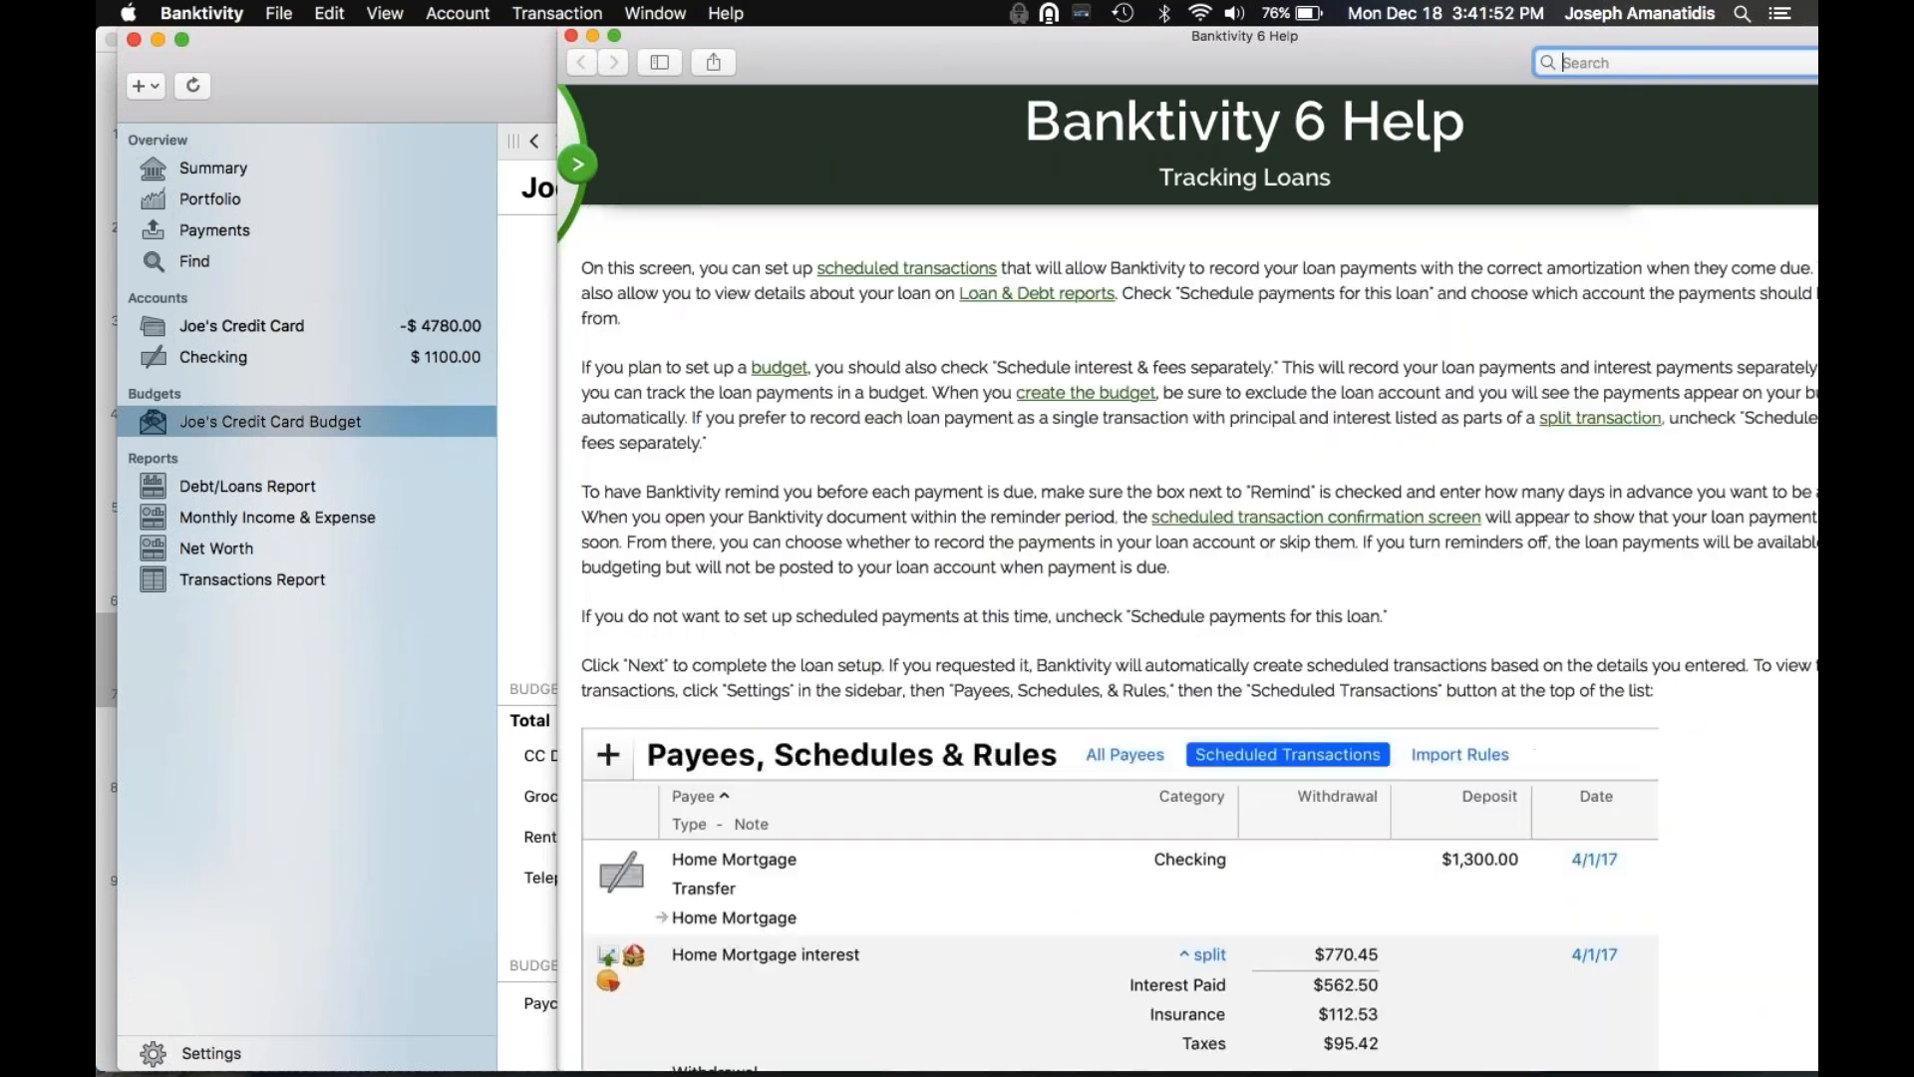
{"action": "left_click", "coordinate": [681, 346]}
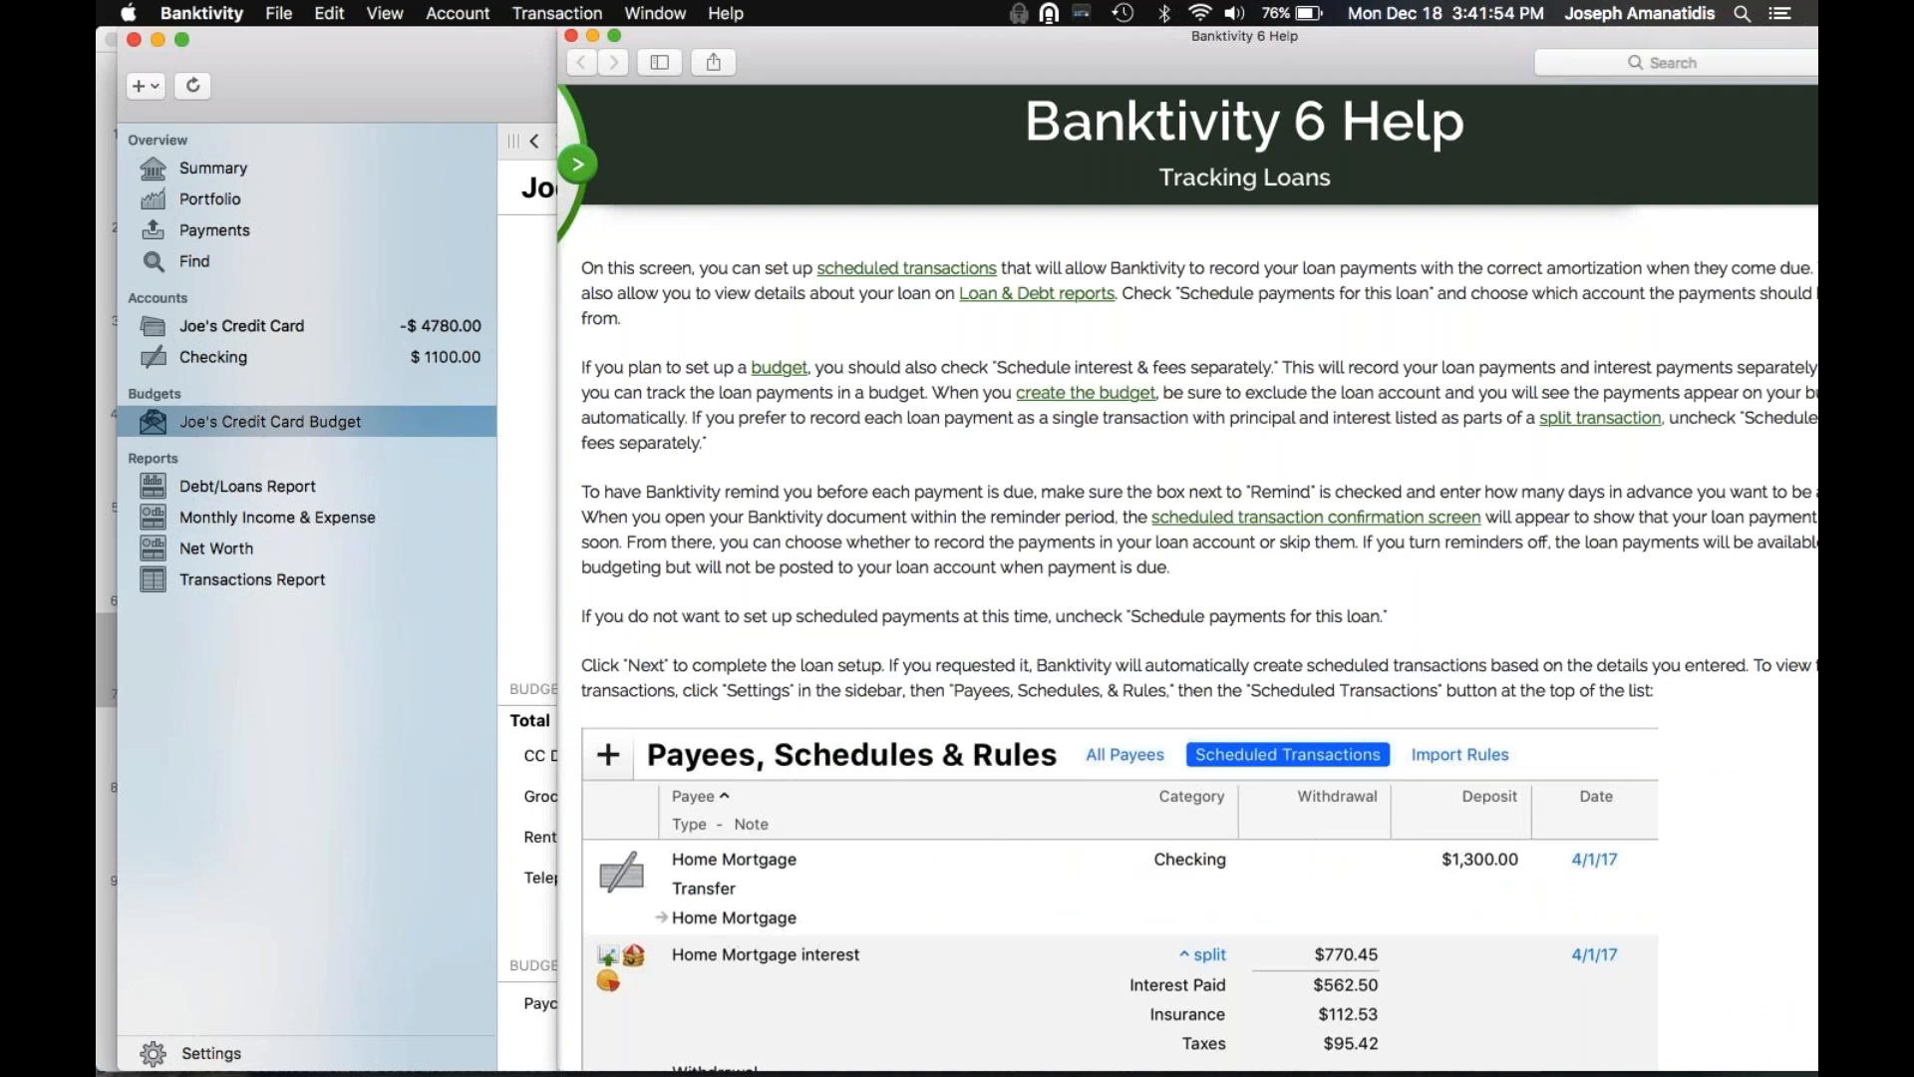
{"action": "left_click_drag", "start_coordinate": [681, 346], "coordinate": [1279, 370]}
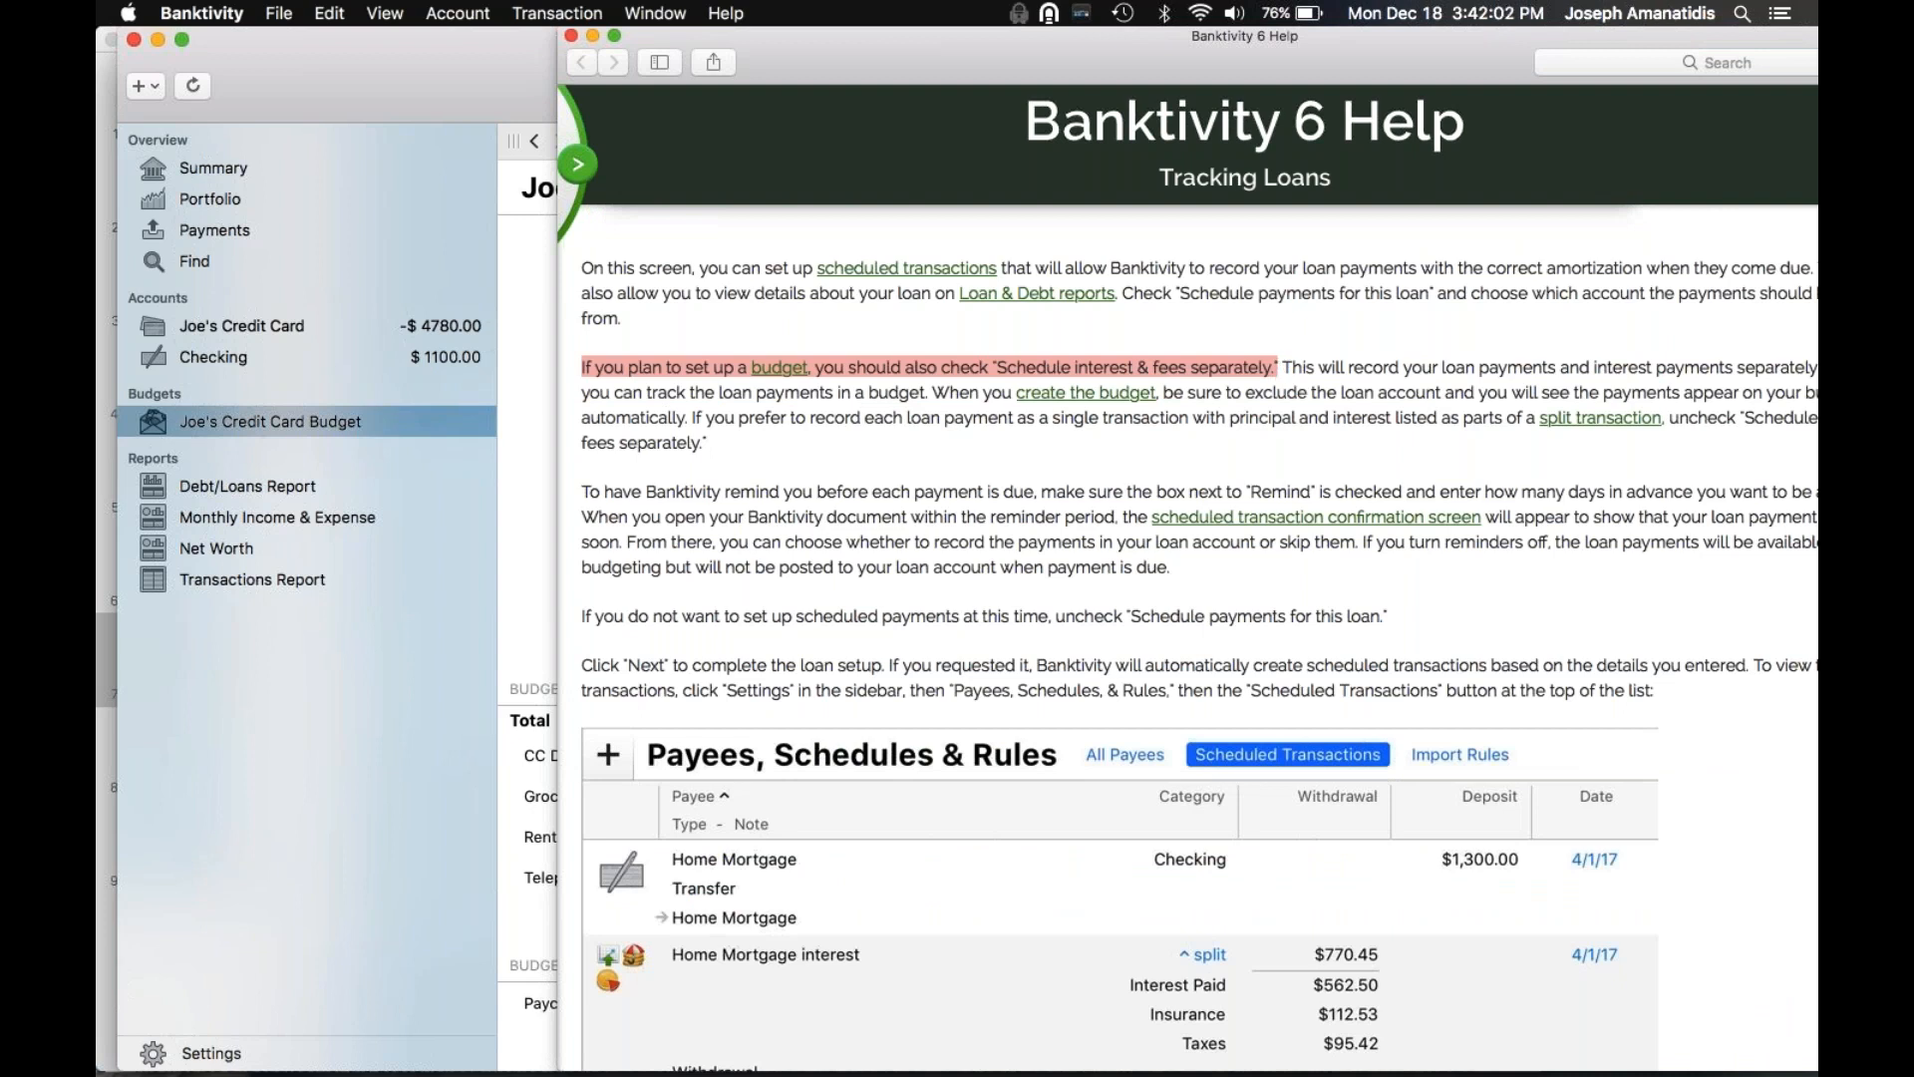
{"action": "scroll", "coordinate": [1187, 648], "scroll_direction": "down", "scroll_amount": 5}
{"action": "scroll", "coordinate": [1187, 638], "scroll_direction": "down", "scroll_amount": 1}
{"action": "scroll", "coordinate": [882, 589], "scroll_direction": "down", "scroll_amount": 7}
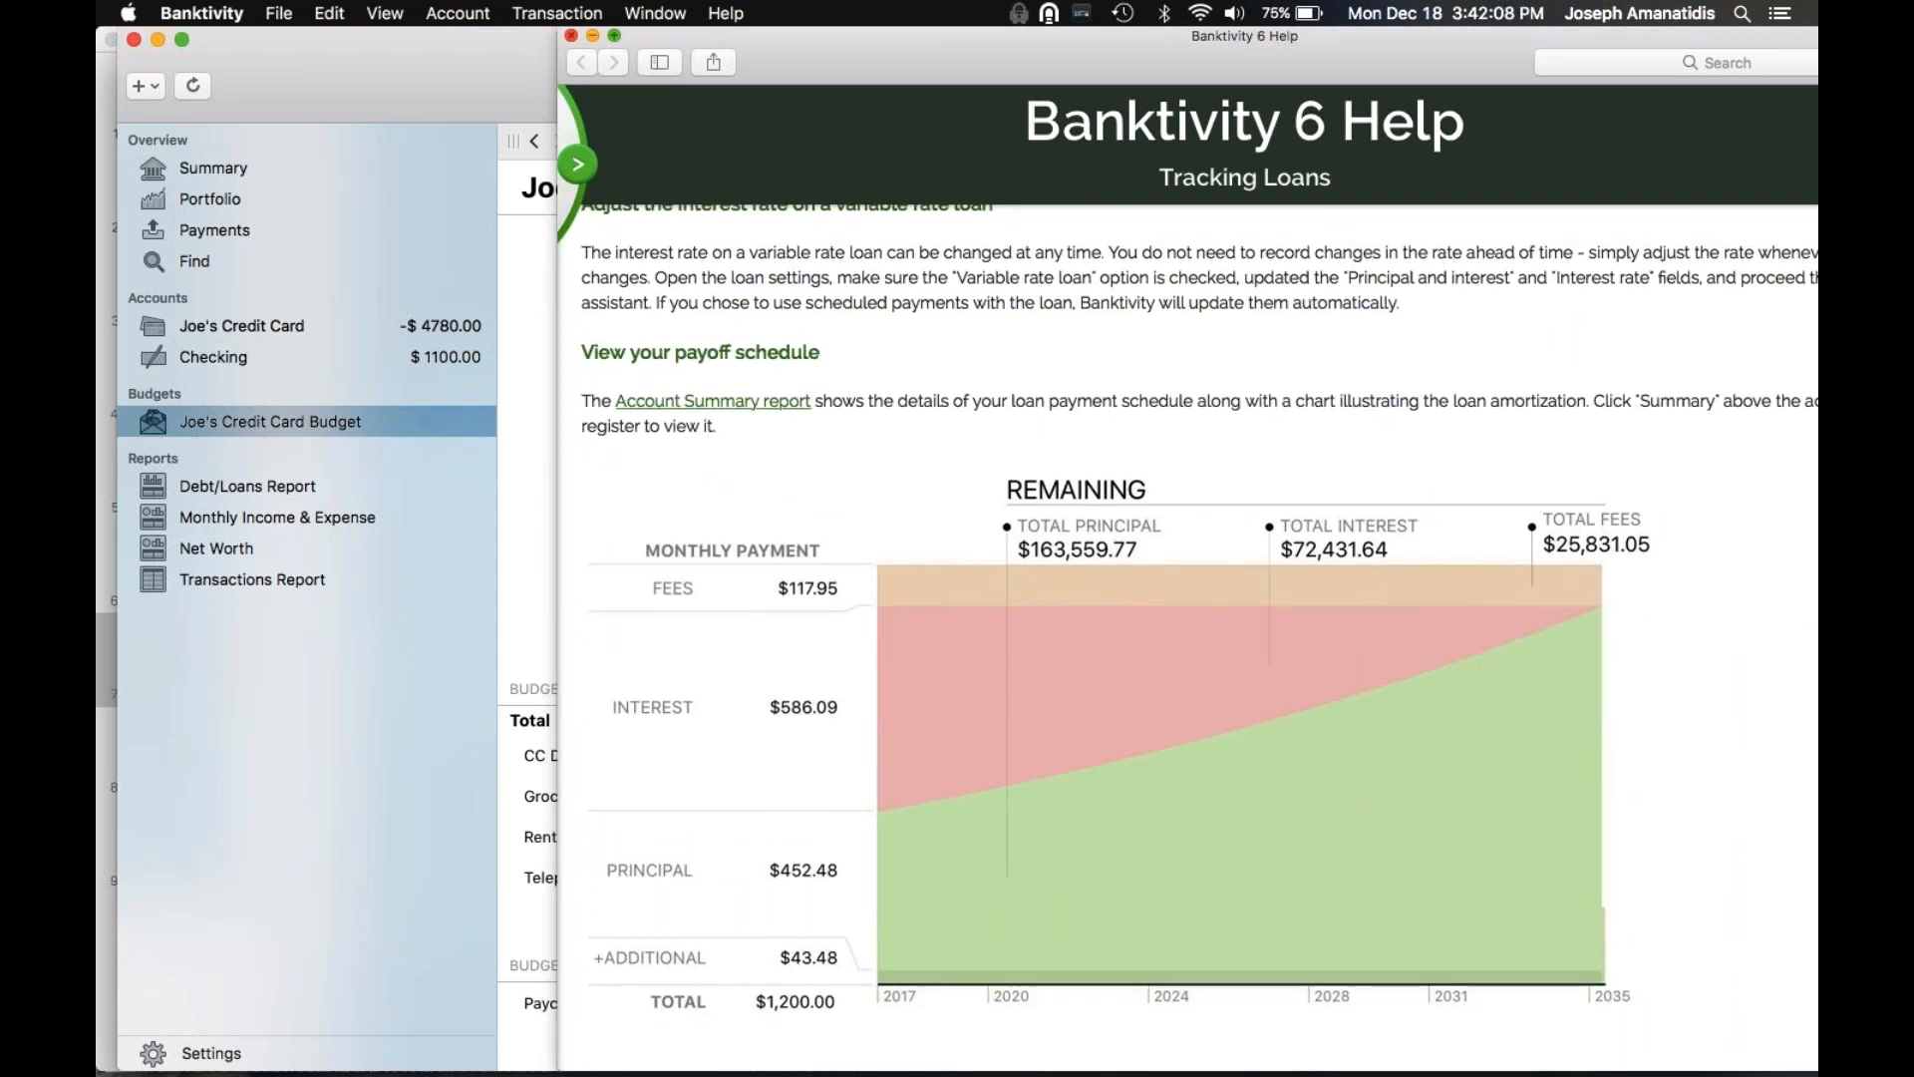
{"action": "left_click", "coordinate": [572, 36]}
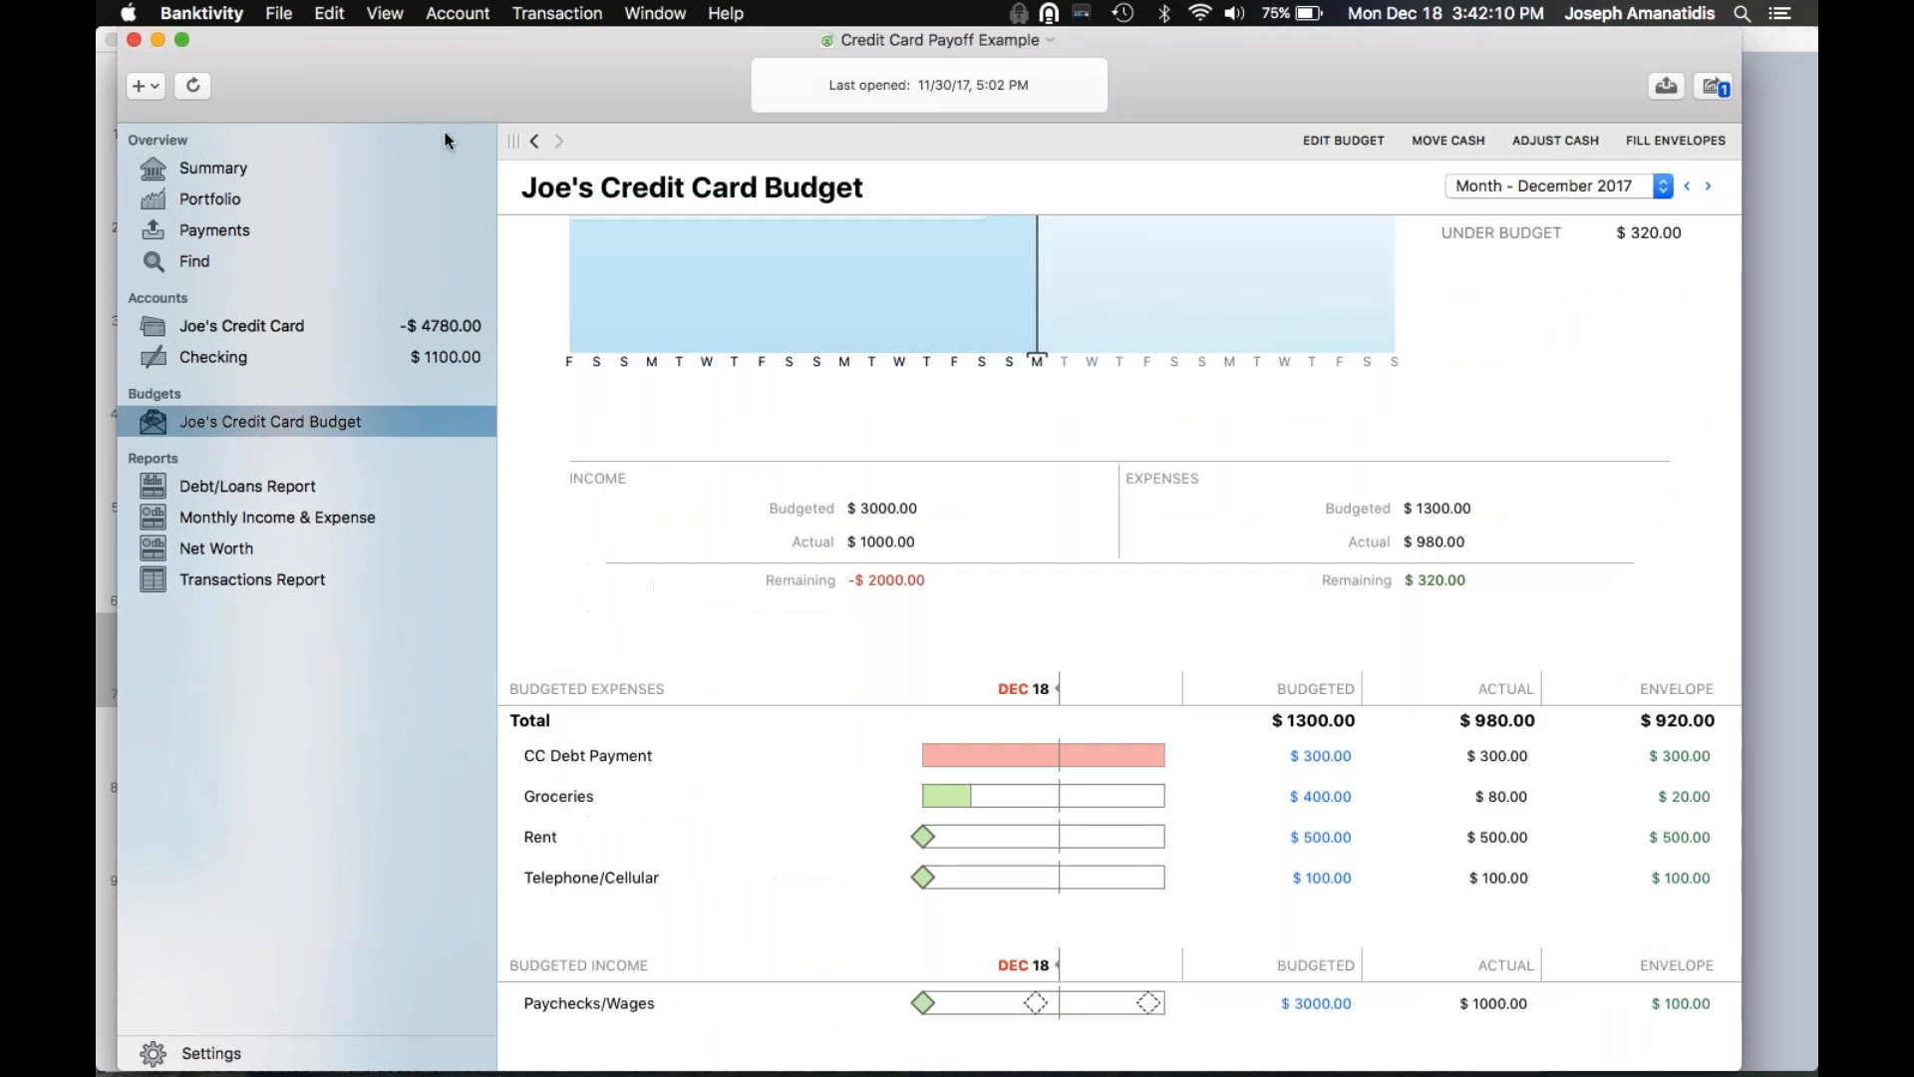
Search the help for "Bill Pay" and open the Direct Download topic
{"action": "key", "text": "super+Tab"}
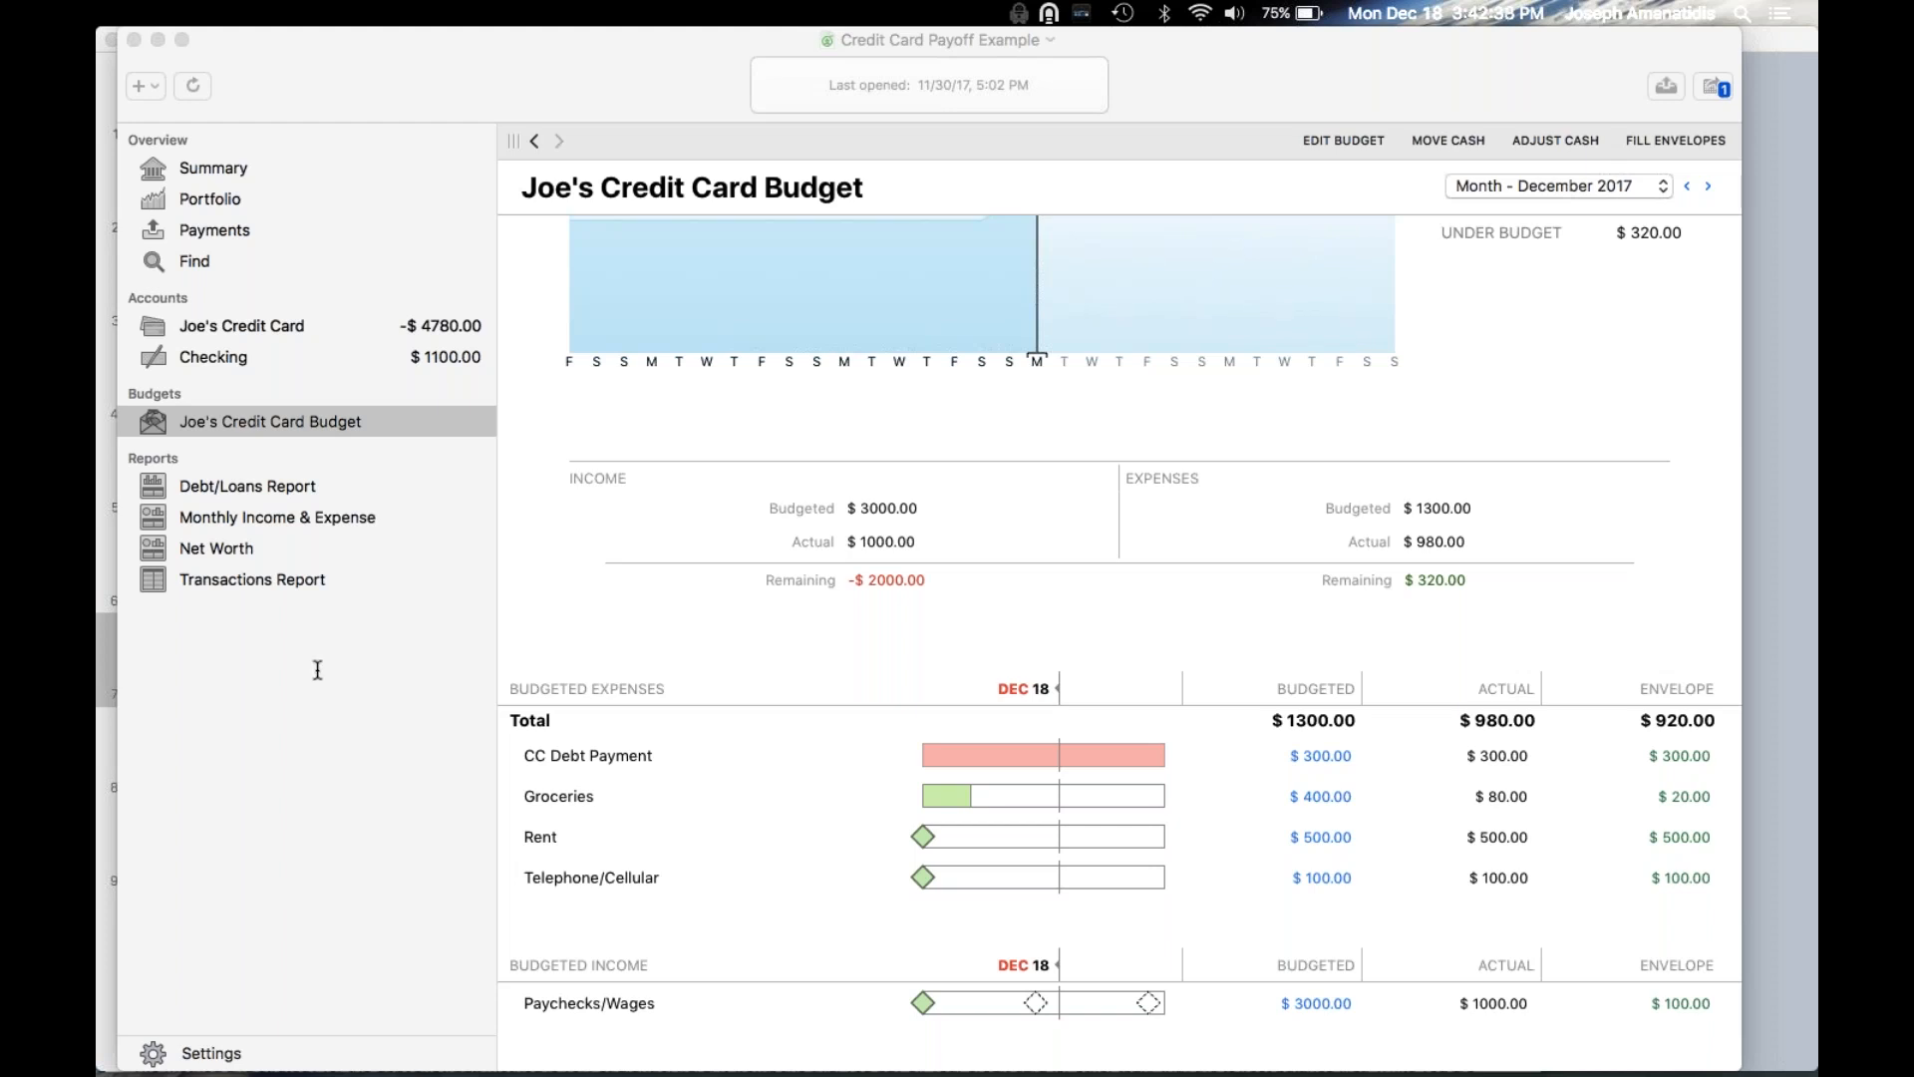
{"action": "left_click", "coordinate": [636, 163]}
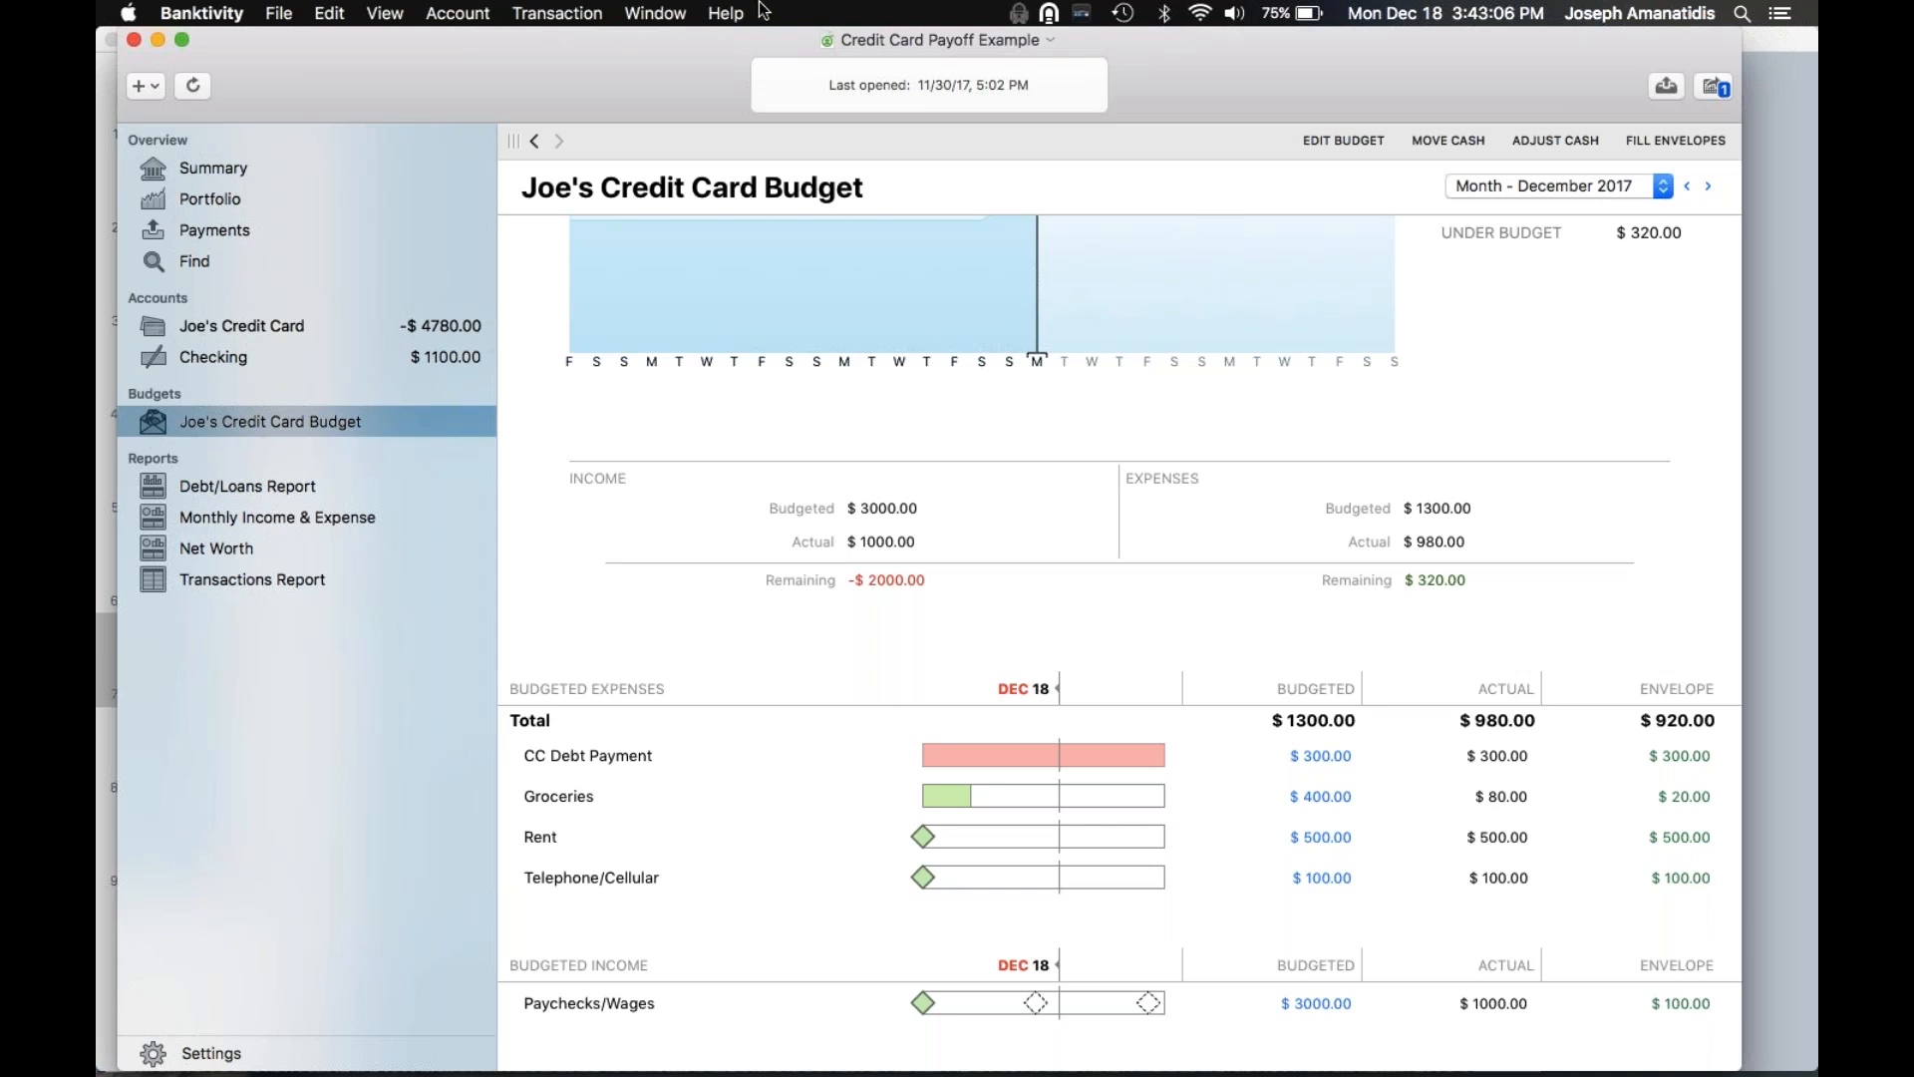
{"action": "left_click", "coordinate": [718, 8]}
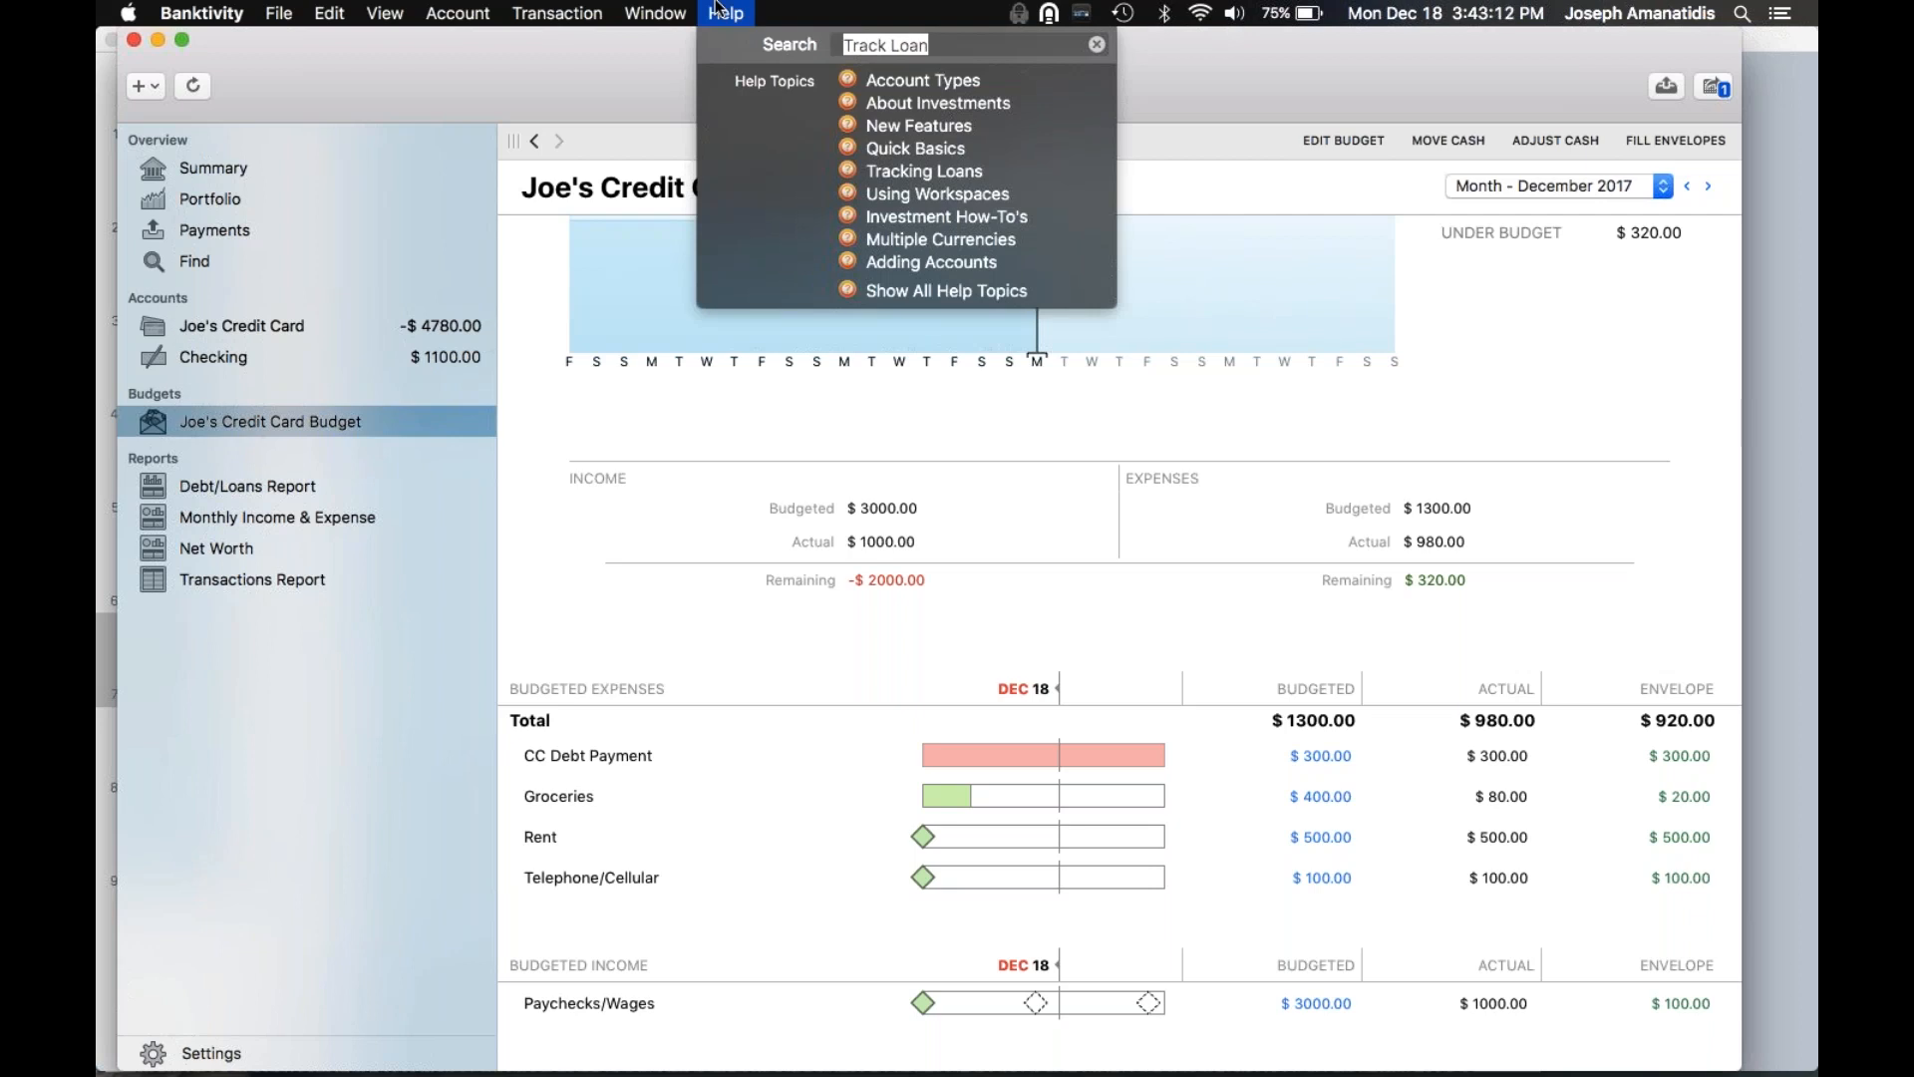
{"action": "type", "text": "Bill Pay"}
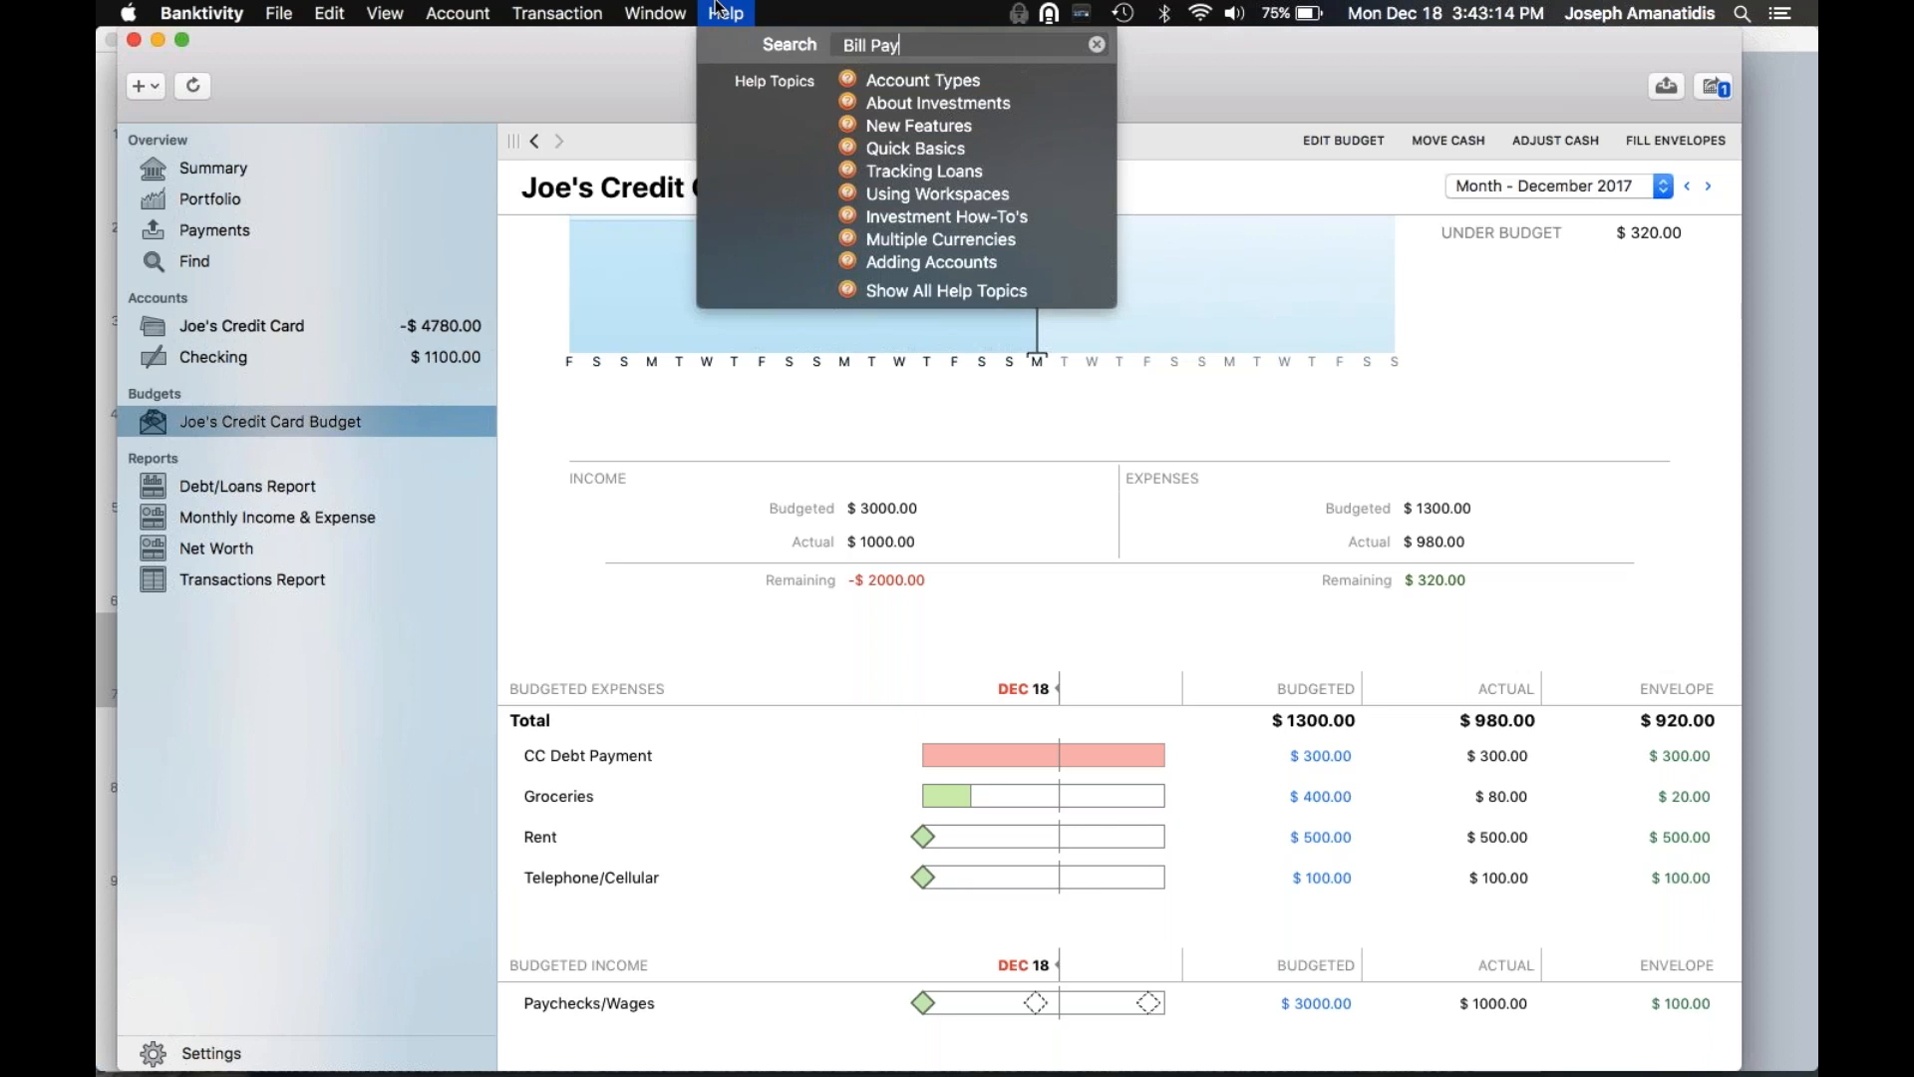
{"action": "key", "text": "super+a"}
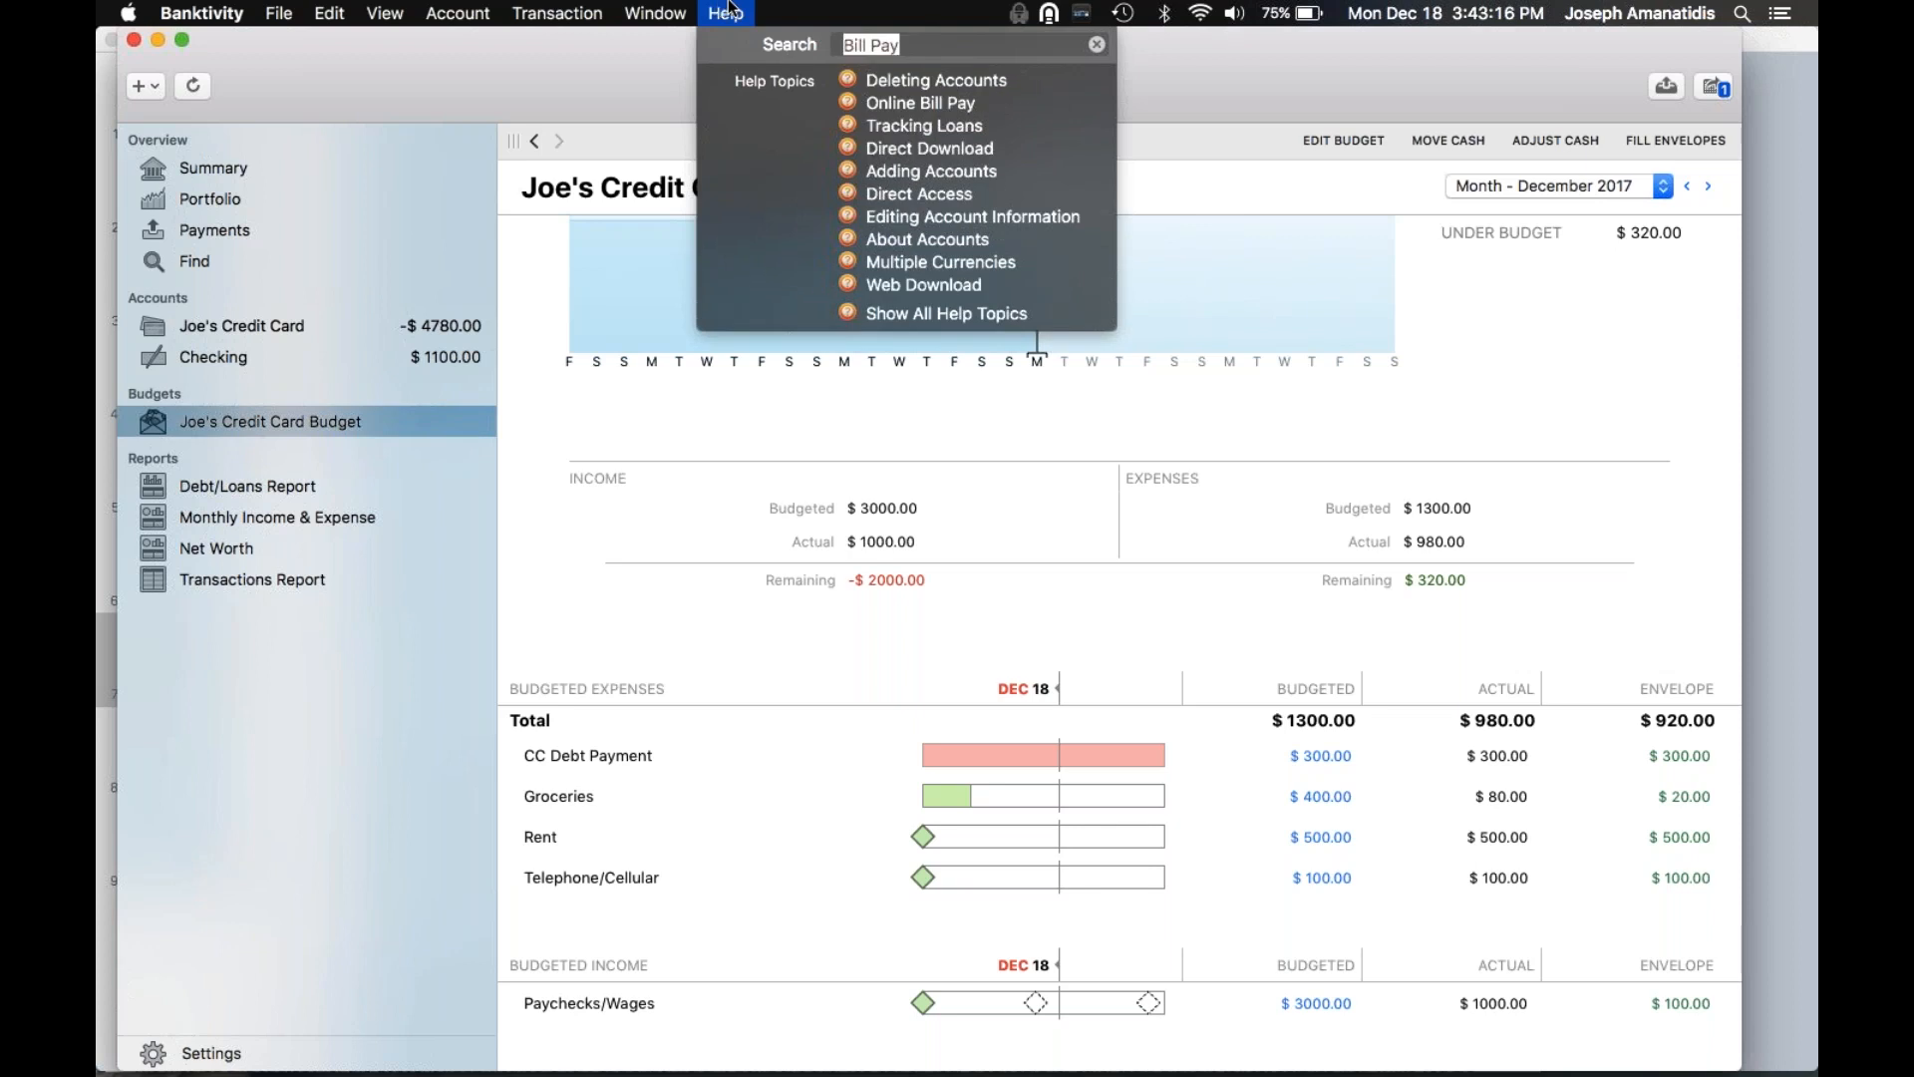
{"action": "left_click", "coordinate": [889, 154]}
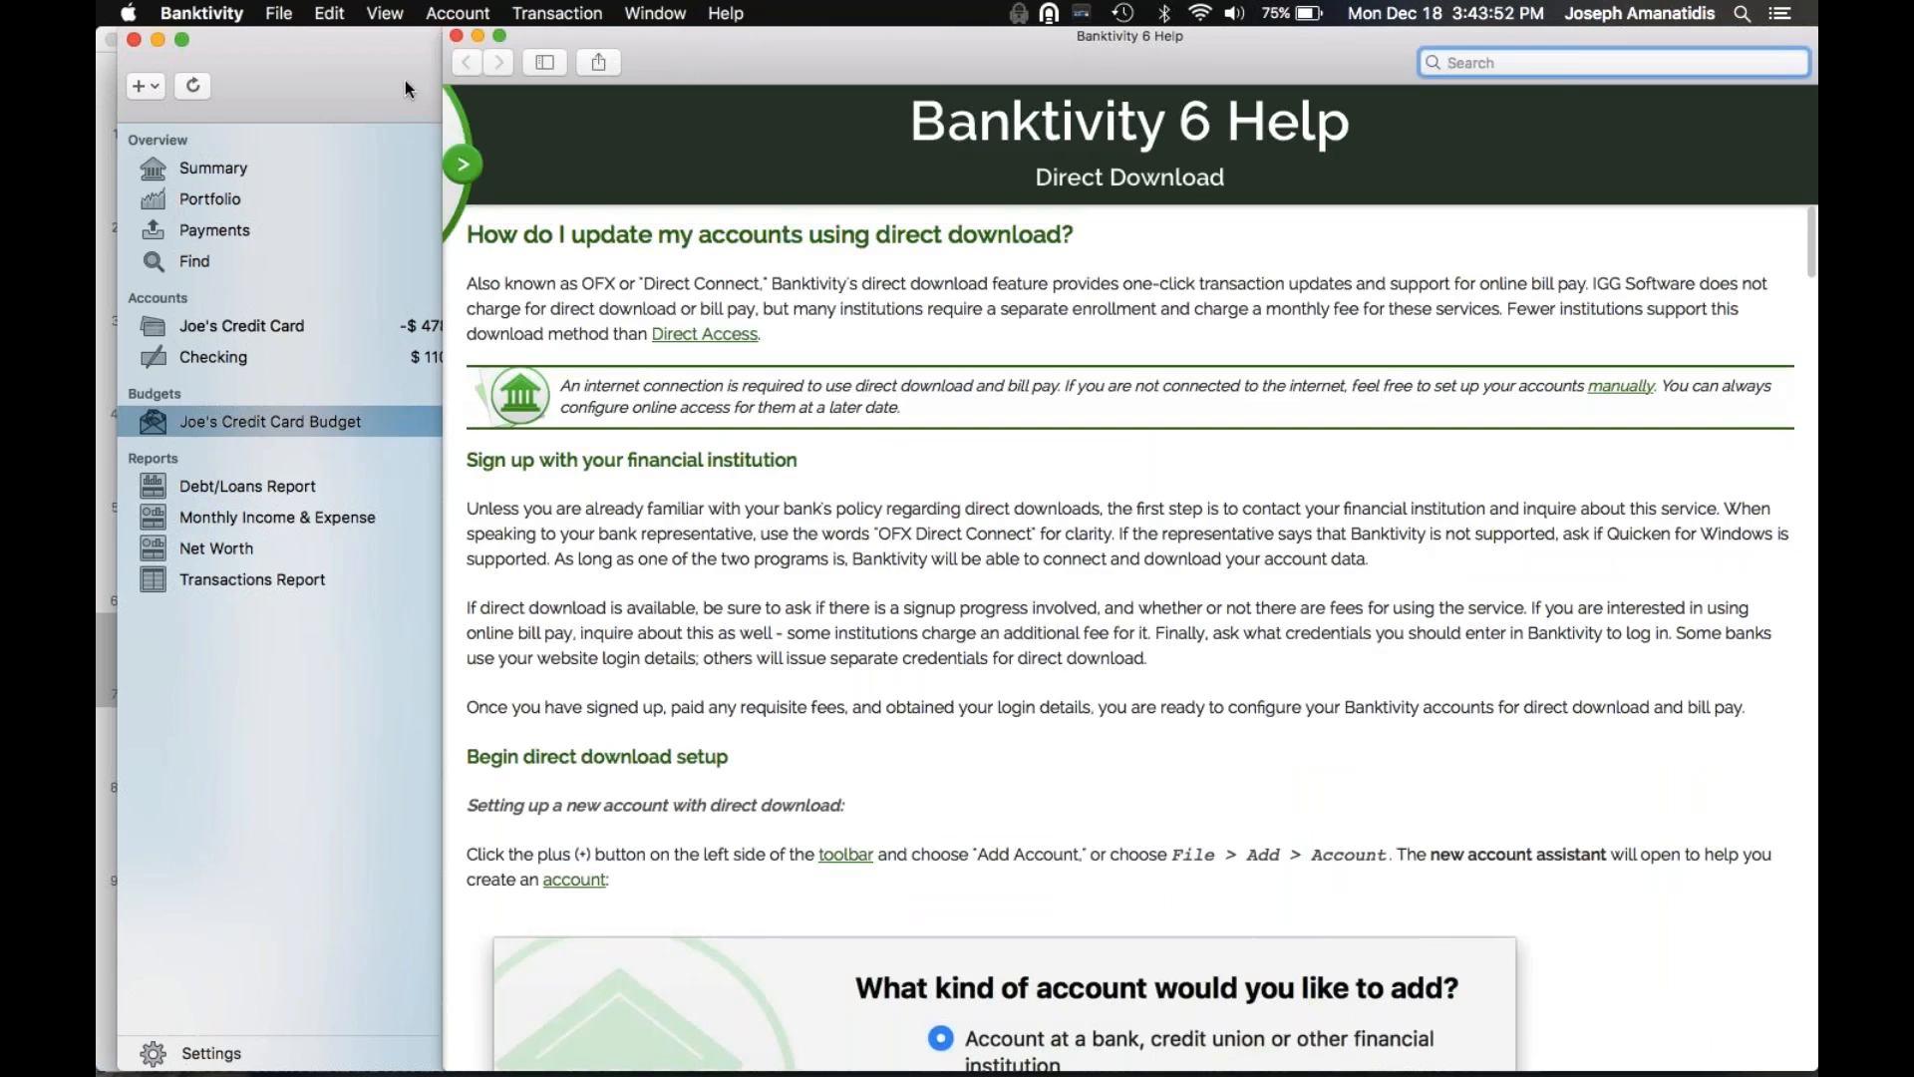
Read through the Direct Download help page, from the financial institution sign-up and account setup to the connection troubleshooting
{"action": "key", "text": "super+Tab"}
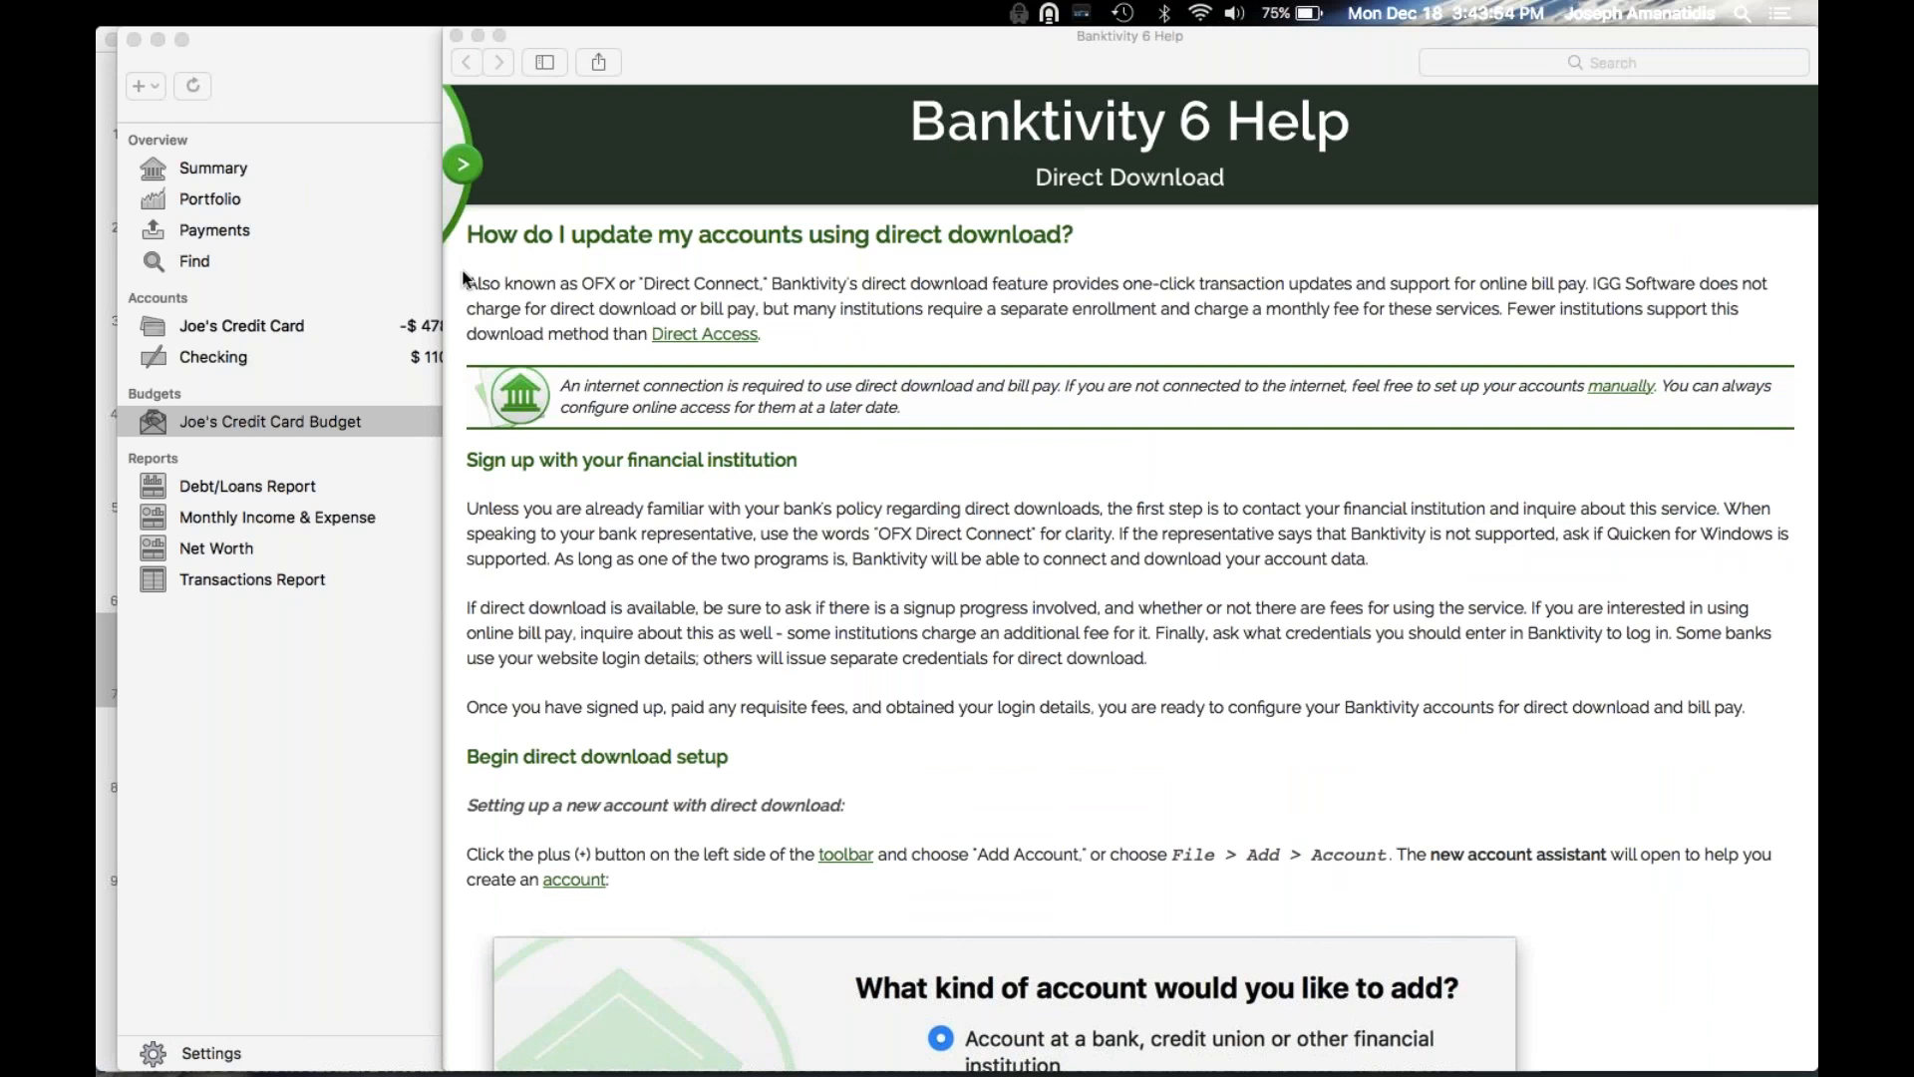
{"action": "left_click", "coordinate": [519, 290]}
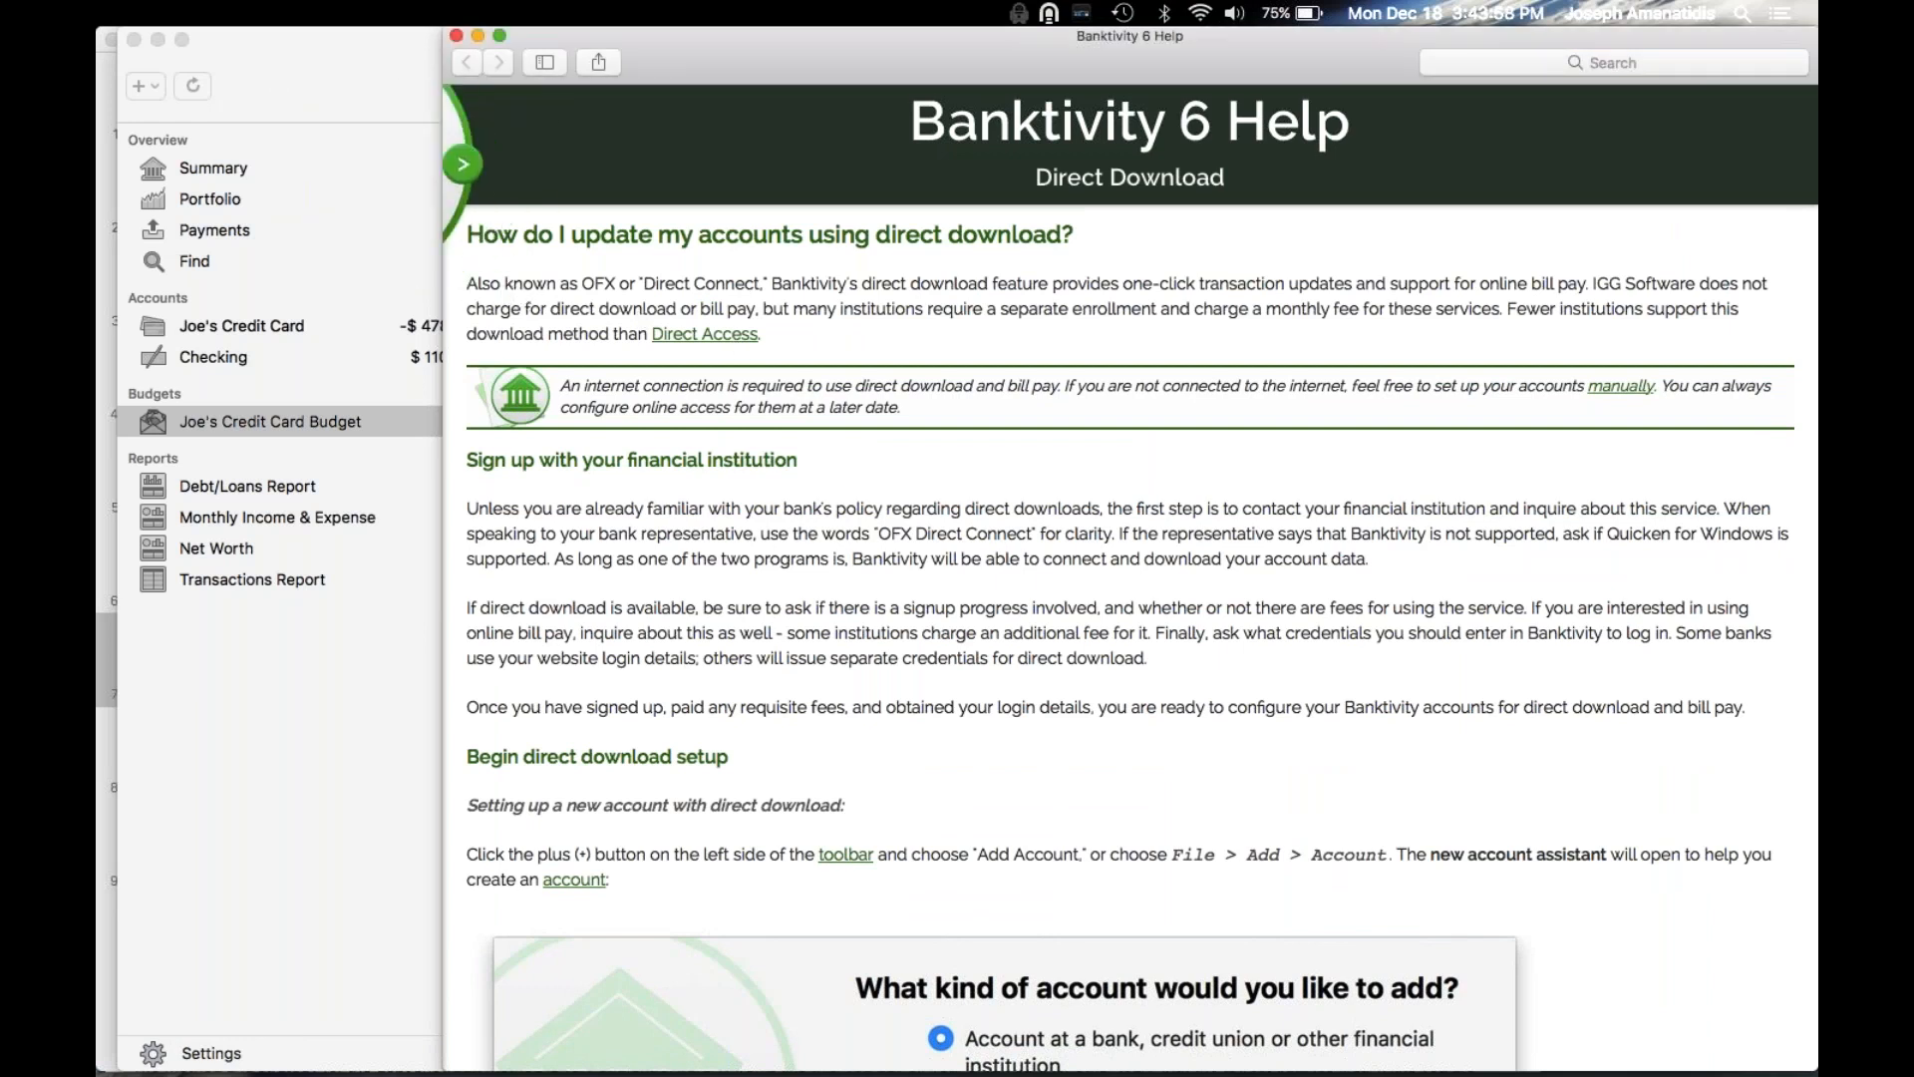
{"action": "scroll", "coordinate": [1142, 641], "scroll_direction": "down", "scroll_amount": 10}
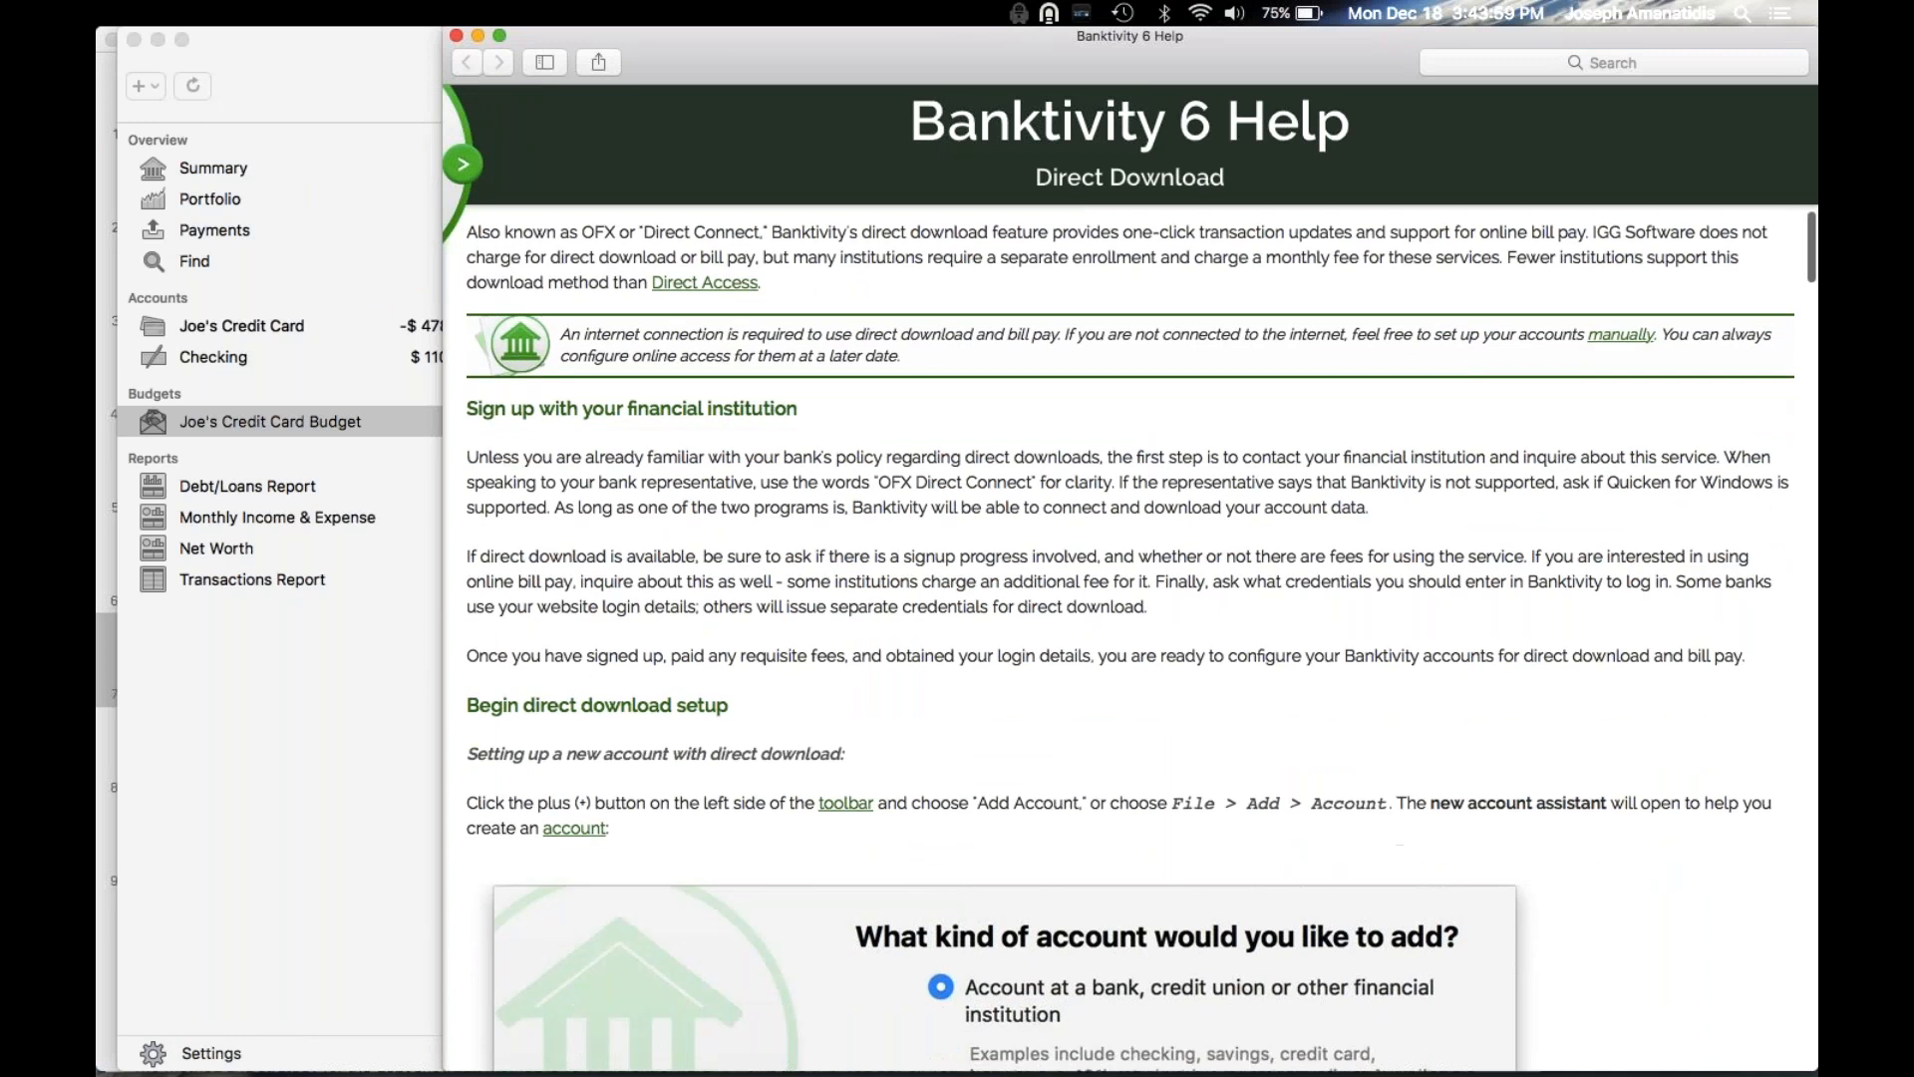
{"action": "scroll", "coordinate": [1143, 639], "scroll_direction": "down", "scroll_amount": 3}
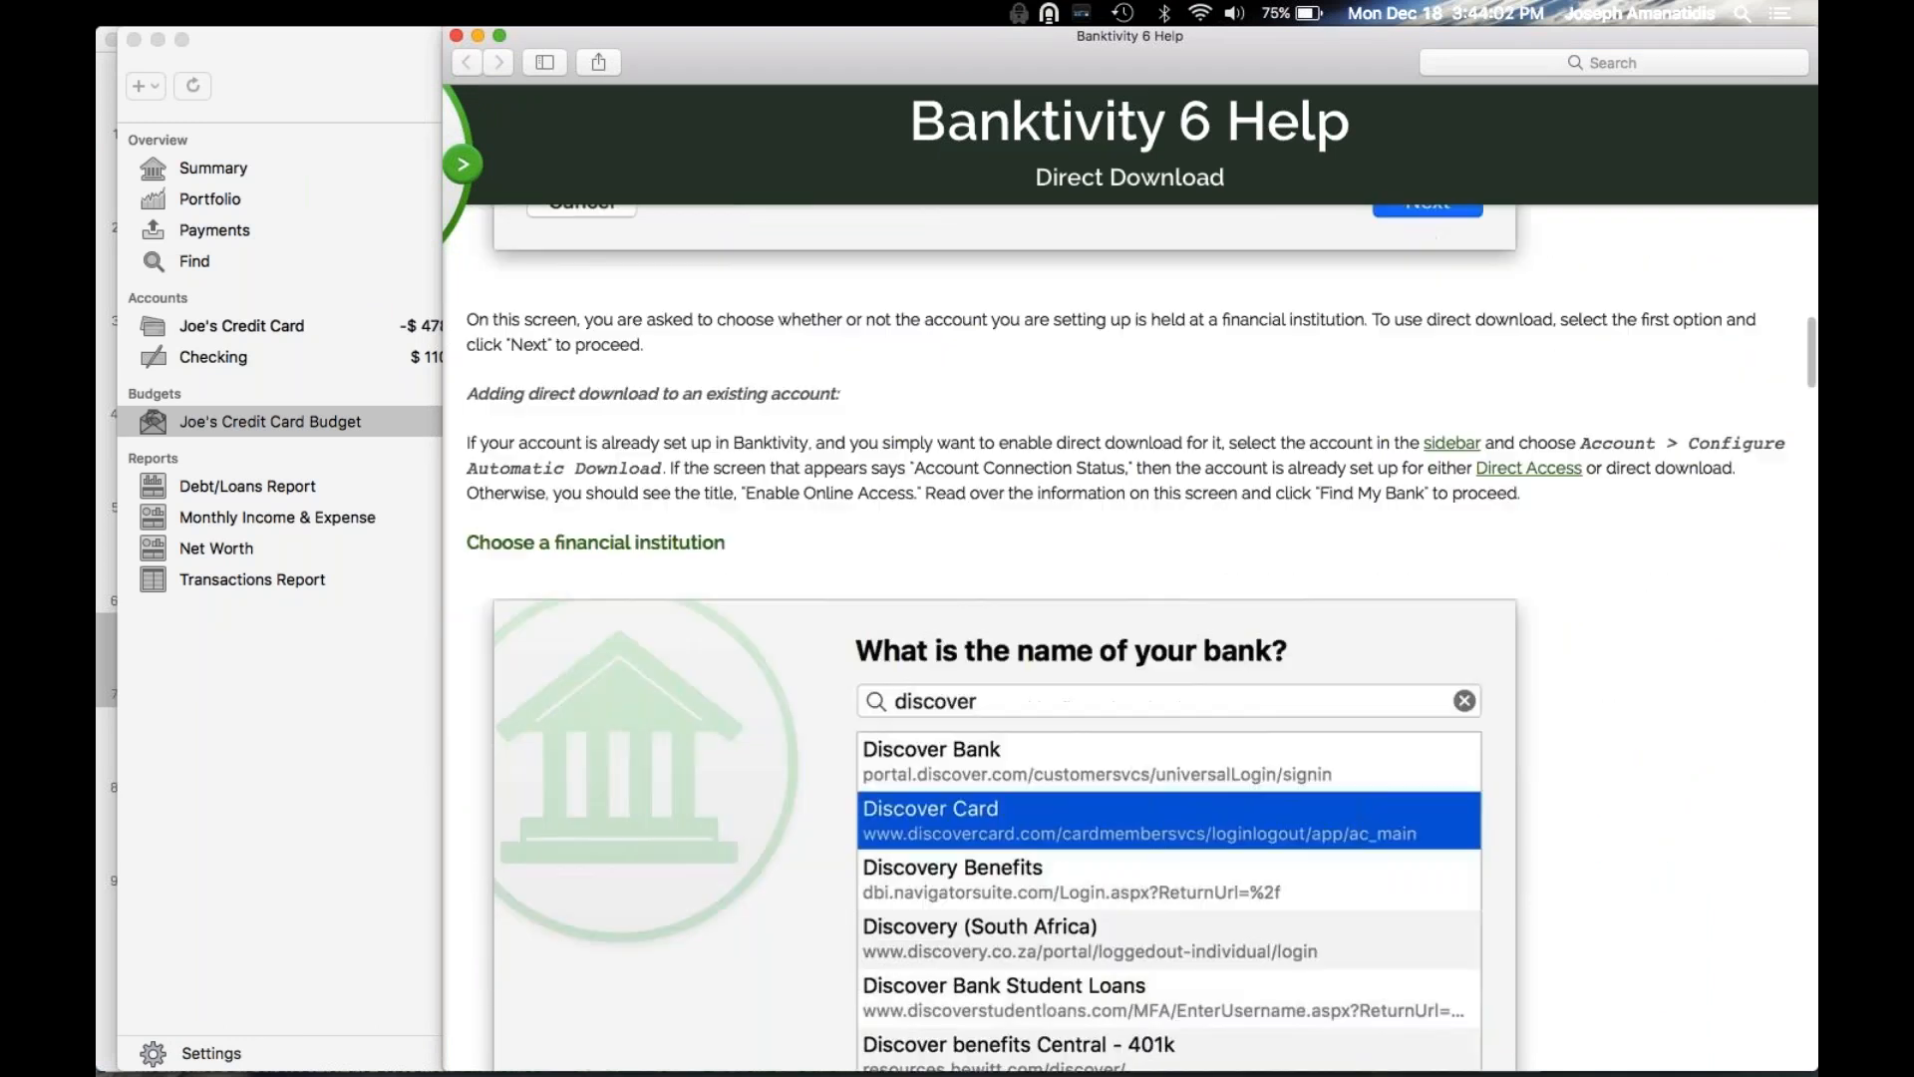
{"action": "scroll", "coordinate": [1143, 638], "scroll_direction": "up", "scroll_amount": 13}
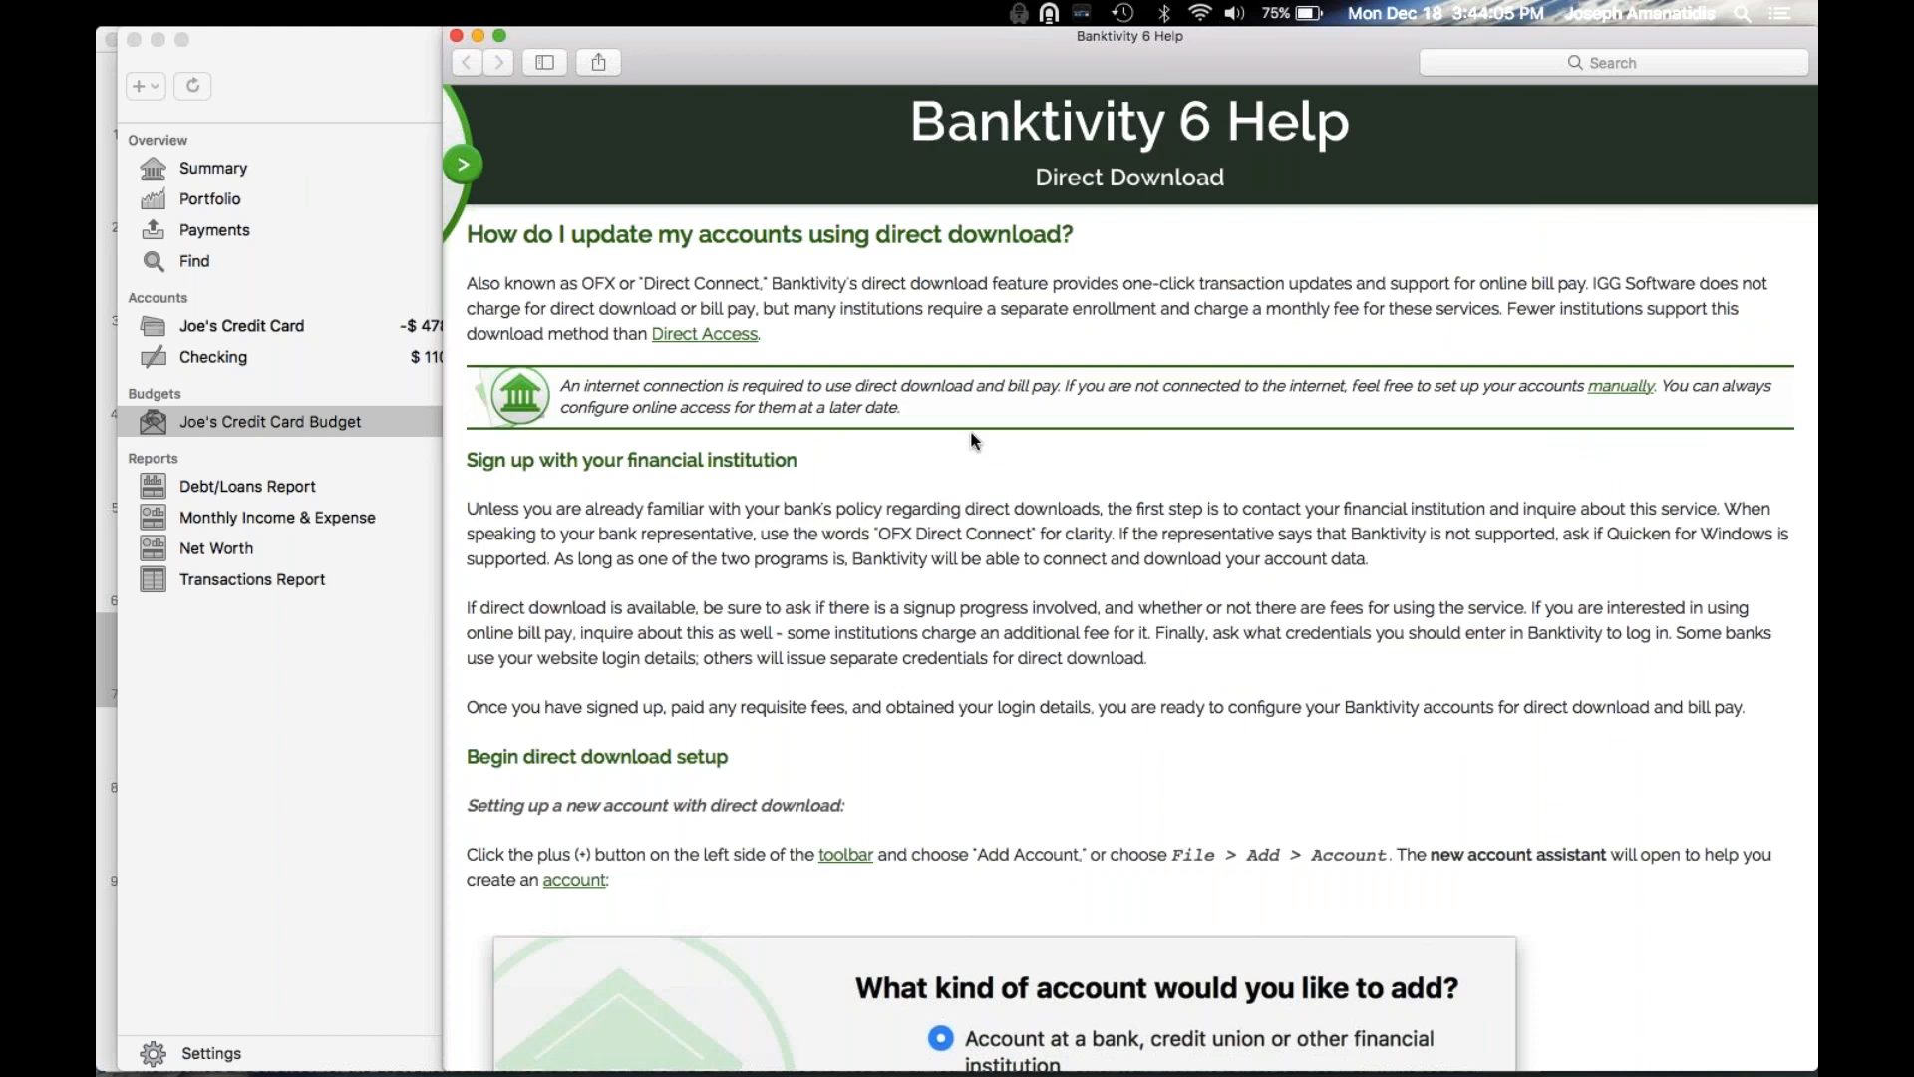
{"action": "scroll", "coordinate": [972, 440], "scroll_direction": "down", "scroll_amount": 15}
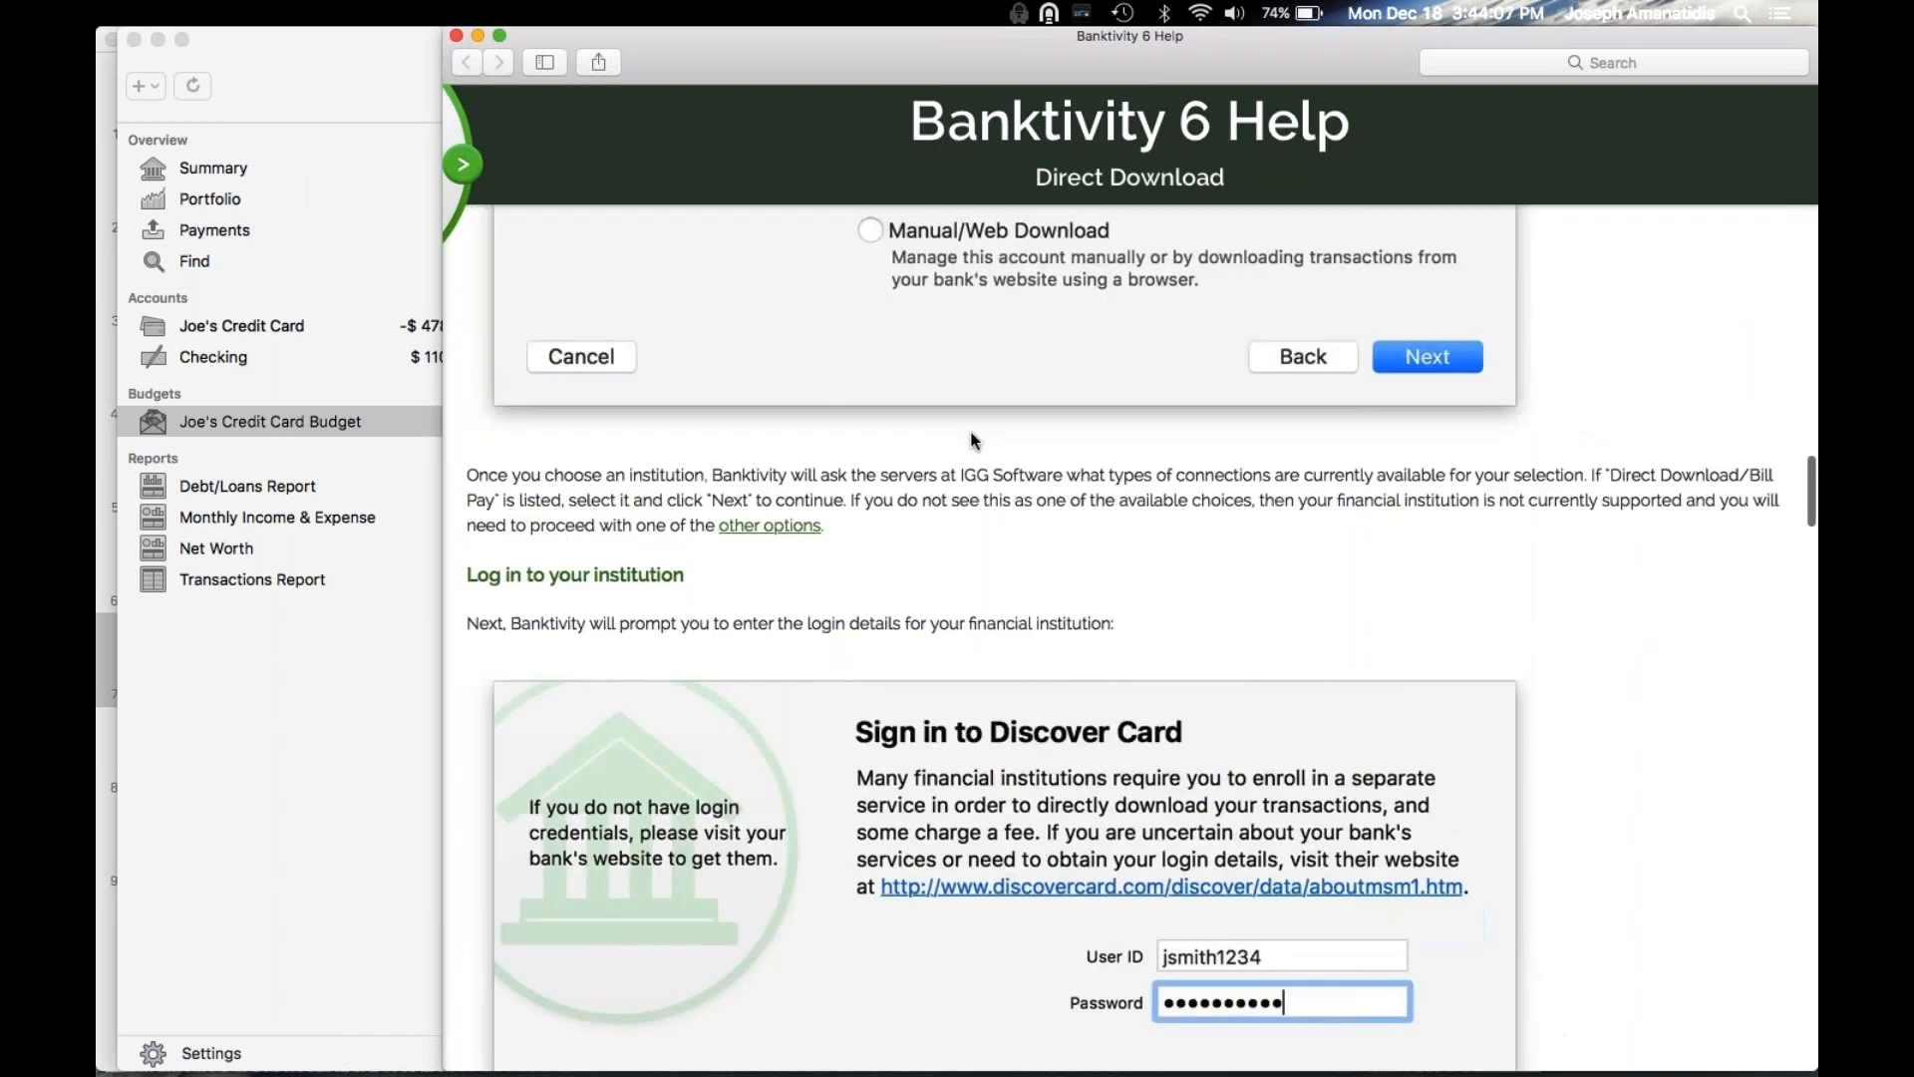
{"action": "scroll", "coordinate": [975, 440], "scroll_direction": "down", "scroll_amount": 20}
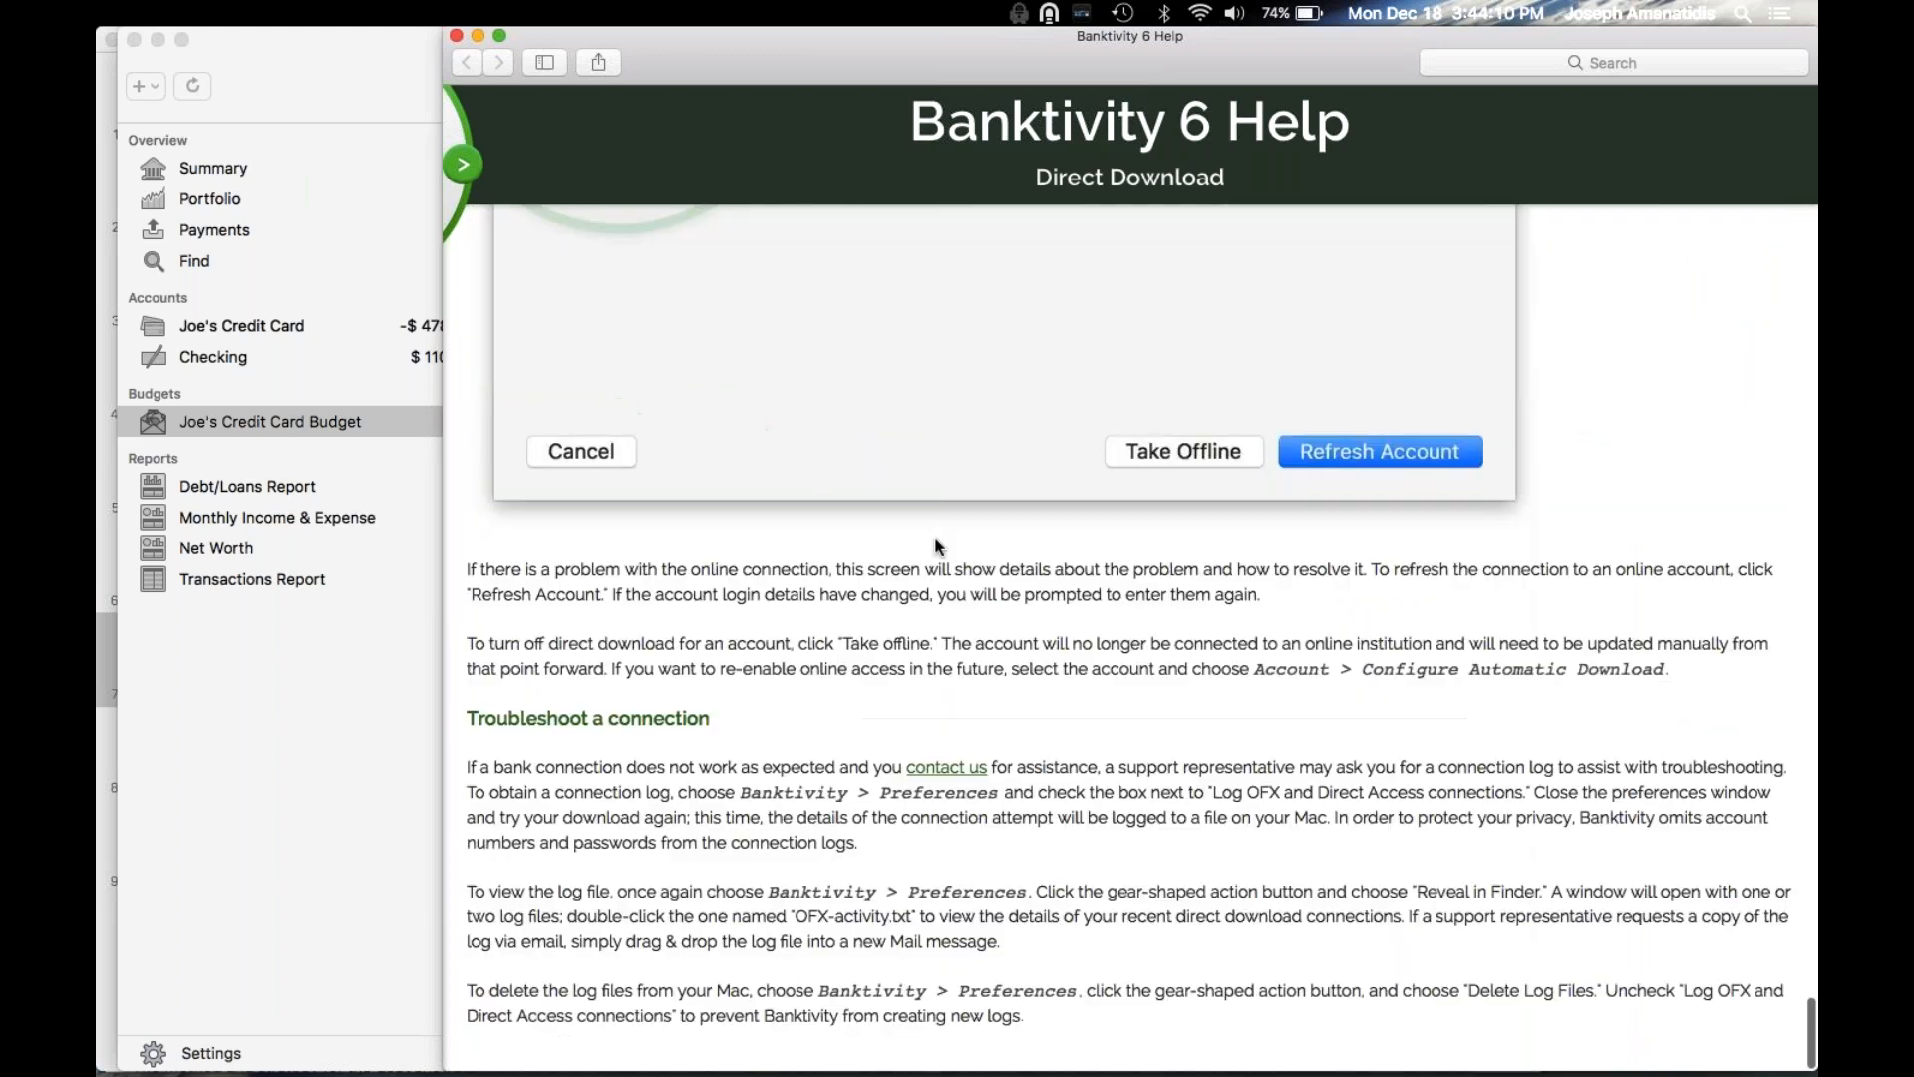
{"action": "scroll", "coordinate": [897, 449], "scroll_direction": "up", "scroll_amount": 10}
Open the Online Bill Pay topic from the "Bill Pay" help search
{"action": "key", "text": "super+Tab"}
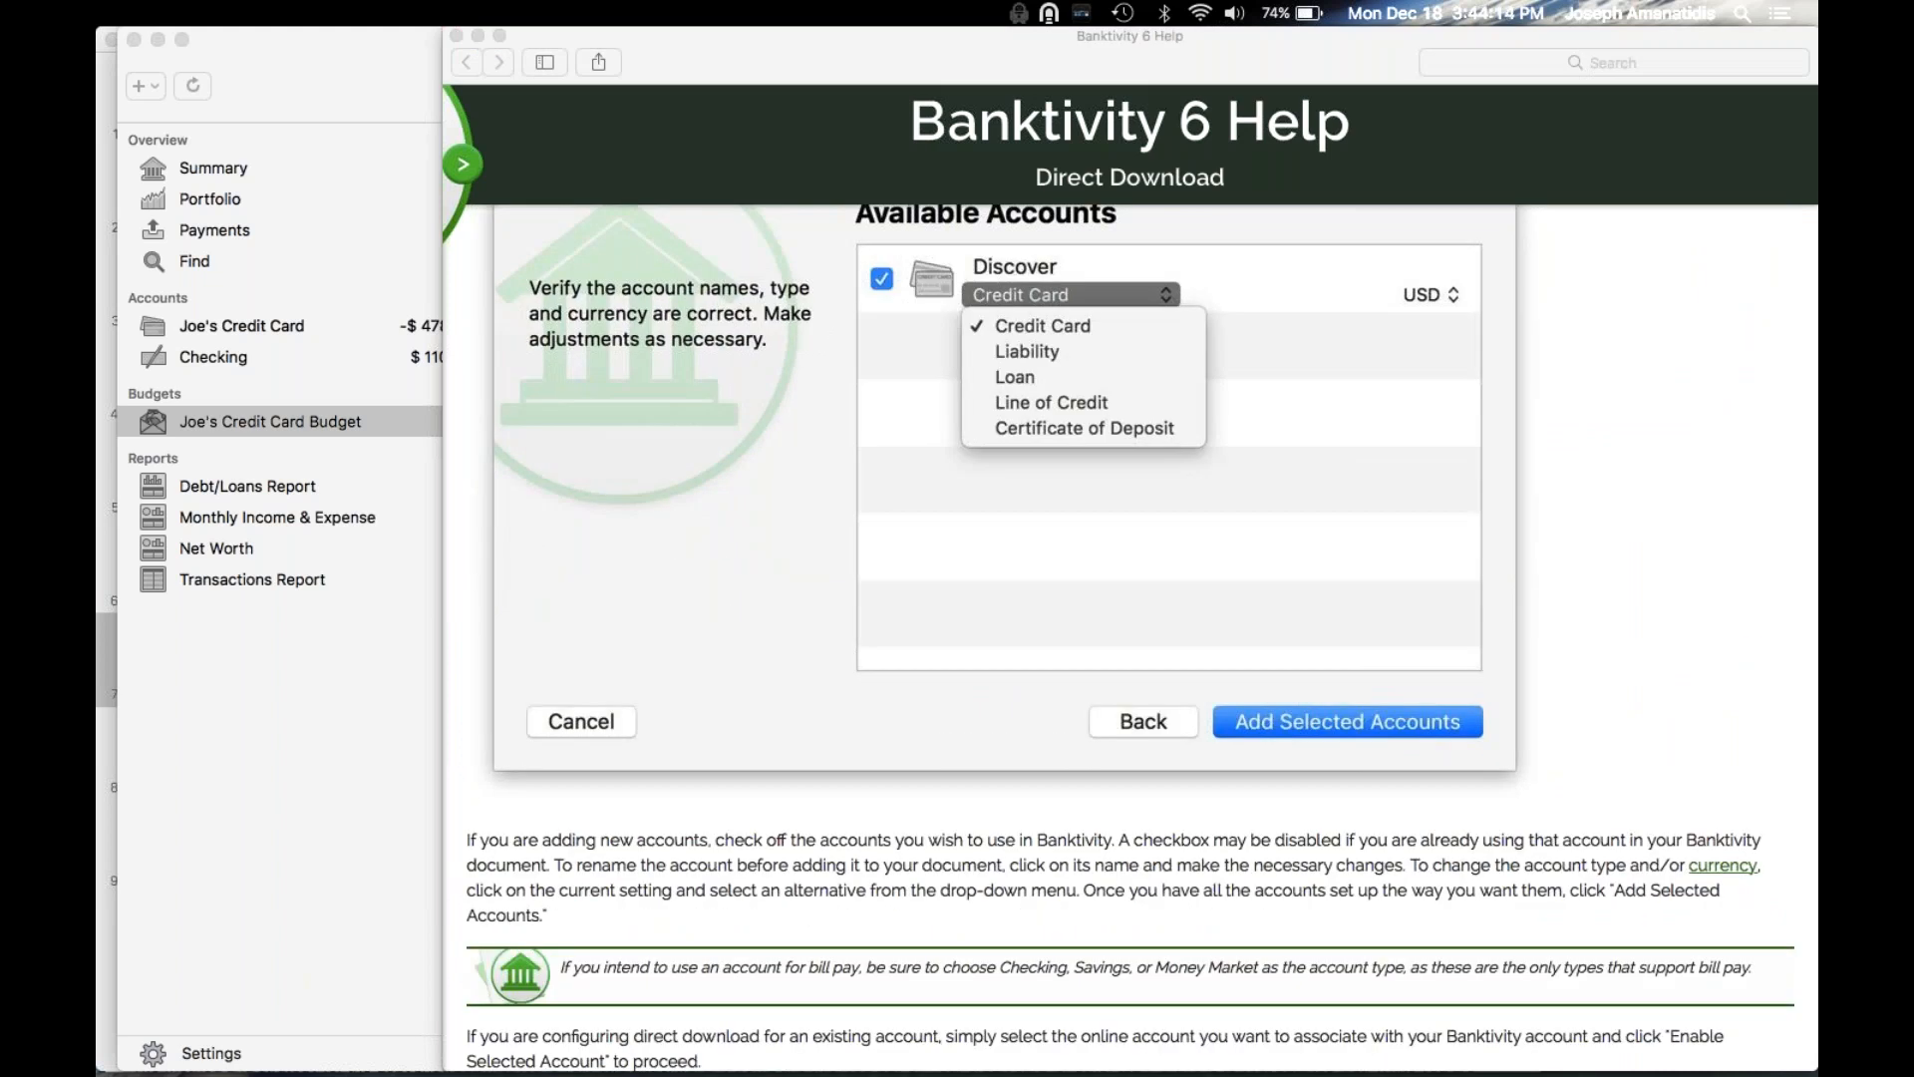
{"action": "left_click", "coordinate": [607, 143]}
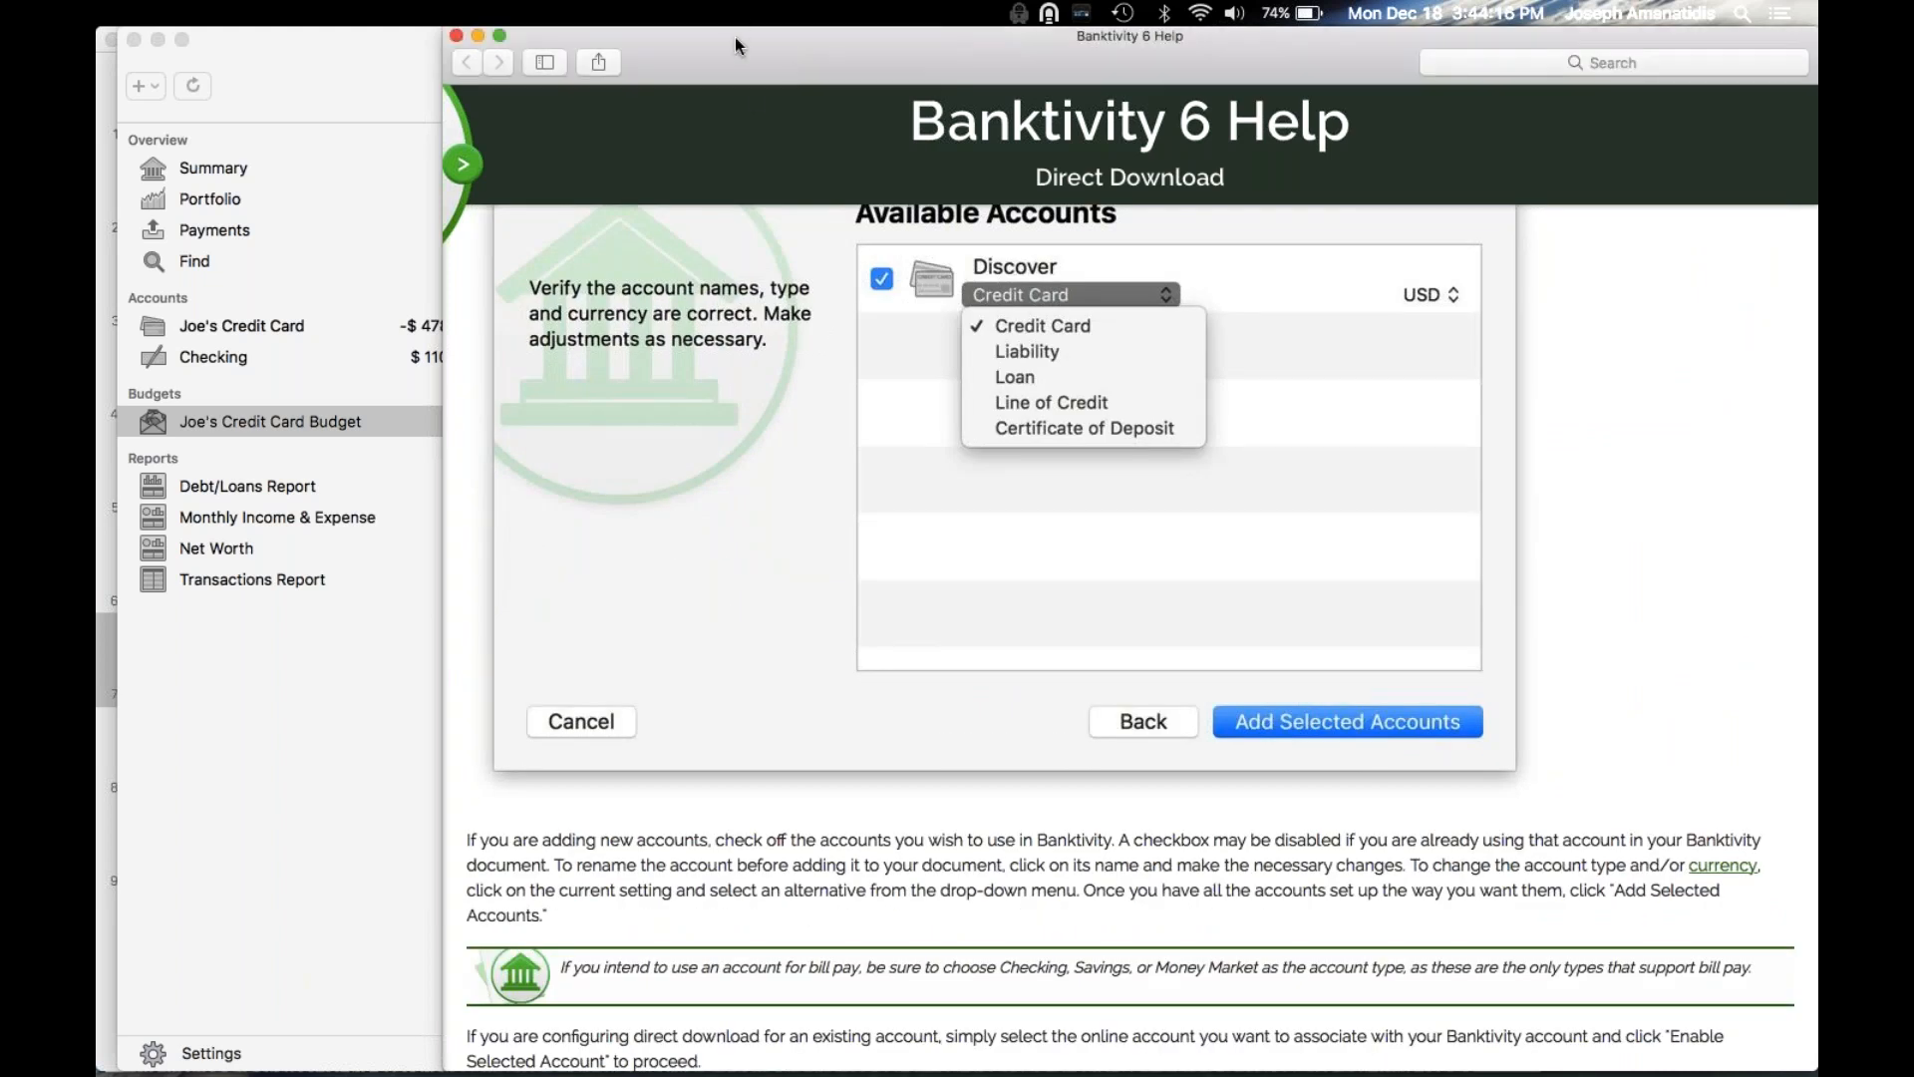
{"action": "key", "text": "super+Tab"}
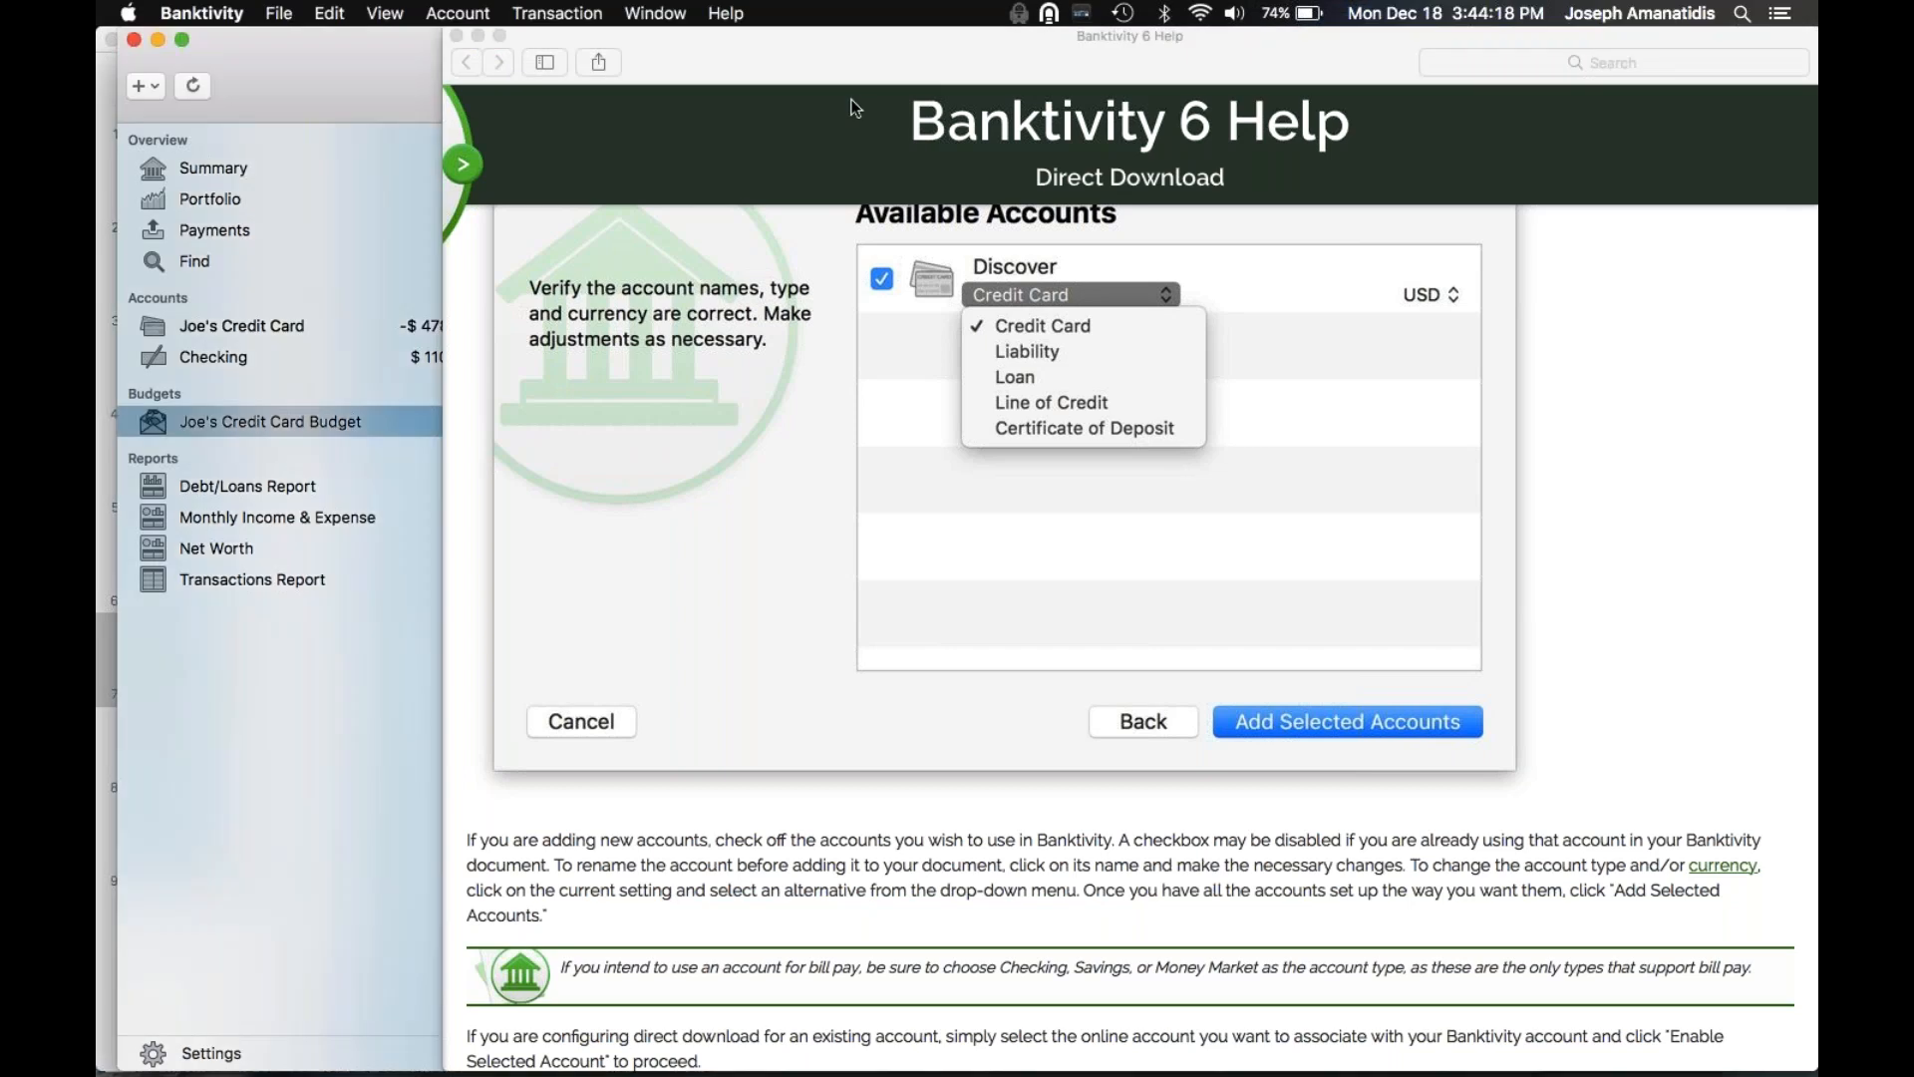
{"action": "left_click", "coordinate": [726, 12]}
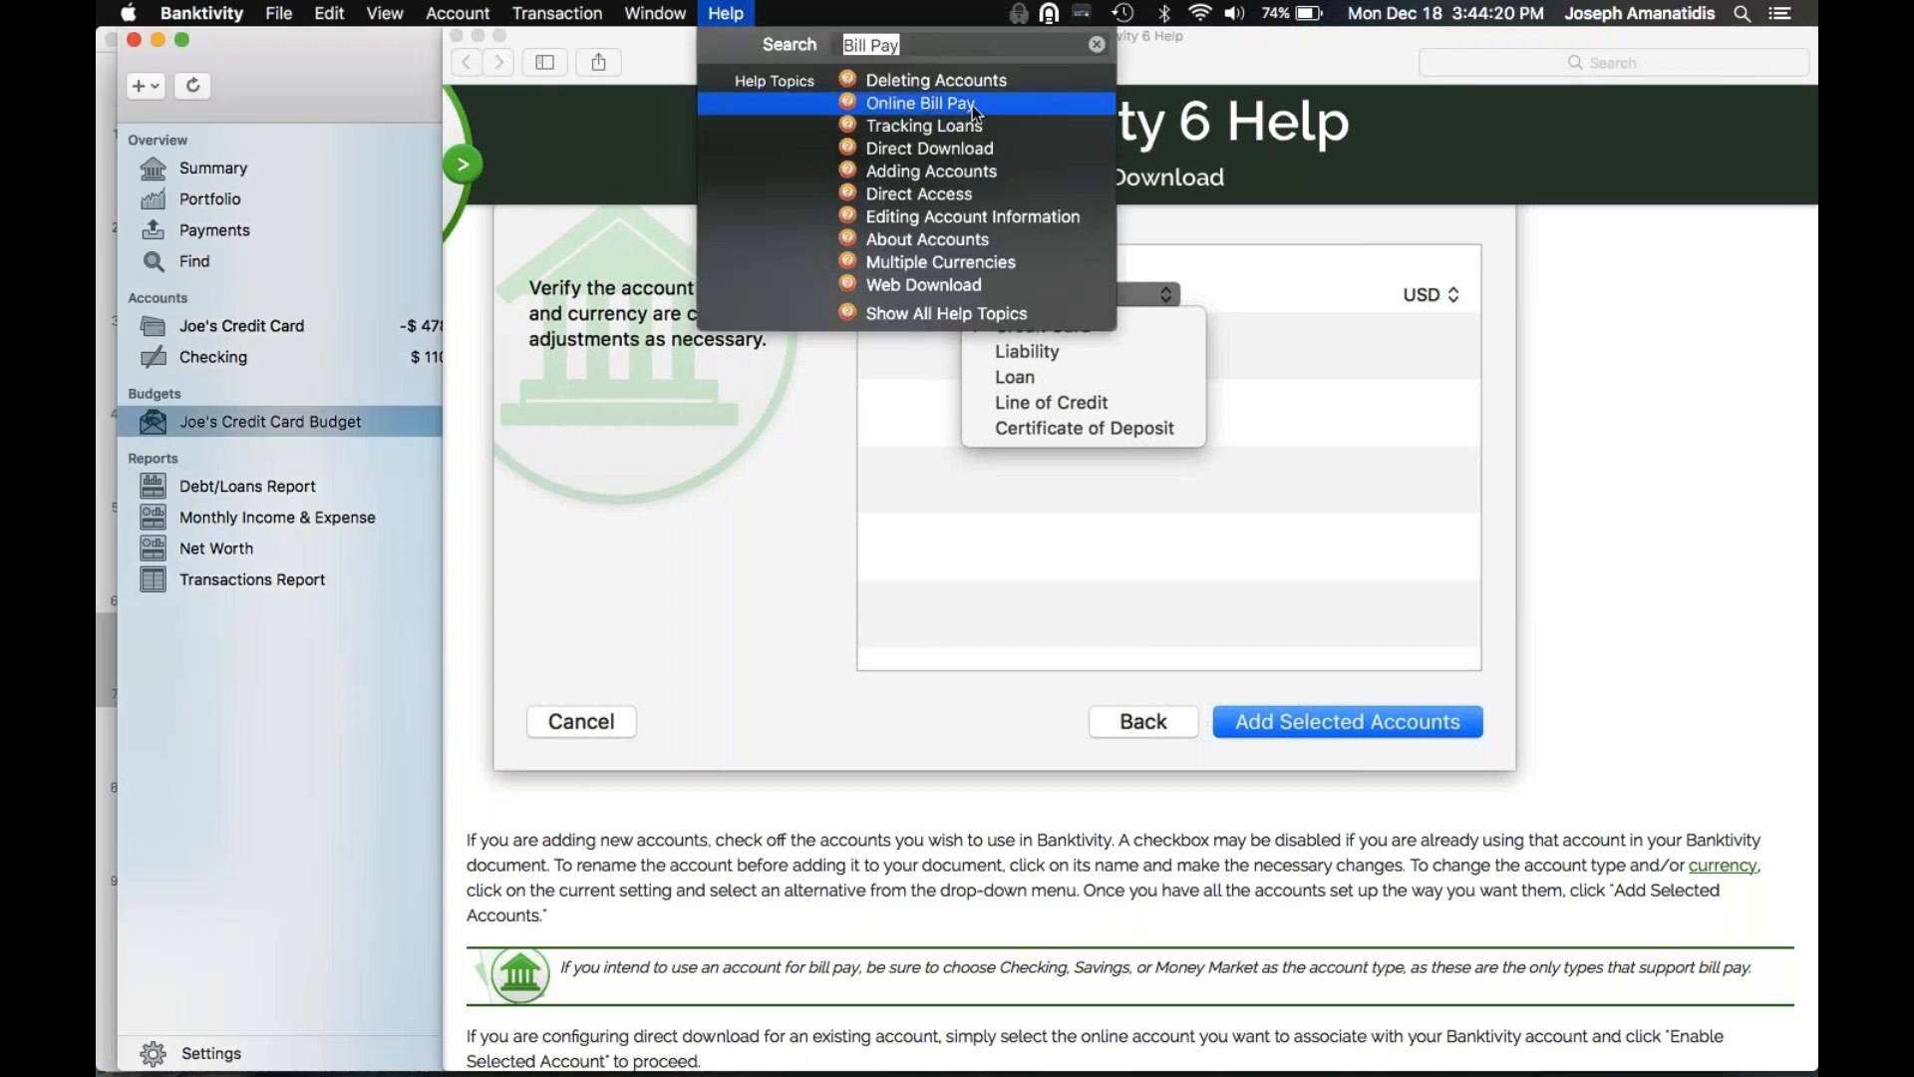
{"action": "left_click", "coordinate": [921, 103]}
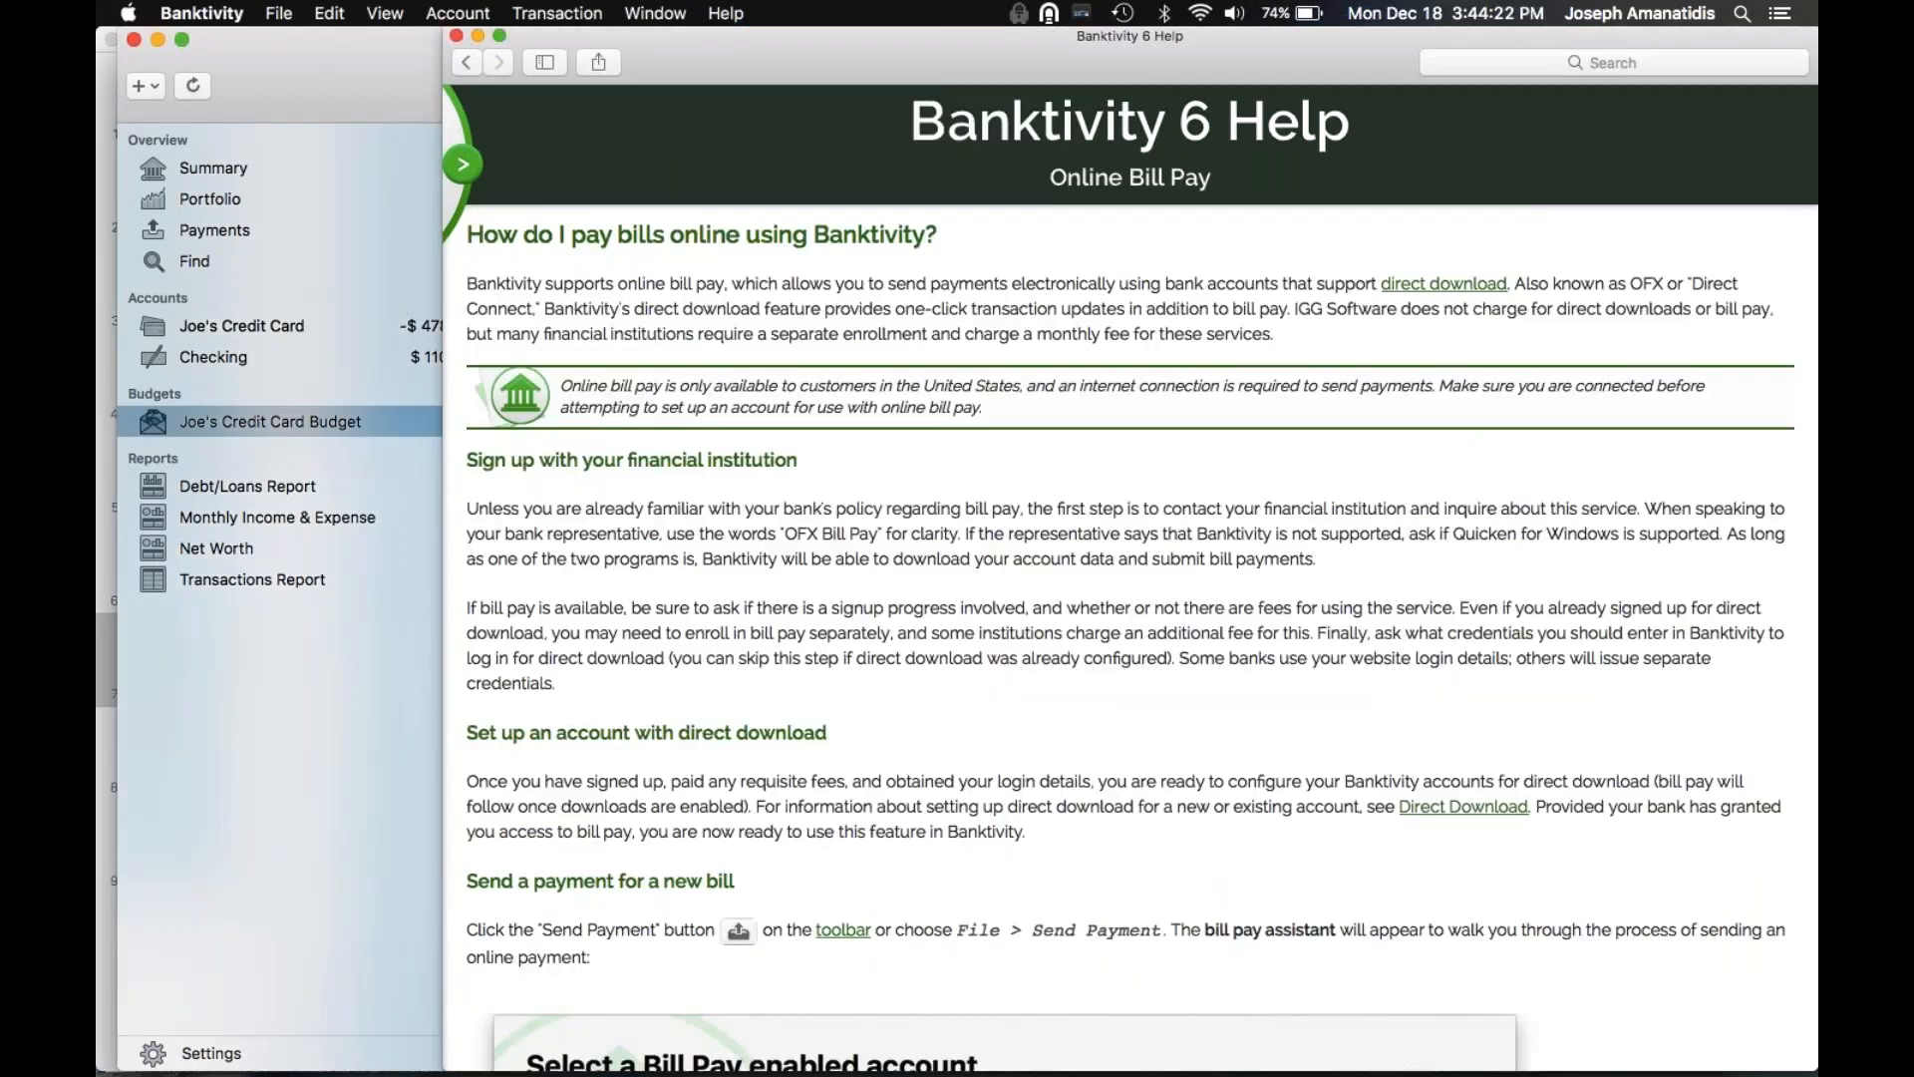
Read the Online Bill Pay help page on enrolling, entering payment details and identifying the payee, then return to the budget
{"action": "scroll", "coordinate": [1130, 638], "scroll_direction": "down", "scroll_amount": 3}
{"action": "scroll", "coordinate": [1129, 639], "scroll_direction": "down", "scroll_amount": 10}
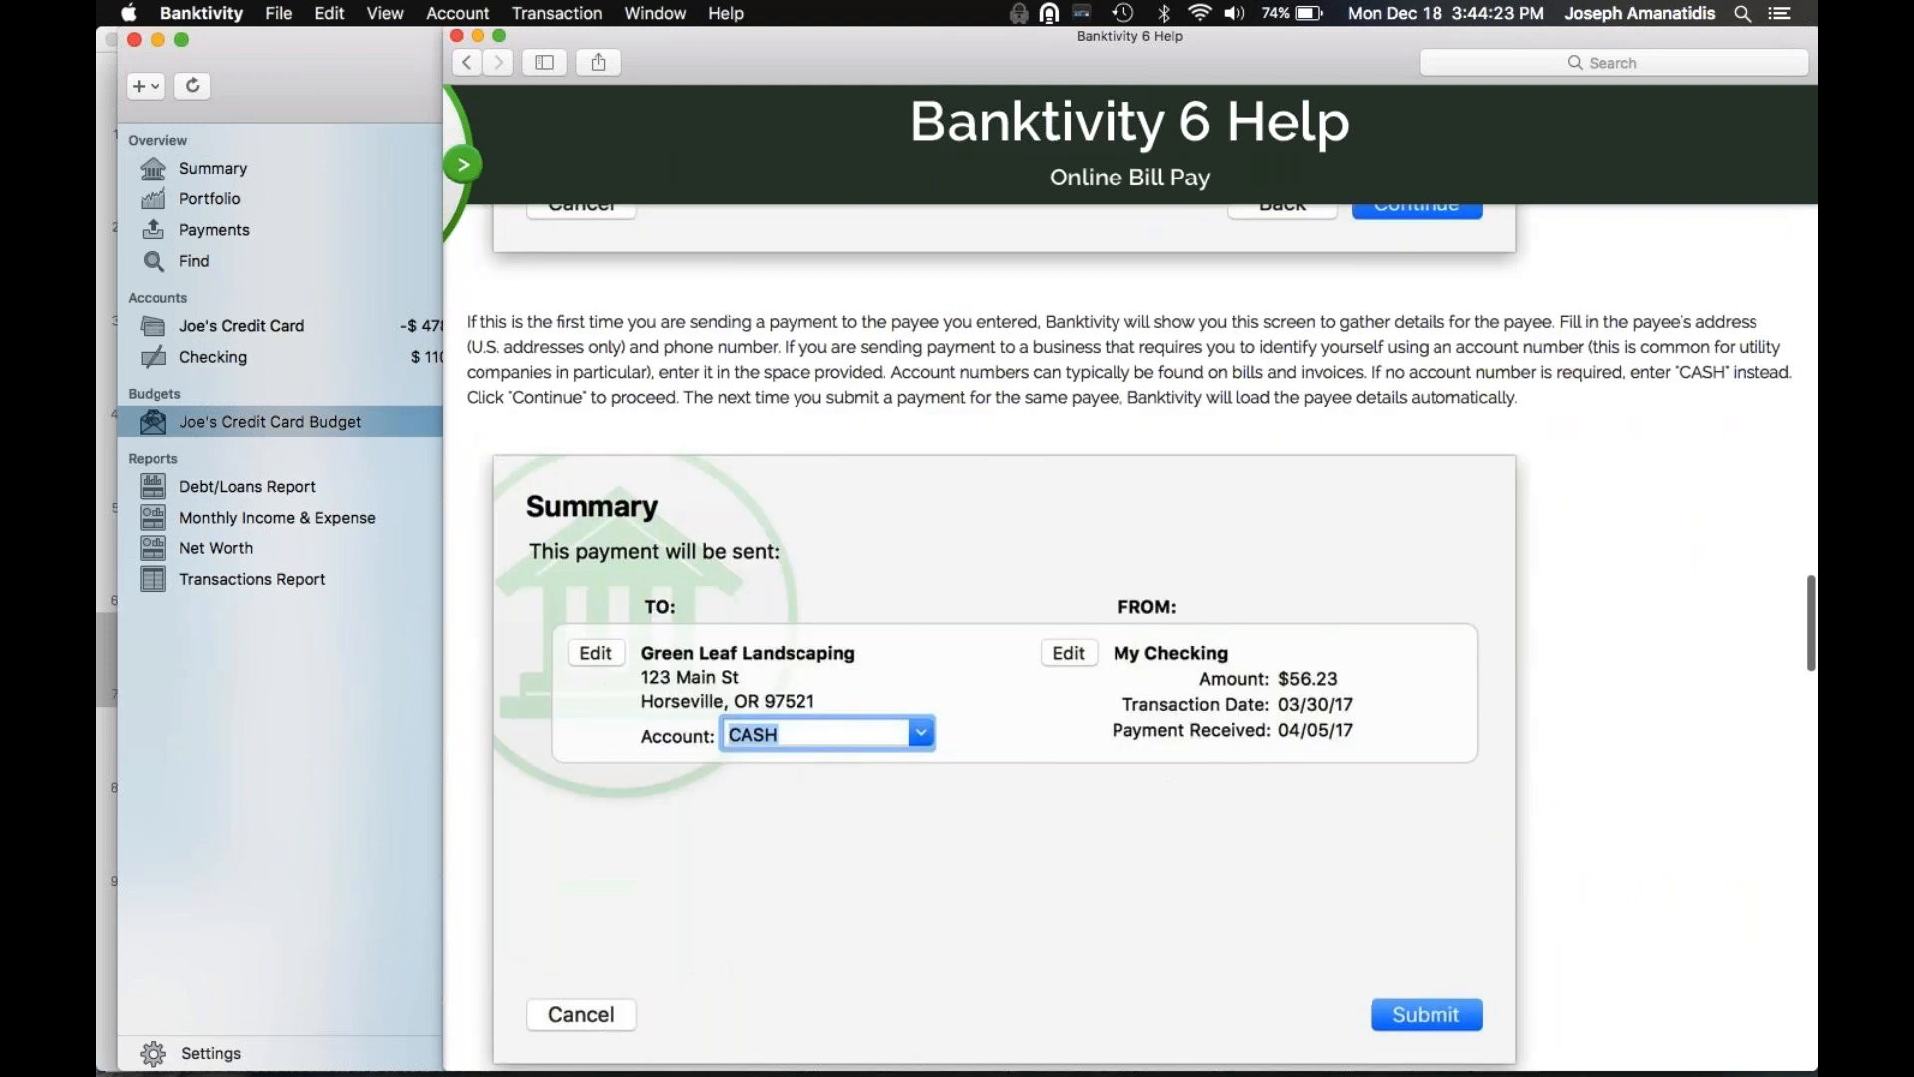
{"action": "scroll", "coordinate": [1129, 638], "scroll_direction": "up", "scroll_amount": 15}
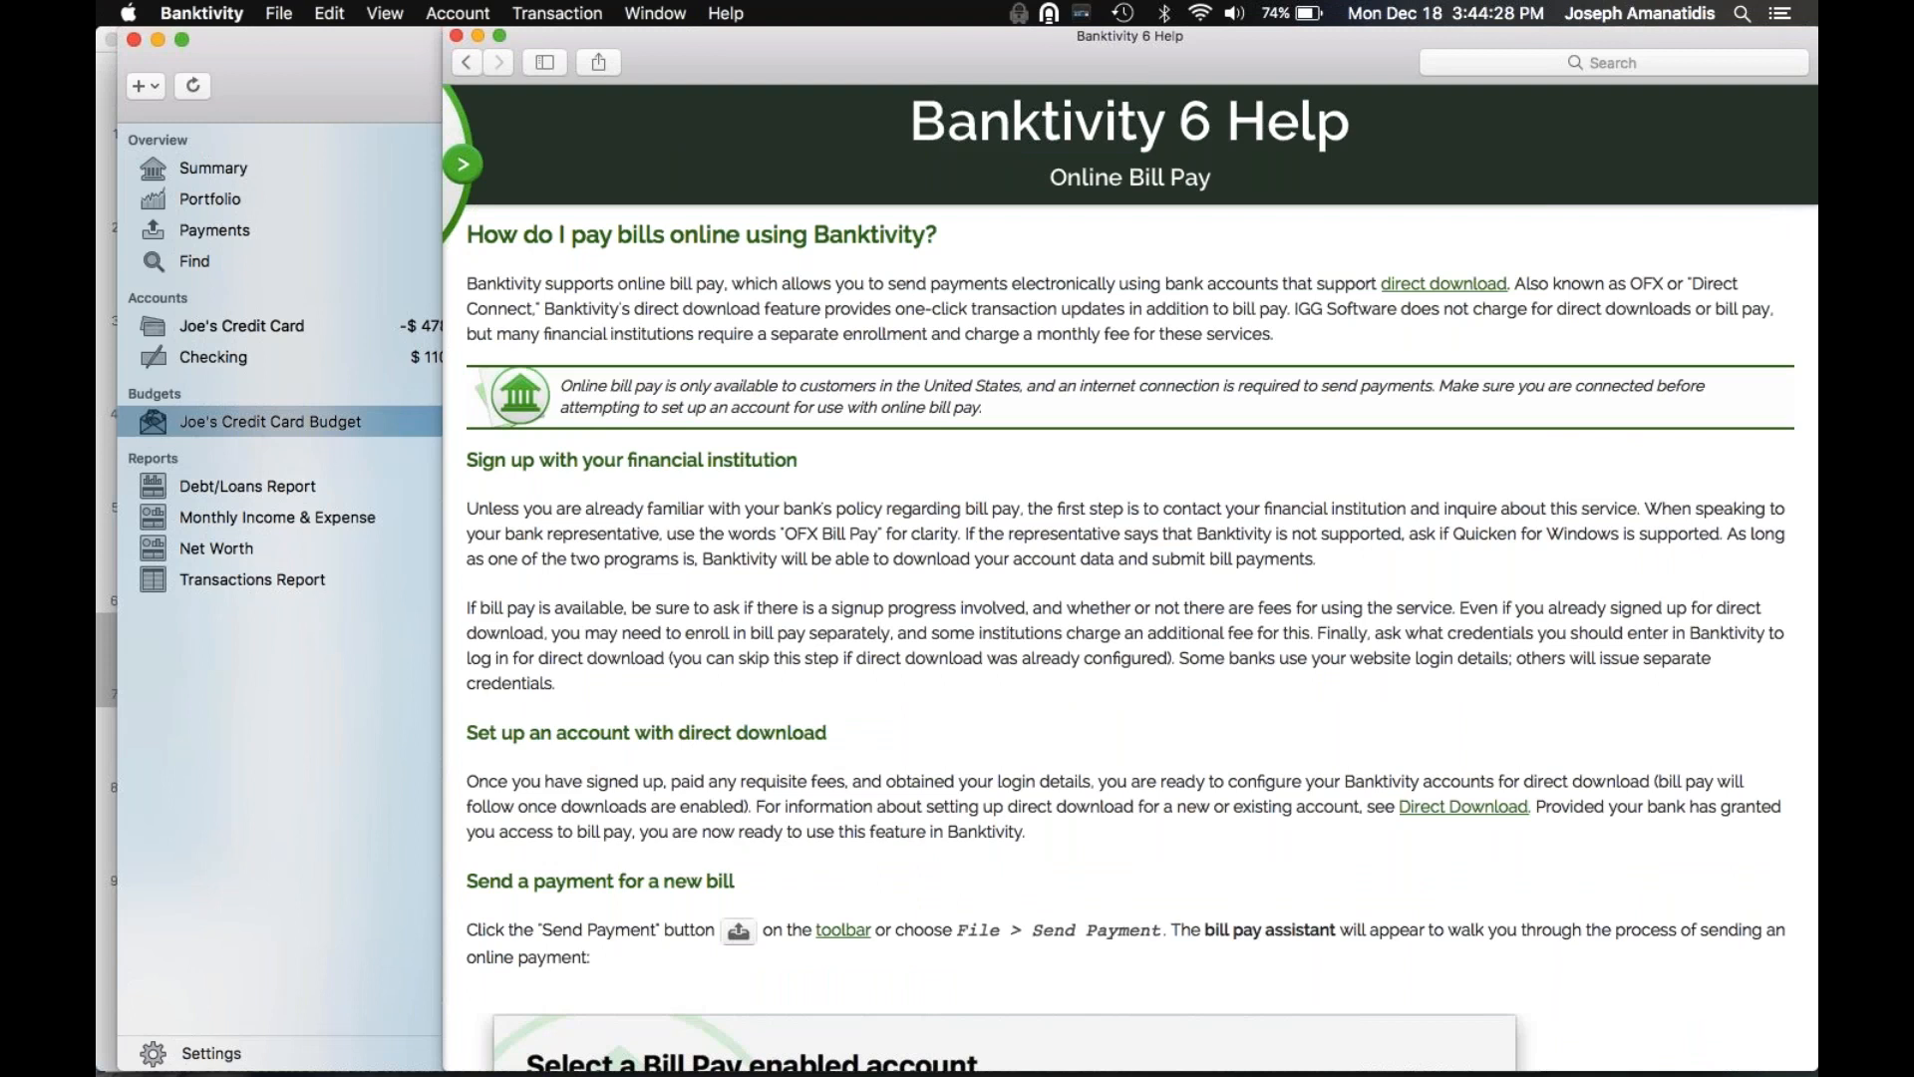
{"action": "scroll", "coordinate": [697, 588], "scroll_direction": "down", "scroll_amount": 6}
{"action": "scroll", "coordinate": [811, 596], "scroll_direction": "down", "scroll_amount": 6}
{"action": "scroll", "coordinate": [812, 596], "scroll_direction": "down", "scroll_amount": 5}
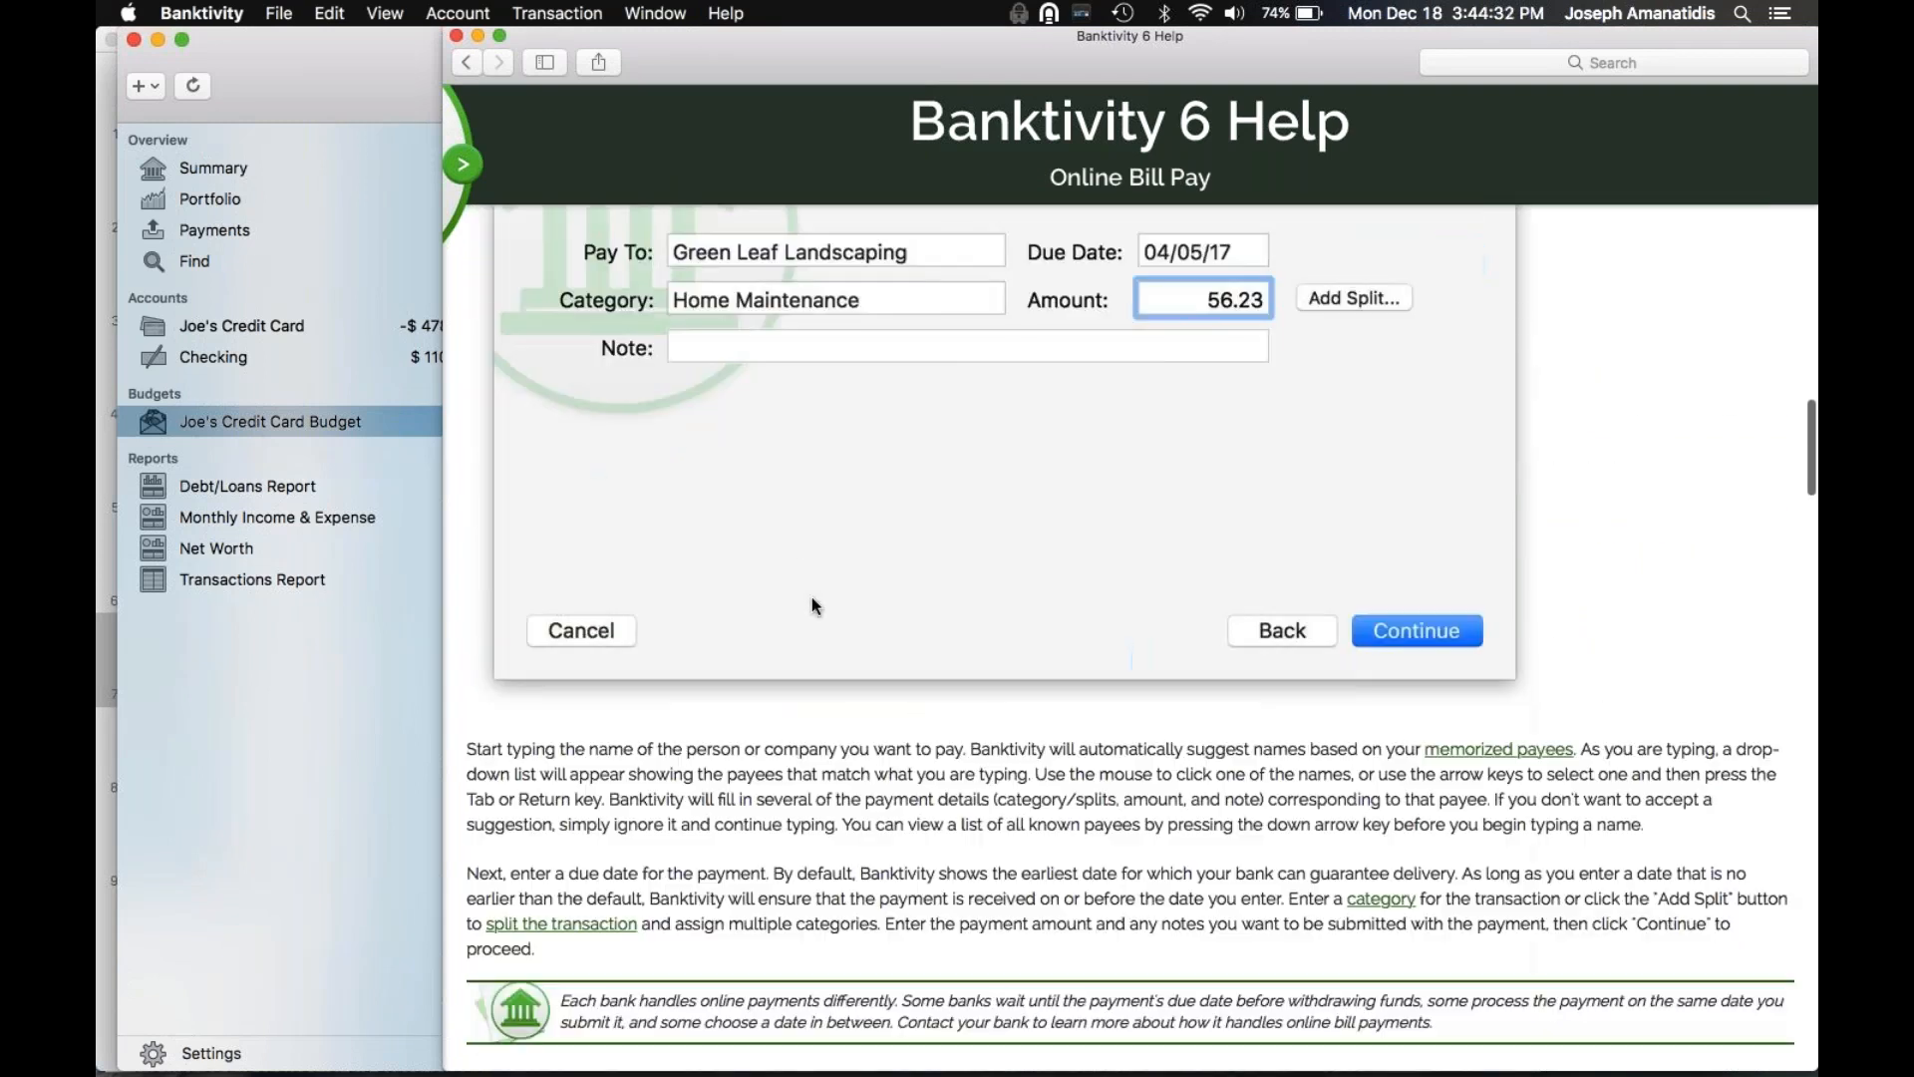
{"action": "scroll", "coordinate": [727, 326], "scroll_direction": "up", "scroll_amount": 1}
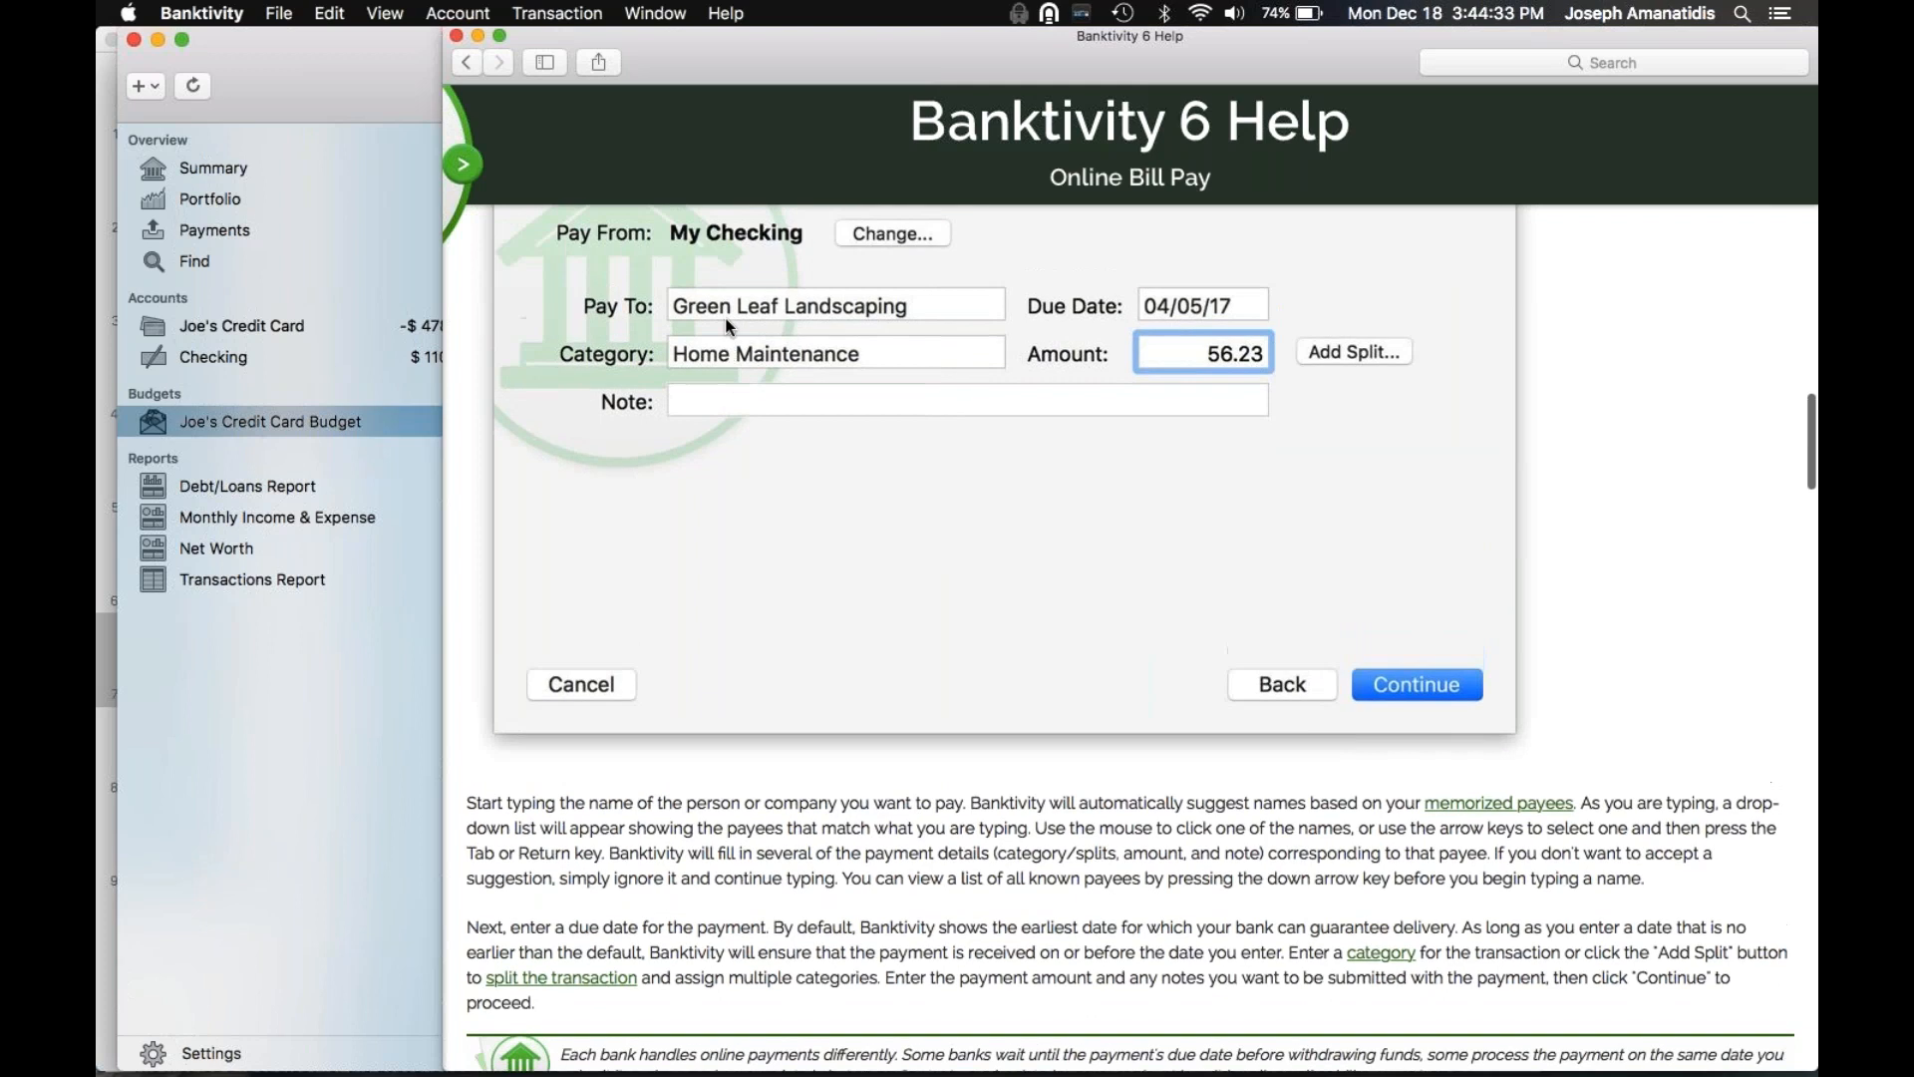
{"action": "scroll", "coordinate": [727, 326], "scroll_direction": "down", "scroll_amount": 15}
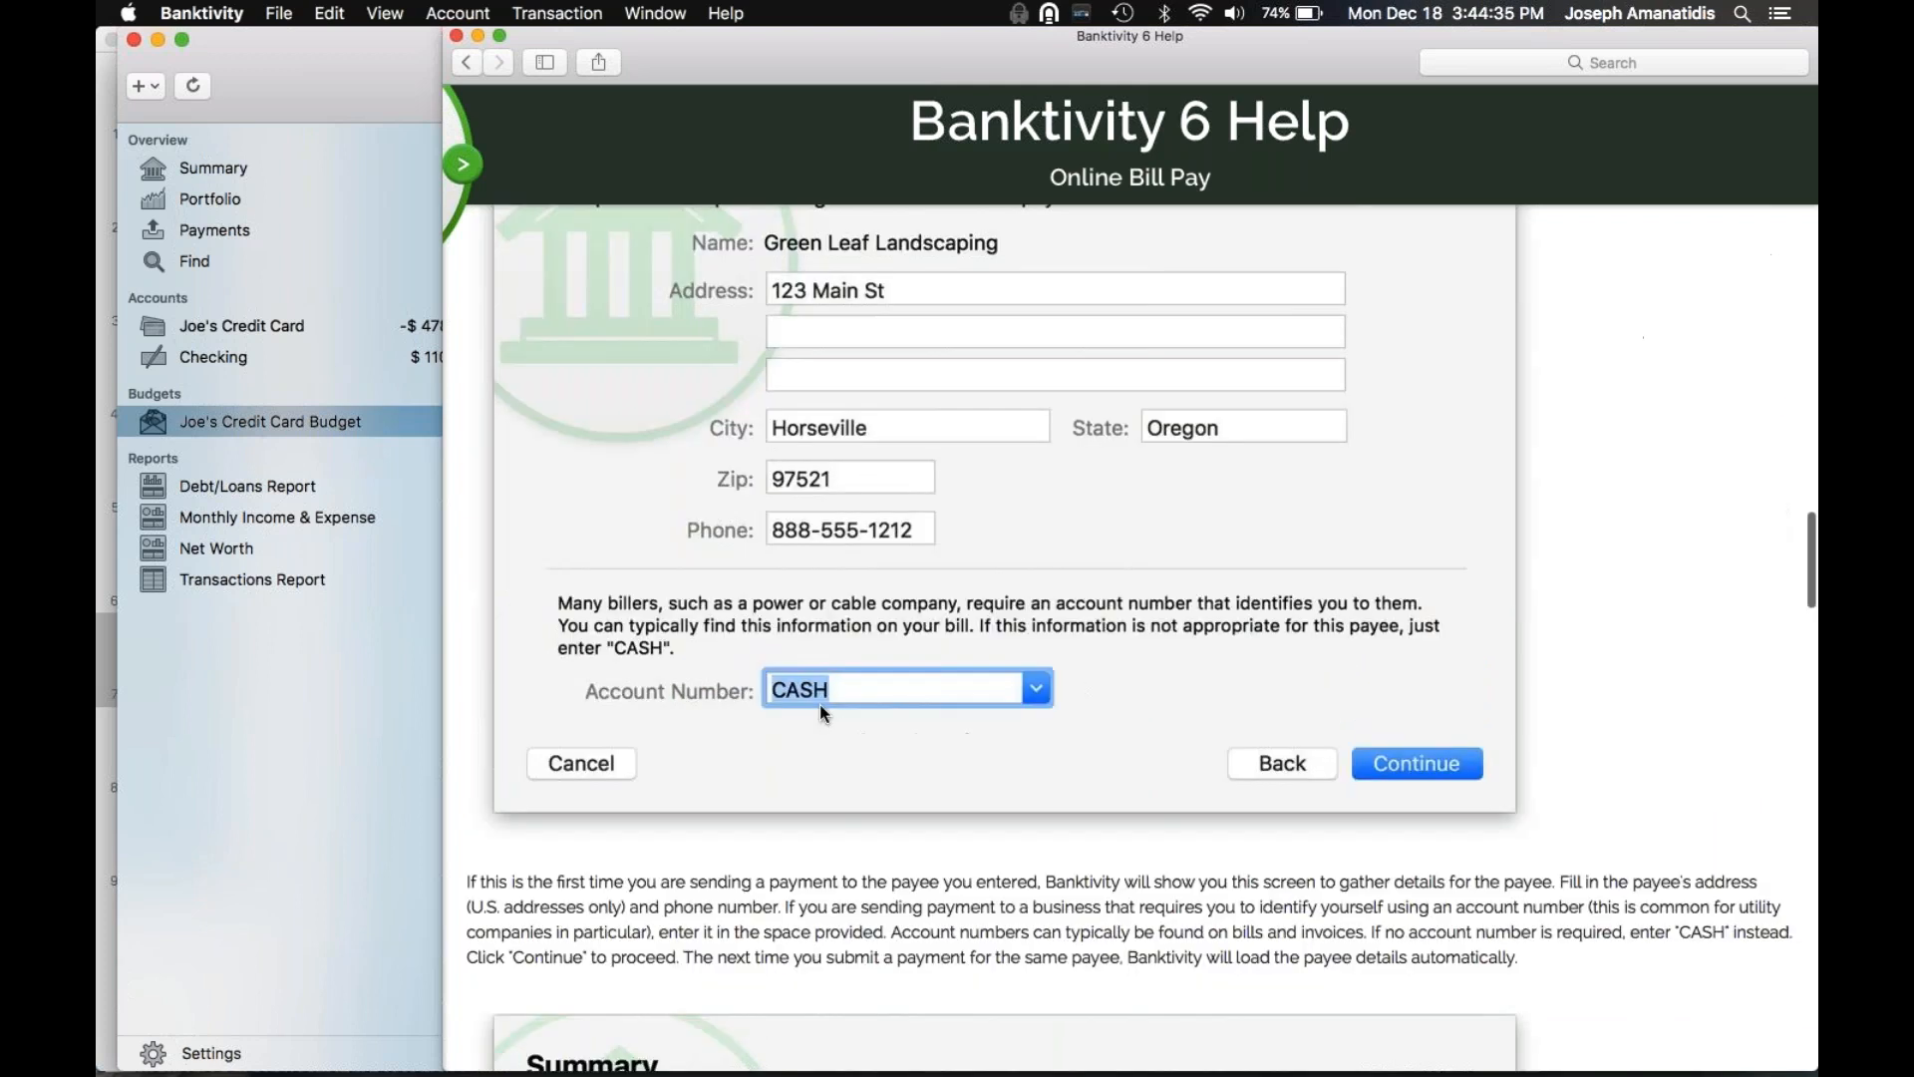
{"action": "scroll", "coordinate": [823, 712], "scroll_direction": "down", "scroll_amount": 6}
{"action": "left_click", "coordinate": [266, 98]}
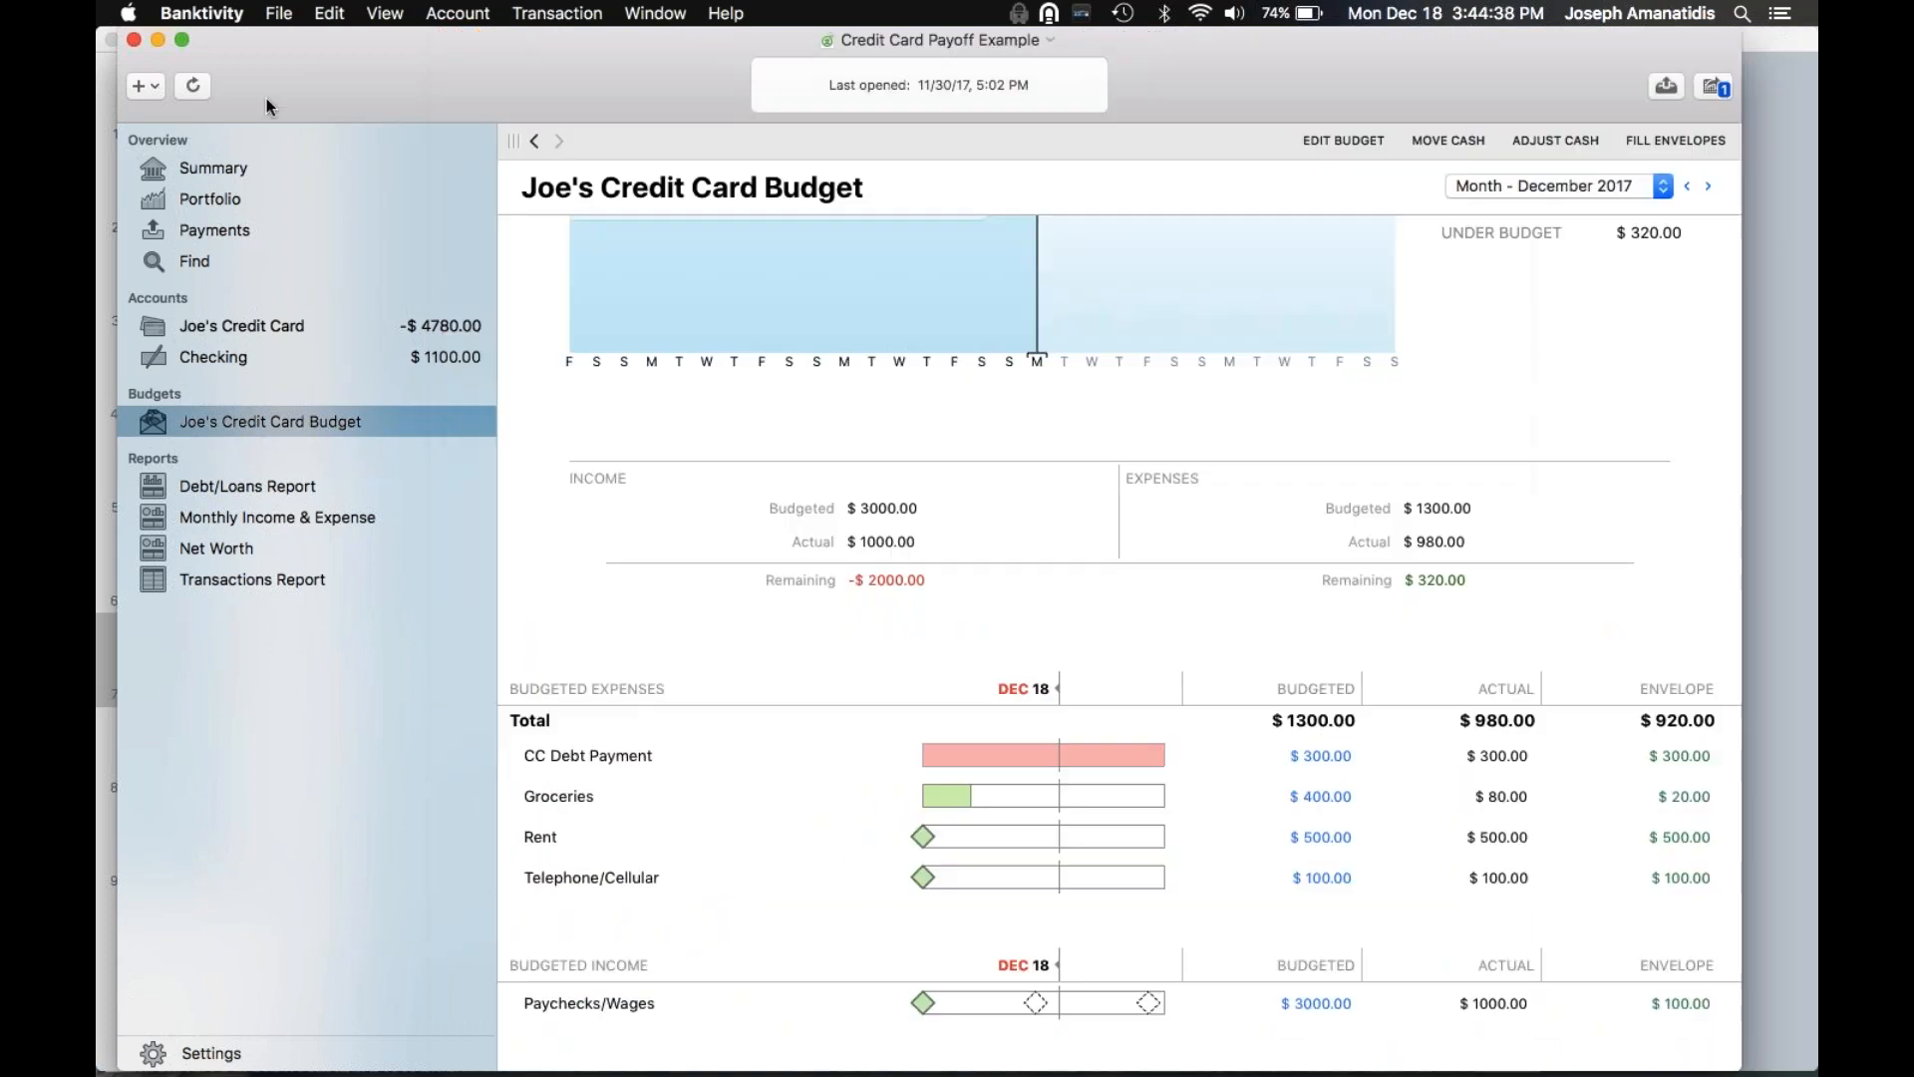
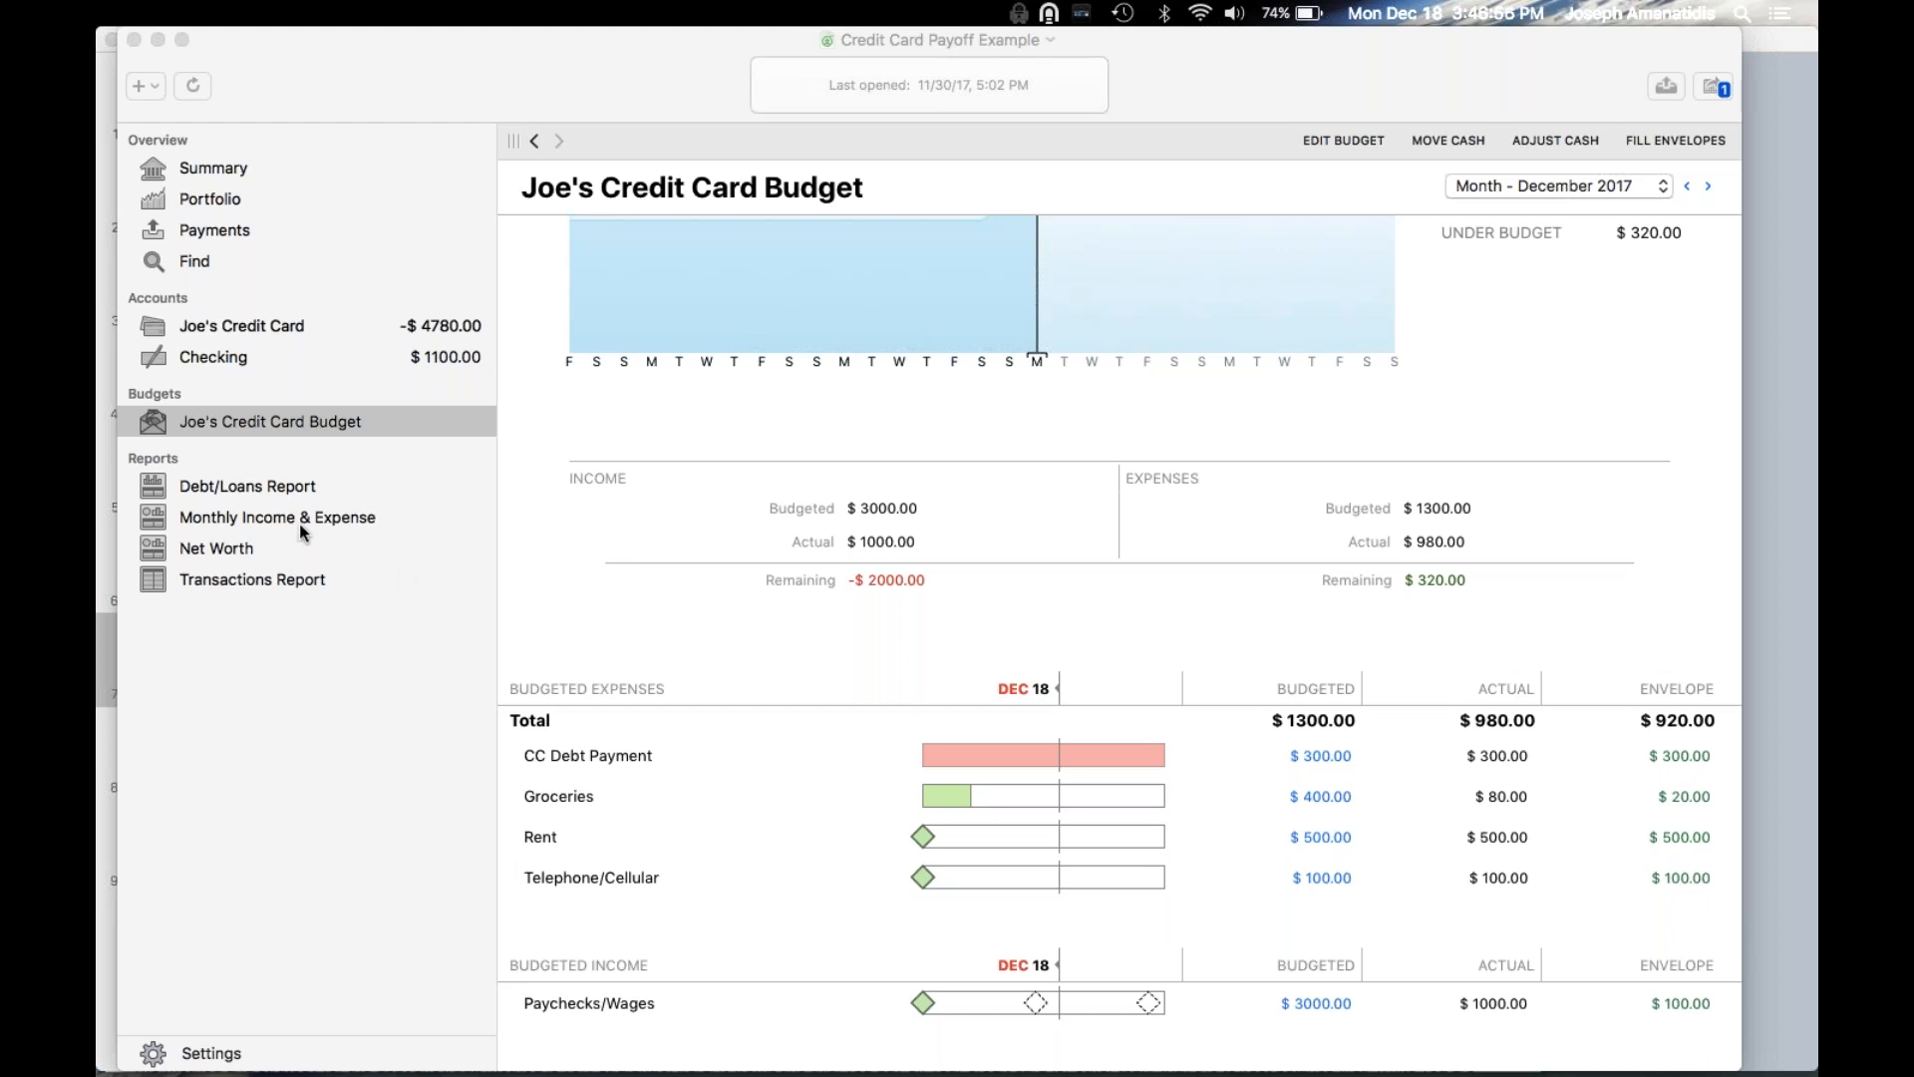
Switch to the Credit Card Paydown presentation in Keynote and show the Review slide
{"action": "left_click", "coordinate": [193, 420]}
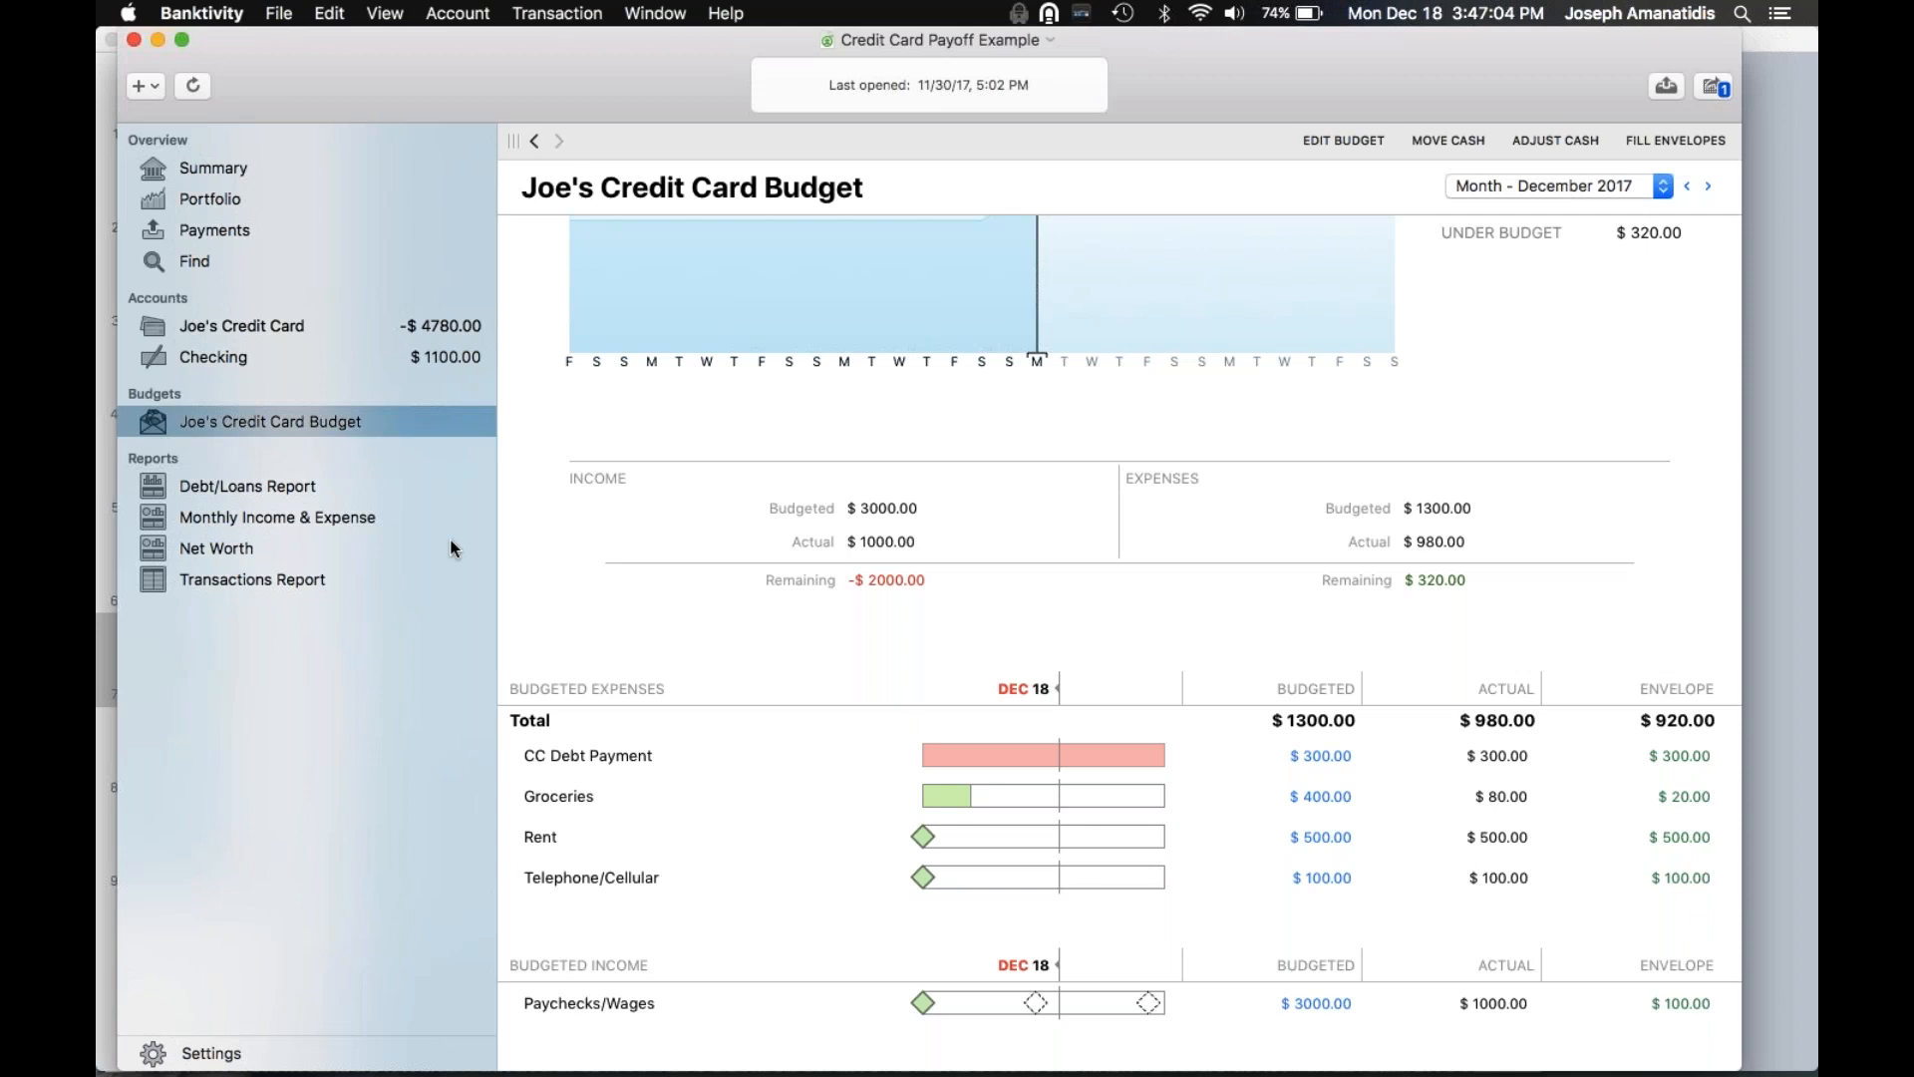
{"action": "key", "text": "super+Tab"}
{"action": "key", "text": "super+Tab"}
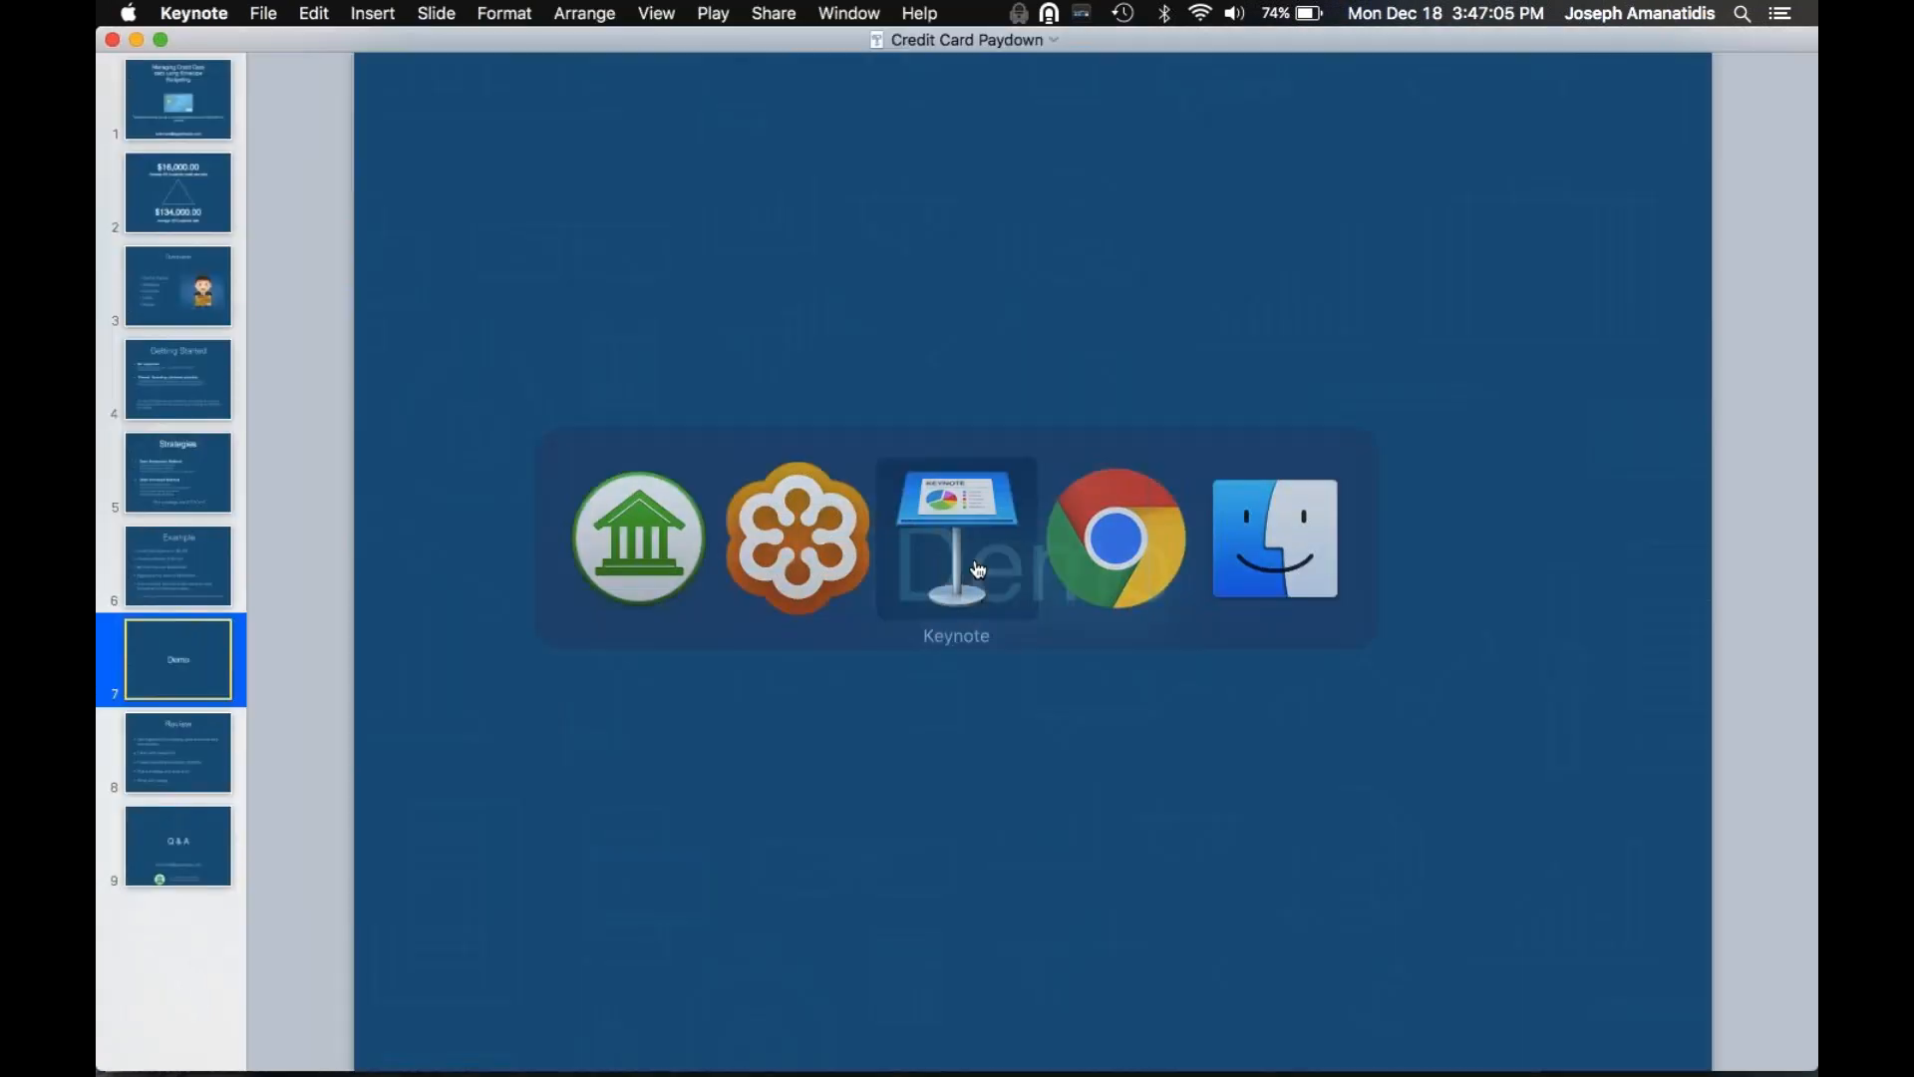
{"action": "left_click", "coordinate": [174, 780]}
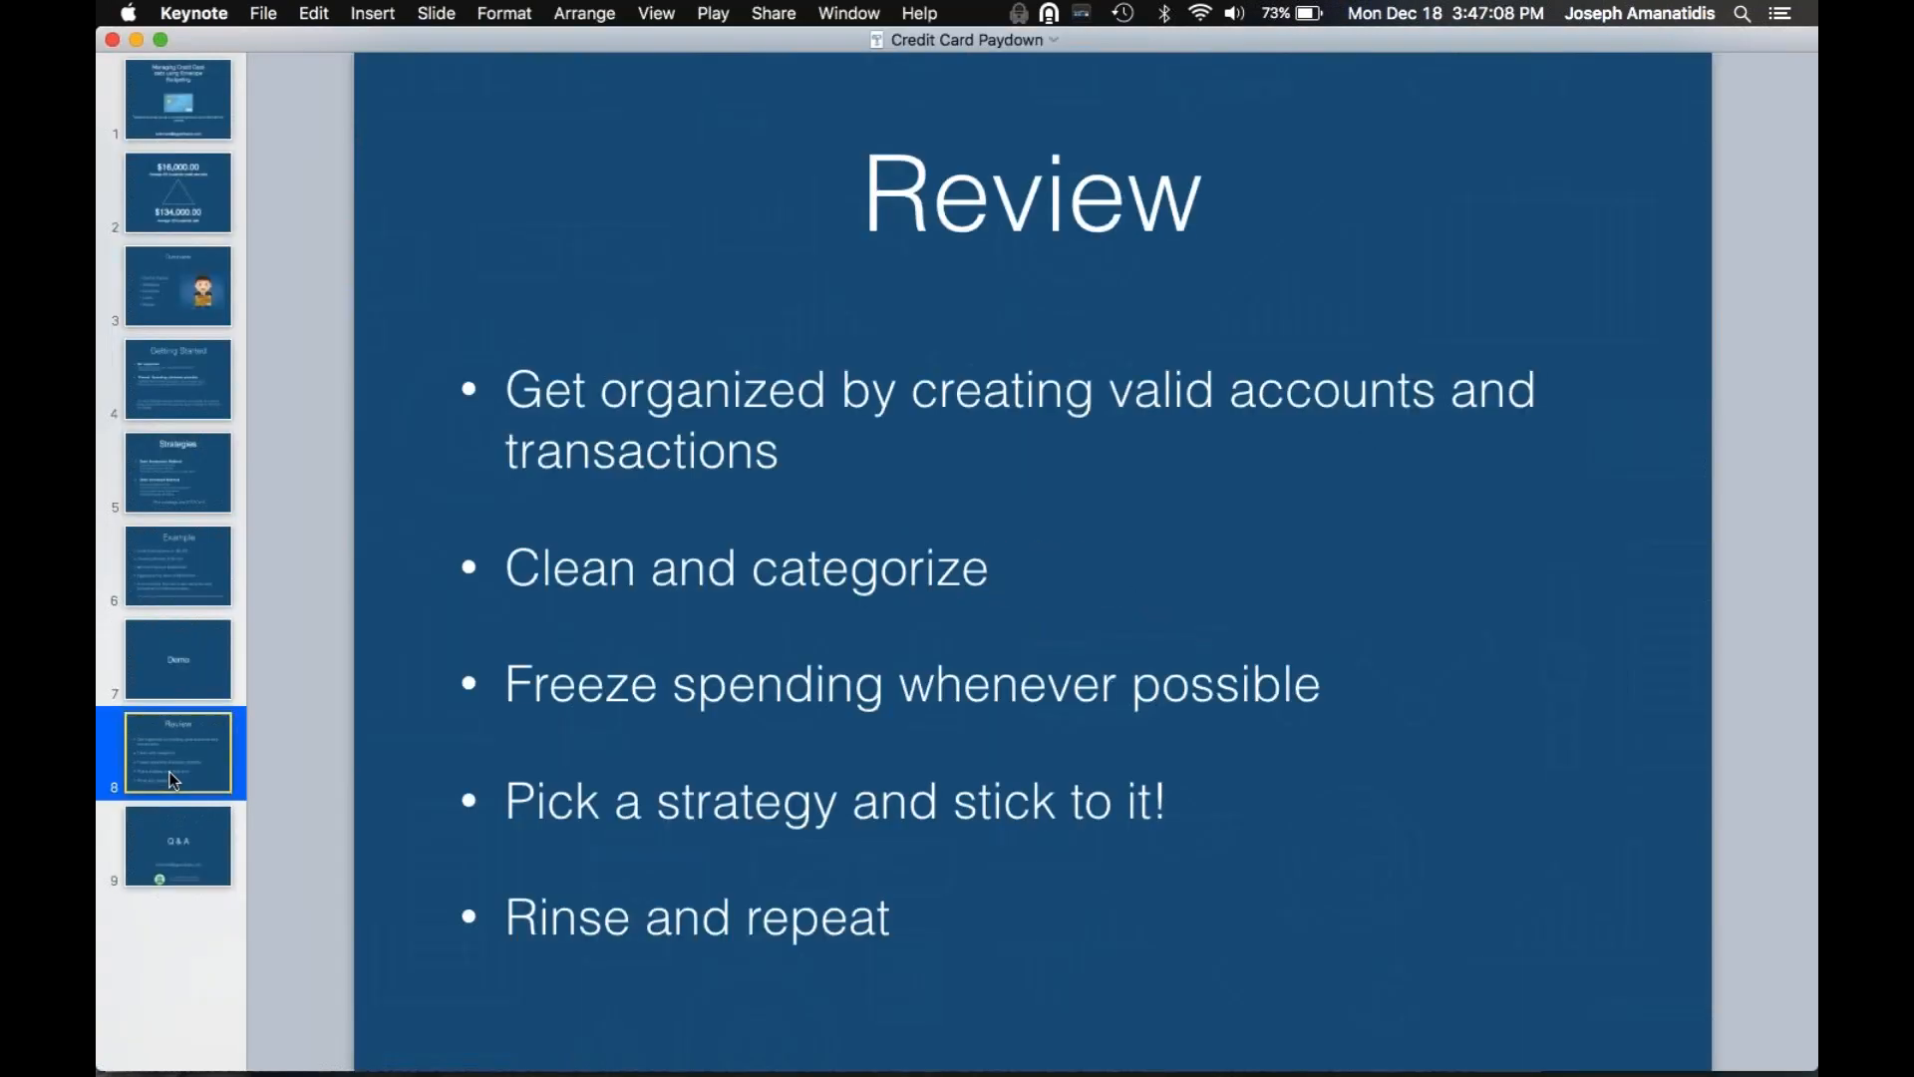
{"action": "key", "text": "super+Tab"}
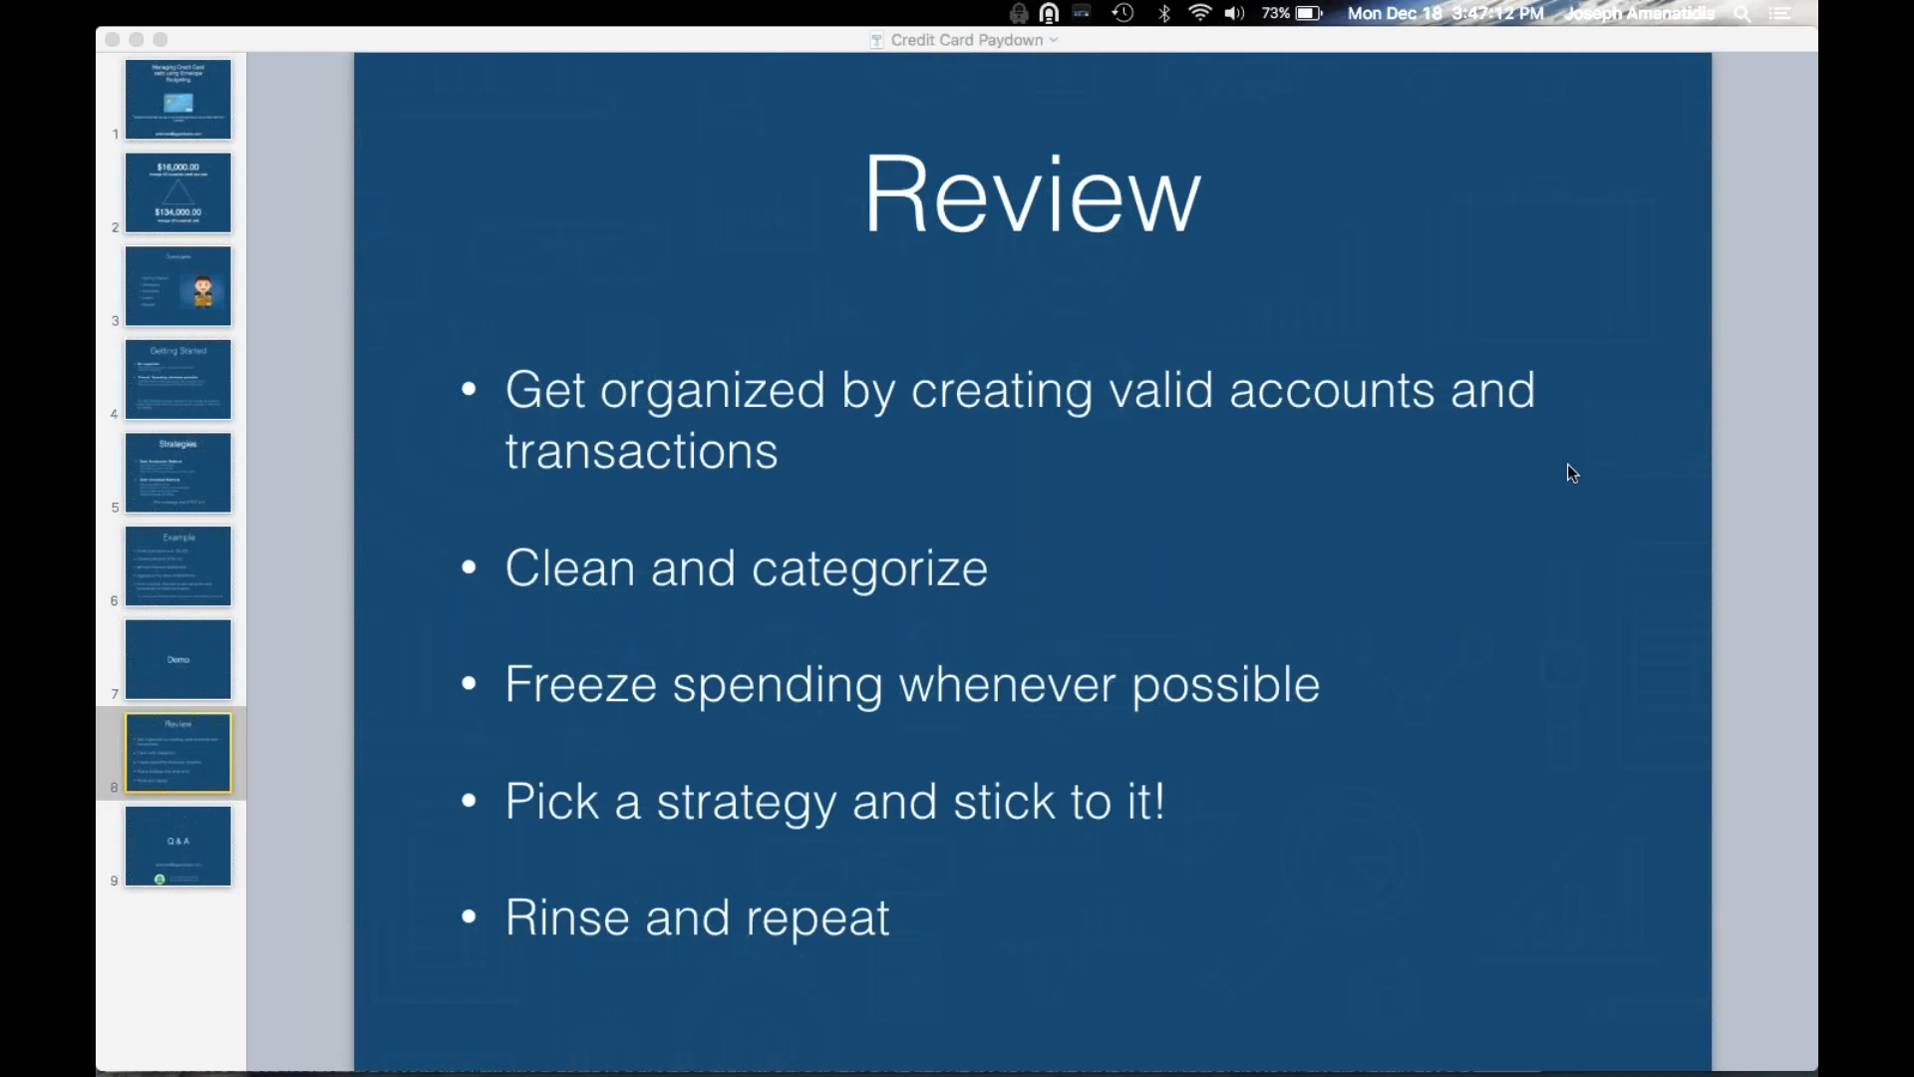